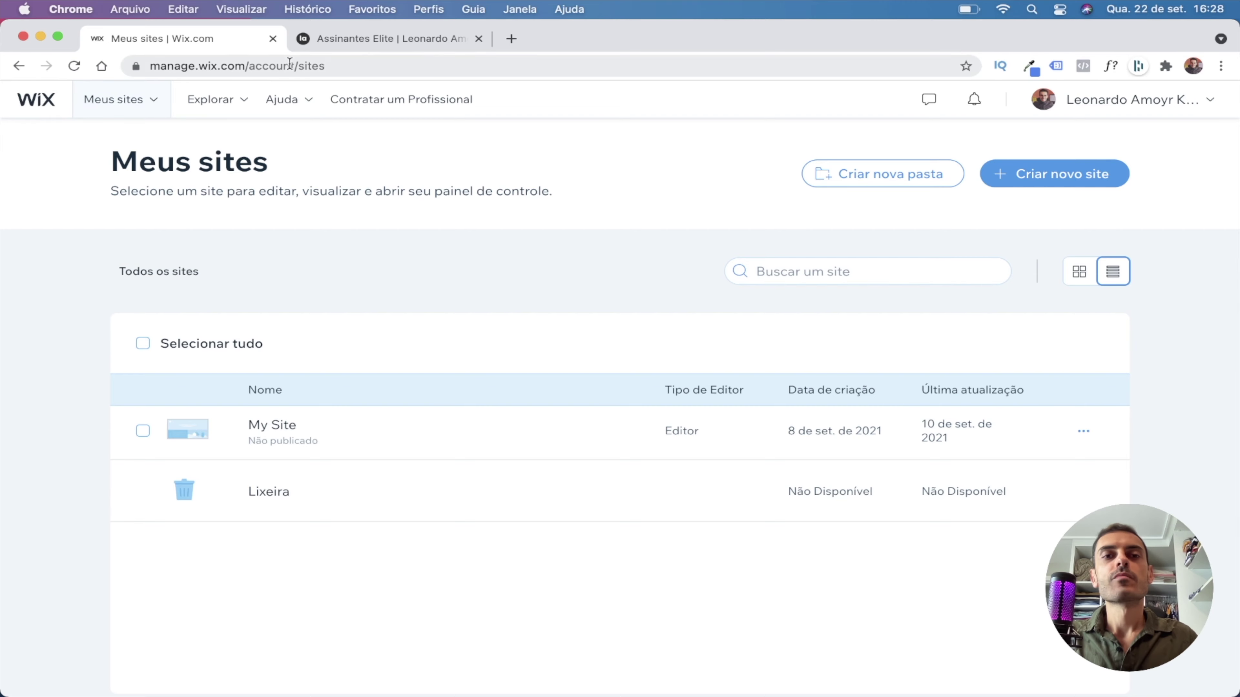
Load the Wix sites dashboard at wix.com and close the duplicate Meus sites tab.
{"action": "left_click", "coordinate": [510, 38]}
{"action": "type", "text": "wix.c"}
{"action": "key", "text": "Return"}
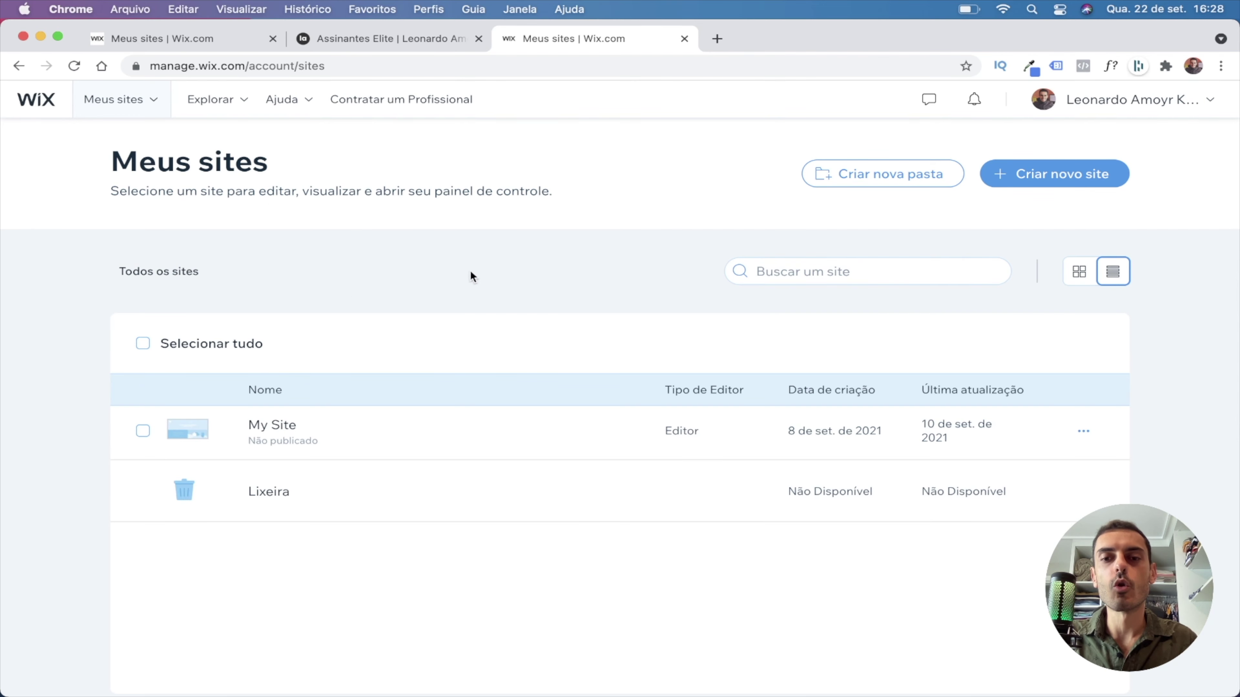
{"action": "left_click", "coordinate": [684, 38]}
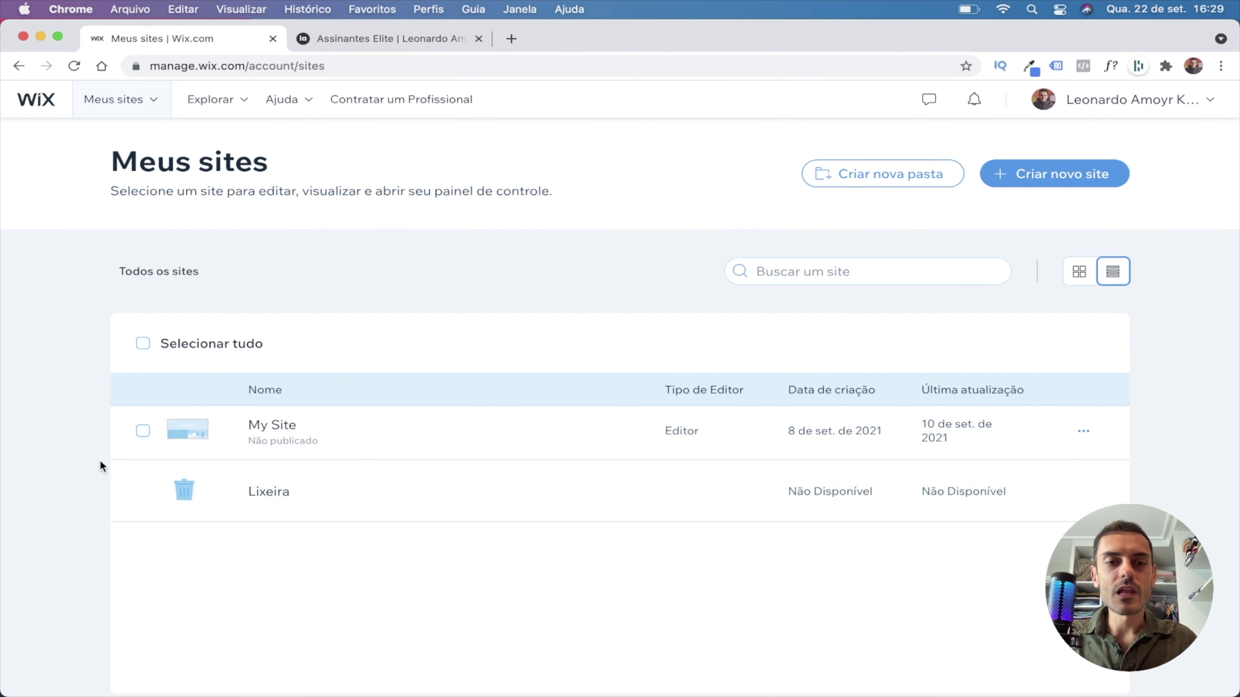
Move My Site to the trash with Mover para lixeira and confirm.
{"action": "left_click", "coordinate": [142, 432]}
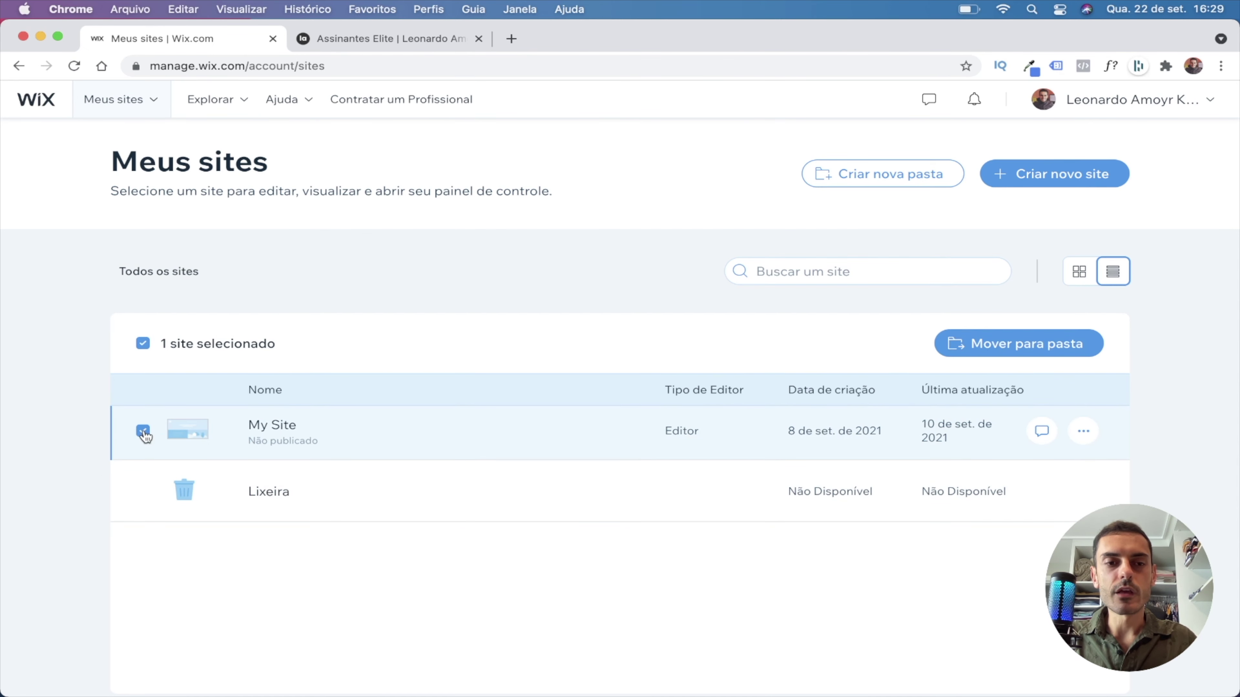
{"action": "left_click", "coordinate": [1083, 430]}
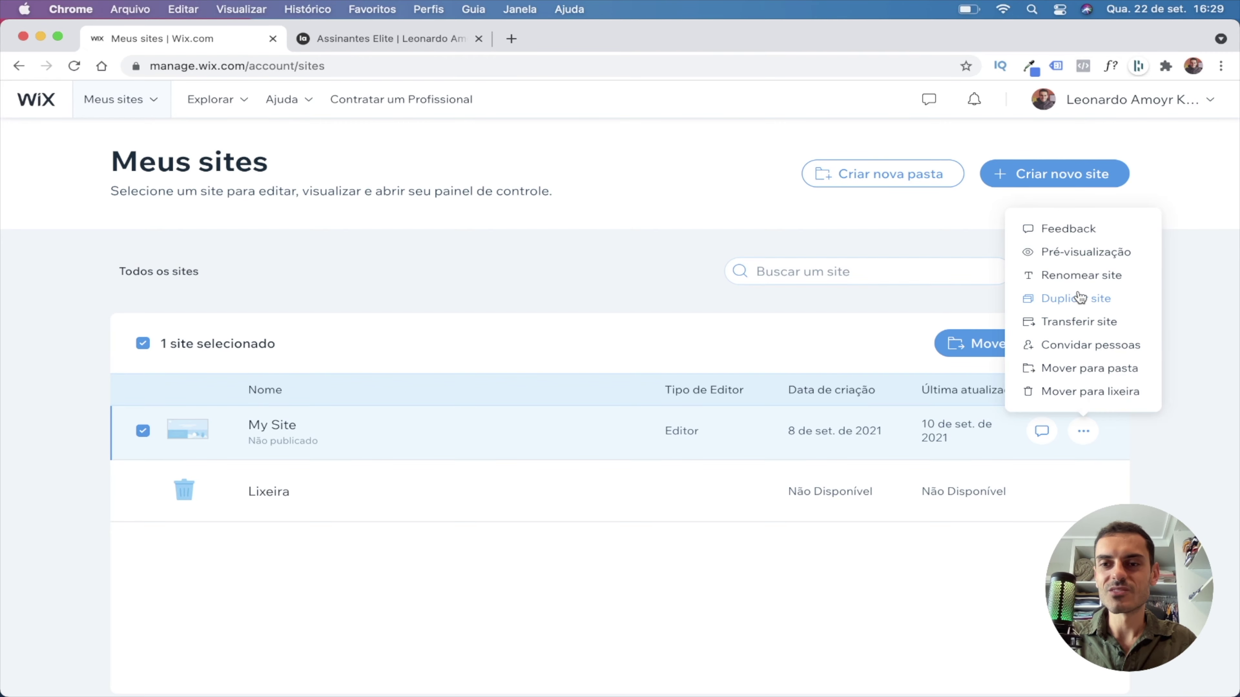
{"action": "left_click", "coordinate": [1085, 393]}
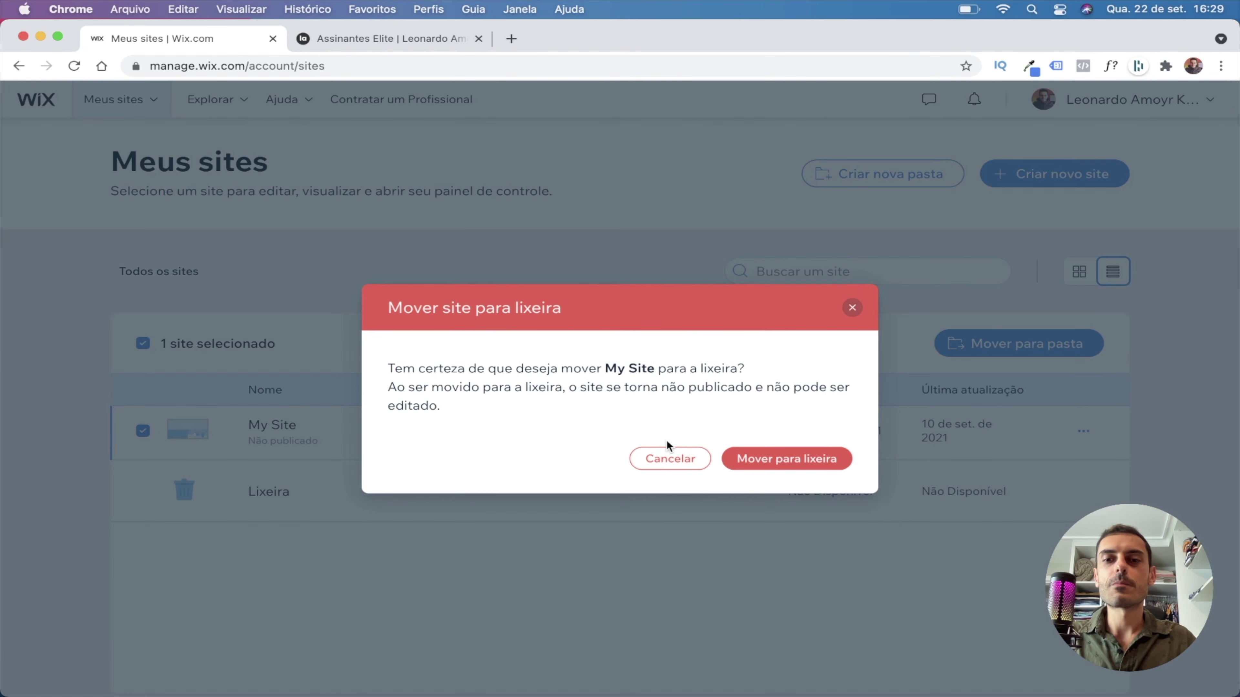
{"action": "left_click", "coordinate": [769, 461]}
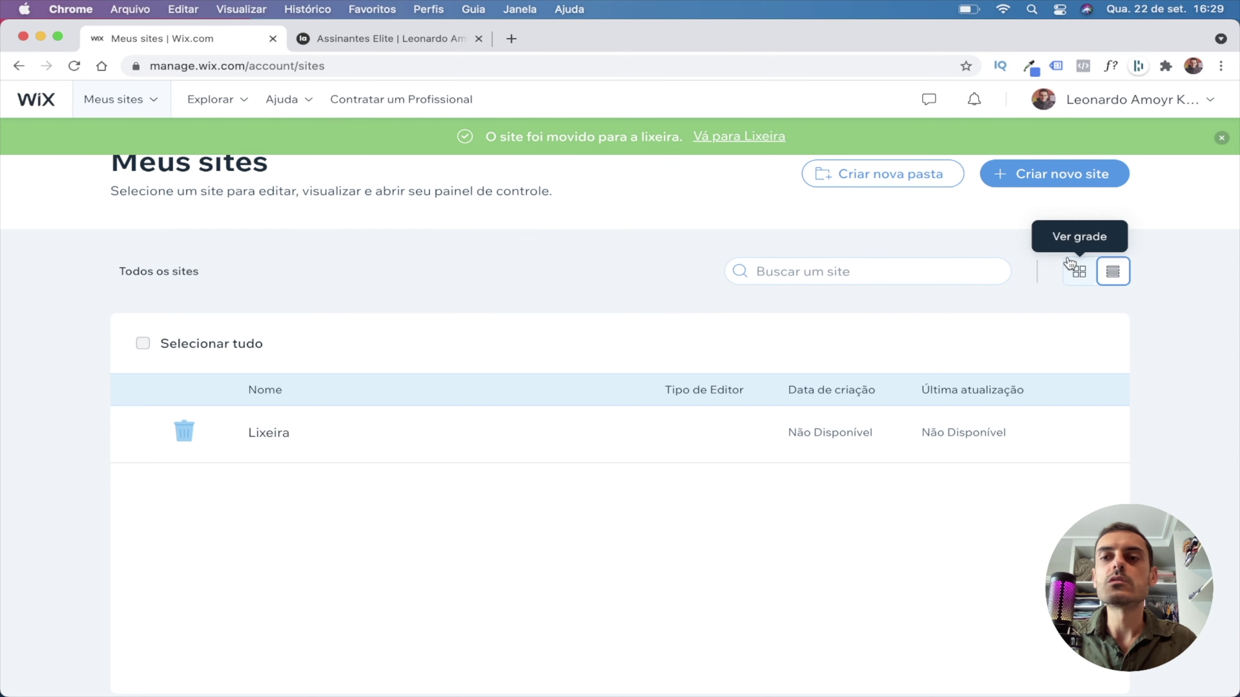
Start a new Negócios site and choose to build it from a template.
{"action": "left_click", "coordinate": [1060, 180]}
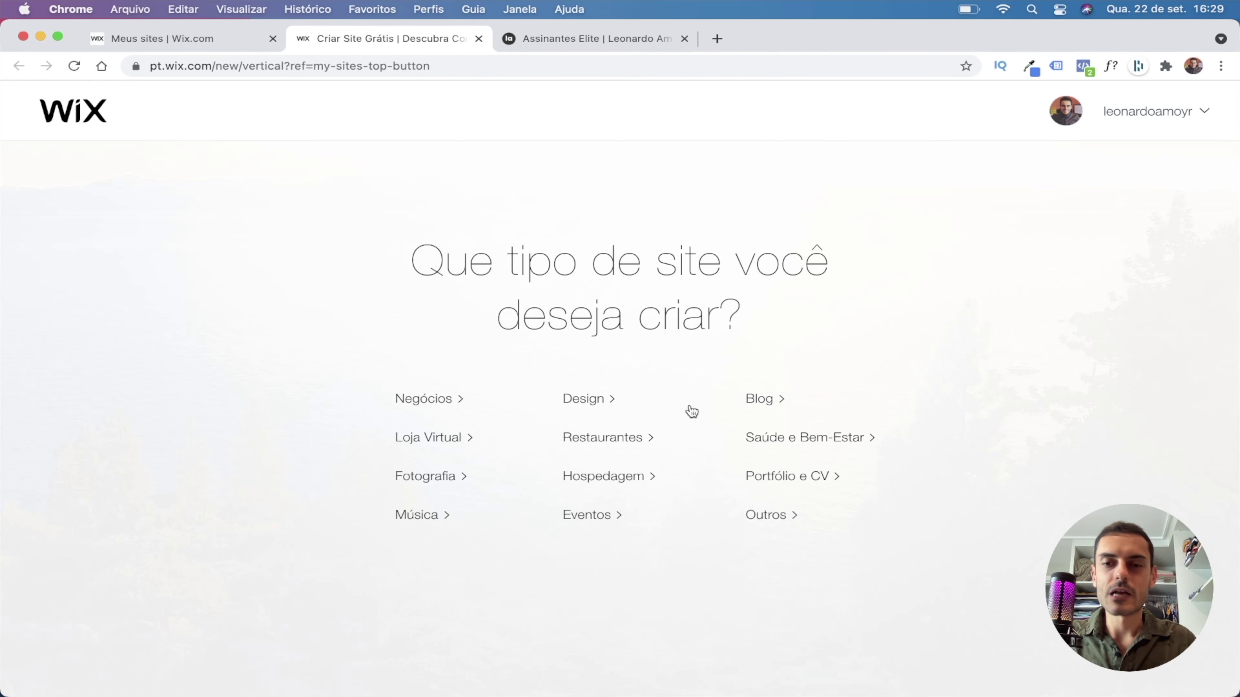
{"action": "left_click", "coordinate": [418, 404]}
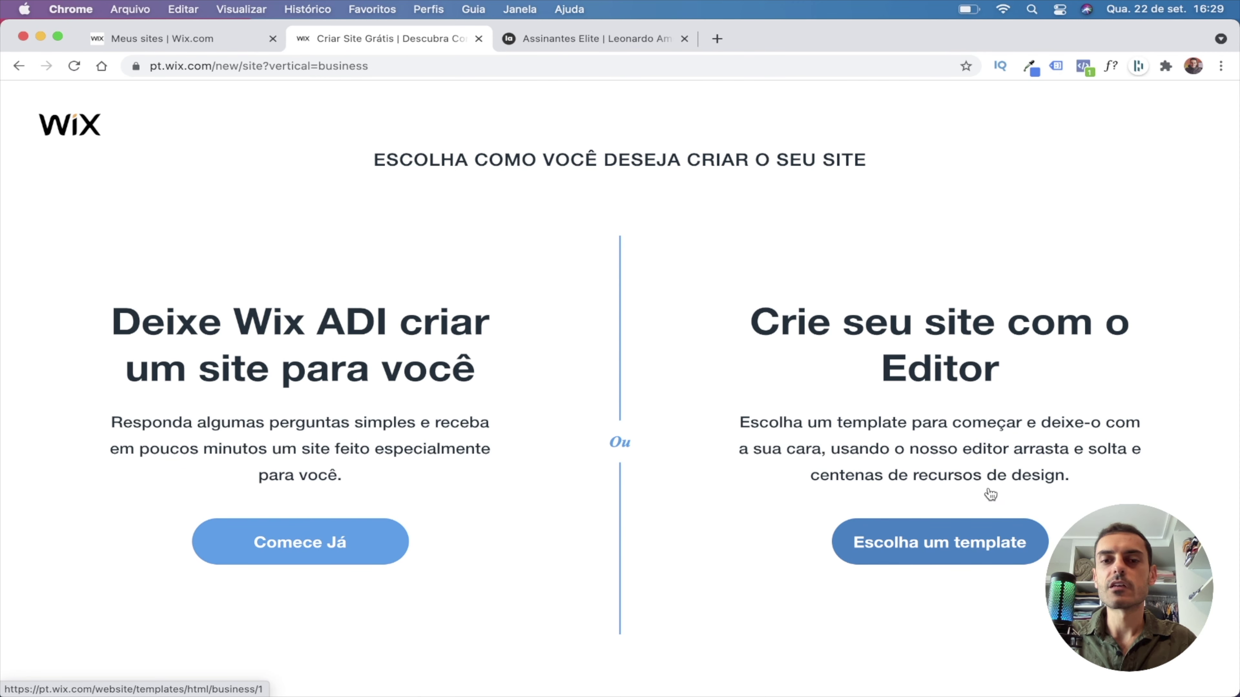
{"action": "left_click", "coordinate": [954, 543]}
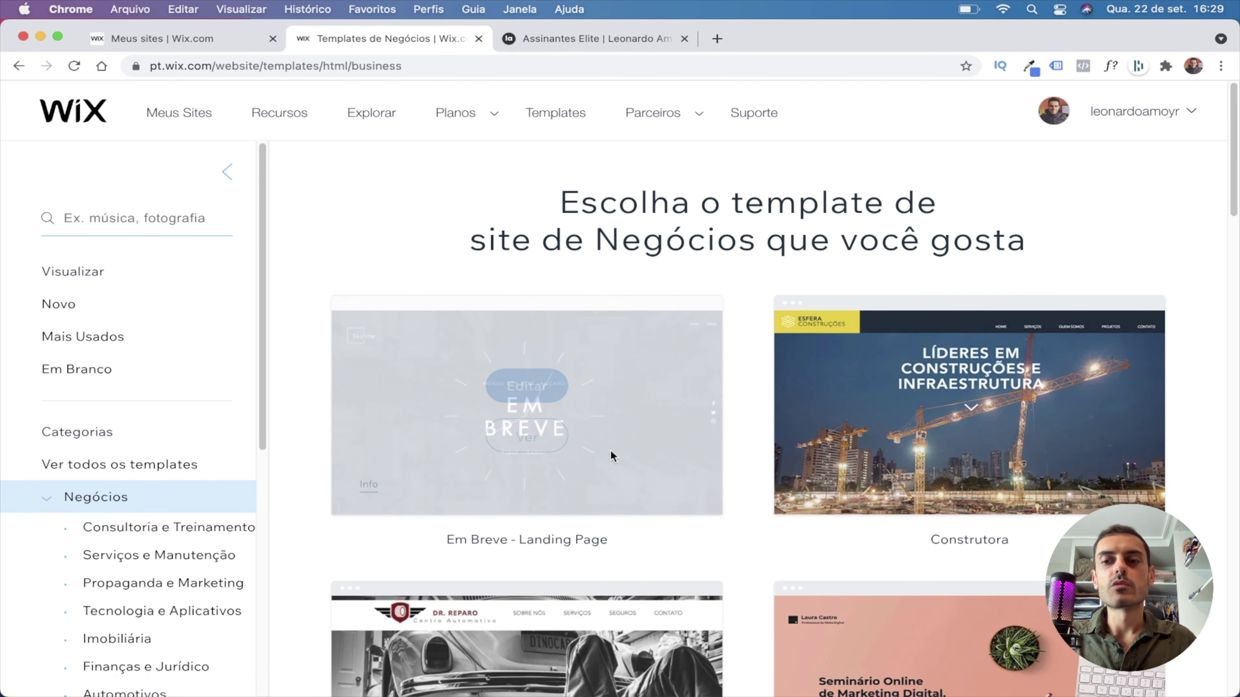
{"action": "scroll", "coordinate": [342, 415], "scroll_direction": "down", "scroll_amount": 3}
{"action": "scroll", "coordinate": [286, 399], "scroll_direction": "up", "scroll_amount": 3}
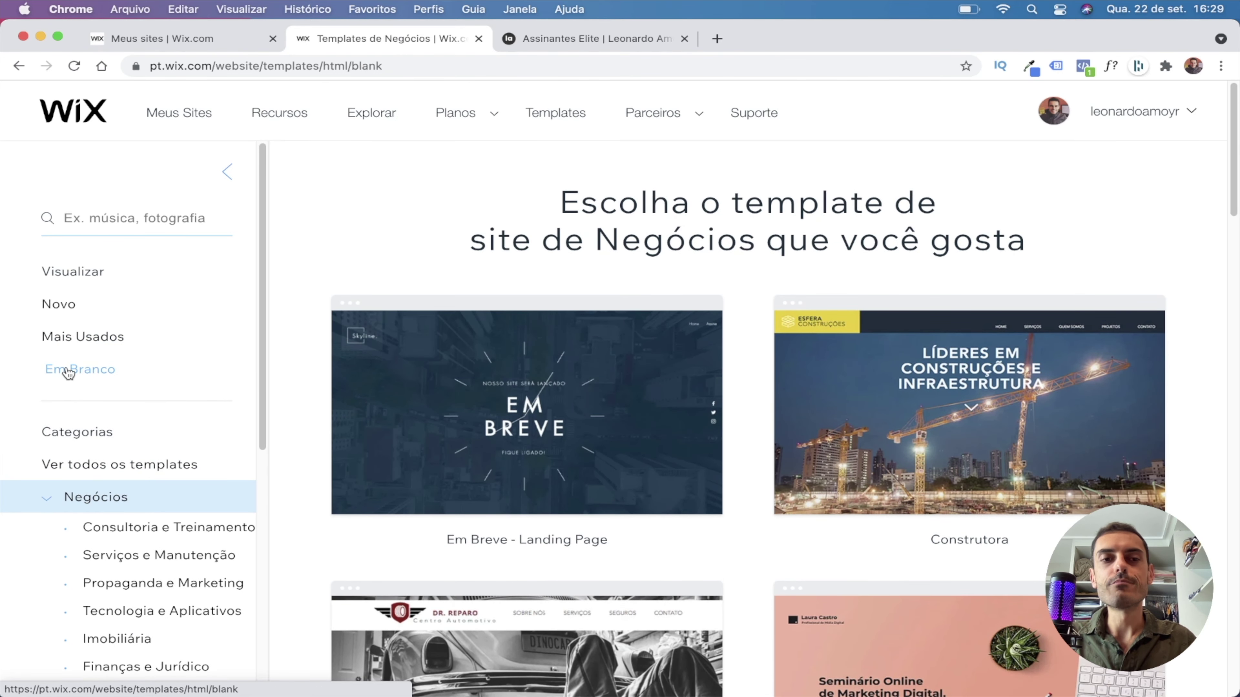
Open the blank Comece do Zero template from Em Branco for editing.
{"action": "left_click", "coordinate": [76, 372]}
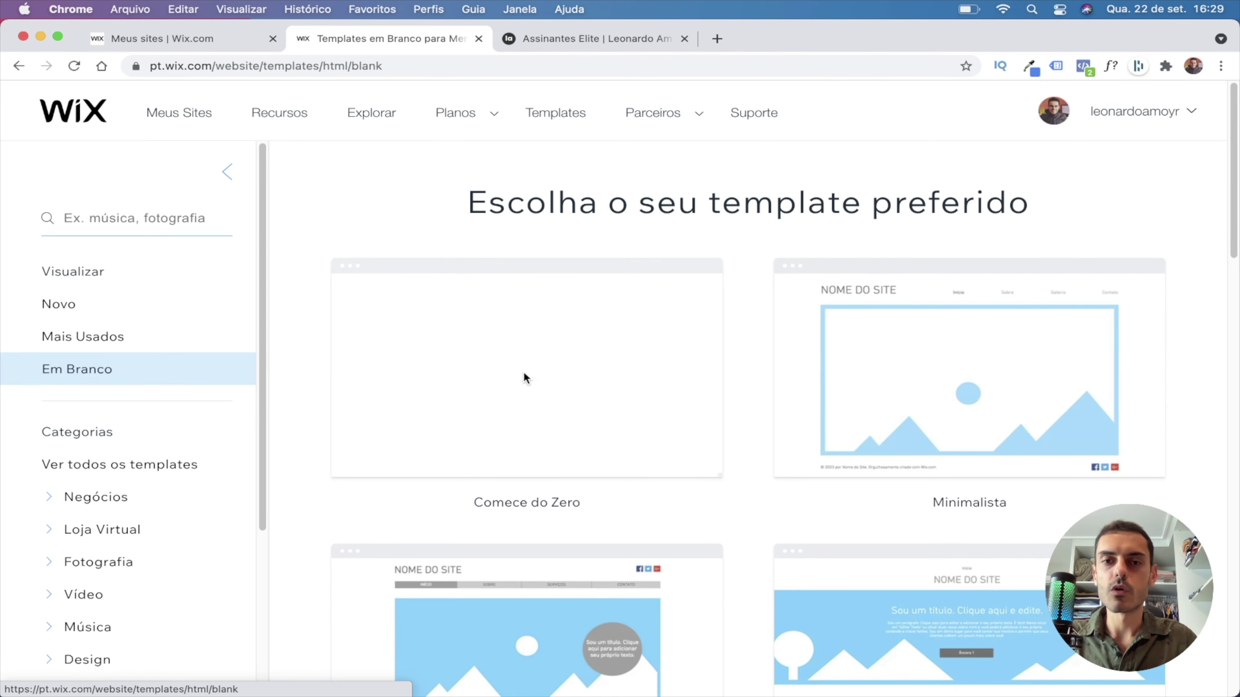
{"action": "mouse_move", "coordinate": [524, 362]}
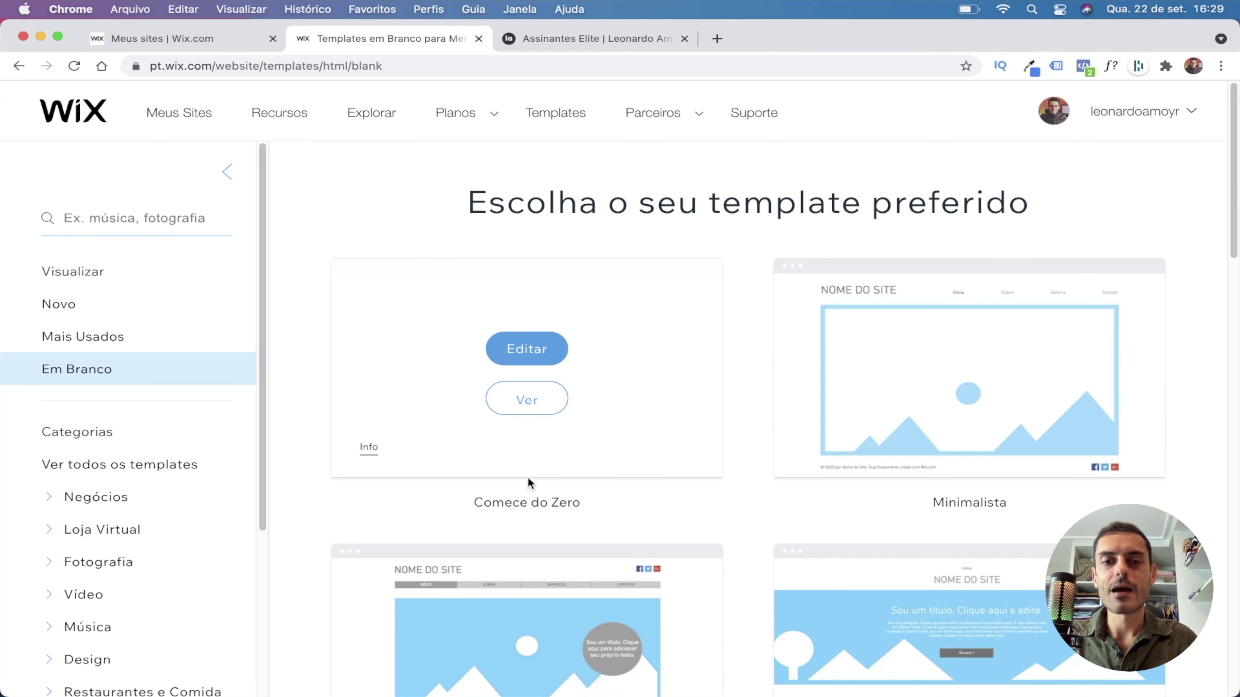
{"action": "mouse_move", "coordinate": [527, 395]}
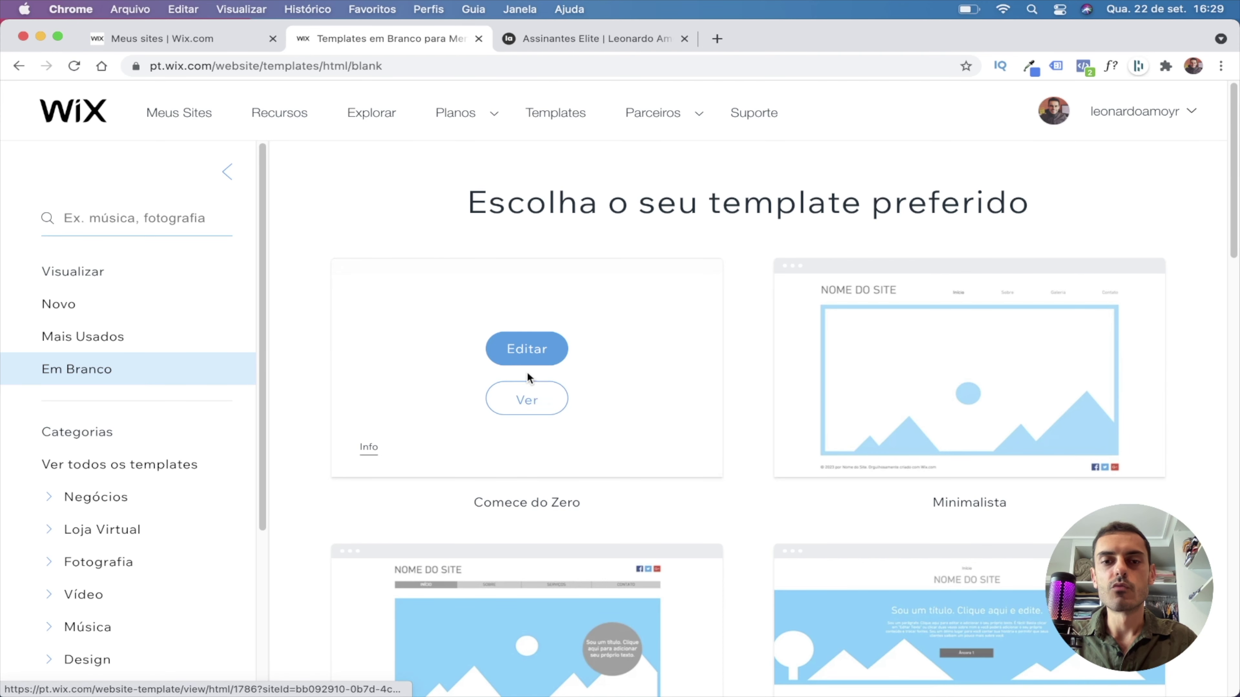
{"action": "left_click", "coordinate": [525, 350]}
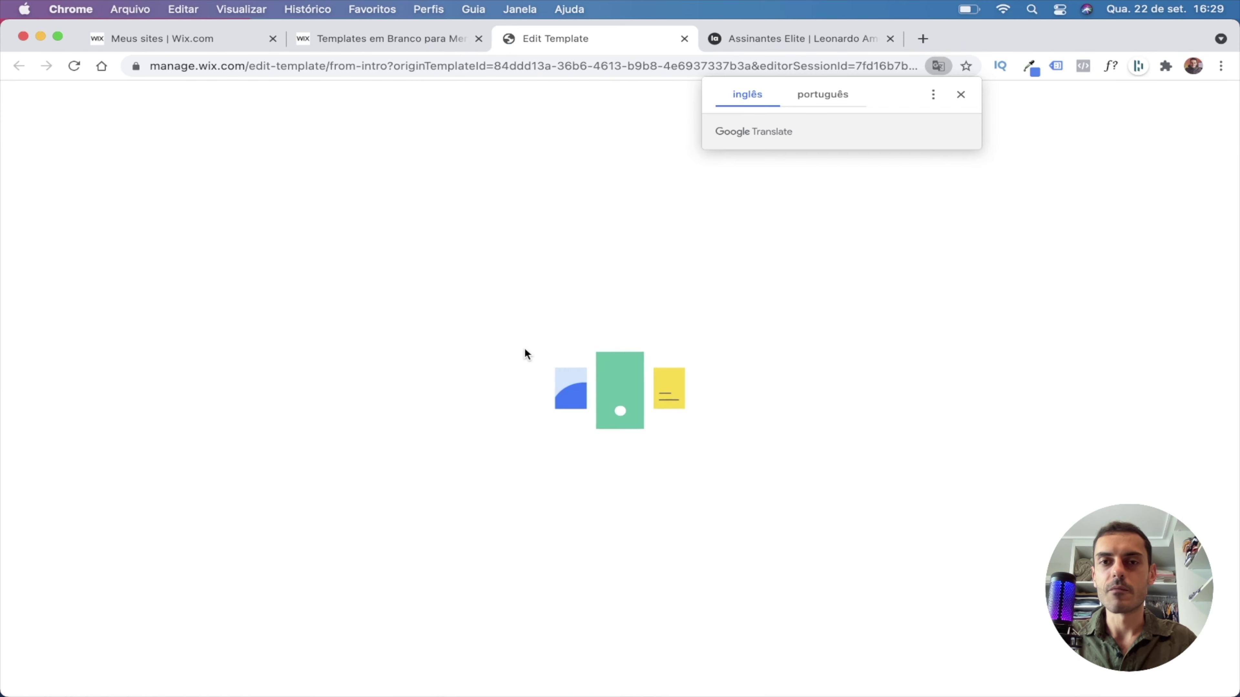
Dismiss the translate prompt and editor intro, then view the Assinantes Elite reference page.
{"action": "left_click", "coordinate": [957, 92]}
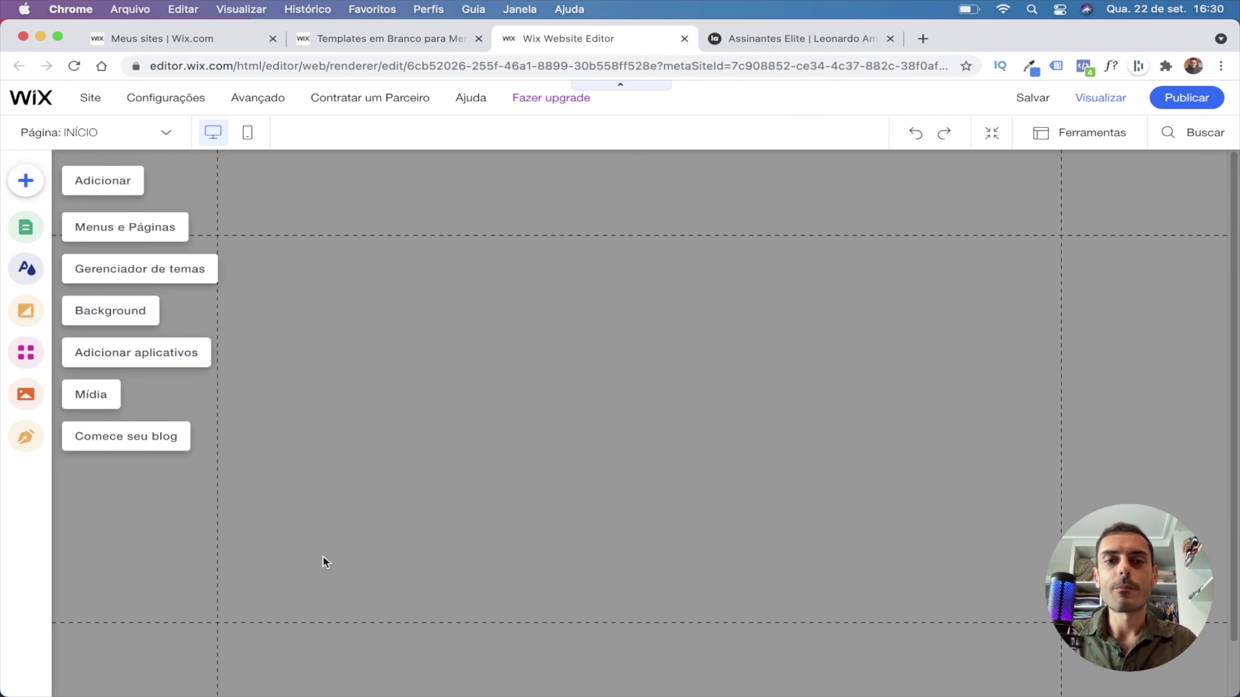
{"action": "left_click", "coordinate": [326, 562]}
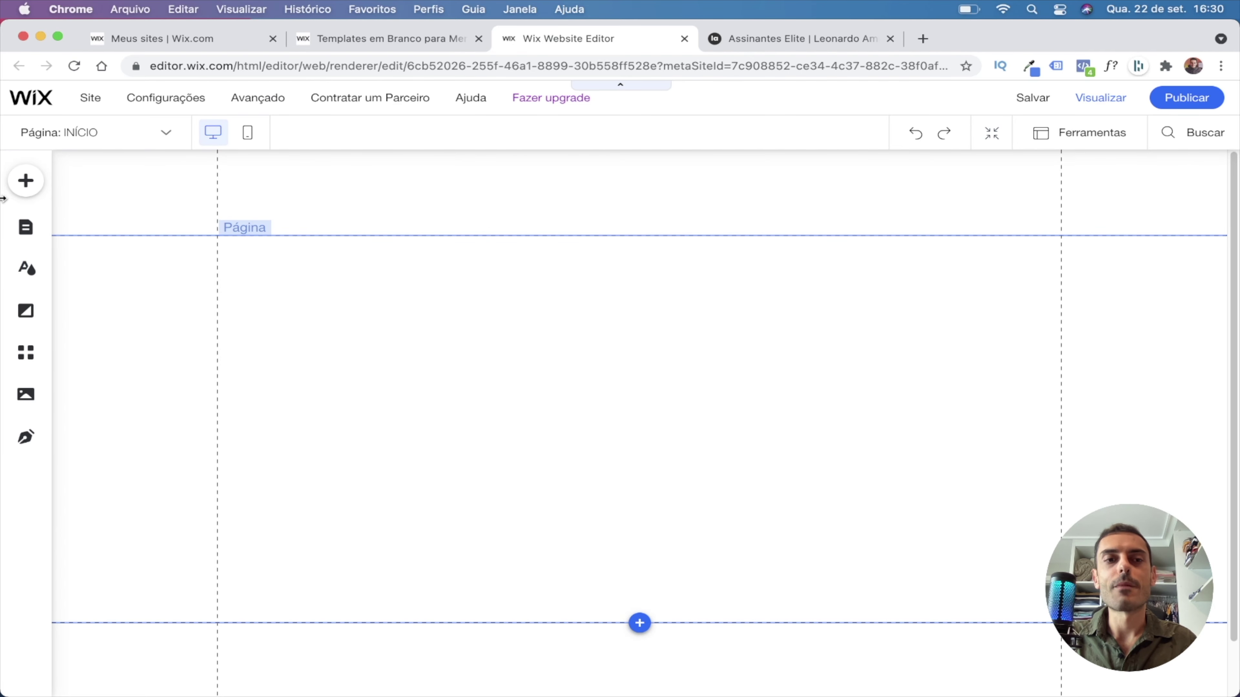
{"action": "left_click", "coordinate": [25, 180]}
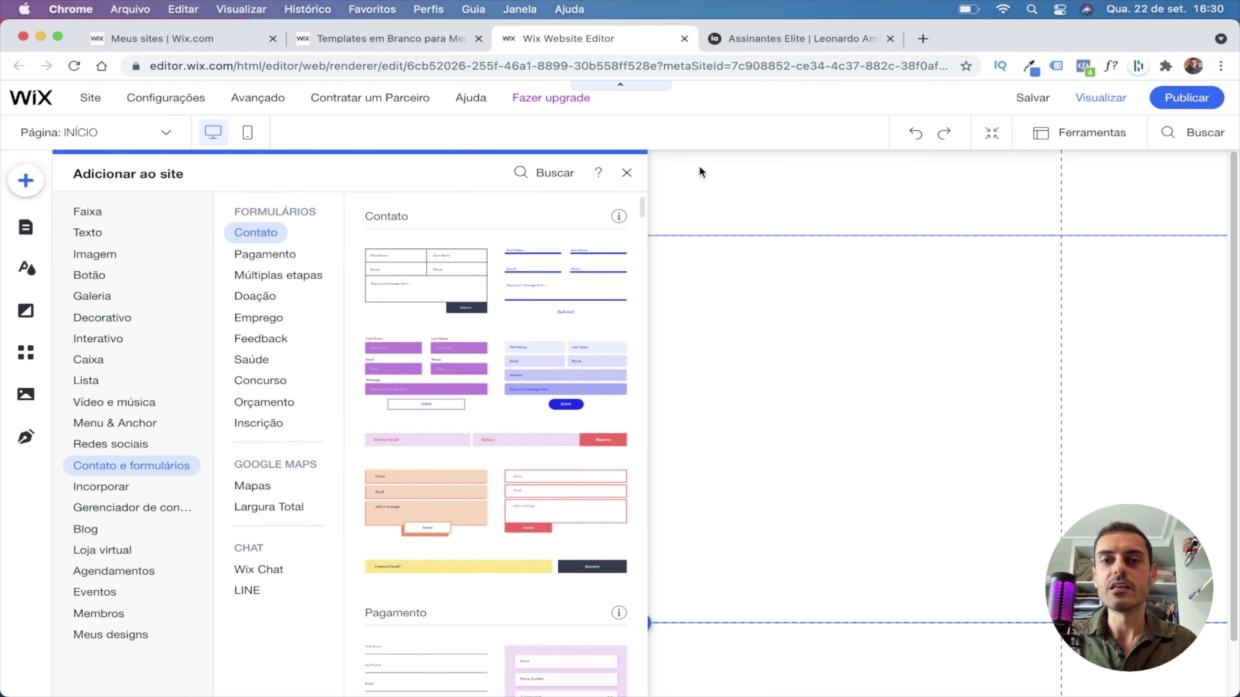
{"action": "left_click", "coordinate": [625, 175]}
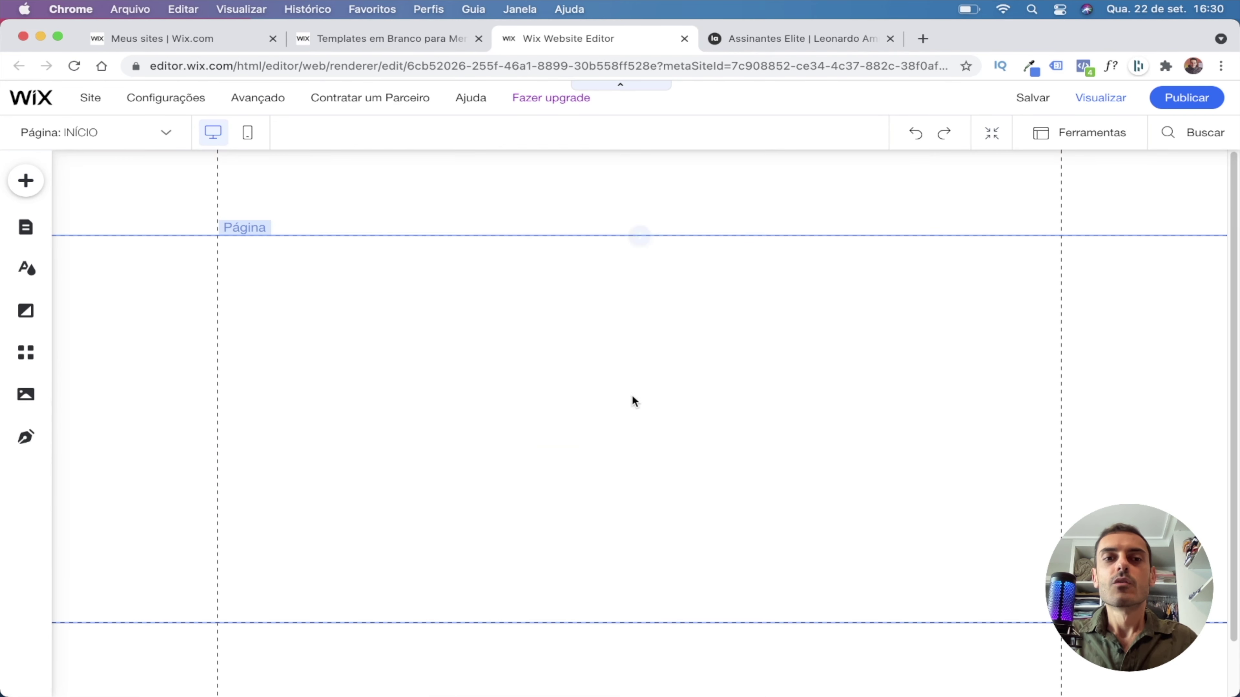
{"action": "left_click", "coordinate": [775, 36]}
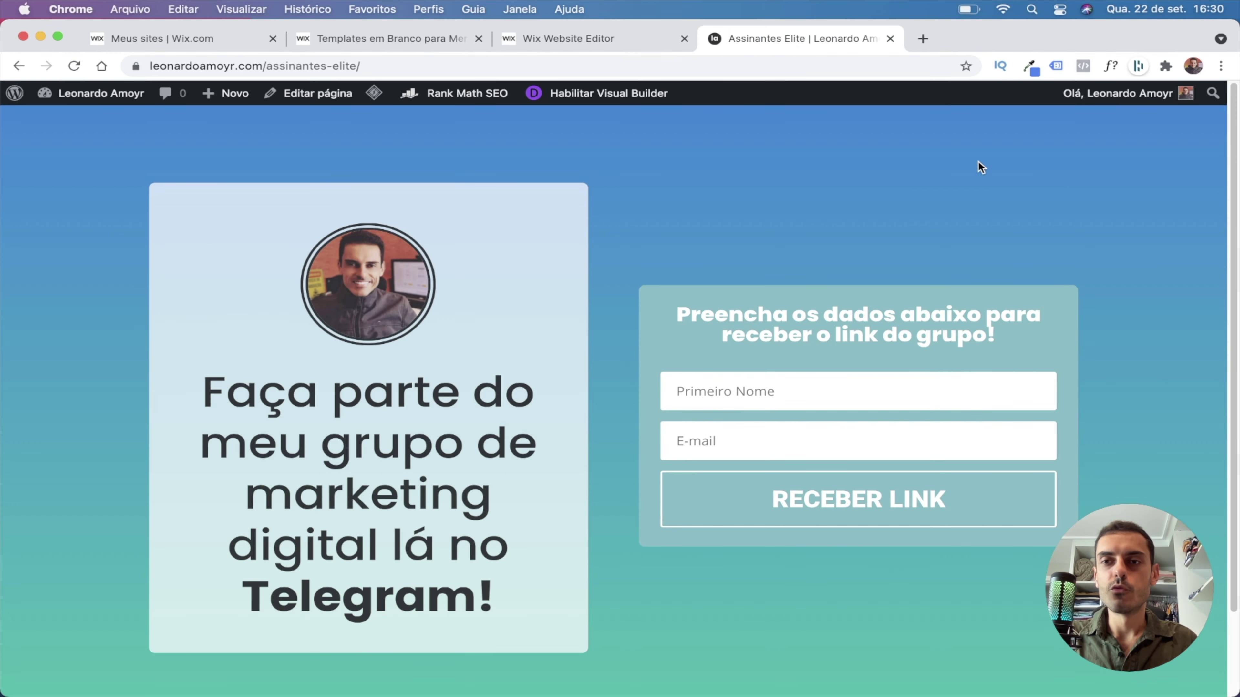
Sample and copy the landing page's blue background hex 2a88d8 with the Eye Dropper extension.
{"action": "left_click", "coordinate": [1029, 66]}
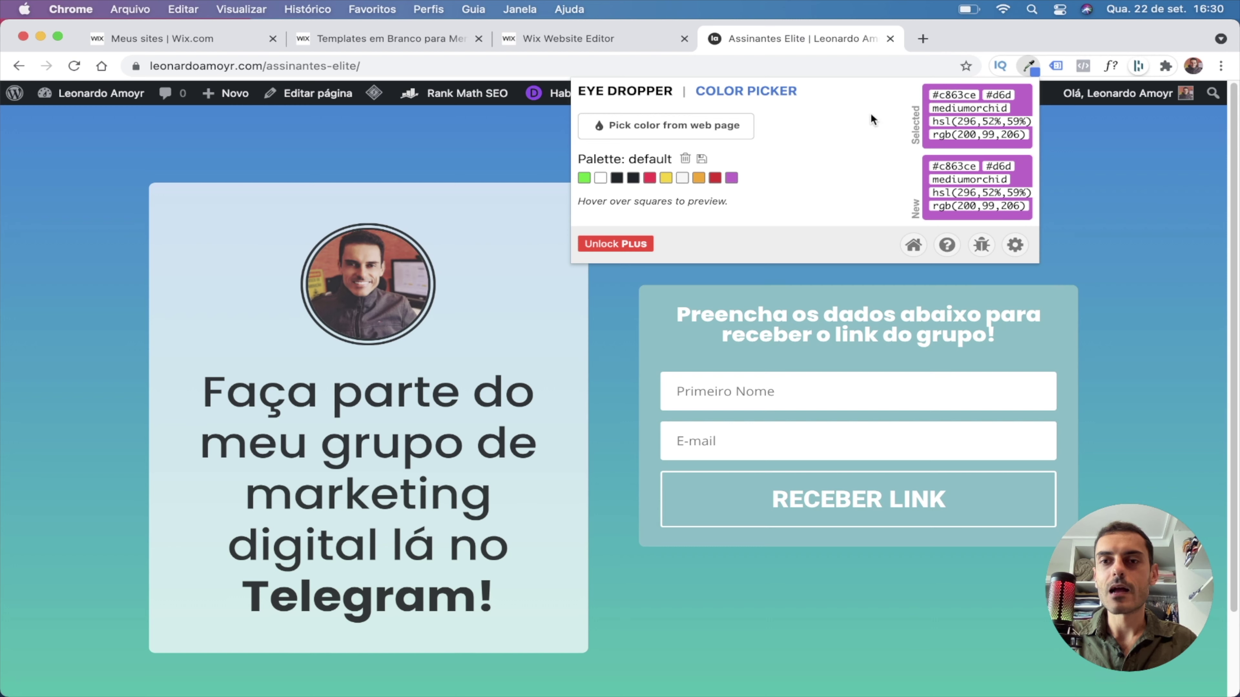
{"action": "left_click", "coordinate": [644, 126]}
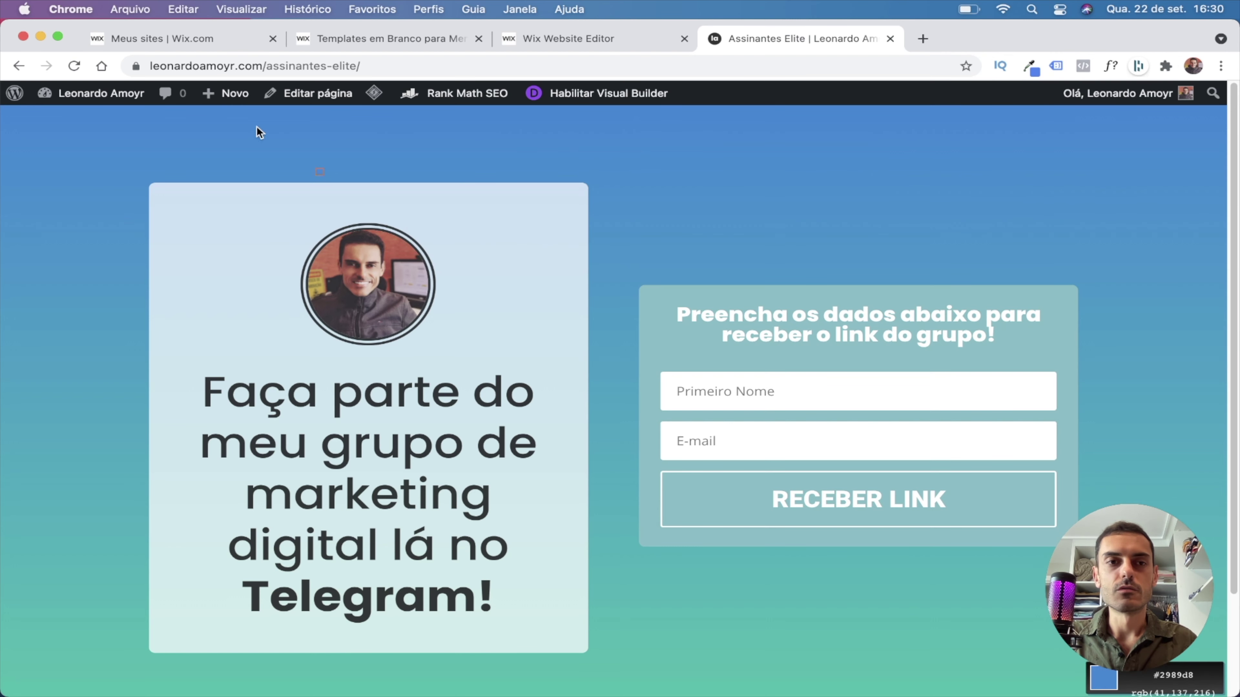
{"action": "left_click", "coordinate": [28, 129]}
{"action": "left_click", "coordinate": [1030, 66]}
{"action": "double_click", "coordinate": [959, 94]}
{"action": "left_click", "coordinate": [572, 39]}
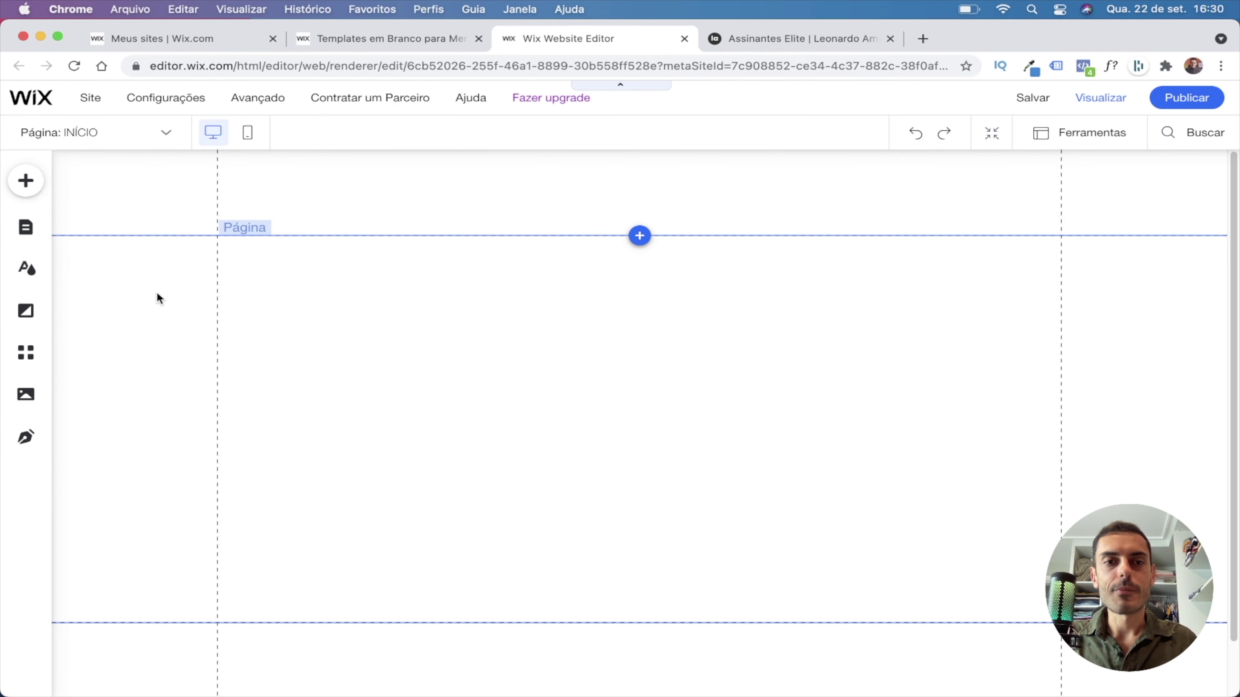
Set the page background to a solid custom colour #2A88D8 and save it.
{"action": "right_click", "coordinate": [170, 282]}
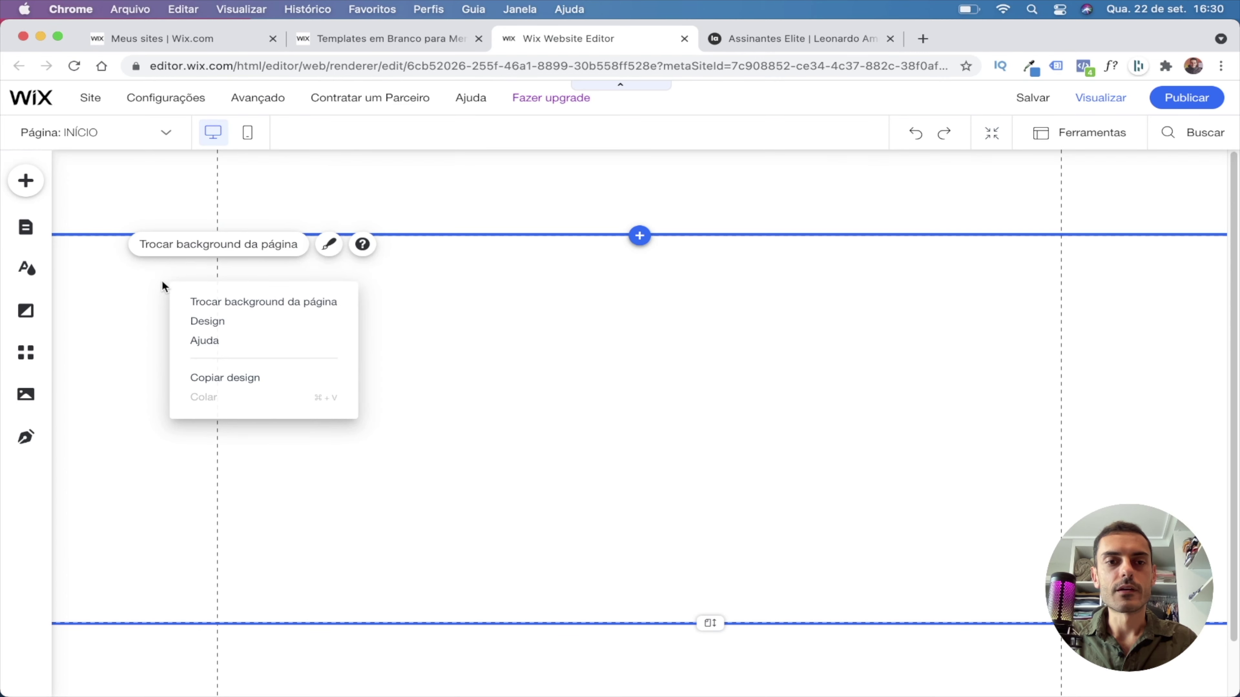
{"action": "left_click", "coordinate": [237, 308]}
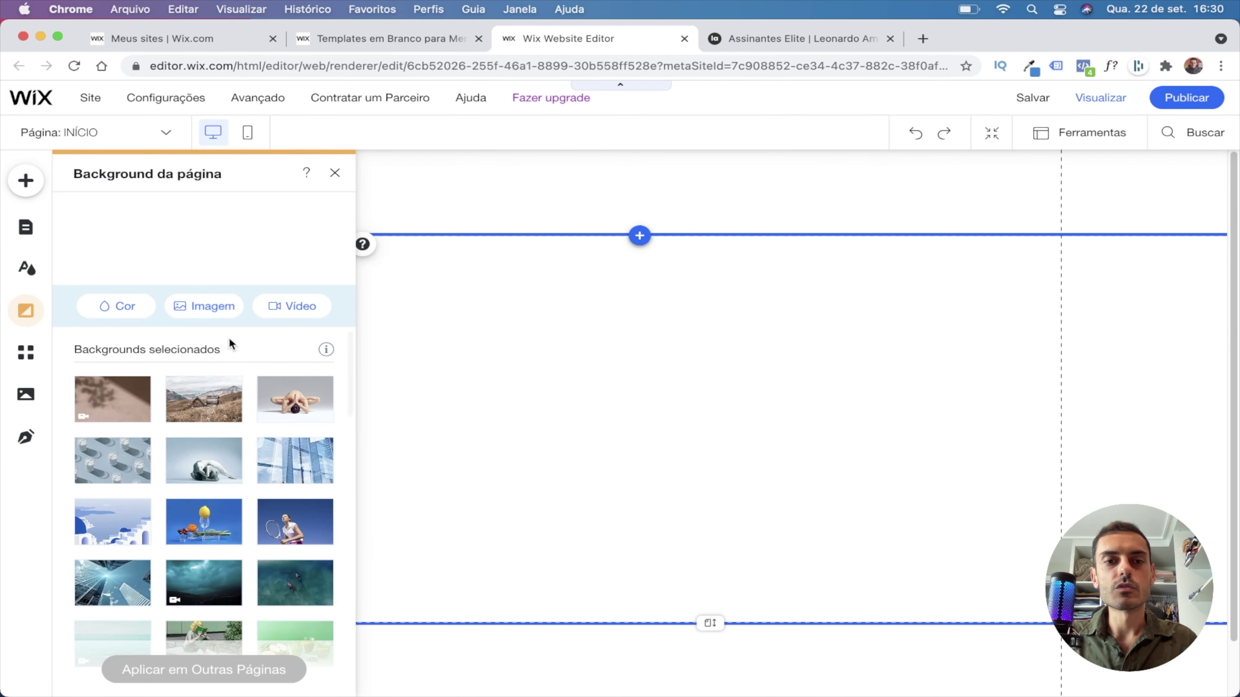
{"action": "left_click", "coordinate": [112, 307]}
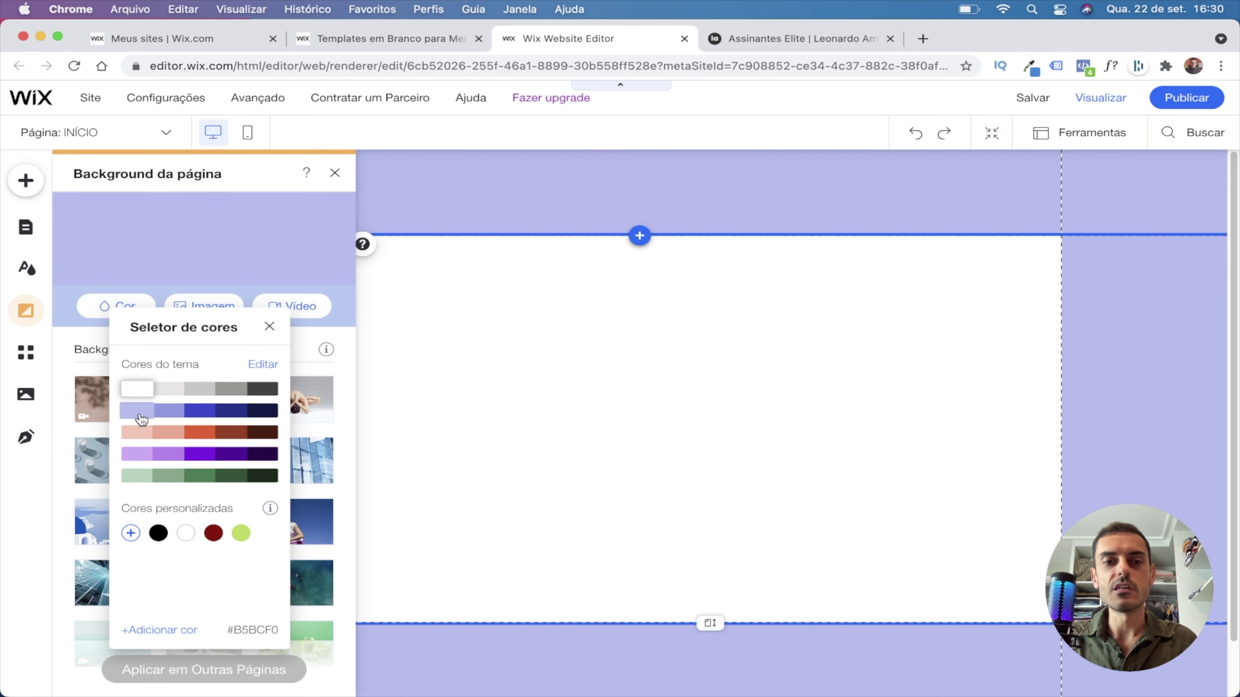
{"action": "left_click", "coordinate": [131, 533]}
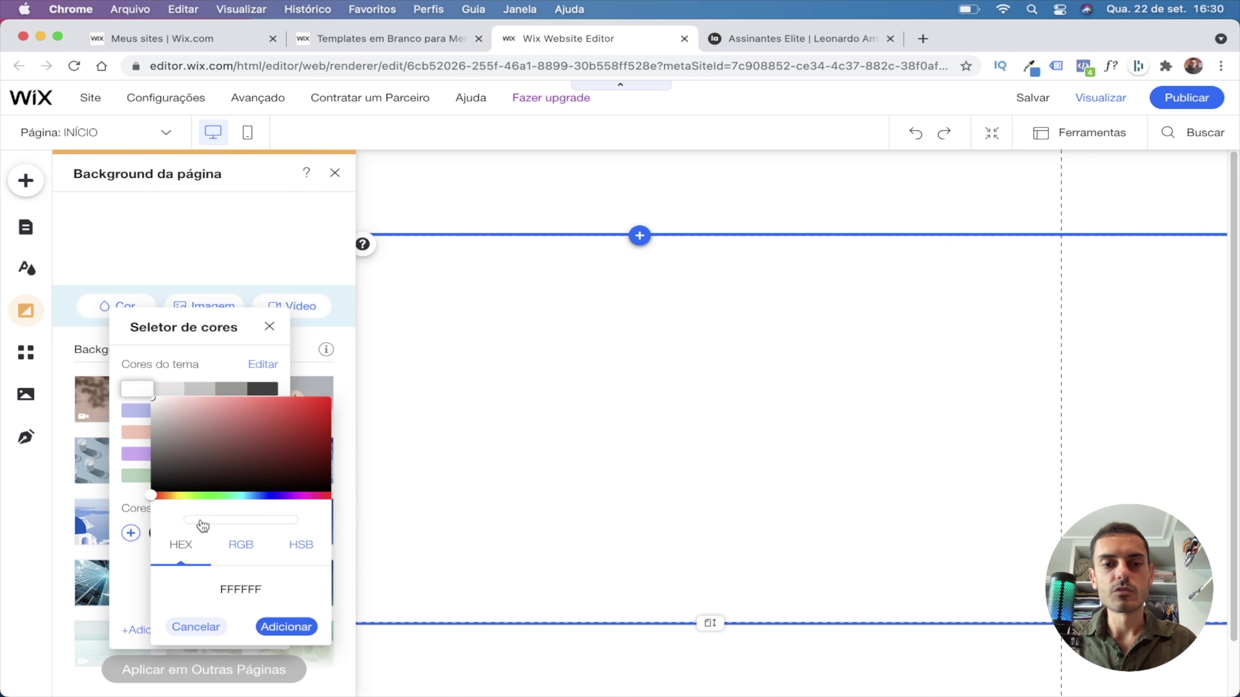
{"action": "left_click", "coordinate": [236, 586]}
{"action": "double_click", "coordinate": [234, 586]}
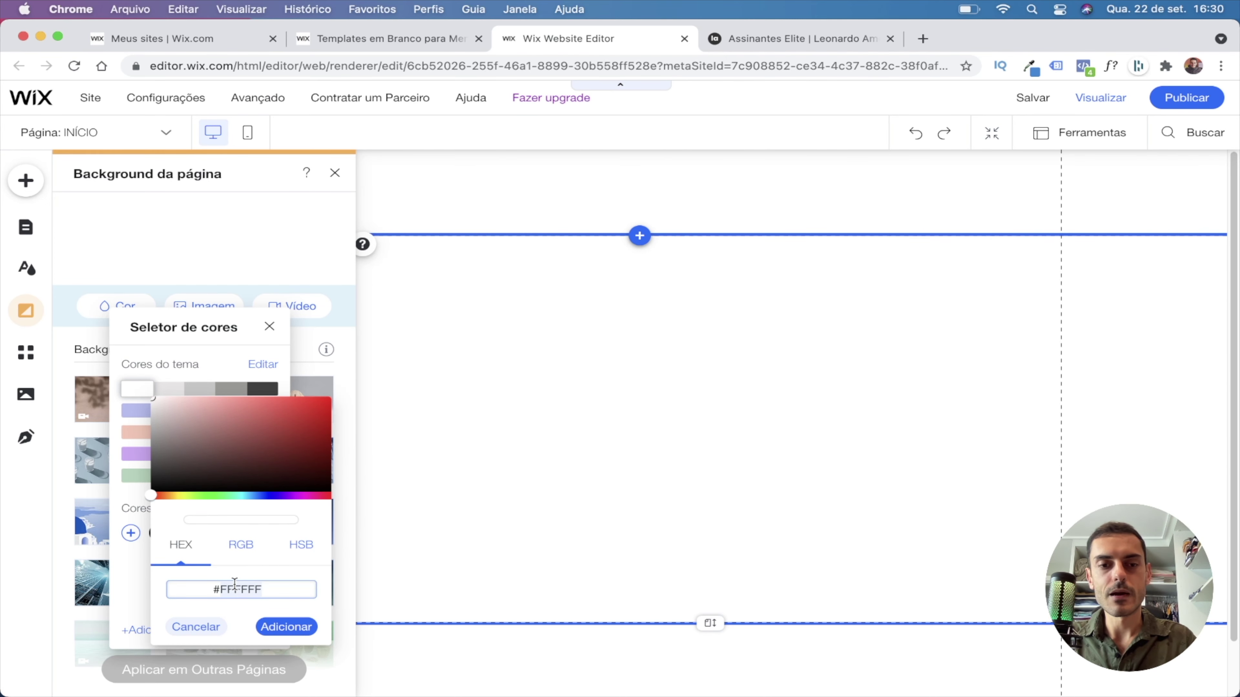
{"action": "type", "text": "2a88d8"}
{"action": "key", "text": "Return"}
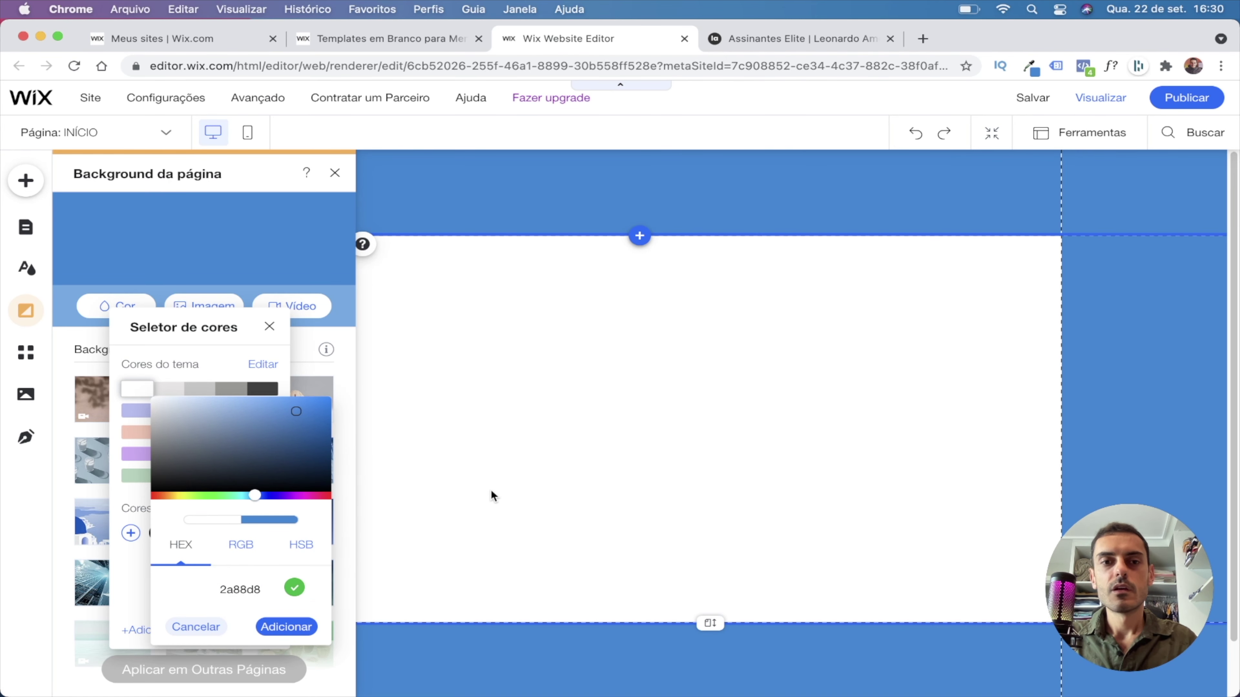
{"action": "left_click", "coordinate": [284, 626]}
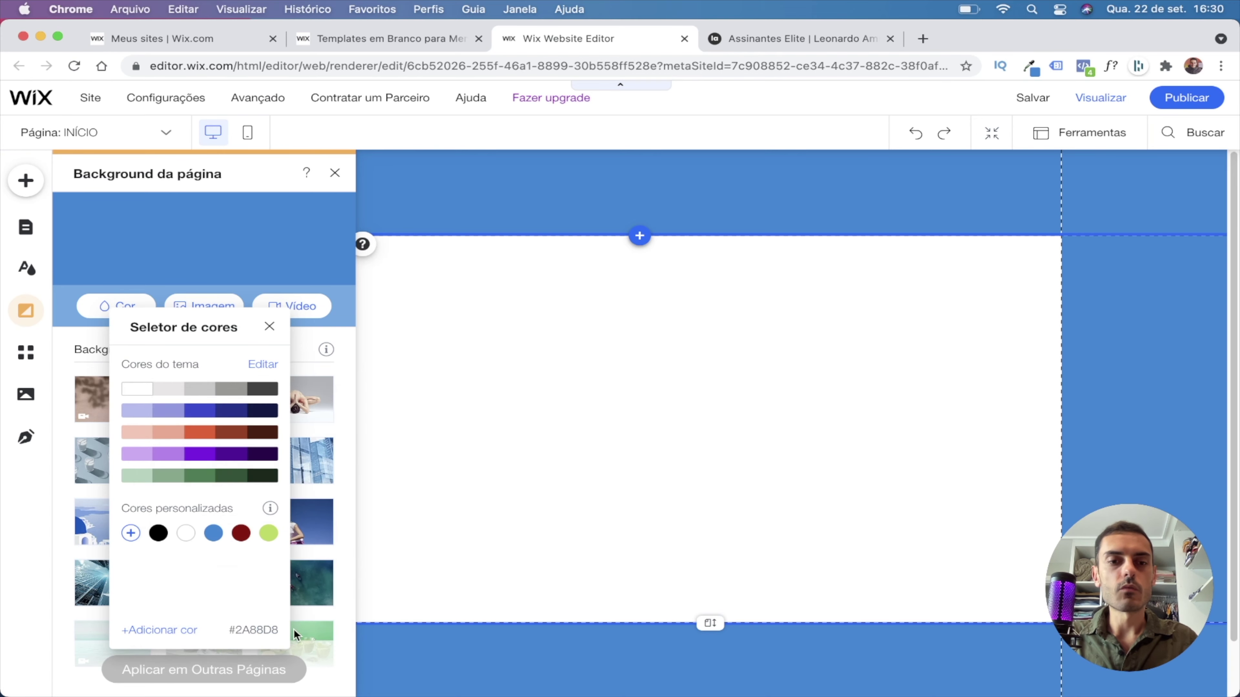
{"action": "left_click", "coordinate": [279, 329]}
{"action": "scroll", "coordinate": [251, 347], "scroll_direction": "down", "scroll_amount": 5}
{"action": "scroll", "coordinate": [251, 348], "scroll_direction": "up", "scroll_amount": 5}
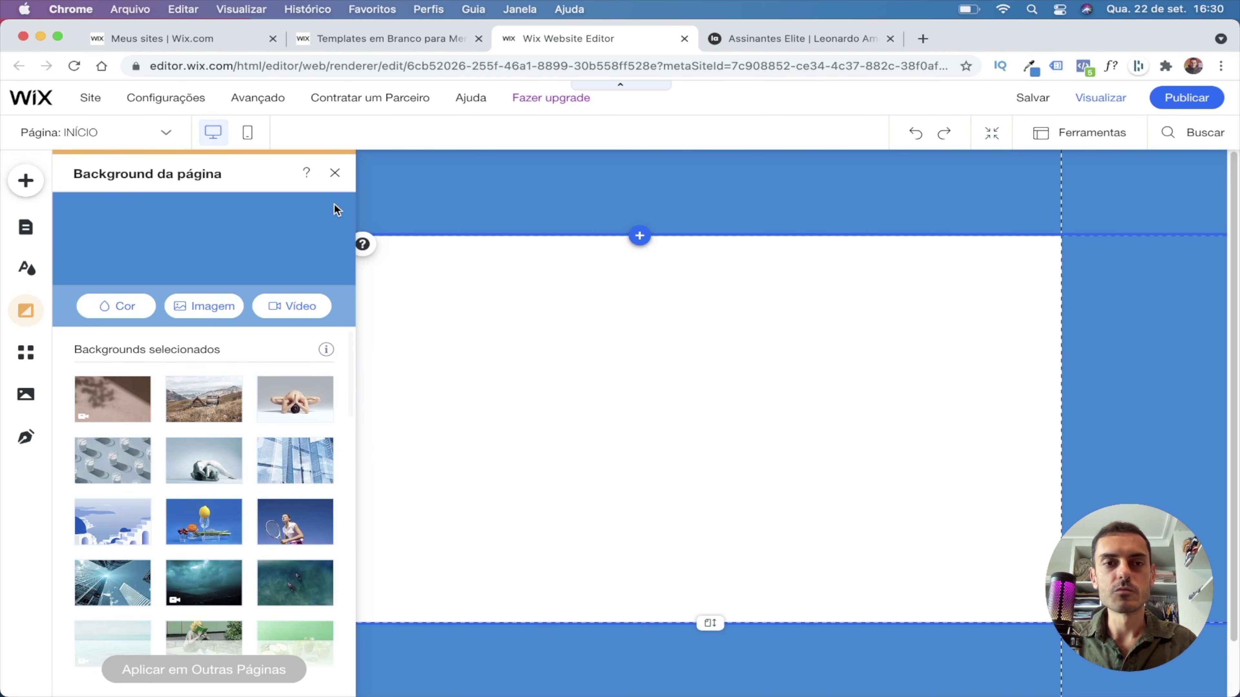
{"action": "left_click", "coordinate": [335, 172]}
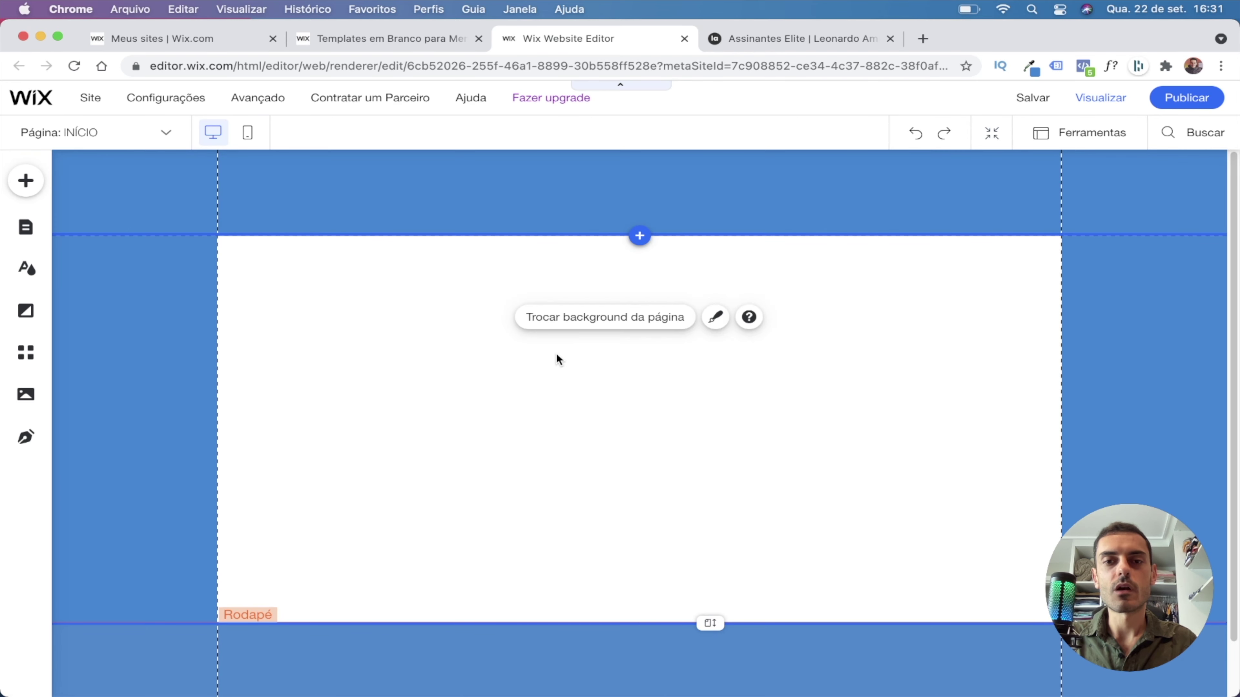
Set the page area's fill to Sem Cor, then return to the WordPress reference page.
{"action": "left_click", "coordinate": [407, 314]}
{"action": "left_click", "coordinate": [1092, 360]}
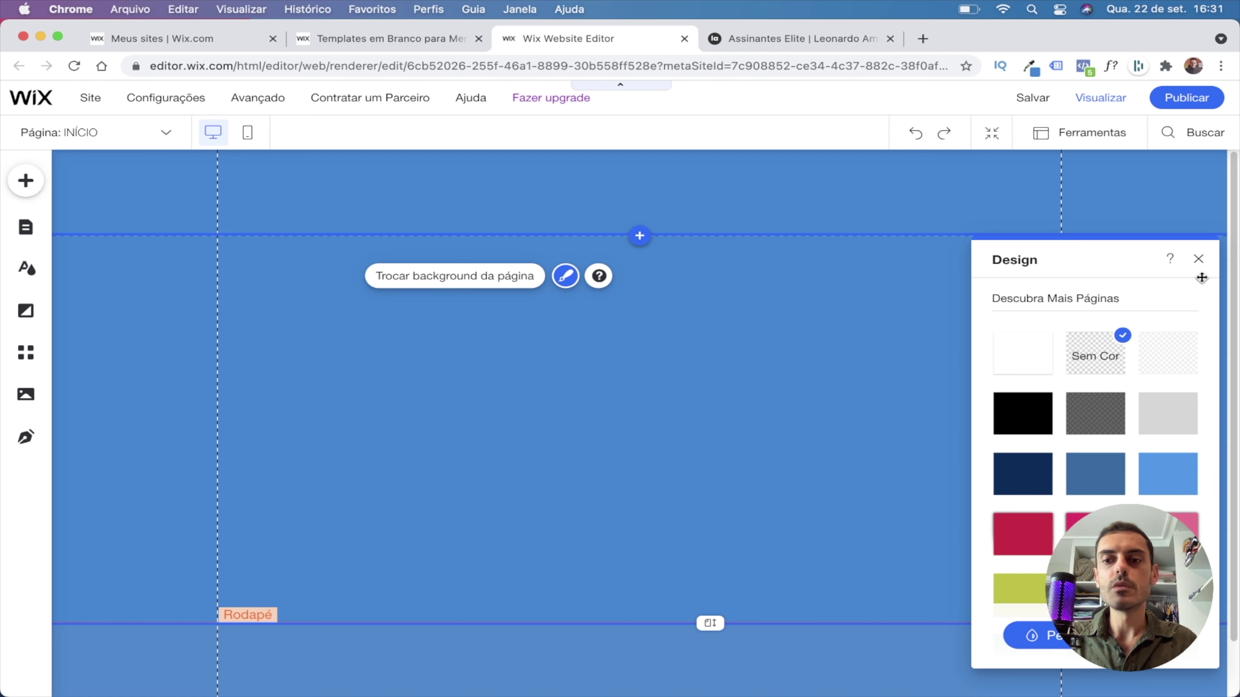
{"action": "left_click", "coordinate": [1198, 259]}
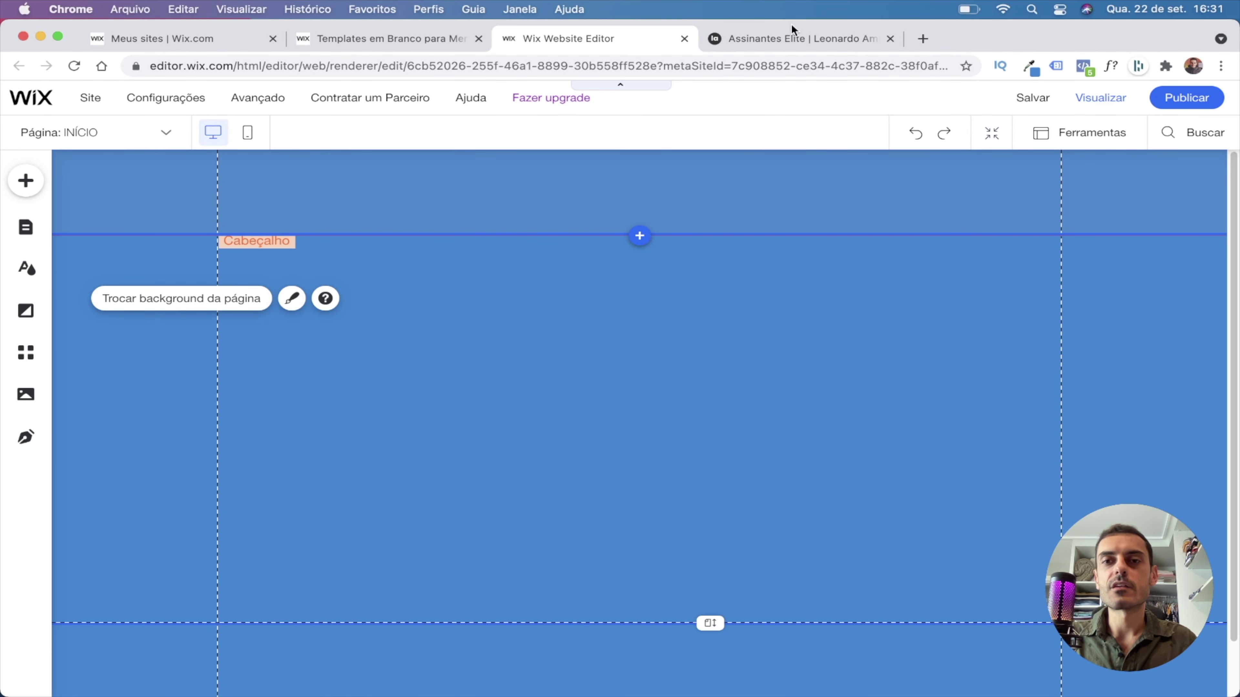
{"action": "left_click", "coordinate": [792, 39]}
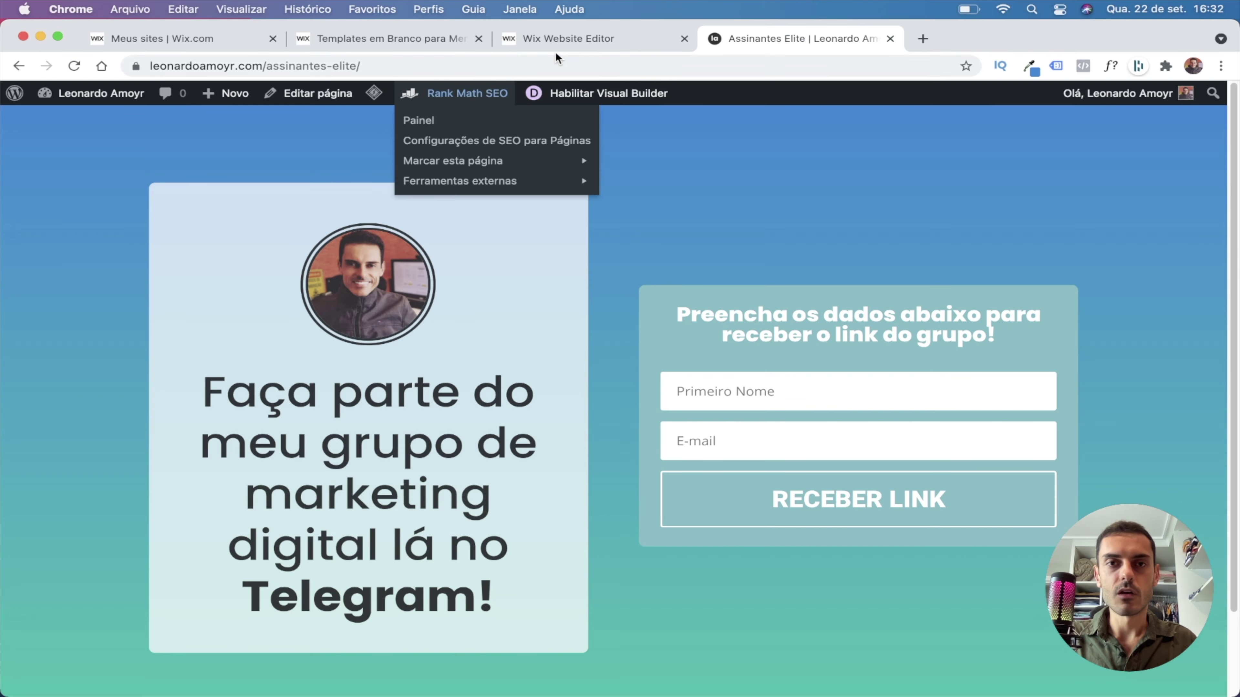
Return to the Wix editor after reviewing the Assinantes Elite signup page.
{"action": "left_click", "coordinate": [537, 40]}
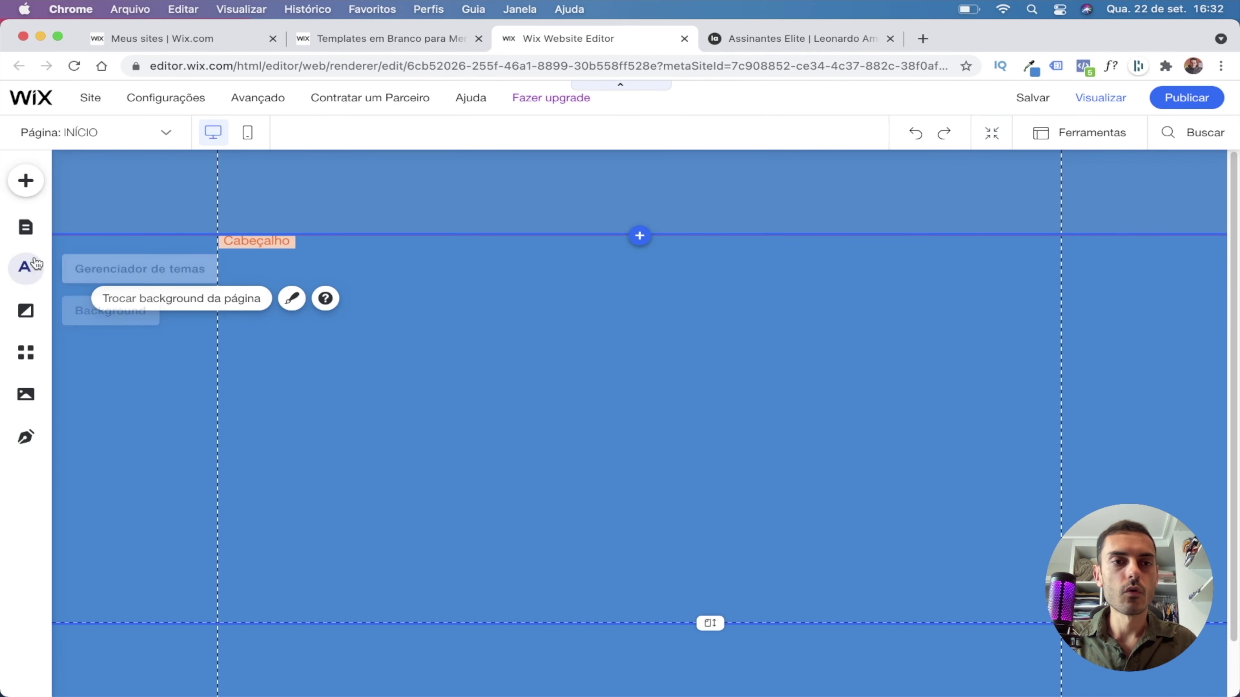
Search Unsplash for 'business man' and add the photo of the man in glasses.
{"action": "left_click", "coordinate": [26, 181]}
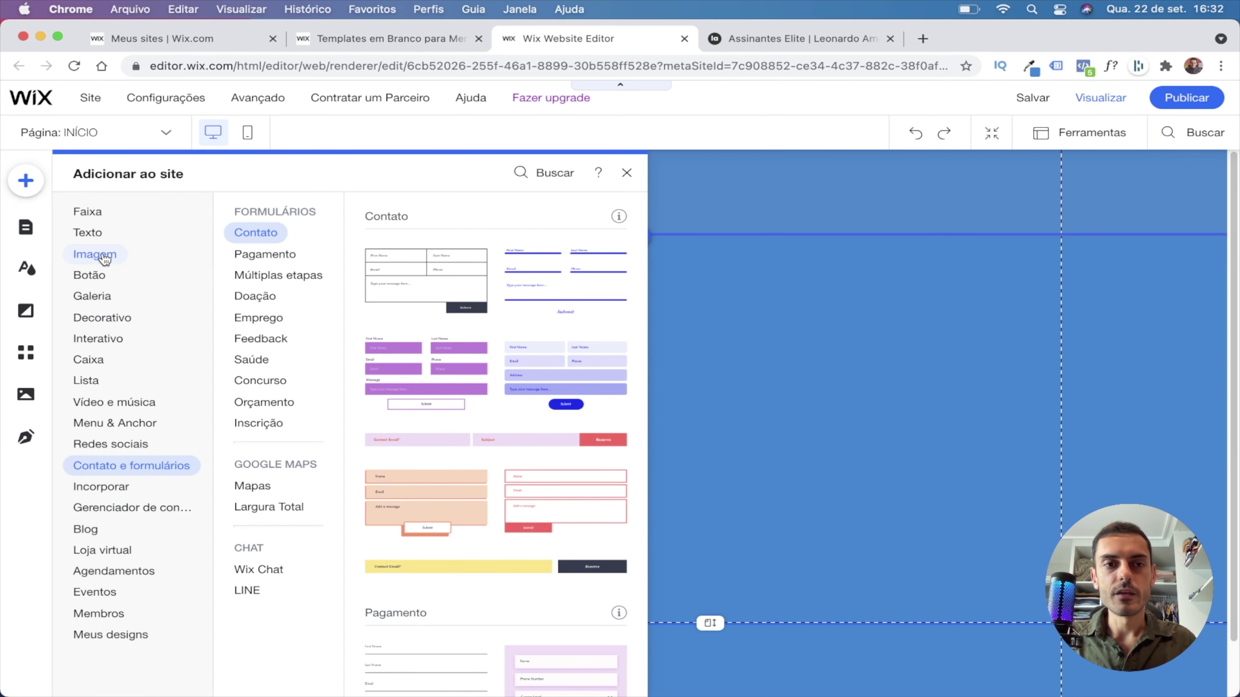
{"action": "left_click", "coordinate": [104, 254]}
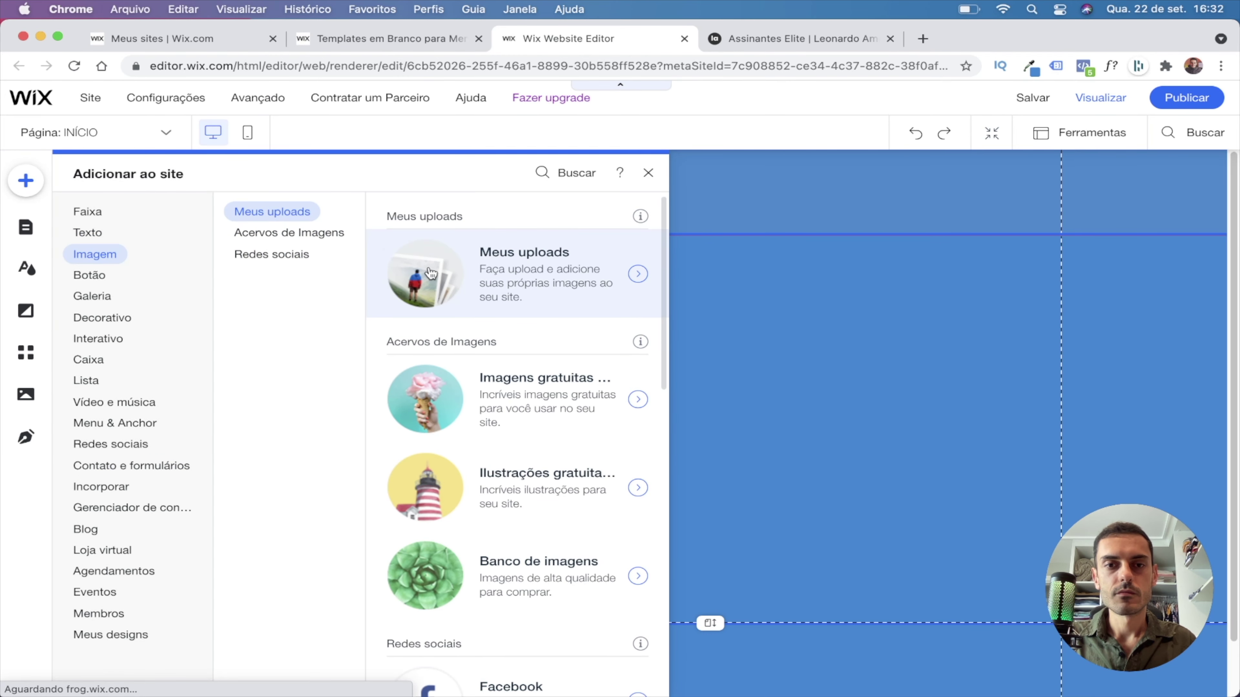
{"action": "left_click", "coordinate": [639, 274]}
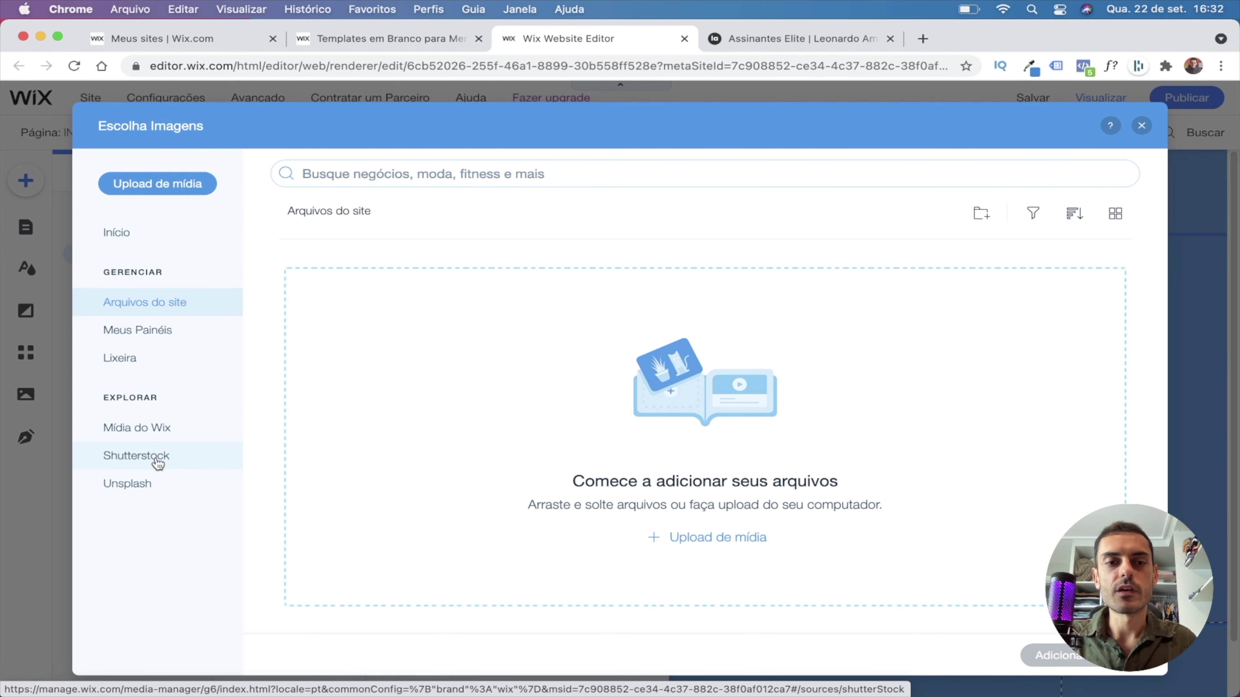
{"action": "left_click", "coordinate": [131, 486]}
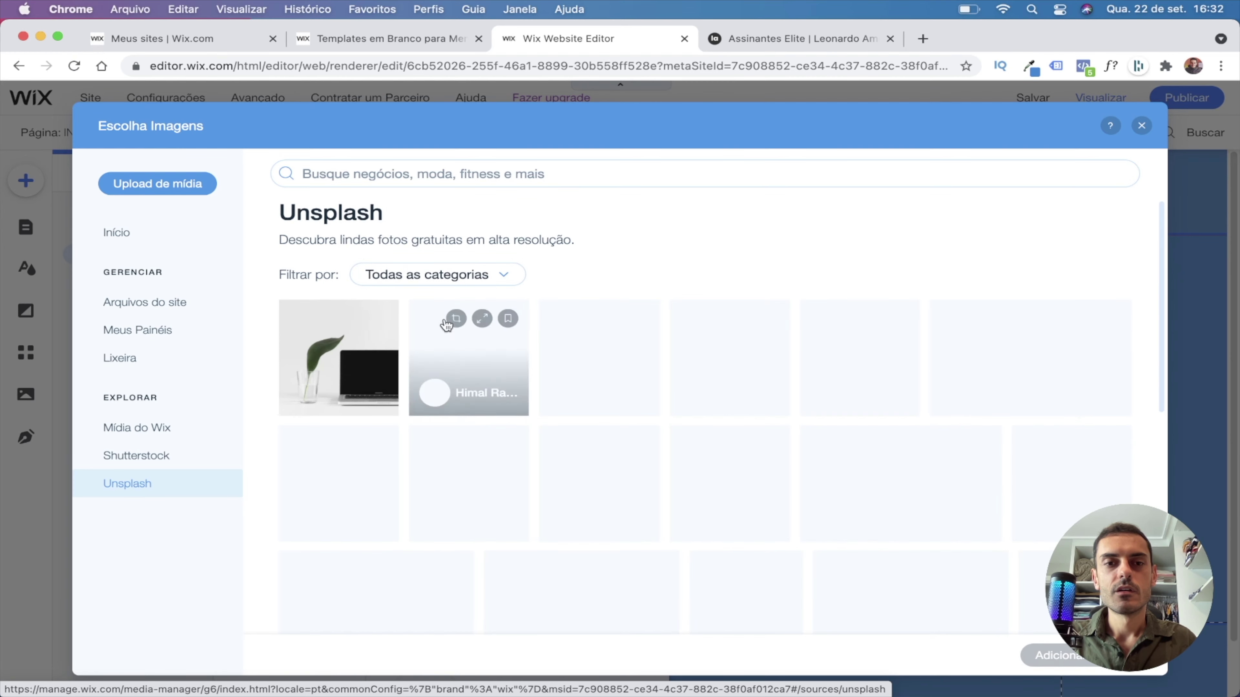
{"action": "left_click", "coordinate": [427, 172]}
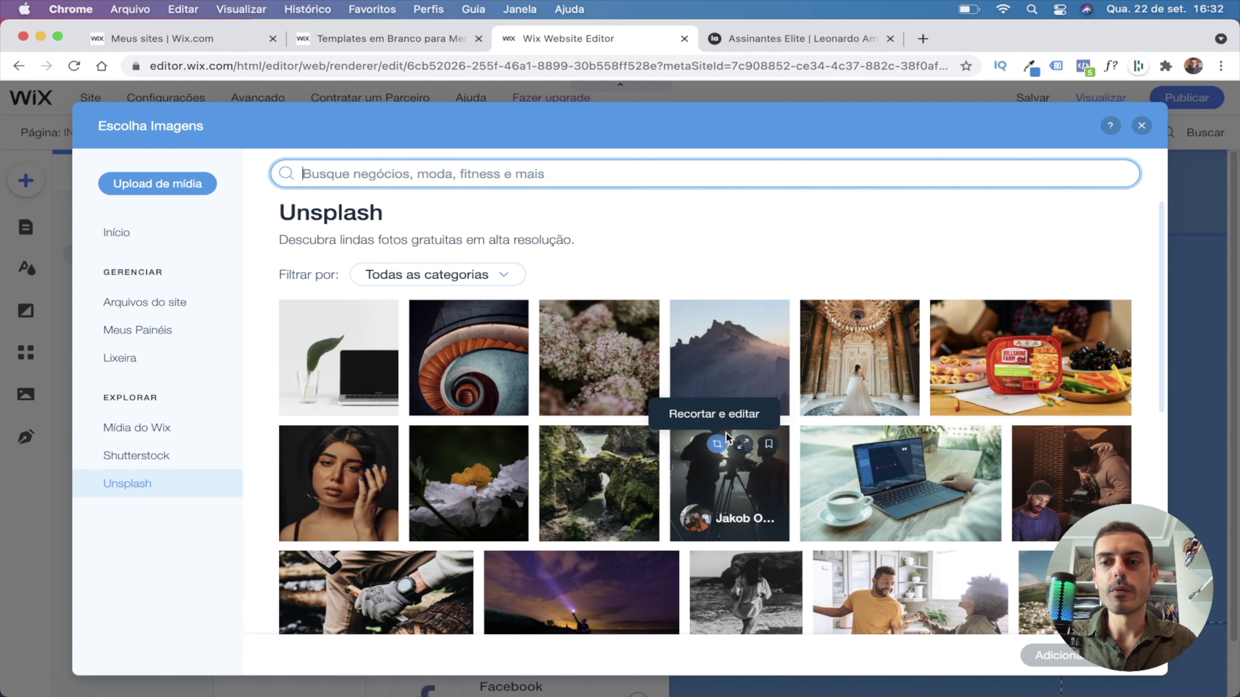
{"action": "type", "text": "business man"}
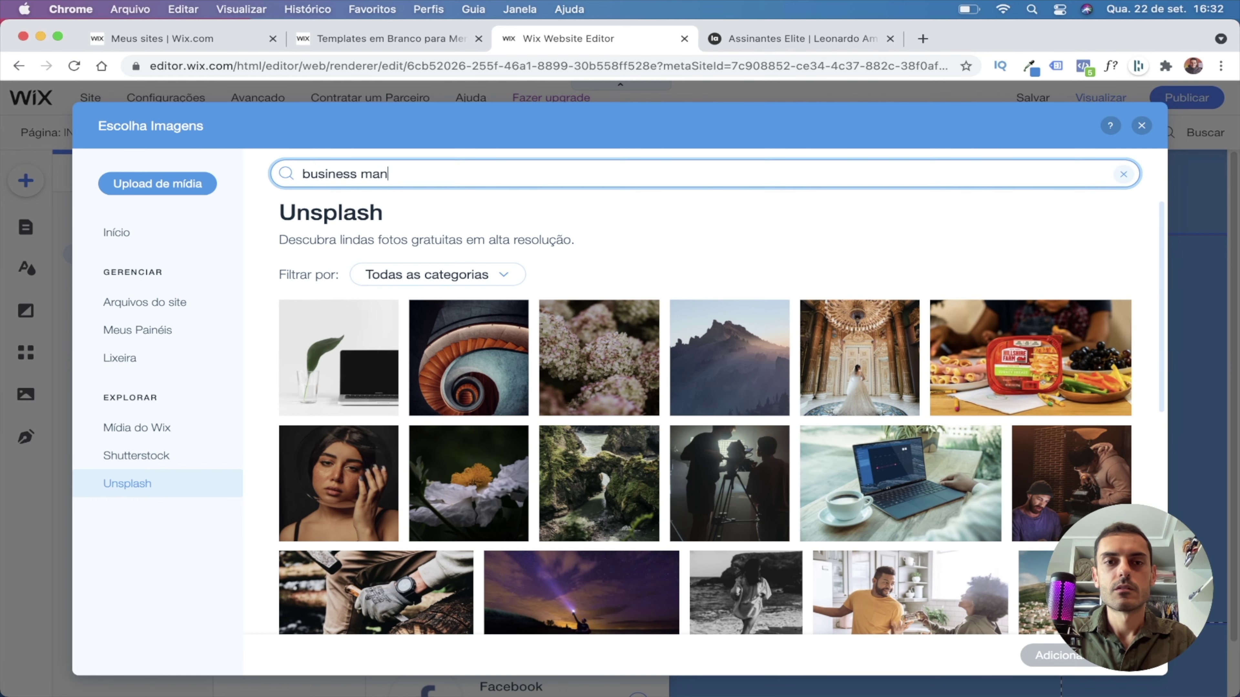
{"action": "key", "text": "Return"}
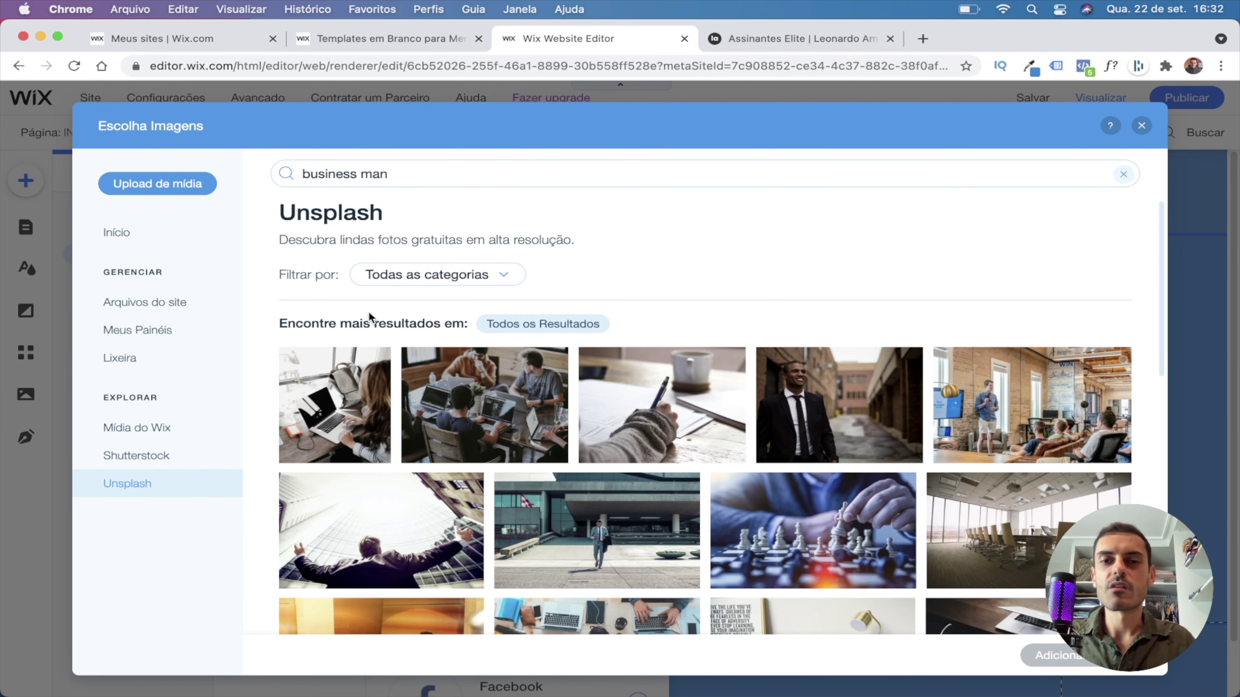
{"action": "scroll", "coordinate": [839, 416], "scroll_direction": "down", "scroll_amount": 15}
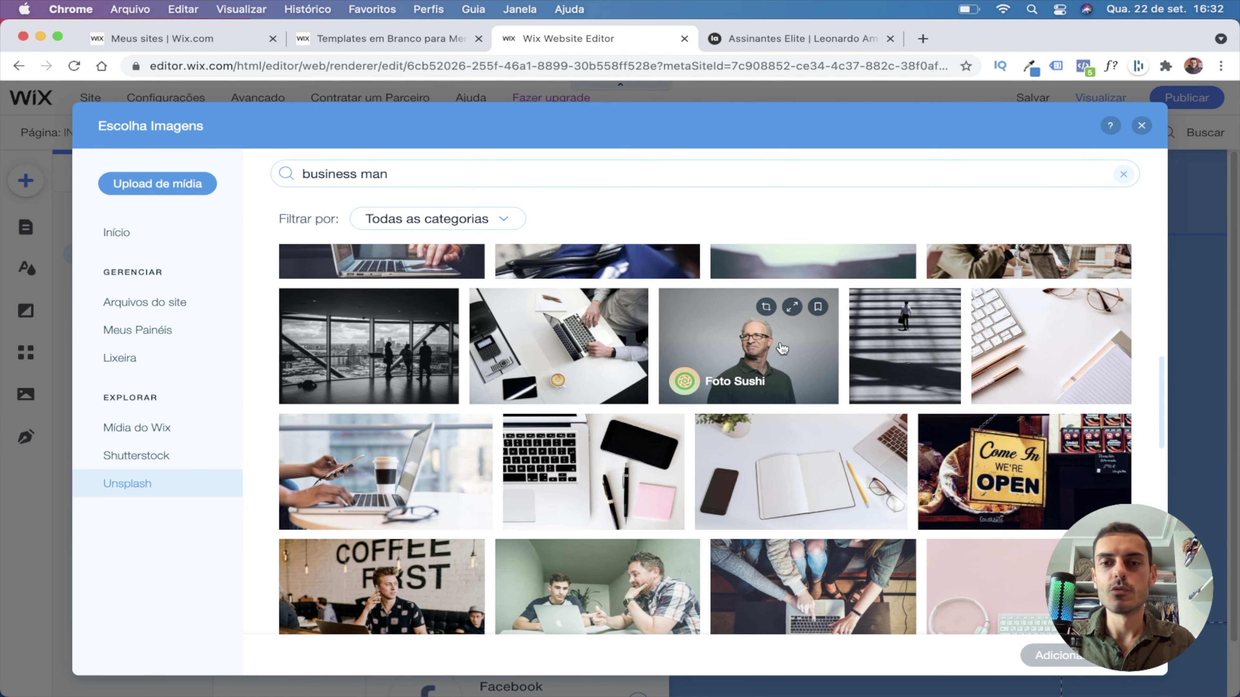
{"action": "left_click", "coordinate": [783, 349]}
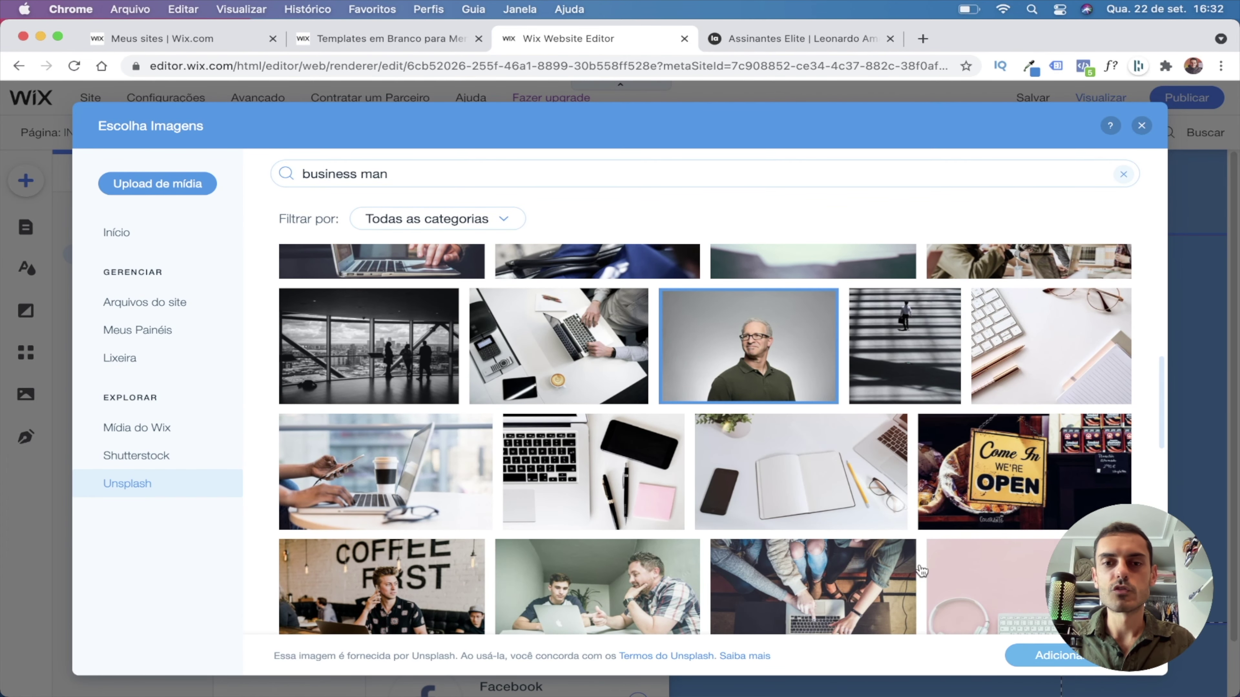
{"action": "left_click", "coordinate": [1017, 656]}
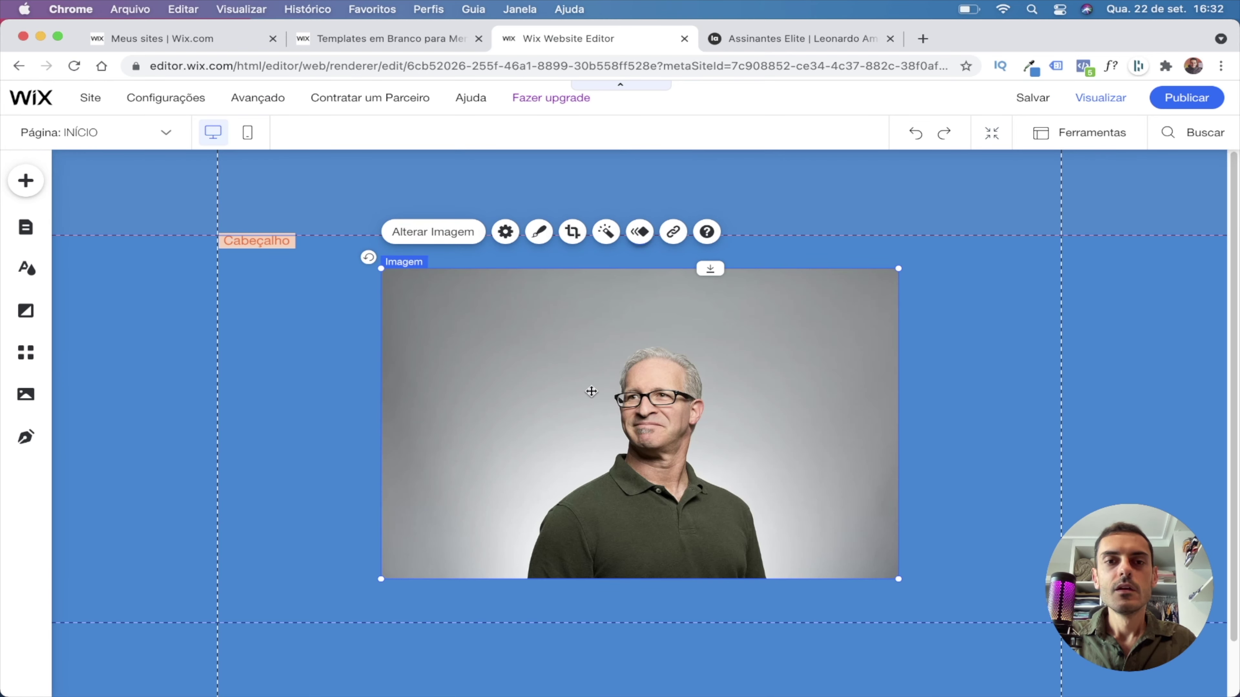
Crop the businessman photo to a 303 × 254 head-and-shoulders frame.
{"action": "left_click", "coordinate": [338, 362]}
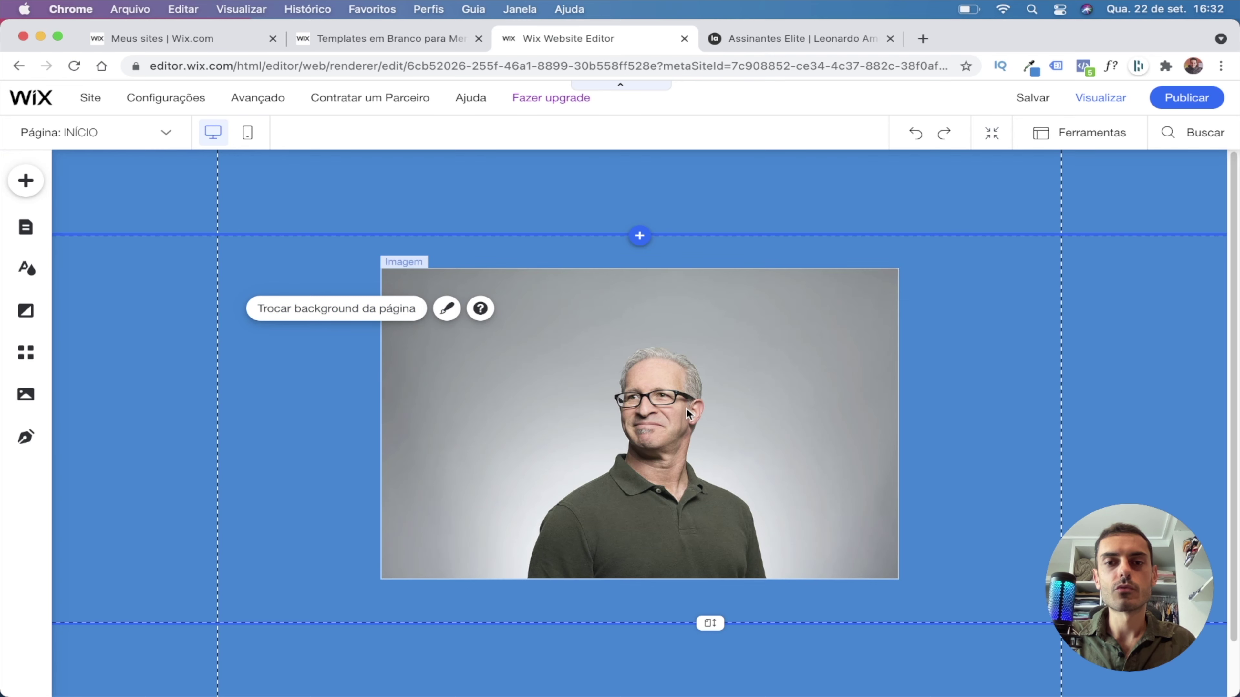
{"action": "left_click", "coordinate": [628, 359]}
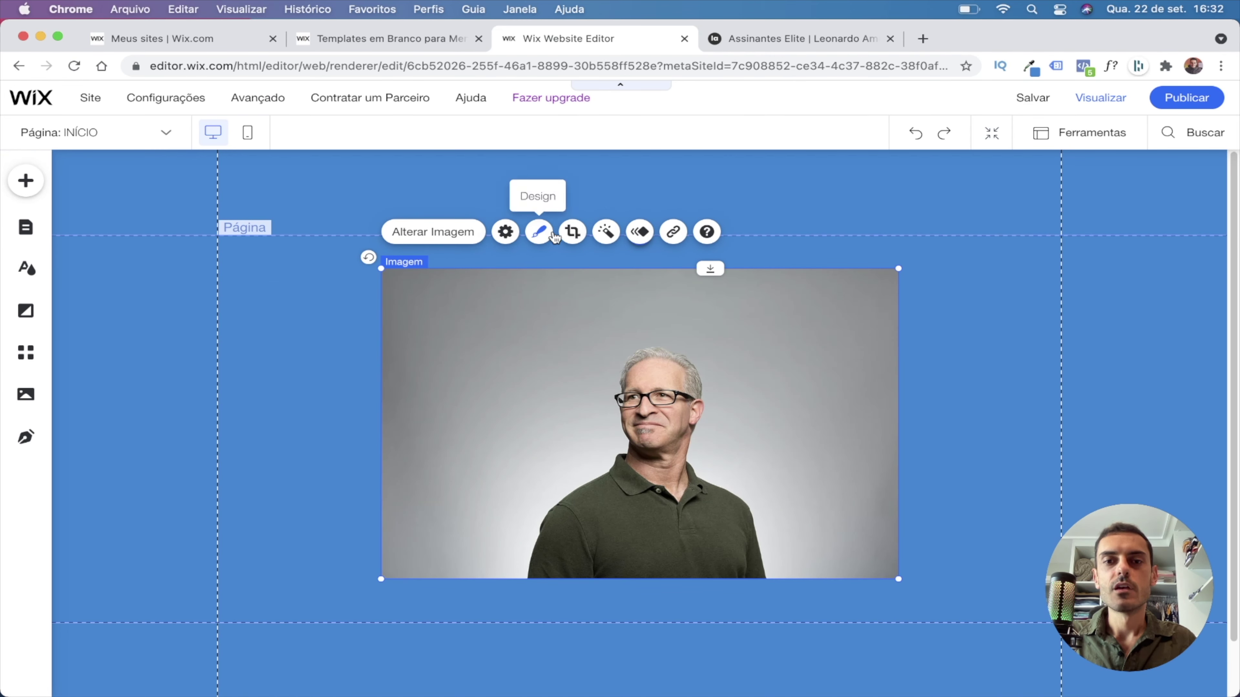
{"action": "left_click", "coordinate": [573, 235]}
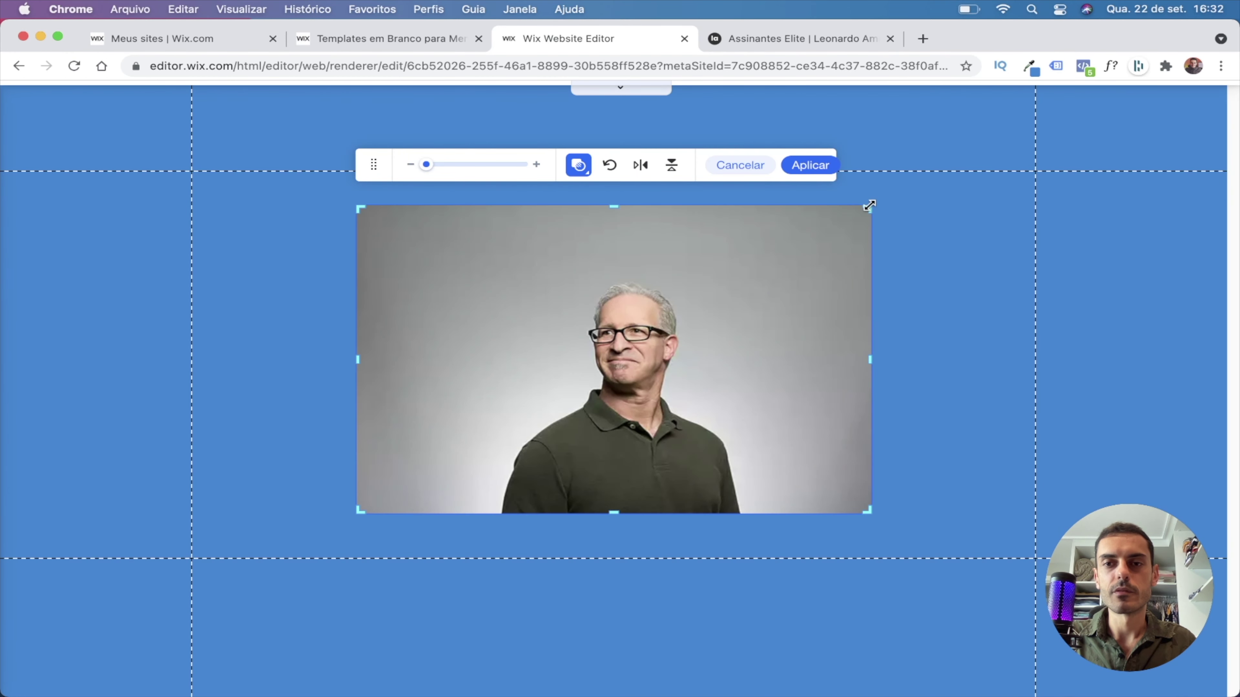
{"action": "left_click_drag", "start_coordinate": [869, 205], "coordinate": [758, 273]}
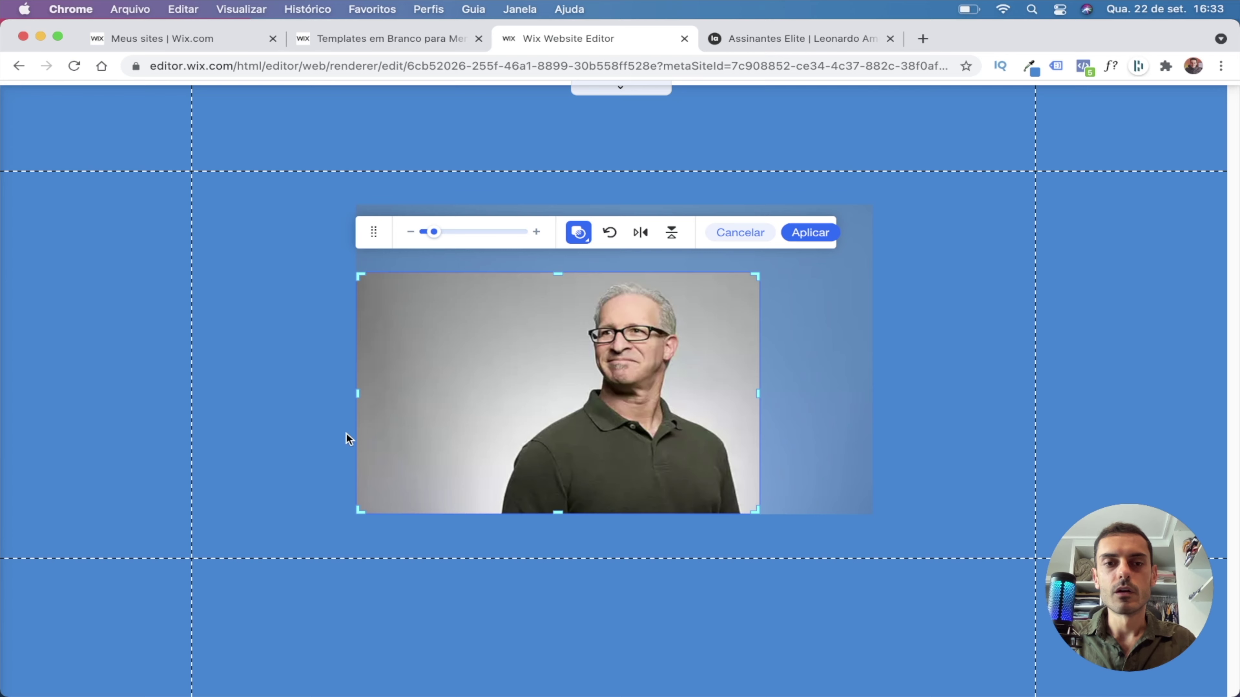
{"action": "left_click_drag", "start_coordinate": [357, 393], "coordinate": [501, 392]}
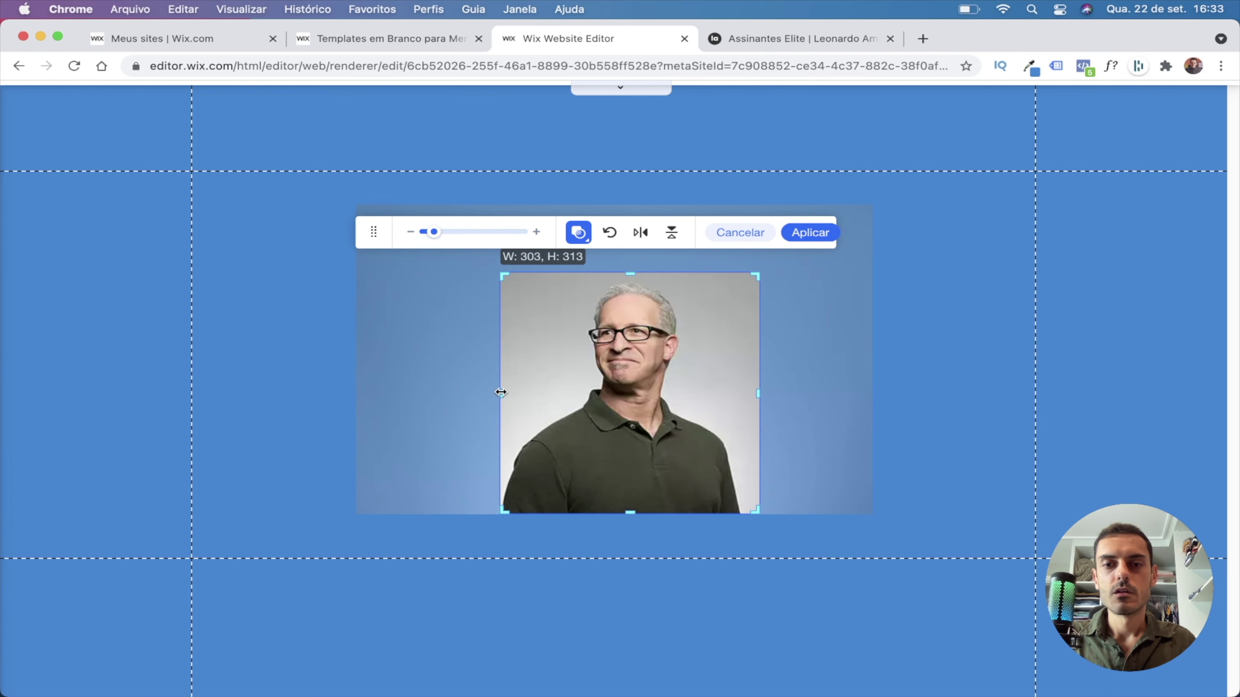
{"action": "left_click_drag", "start_coordinate": [632, 513], "coordinate": [634, 467]}
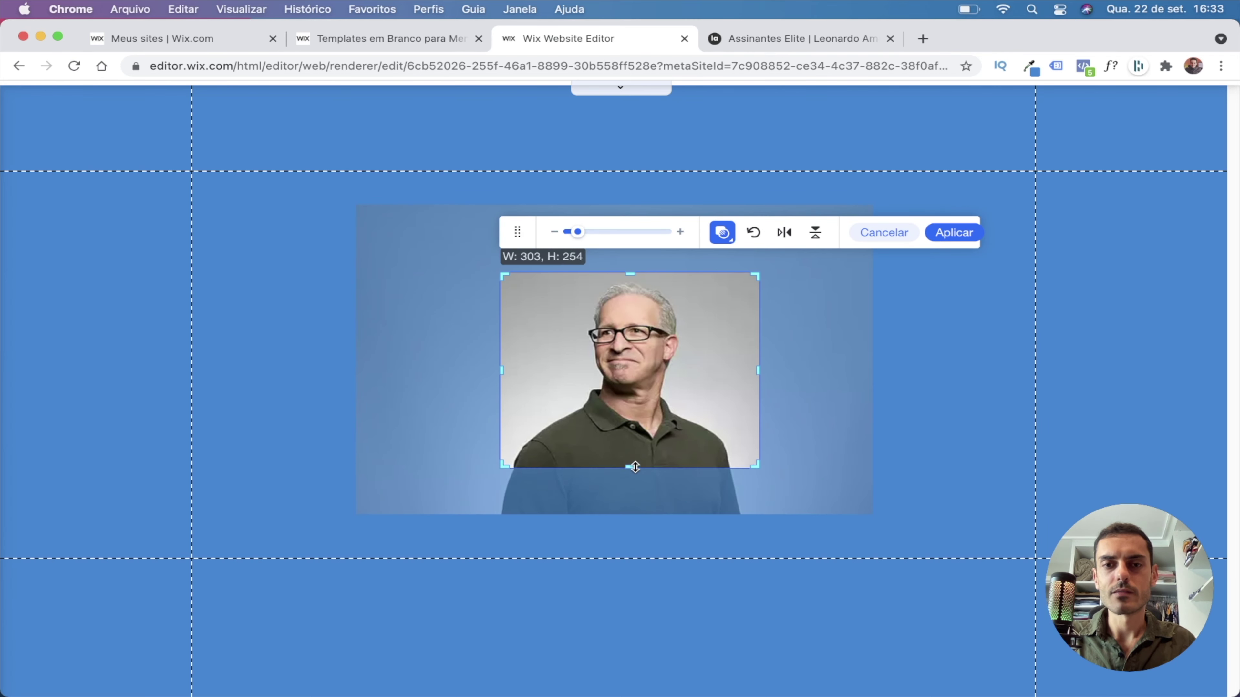
{"action": "left_click_drag", "start_coordinate": [646, 411], "coordinate": [642, 407]}
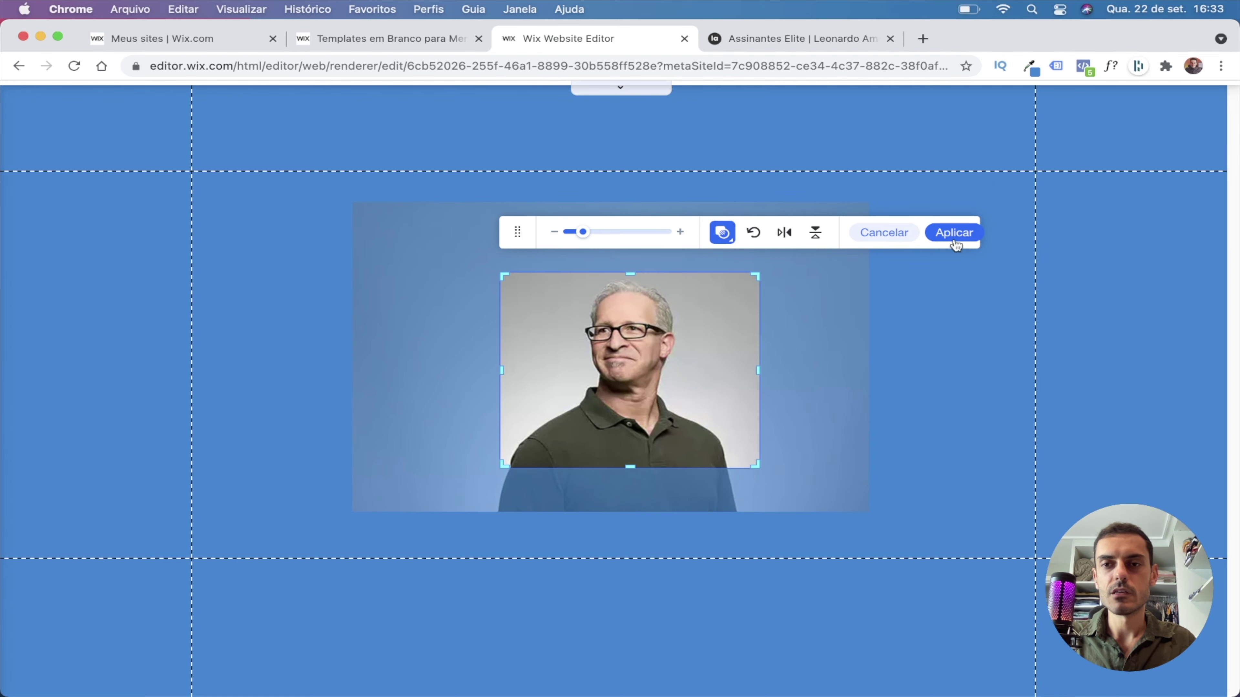
{"action": "left_click", "coordinate": [953, 235]}
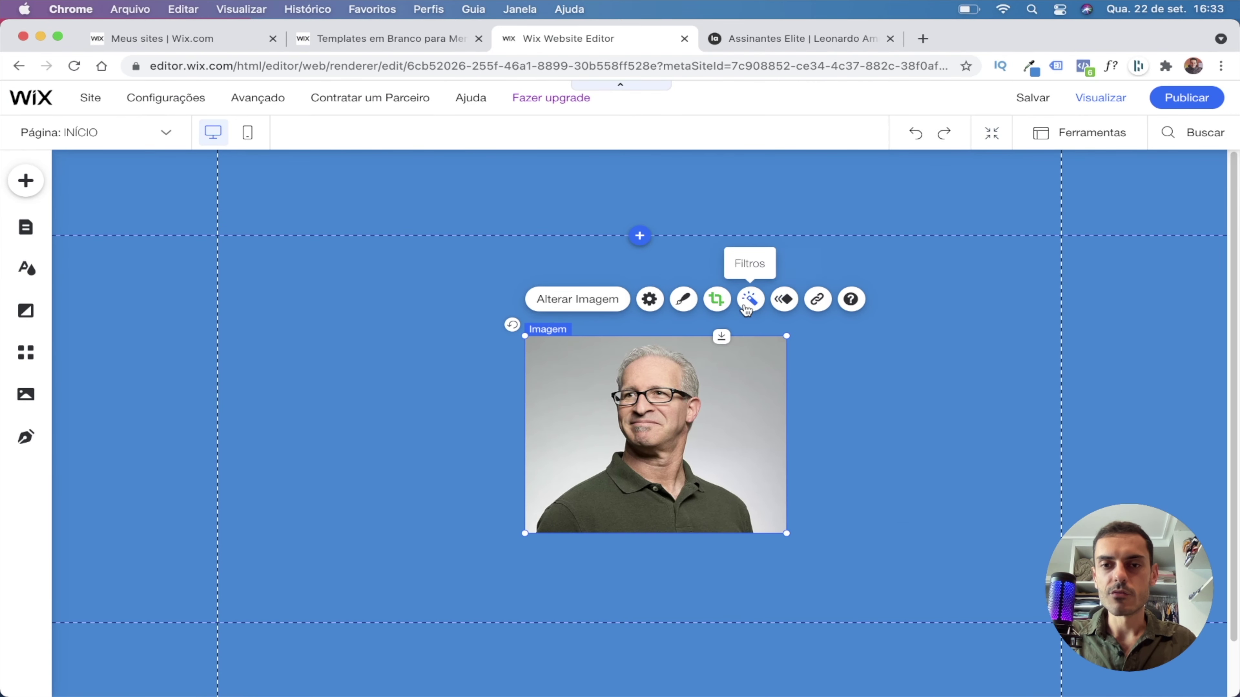
Try a 7 px border on an oval photo frame, then revert to the plain photo.
{"action": "left_click", "coordinate": [683, 299]}
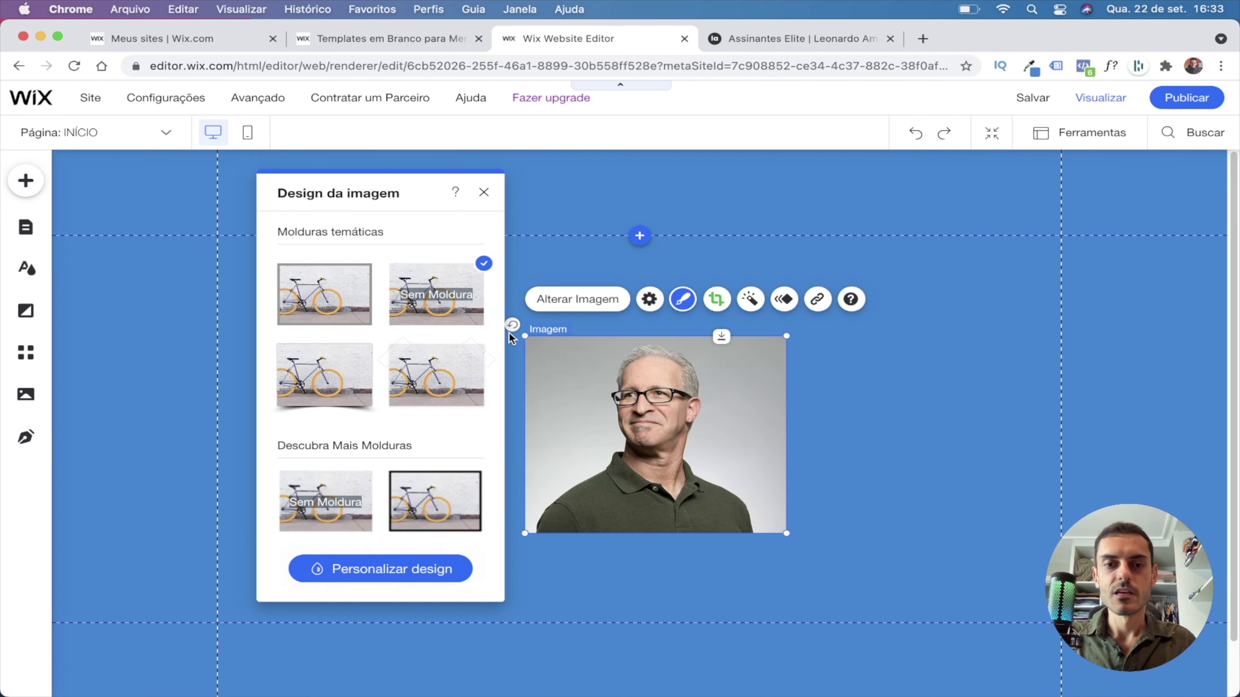
{"action": "scroll", "coordinate": [349, 426], "scroll_direction": "down", "scroll_amount": 3}
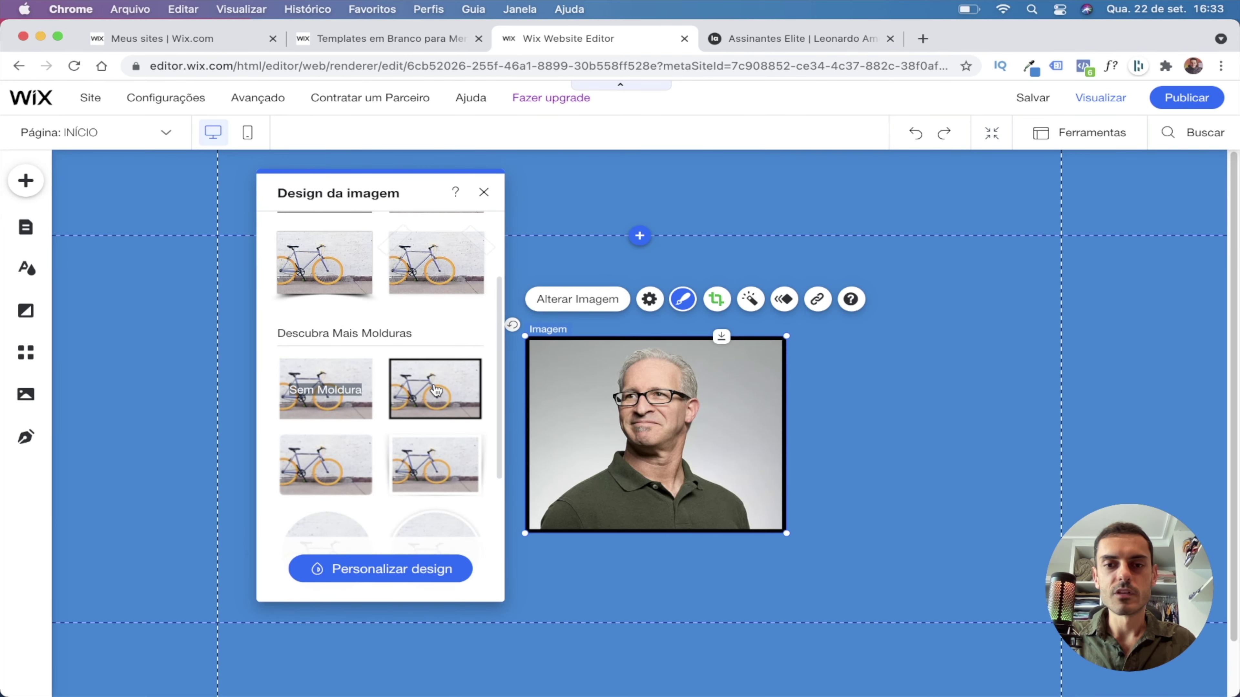
{"action": "scroll", "coordinate": [435, 490], "scroll_direction": "down", "scroll_amount": 1}
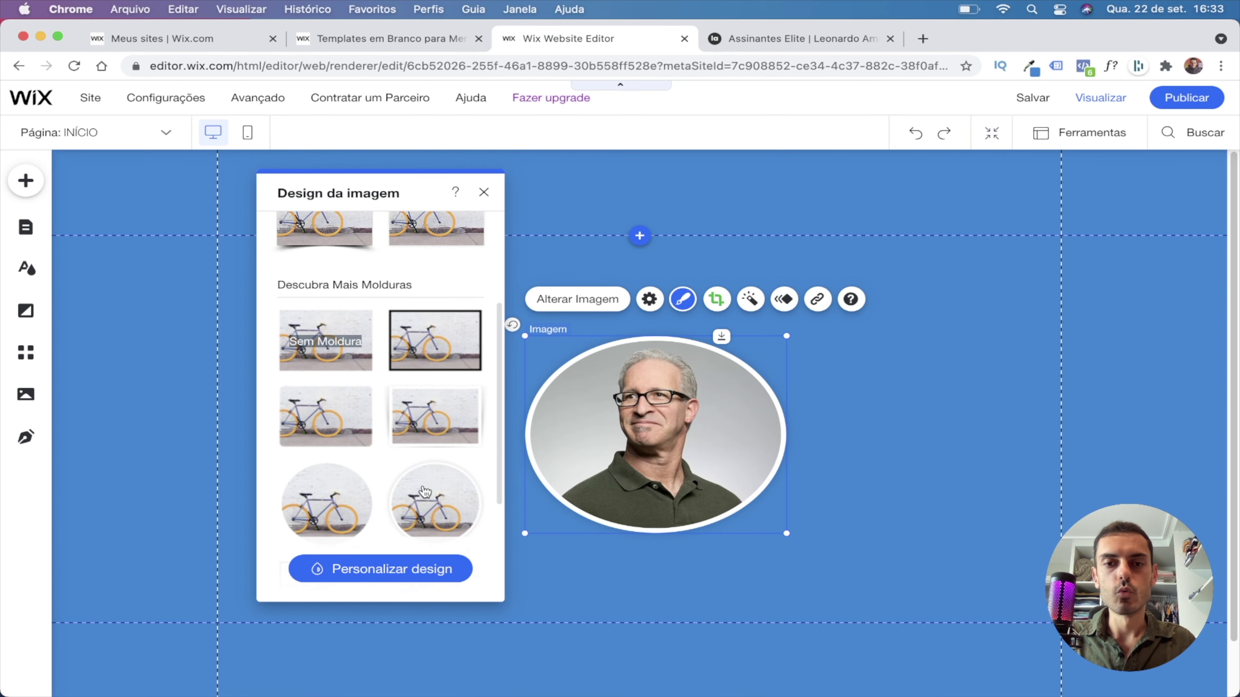
{"action": "scroll", "coordinate": [333, 498], "scroll_direction": "down", "scroll_amount": 4}
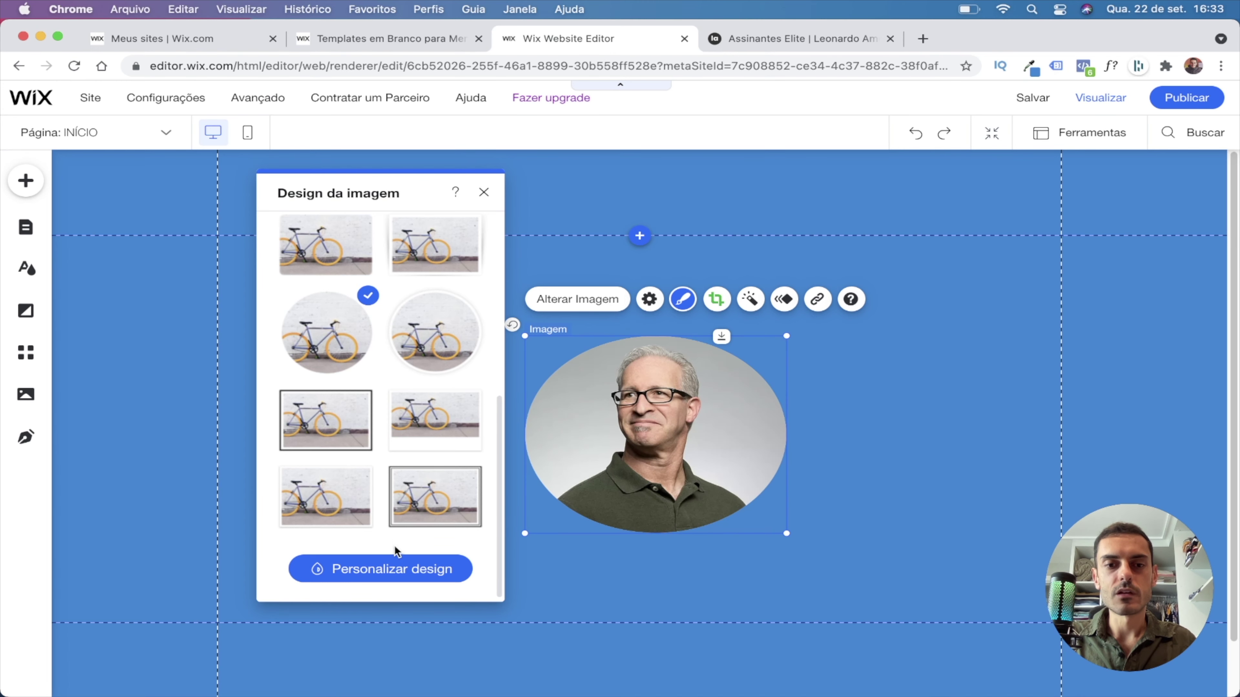
{"action": "left_click", "coordinate": [392, 569]}
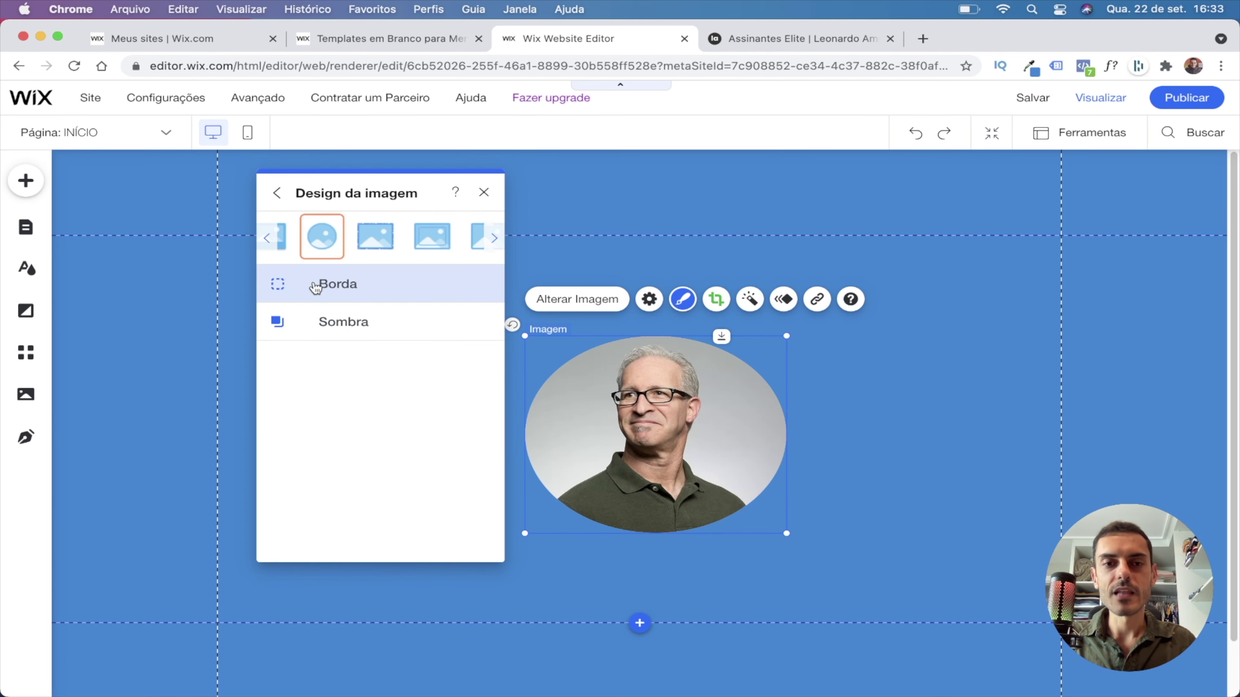
{"action": "left_click", "coordinate": [315, 287]}
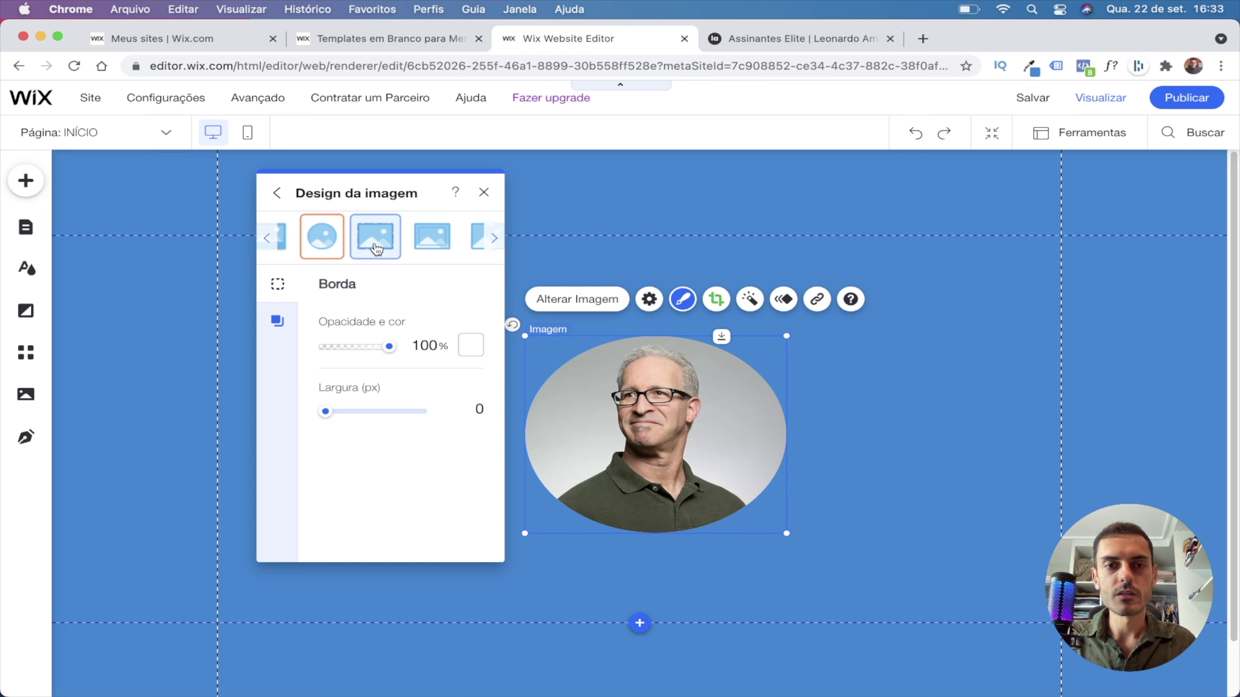
{"action": "left_click_drag", "start_coordinate": [327, 416], "coordinate": [374, 416]}
{"action": "mouse_move", "coordinate": [389, 346]}
{"action": "left_mouse_down"}
{"action": "mouse_move", "coordinate": [355, 348]}
{"action": "mouse_move", "coordinate": [391, 347]}
{"action": "left_mouse_up"}
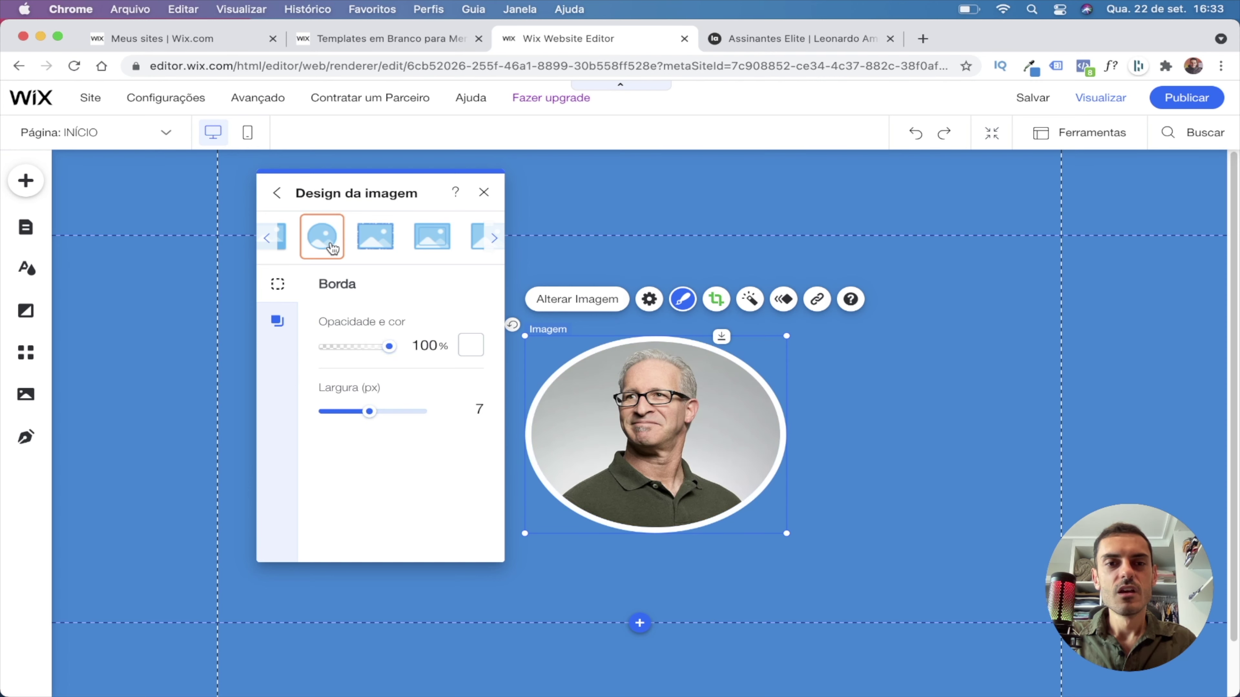
{"action": "left_click_drag", "start_coordinate": [389, 244], "coordinate": [490, 201]}
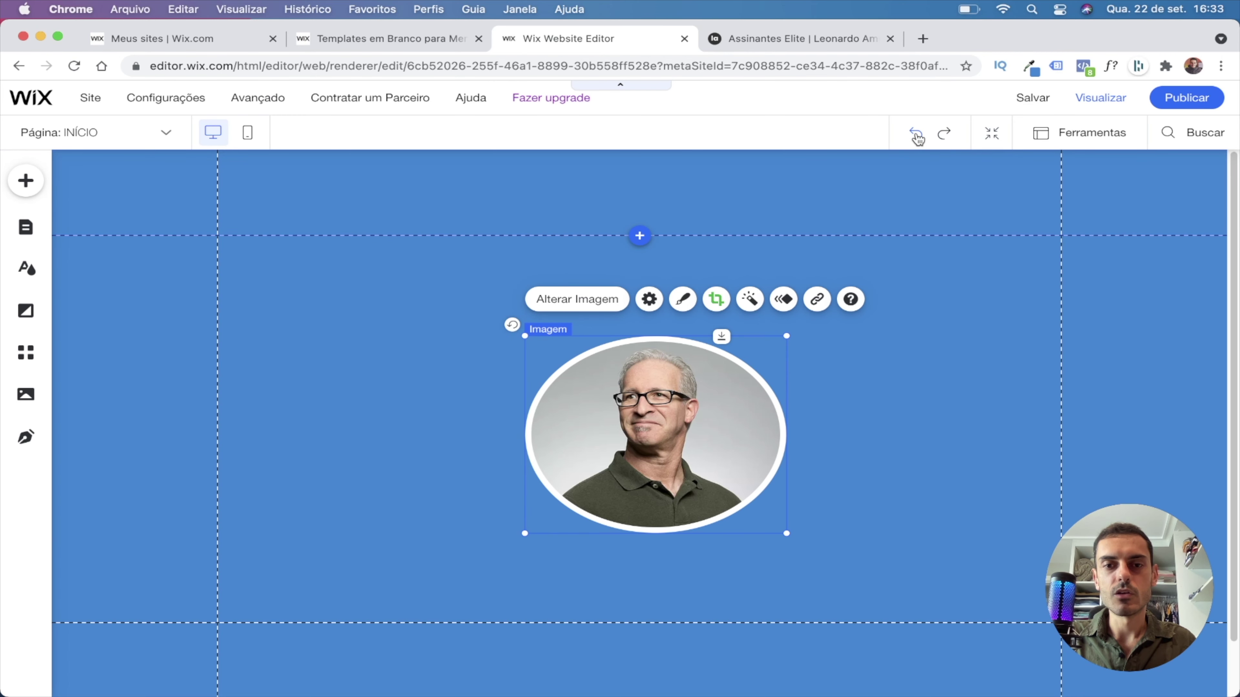
{"action": "left_click", "coordinate": [915, 139]}
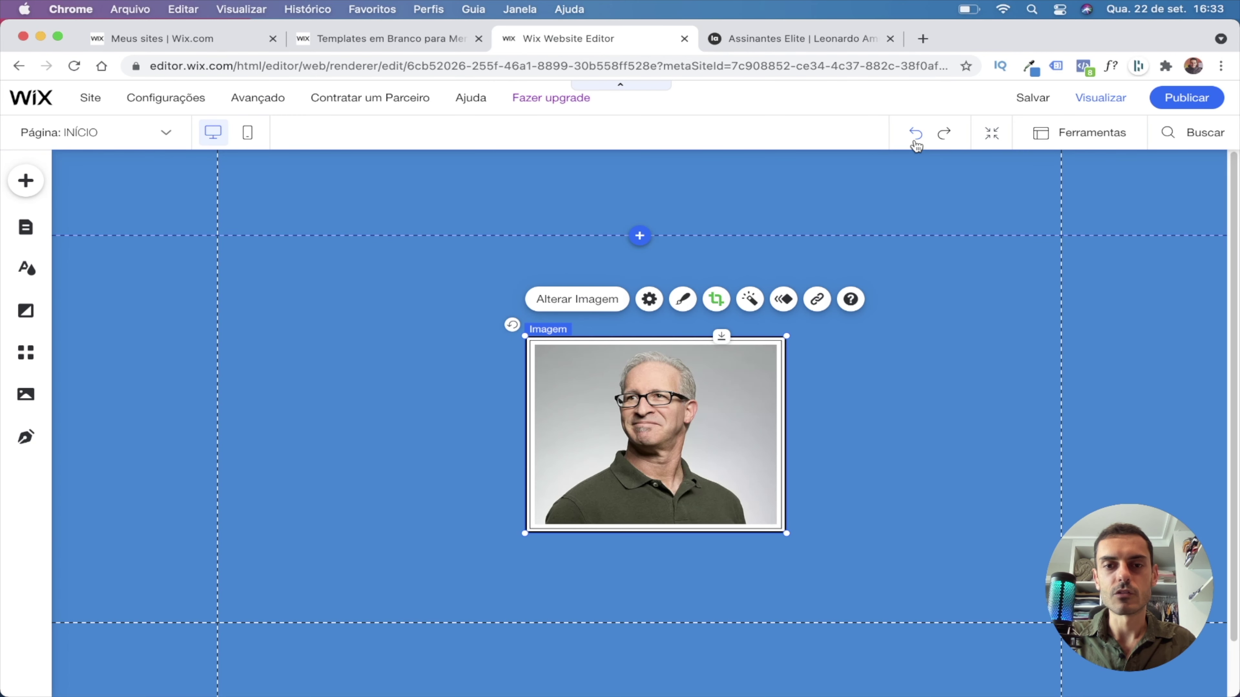
Give the photo an oval frame, shrink it and place it toward the left.
{"action": "left_click_drag", "start_coordinate": [698, 411], "coordinate": [656, 413]}
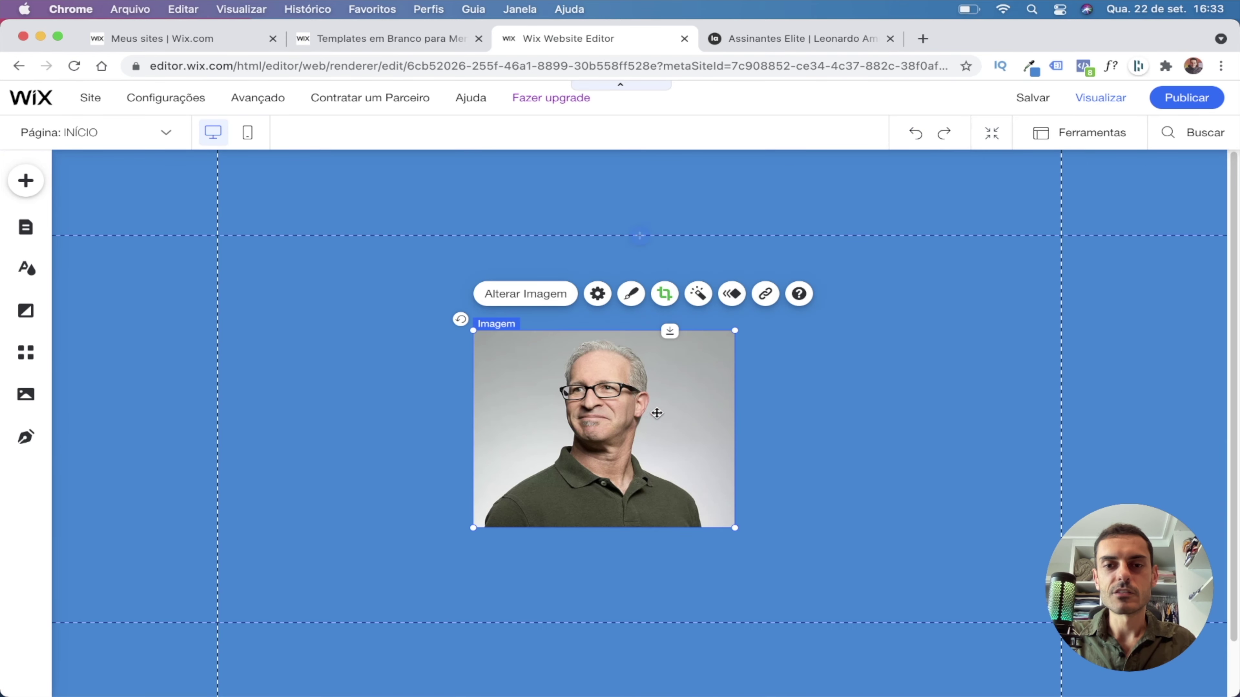
{"action": "left_click", "coordinate": [631, 293]}
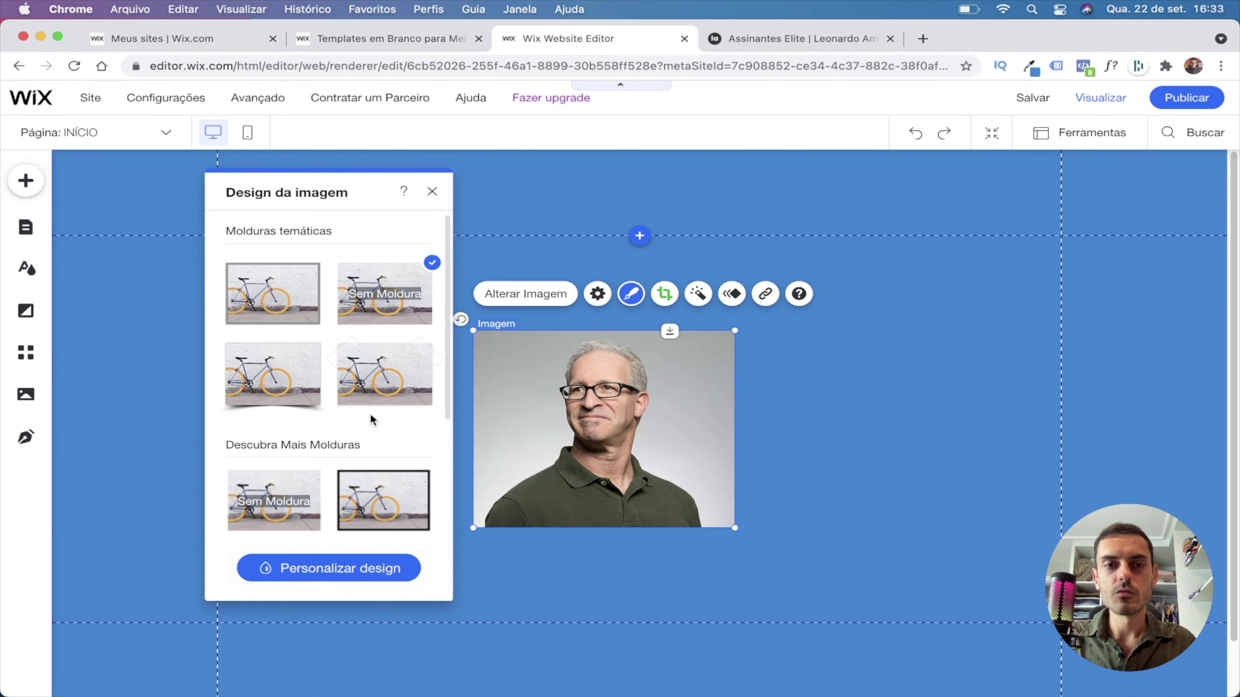
{"action": "scroll", "coordinate": [349, 285], "scroll_direction": "down", "scroll_amount": 2}
{"action": "left_click", "coordinate": [313, 337]}
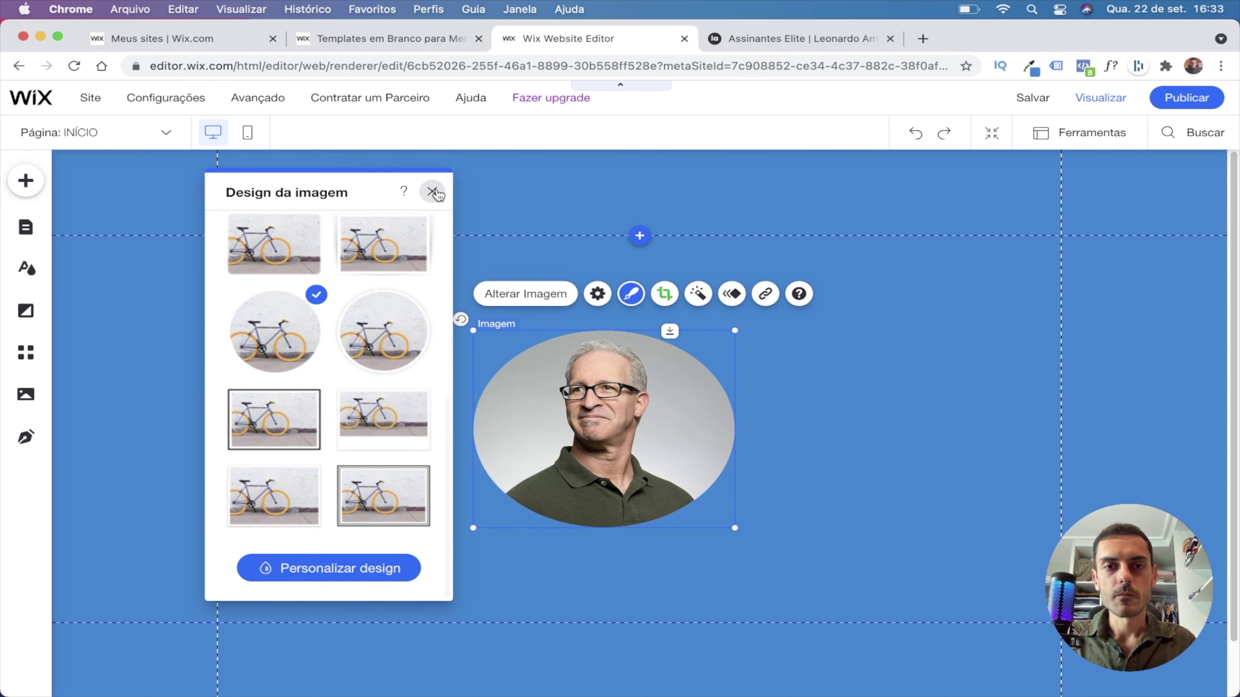
{"action": "left_click", "coordinate": [432, 190]}
{"action": "left_click_drag", "start_coordinate": [597, 391], "coordinate": [360, 309]}
{"action": "left_click_drag", "start_coordinate": [498, 443], "coordinate": [380, 356]}
{"action": "left_click_drag", "start_coordinate": [333, 320], "coordinate": [377, 339]}
{"action": "left_click", "coordinate": [27, 186]}
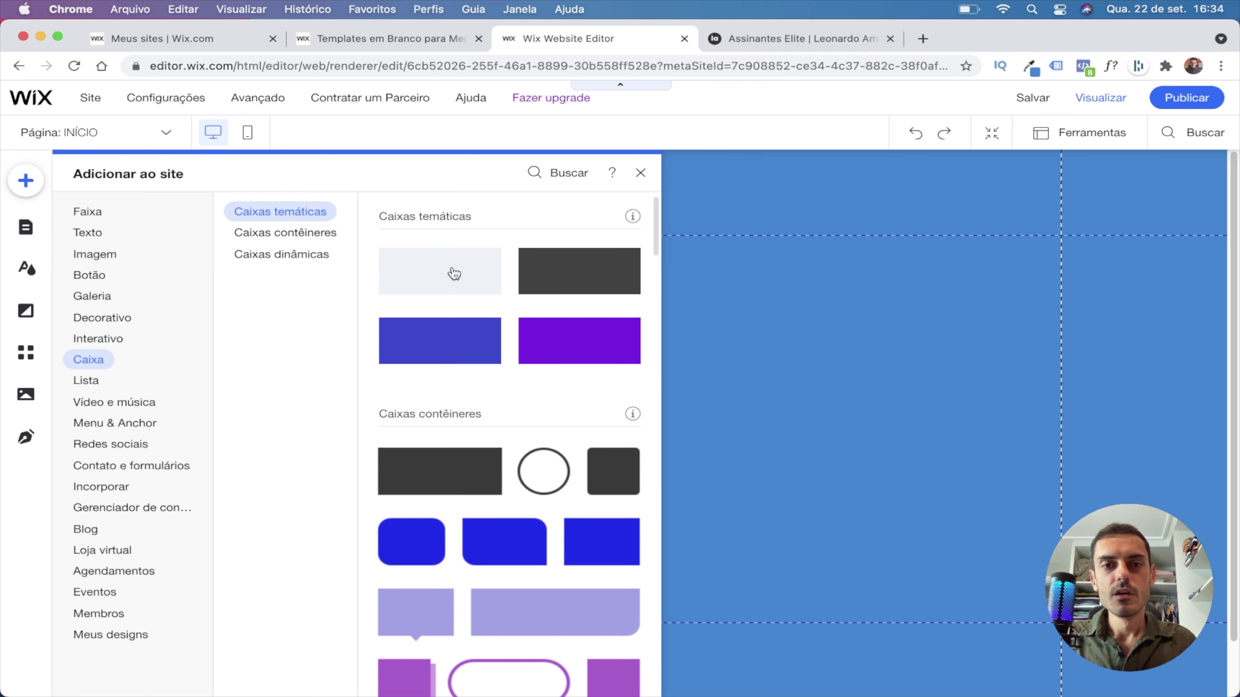
Add a white container box beside the portrait and stretch it taller at top and bottom.
{"action": "left_click", "coordinate": [455, 273]}
{"action": "left_click_drag", "start_coordinate": [642, 331], "coordinate": [643, 261]}
{"action": "left_click_drag", "start_coordinate": [639, 518], "coordinate": [640, 598]}
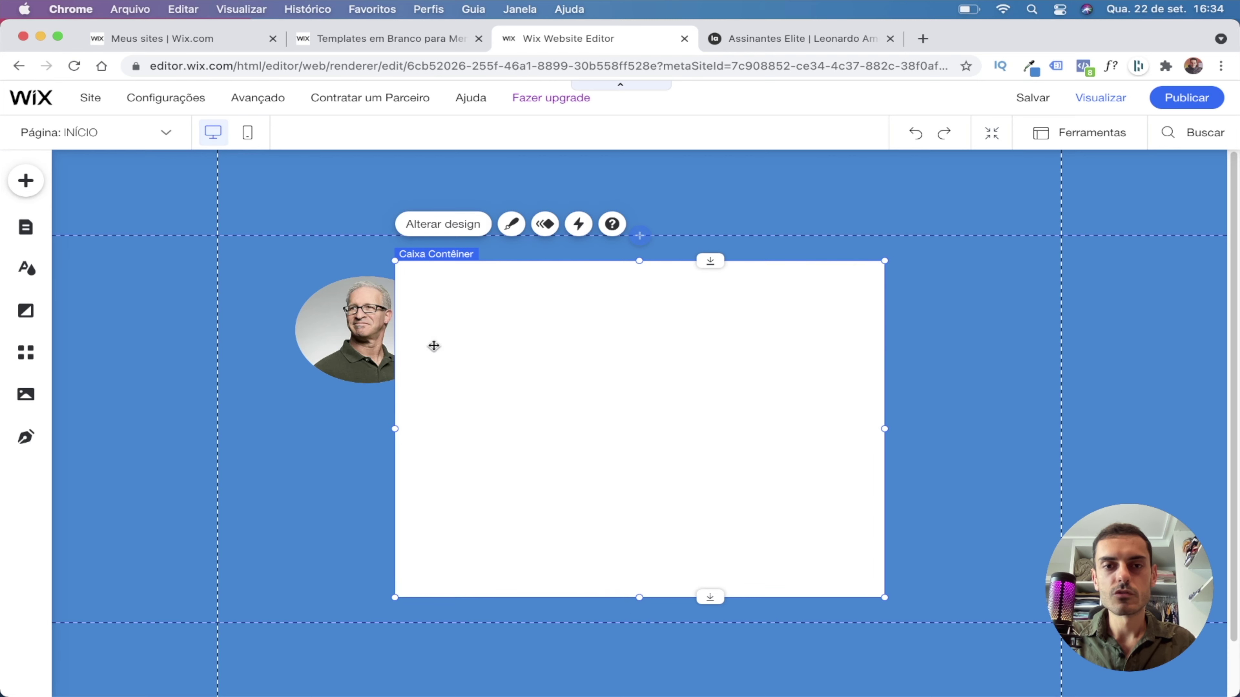
Give the container box a 17 px corner radius on all corners.
{"action": "left_click", "coordinate": [511, 224]}
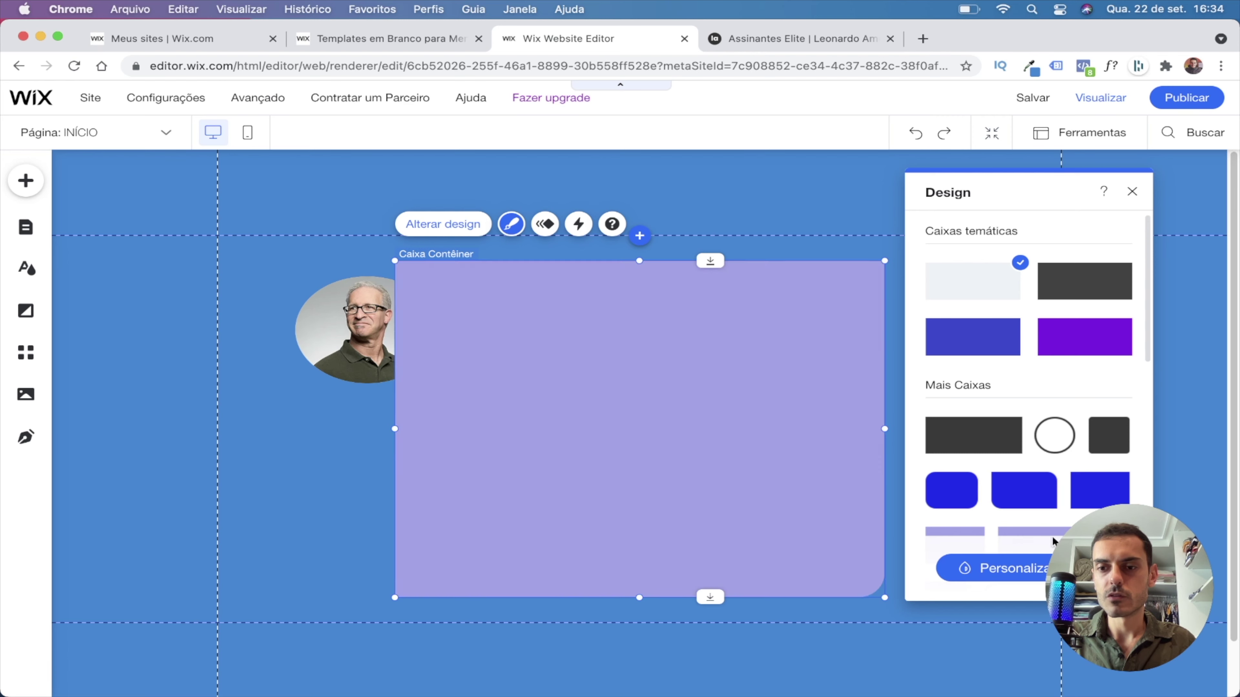
{"action": "left_click", "coordinate": [1000, 568]}
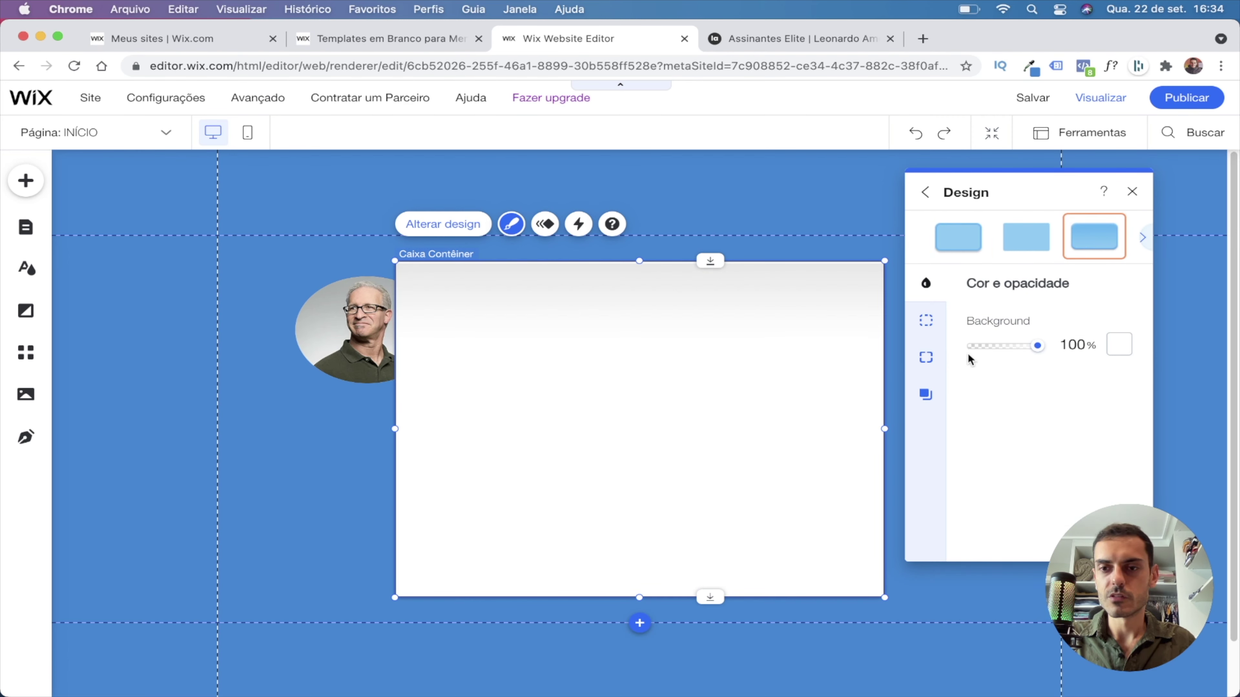
{"action": "left_click", "coordinate": [926, 320]}
{"action": "left_click", "coordinate": [926, 357]}
{"action": "left_click", "coordinate": [998, 345]}
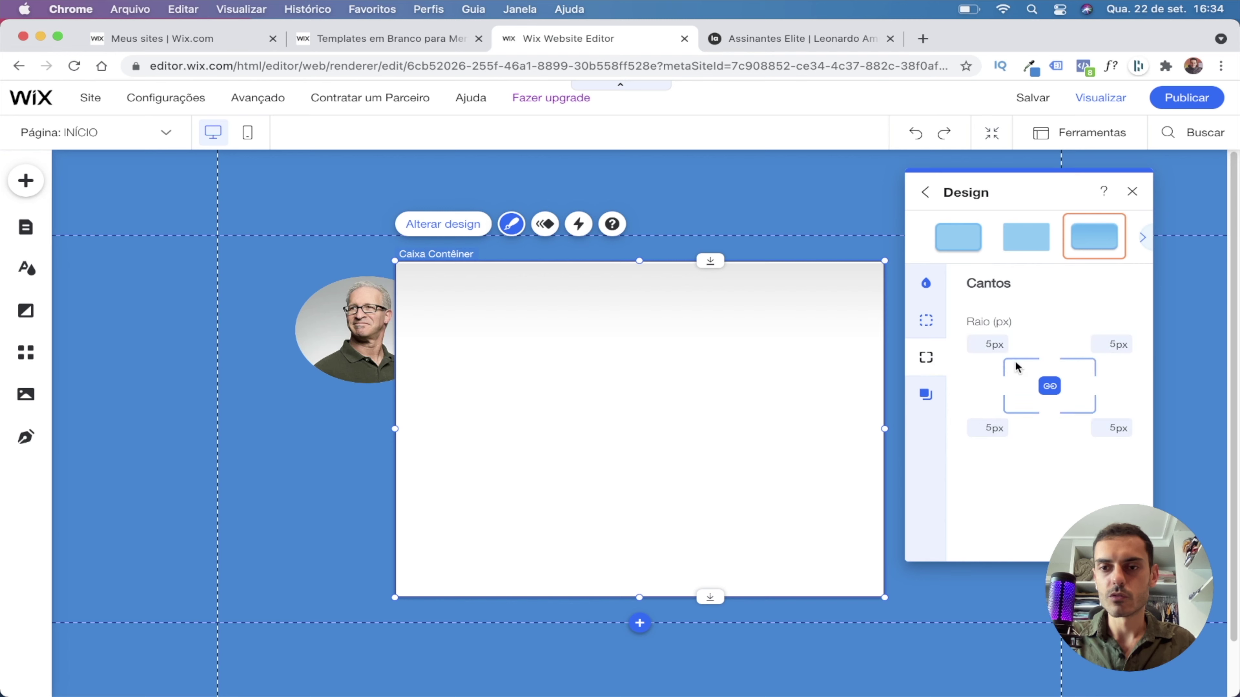
{"action": "left_click", "coordinate": [986, 347]}
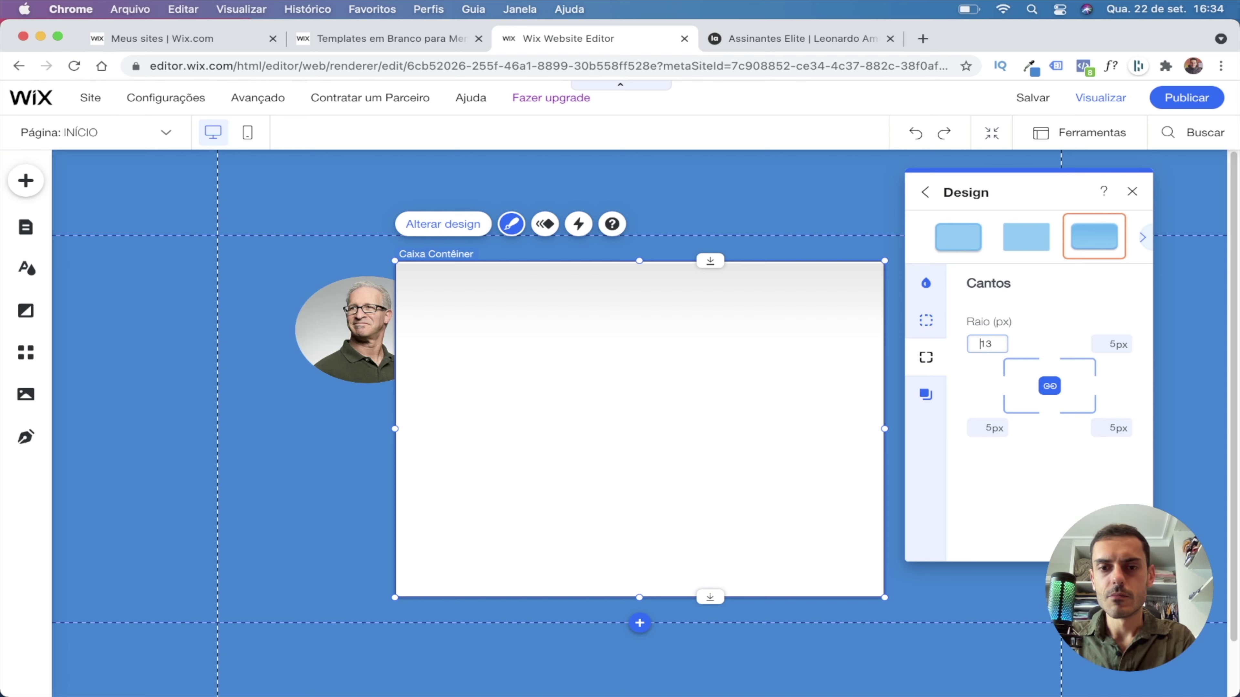
{"action": "key", "text": "Return"}
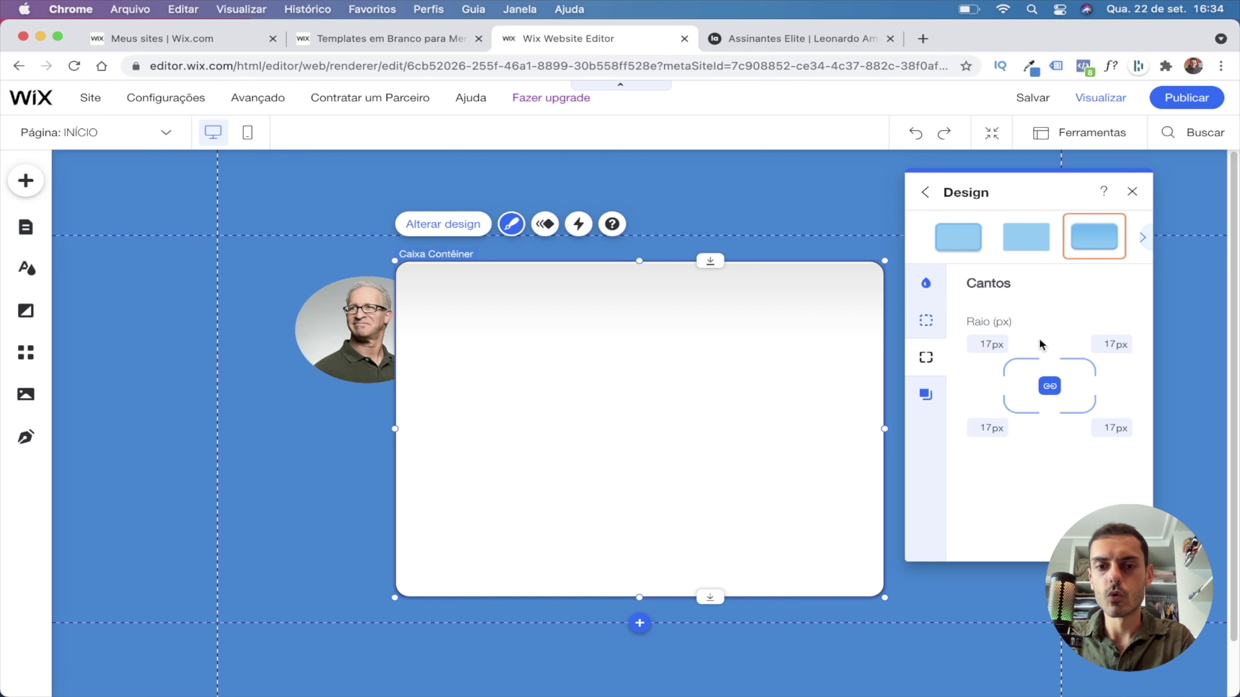
{"action": "left_click", "coordinate": [1131, 192]}
{"action": "left_click", "coordinate": [1044, 432]}
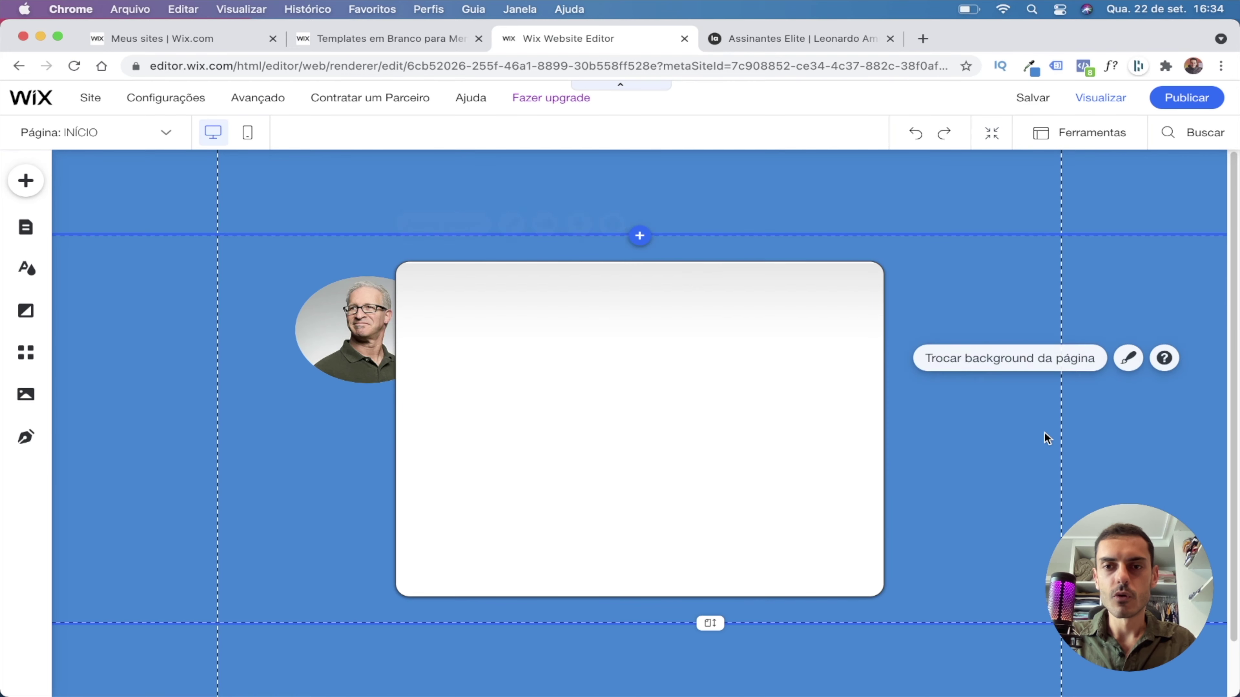
Move the box left, place the portrait over it and bring the portrait to the front.
{"action": "left_click_drag", "start_coordinate": [619, 418], "coordinate": [457, 412]}
{"action": "left_click_drag", "start_coordinate": [514, 362], "coordinate": [757, 452]}
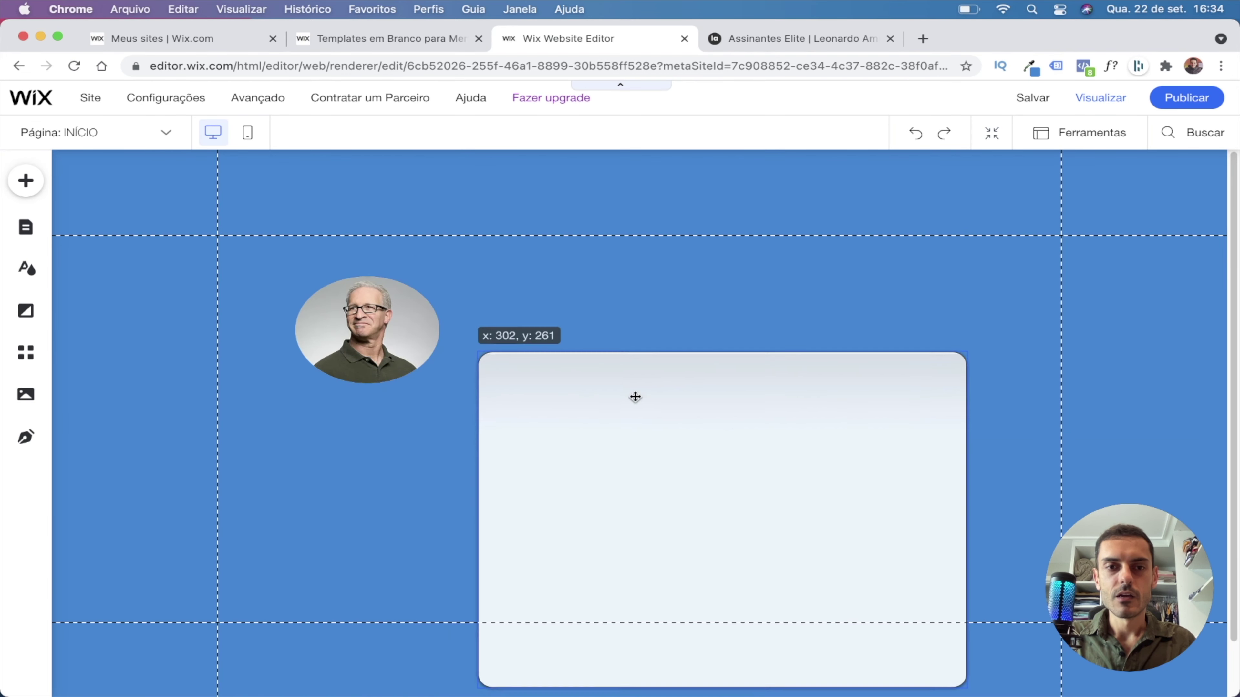
{"action": "left_click_drag", "start_coordinate": [355, 325], "coordinate": [553, 377]}
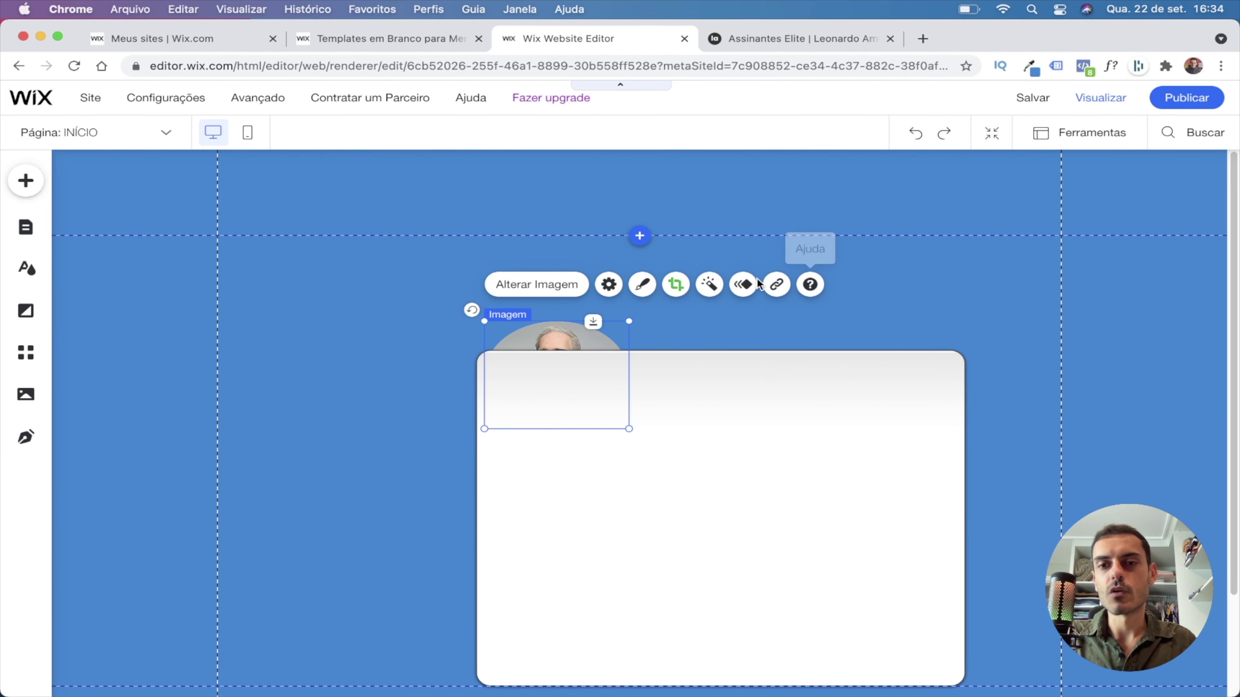
{"action": "right_click", "coordinate": [548, 371]}
{"action": "mouse_move", "coordinate": [667, 506]}
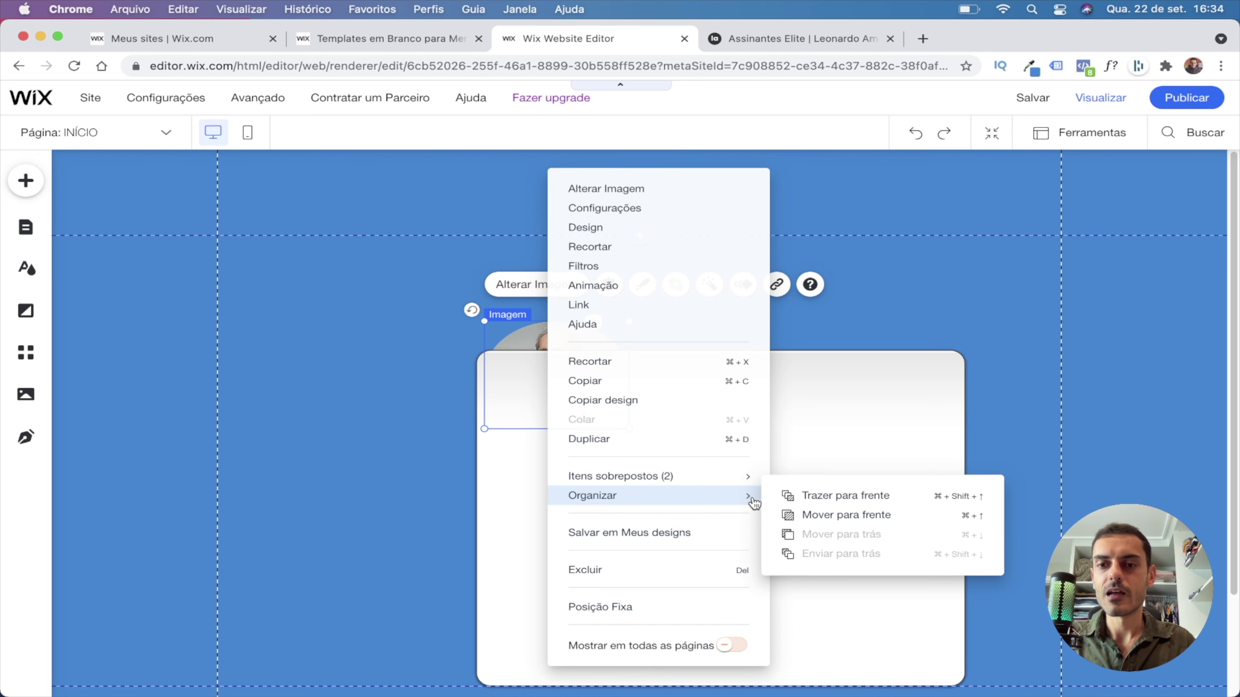
{"action": "left_click", "coordinate": [815, 495]}
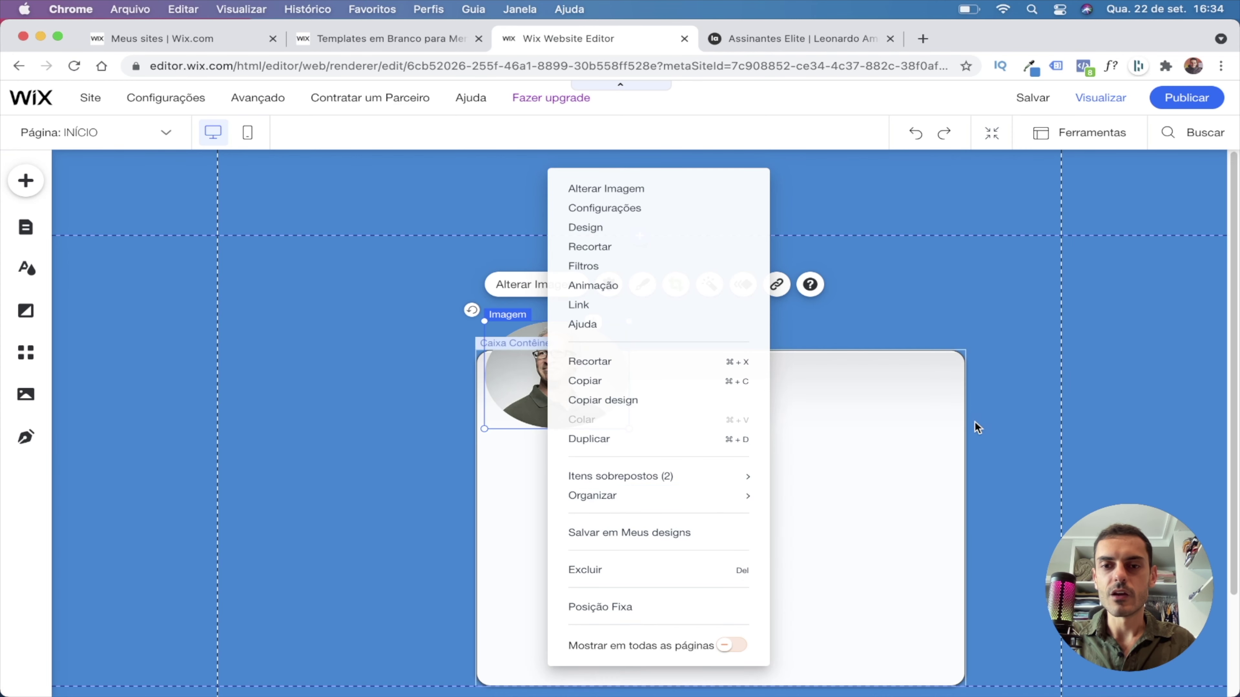
Narrow the box and set the portrait inside it at the top.
{"action": "left_click_drag", "start_coordinate": [754, 505], "coordinate": [576, 459]}
{"action": "left_click_drag", "start_coordinate": [728, 461], "coordinate": [565, 464]}
{"action": "left_click_drag", "start_coordinate": [449, 456], "coordinate": [448, 438]}
{"action": "left_click_drag", "start_coordinate": [590, 374], "coordinate": [400, 327]}
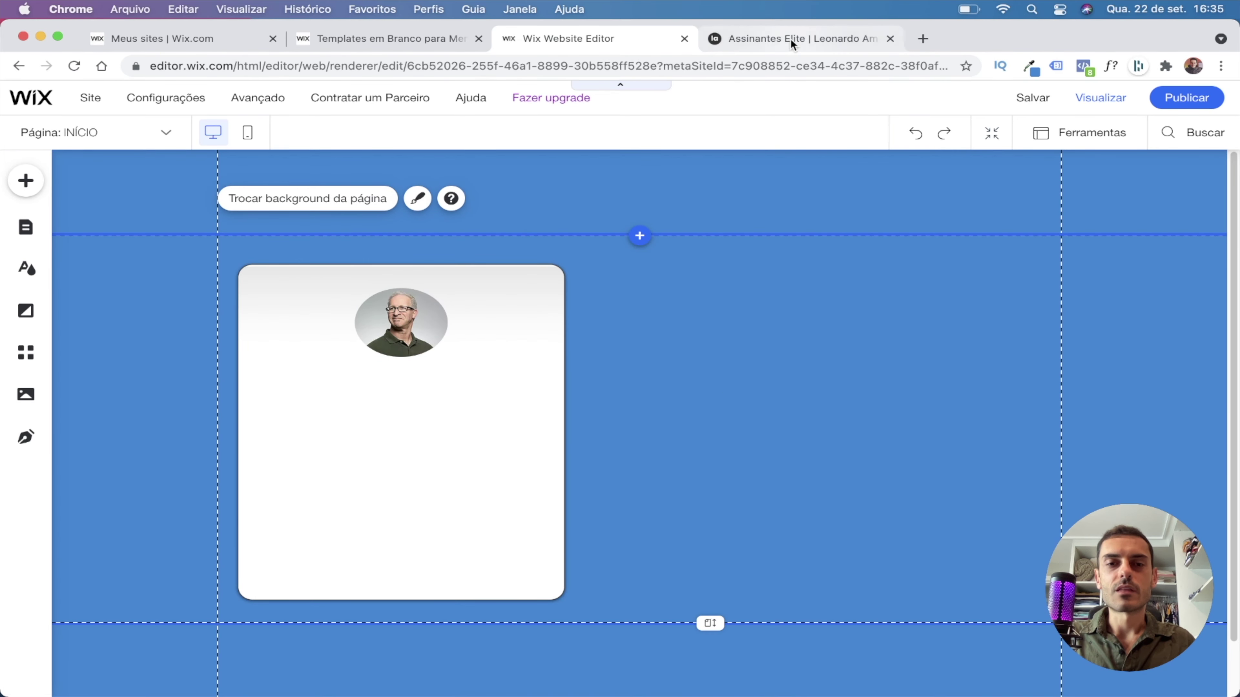
{"action": "left_click", "coordinate": [791, 39]}
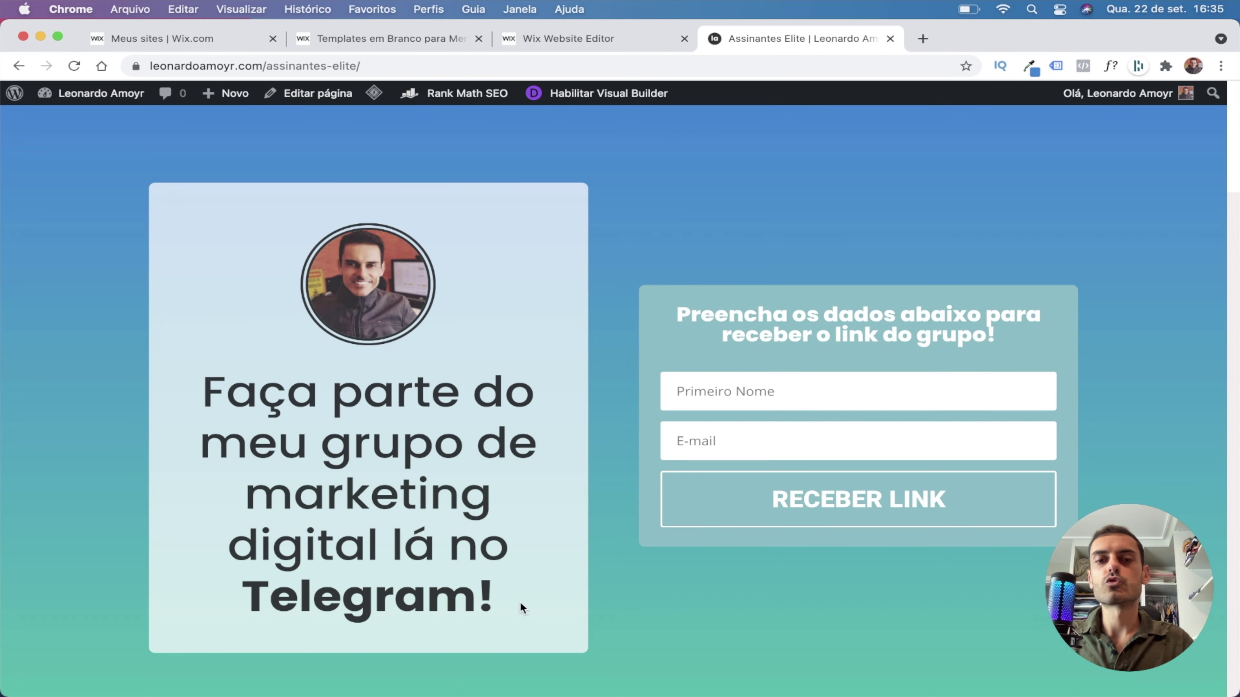
Lower the container box's background opacity to 61% so the blue shows through.
{"action": "left_click", "coordinate": [567, 39]}
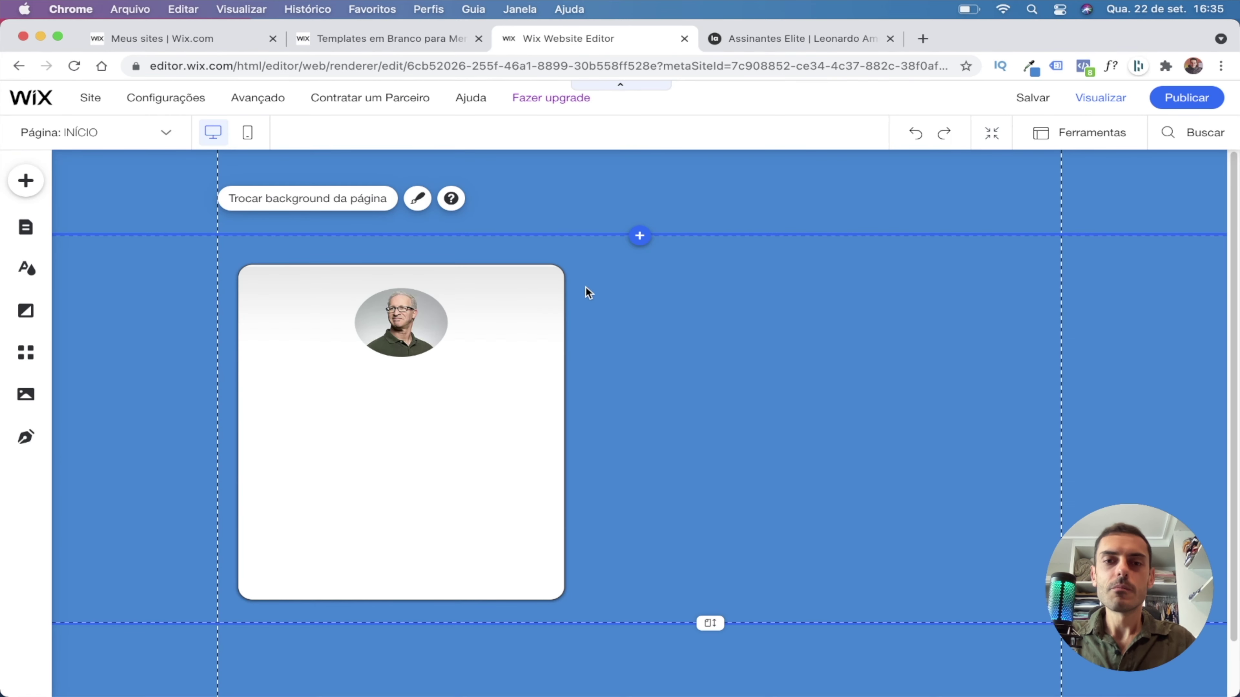
{"action": "left_click", "coordinate": [545, 282]}
{"action": "left_click", "coordinate": [353, 227]}
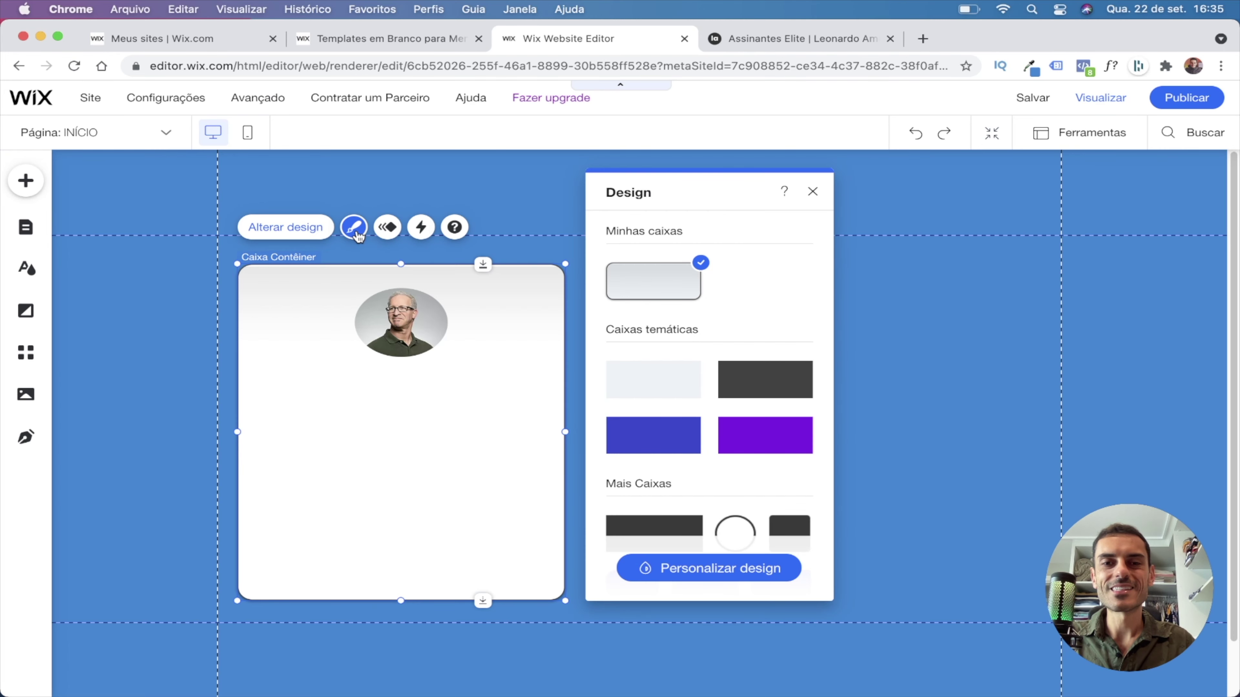
{"action": "left_click", "coordinate": [742, 567]}
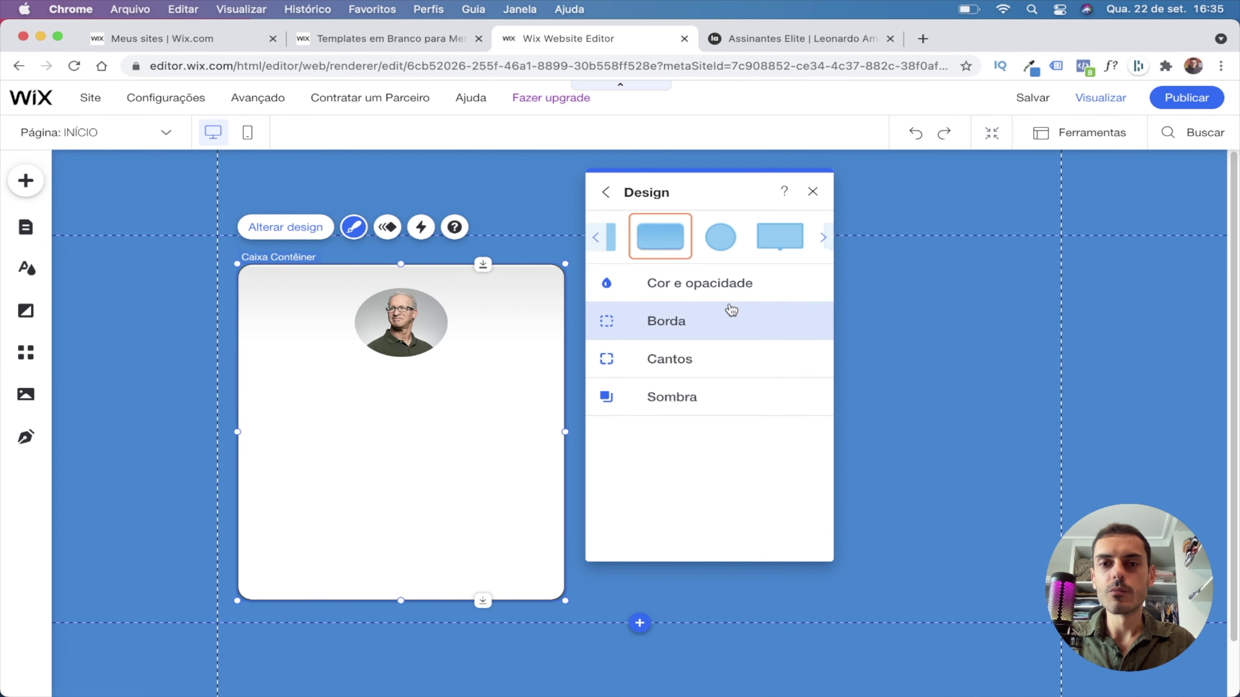
{"action": "left_click", "coordinate": [712, 294]}
{"action": "left_click_drag", "start_coordinate": [716, 355], "coordinate": [688, 347]}
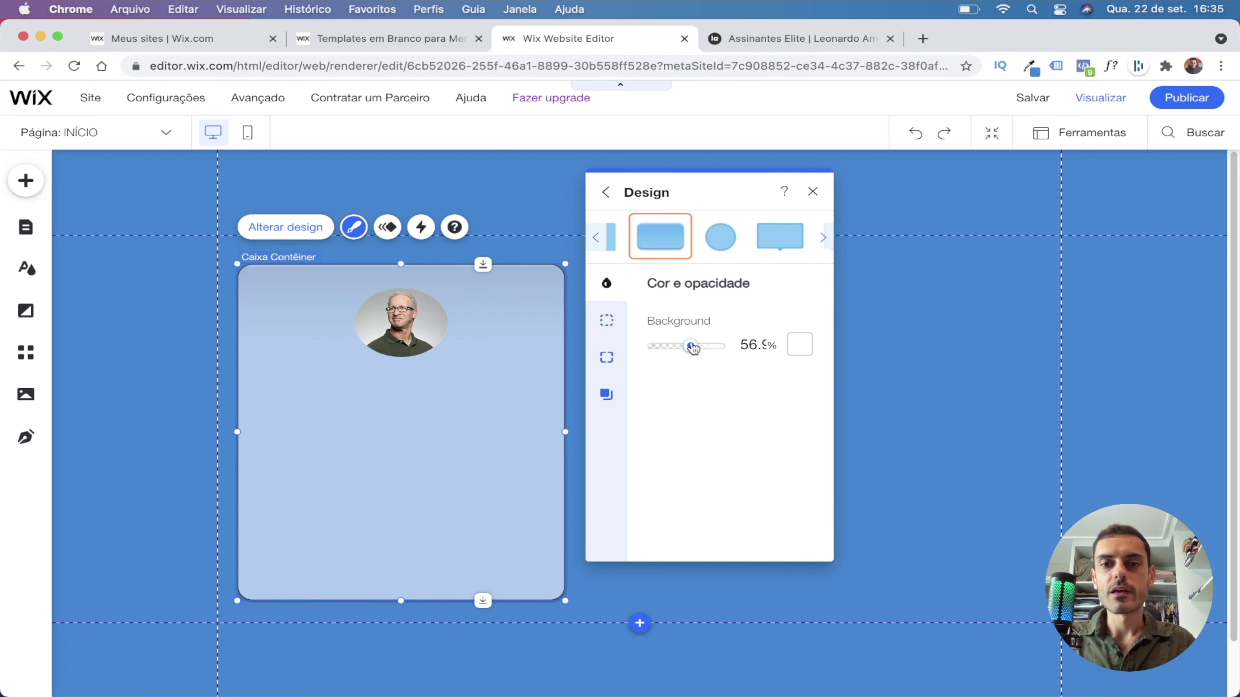
{"action": "left_click", "coordinate": [758, 345]}
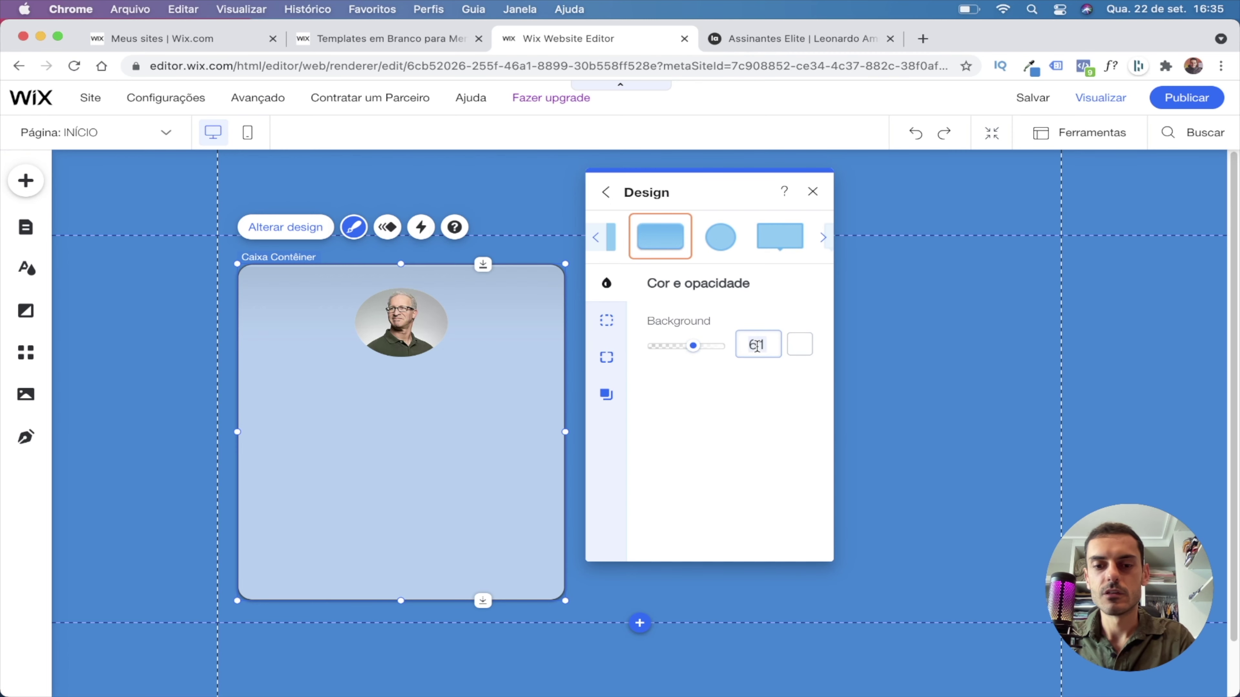
{"action": "left_click", "coordinate": [982, 354]}
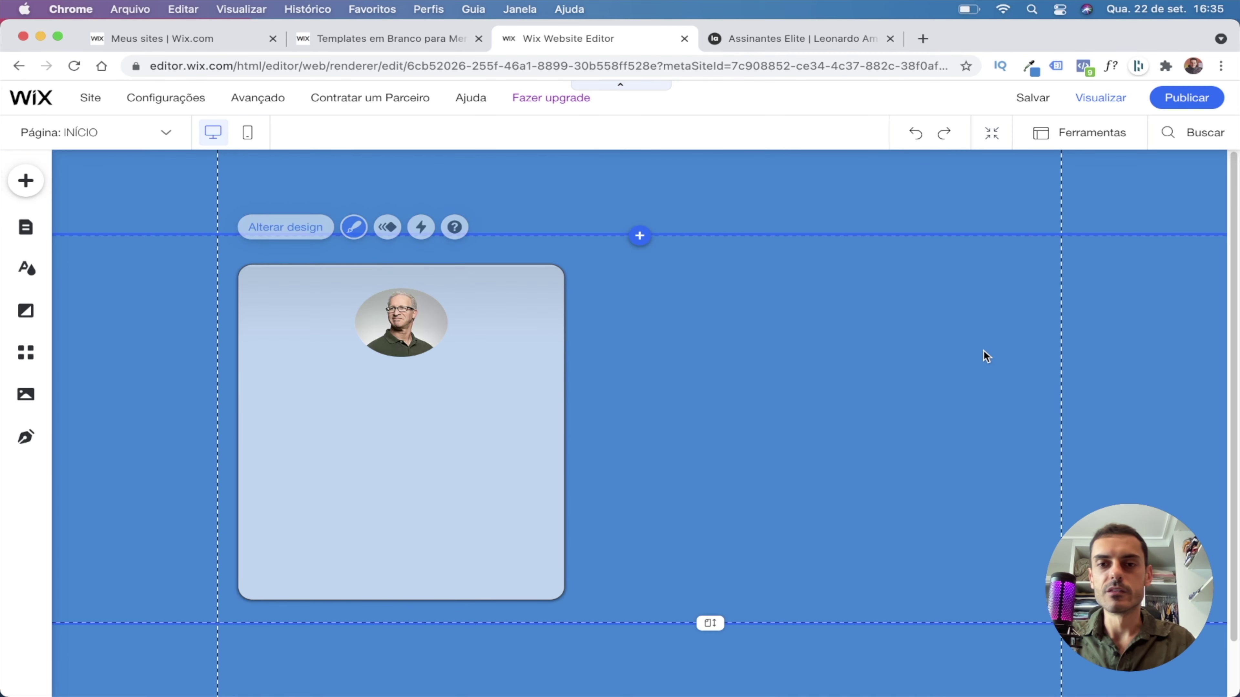
{"action": "left_click", "coordinate": [393, 332]}
Enable a drop shadow on the oval portrait via its custom design settings.
{"action": "left_click", "coordinate": [512, 251]}
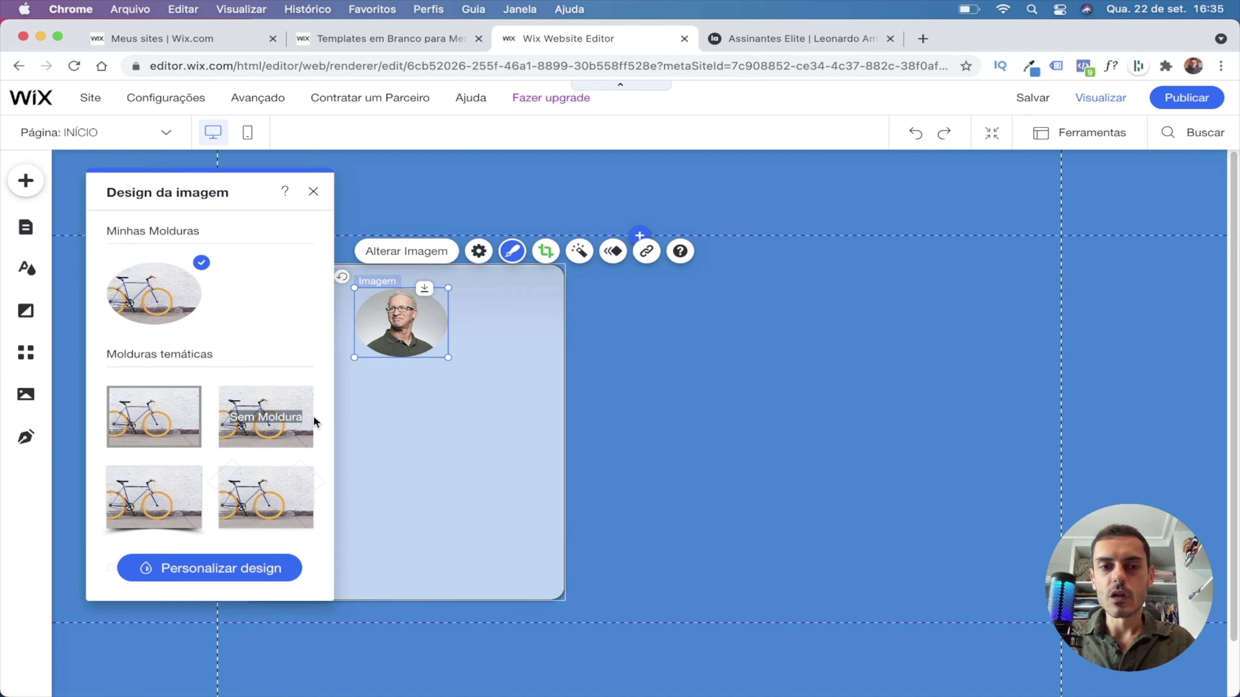
{"action": "scroll", "coordinate": [220, 429], "scroll_direction": "down", "scroll_amount": 5}
{"action": "left_click", "coordinate": [210, 566]}
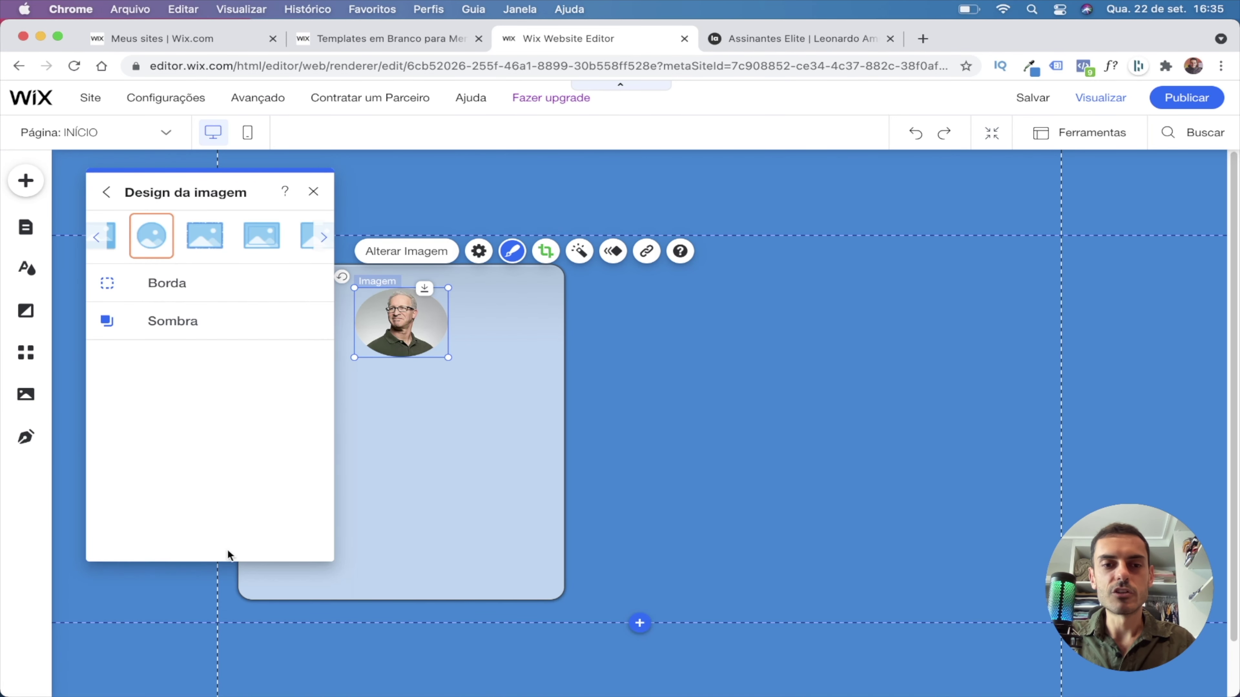
{"action": "left_click", "coordinate": [173, 321]}
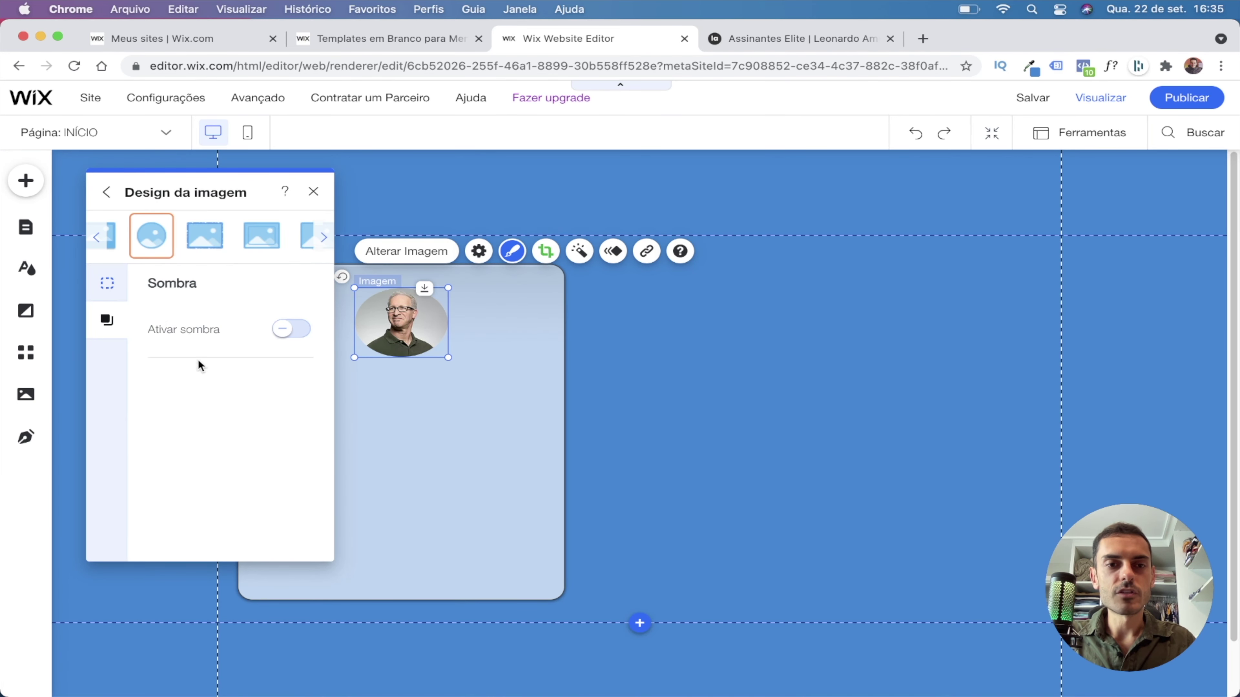
{"action": "left_click", "coordinate": [287, 330]}
{"action": "left_click", "coordinate": [313, 192]}
{"action": "key", "text": "ctrl+Tab"}
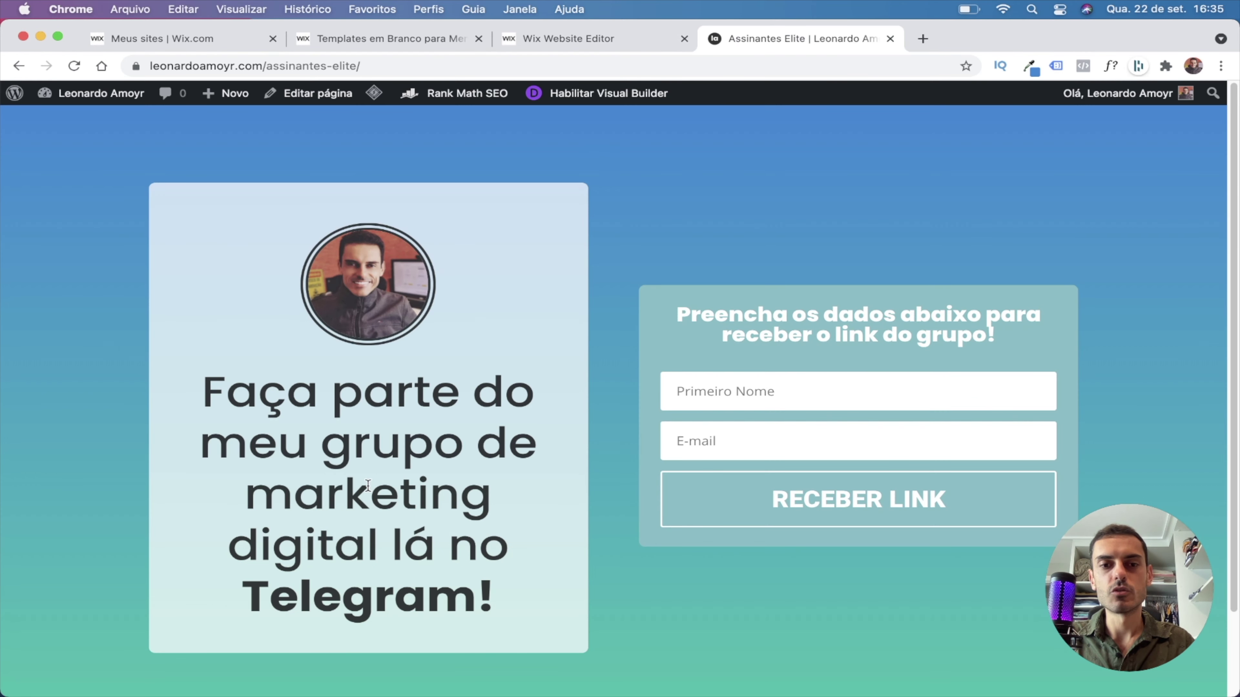
{"action": "left_click", "coordinate": [560, 45]}
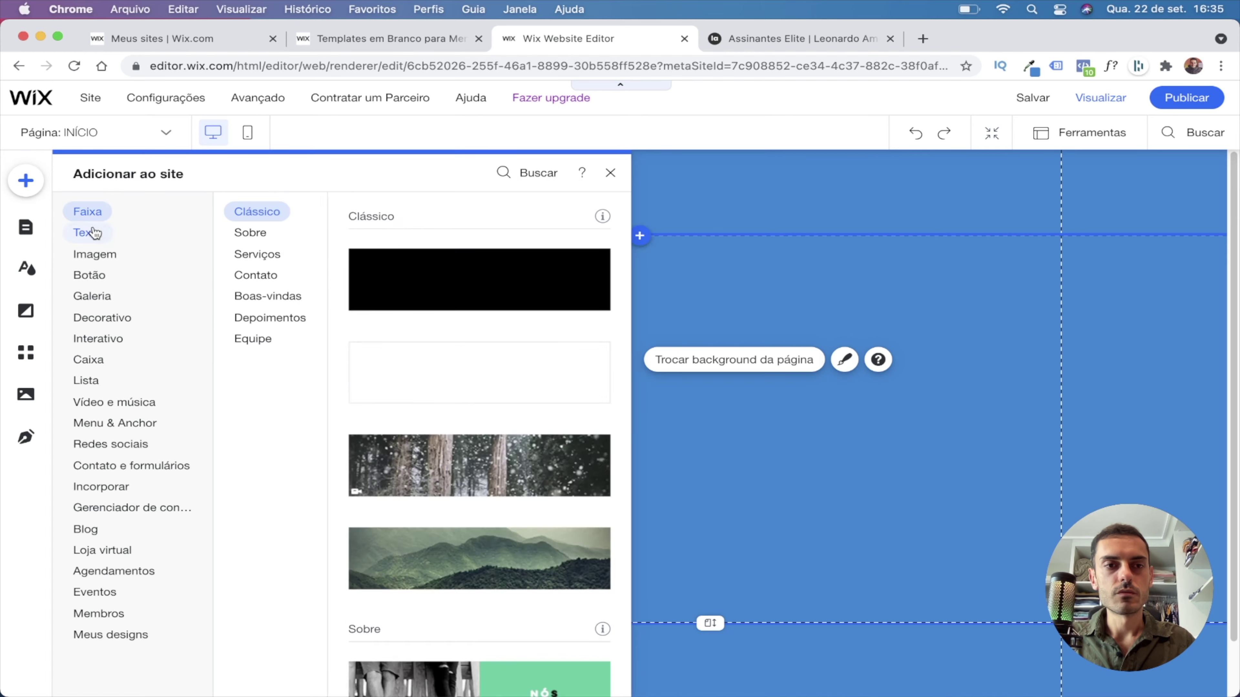
Add a TÍTULO ALTO heading and place it inside the light box.
{"action": "left_click", "coordinate": [89, 233]}
{"action": "scroll", "coordinate": [476, 401], "scroll_direction": "down", "scroll_amount": 6}
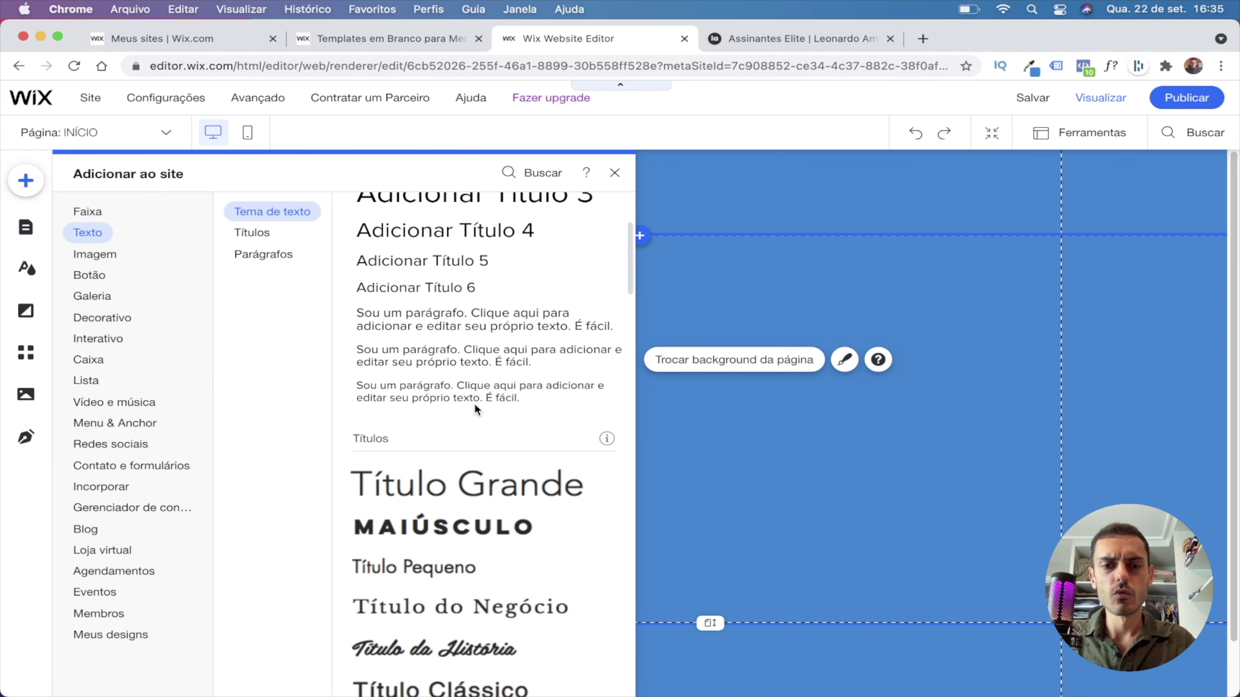
{"action": "scroll", "coordinate": [466, 453], "scroll_direction": "down", "scroll_amount": 7}
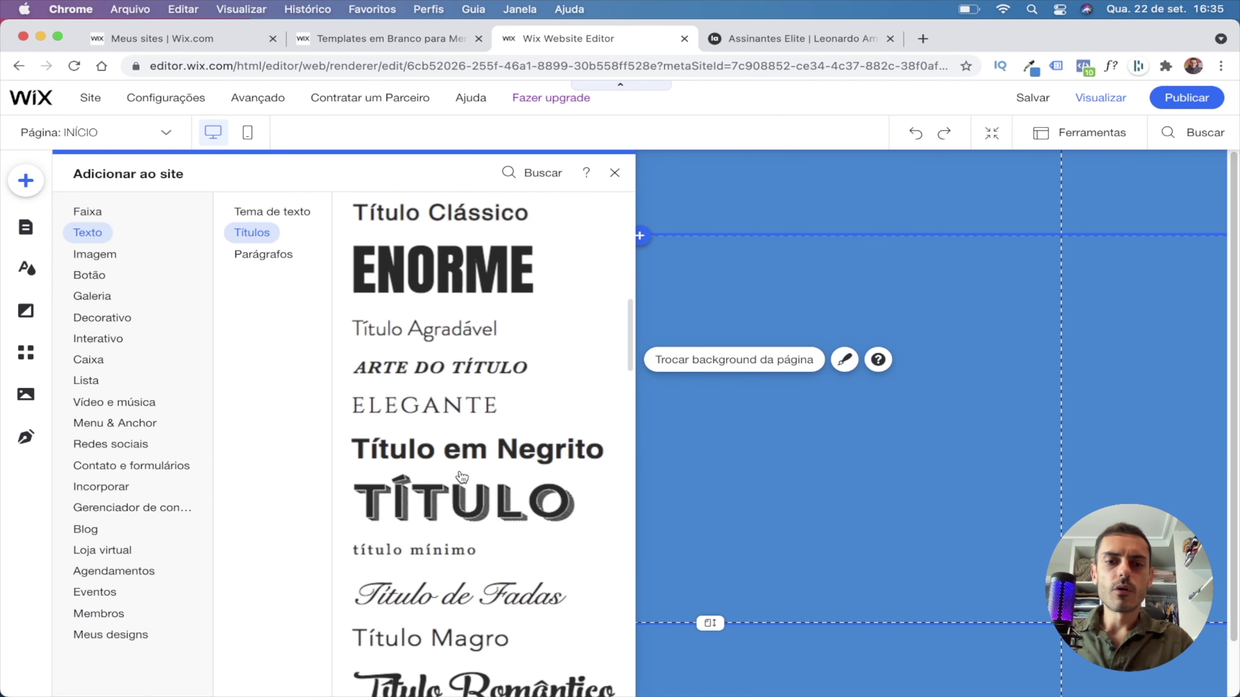
{"action": "scroll", "coordinate": [454, 488], "scroll_direction": "up", "scroll_amount": 6}
{"action": "scroll", "coordinate": [447, 455], "scroll_direction": "down", "scroll_amount": 10}
{"action": "scroll", "coordinate": [446, 435], "scroll_direction": "down", "scroll_amount": 5}
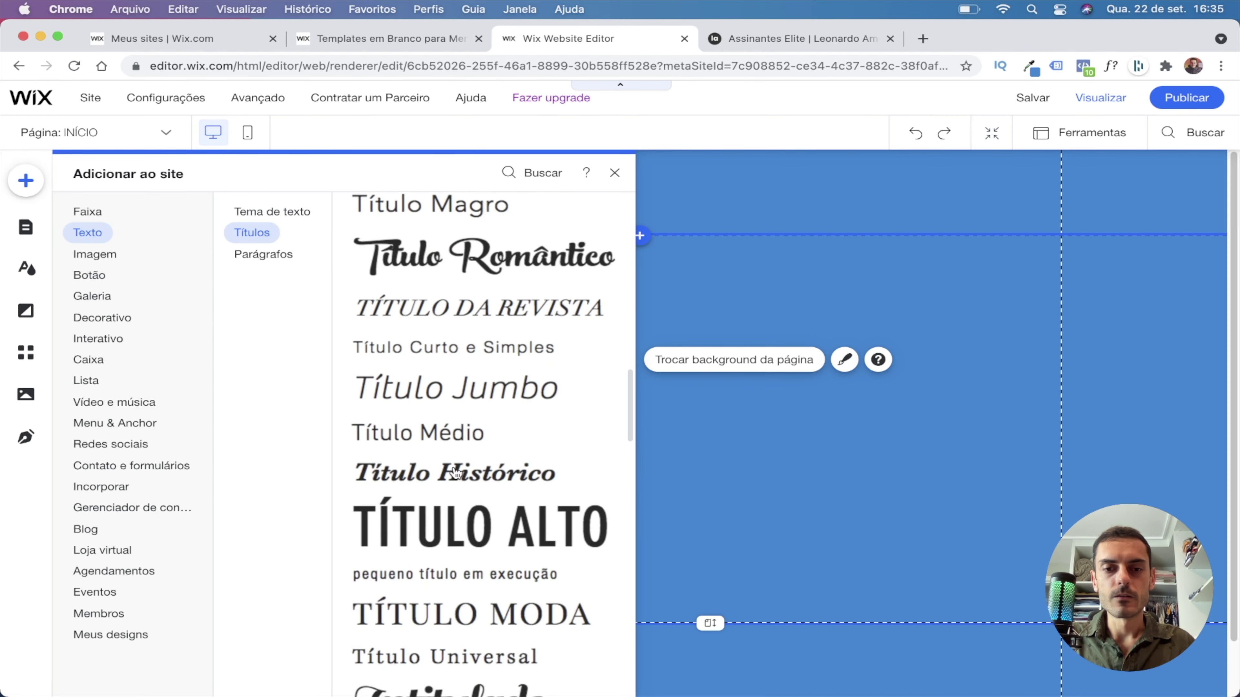
{"action": "left_click", "coordinate": [455, 521]}
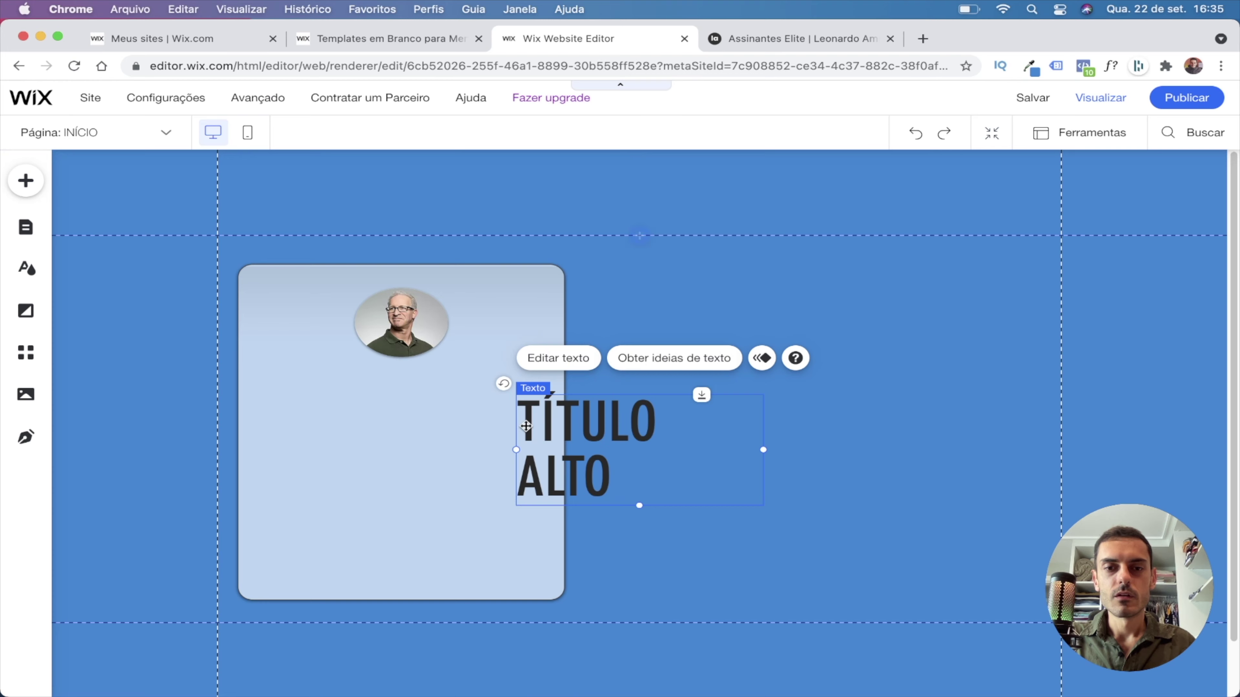
{"action": "left_click_drag", "start_coordinate": [575, 447], "coordinate": [437, 428]}
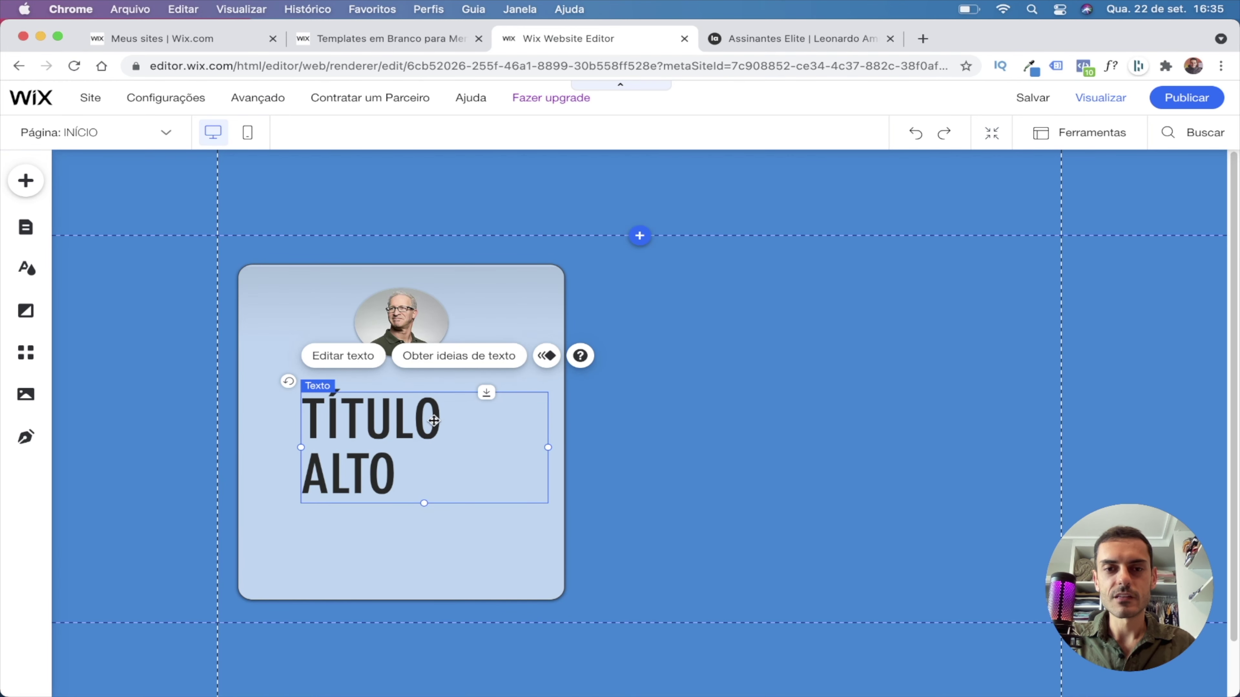
Centre the heading and set its font size to 55 px so it fits one line.
{"action": "left_click", "coordinate": [343, 357]}
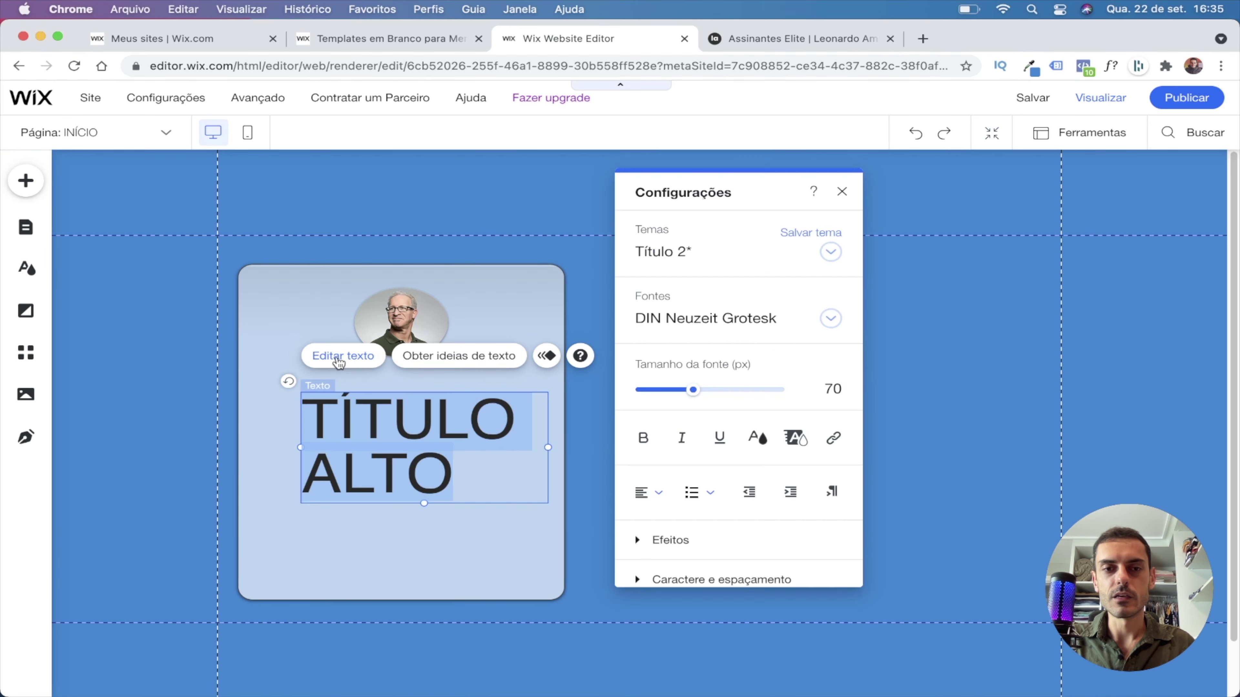
{"action": "left_click", "coordinate": [655, 494]}
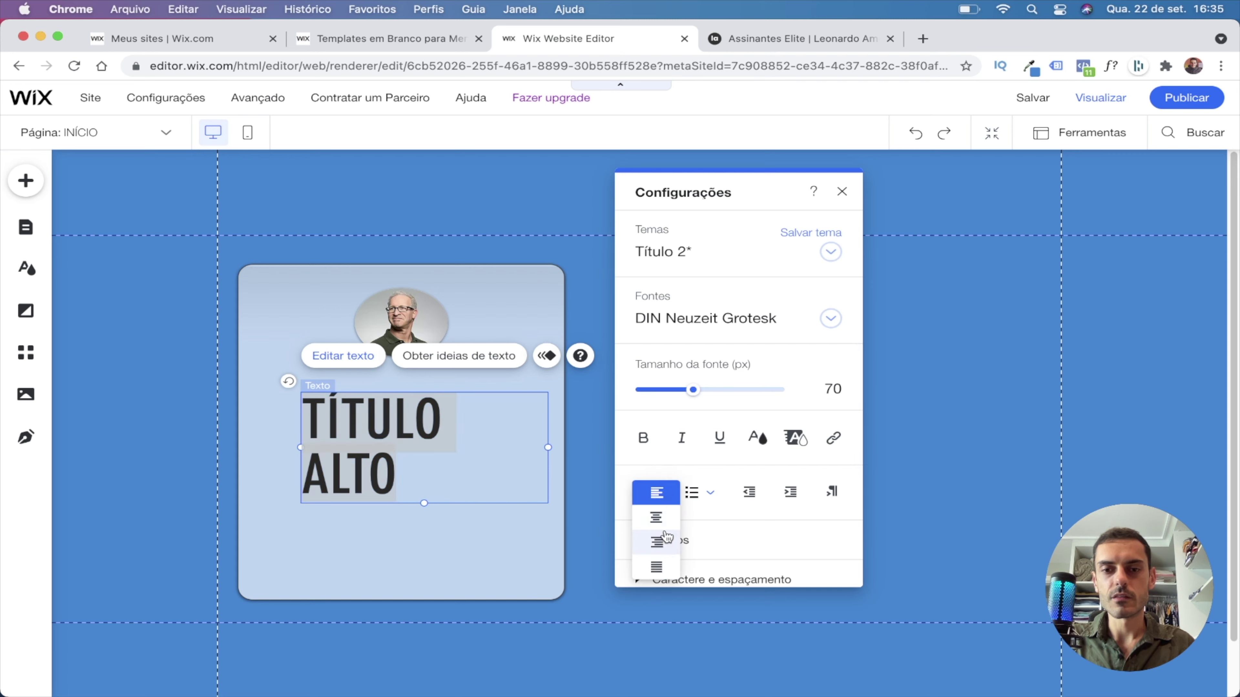
{"action": "left_click", "coordinate": [655, 516]}
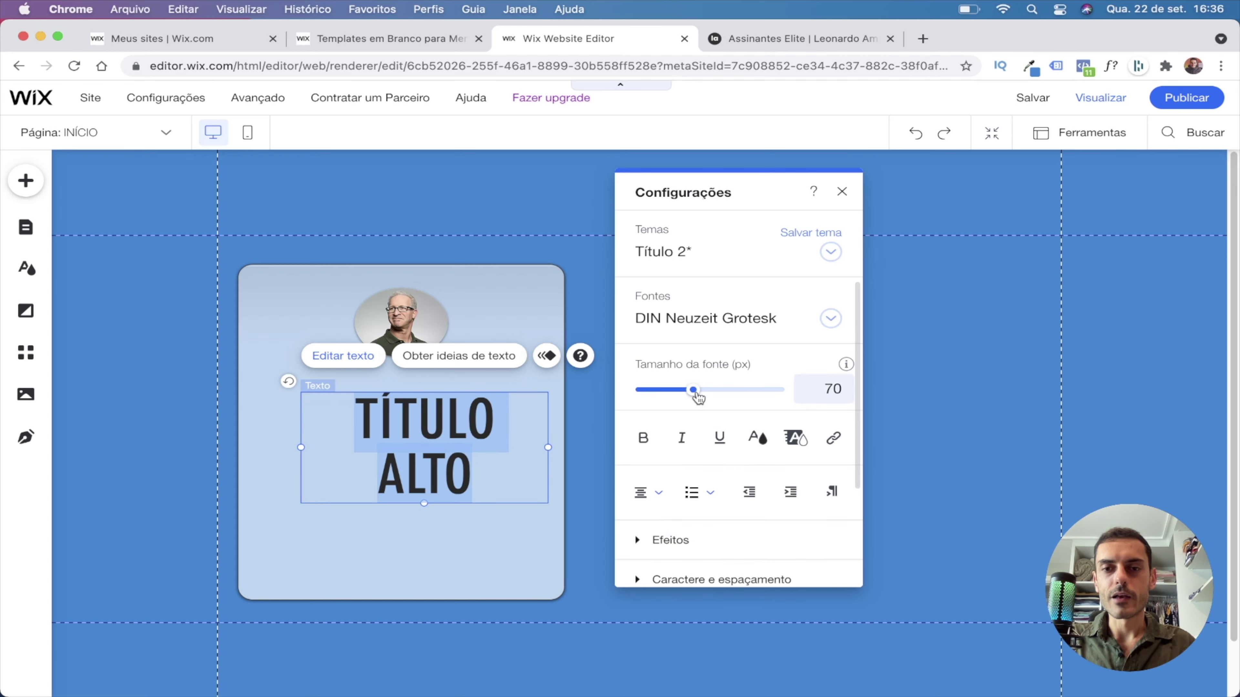
{"action": "mouse_move", "coordinate": [694, 390]}
{"action": "left_mouse_down"}
{"action": "mouse_move", "coordinate": [706, 391]}
{"action": "mouse_move", "coordinate": [681, 401]}
{"action": "left_mouse_up"}
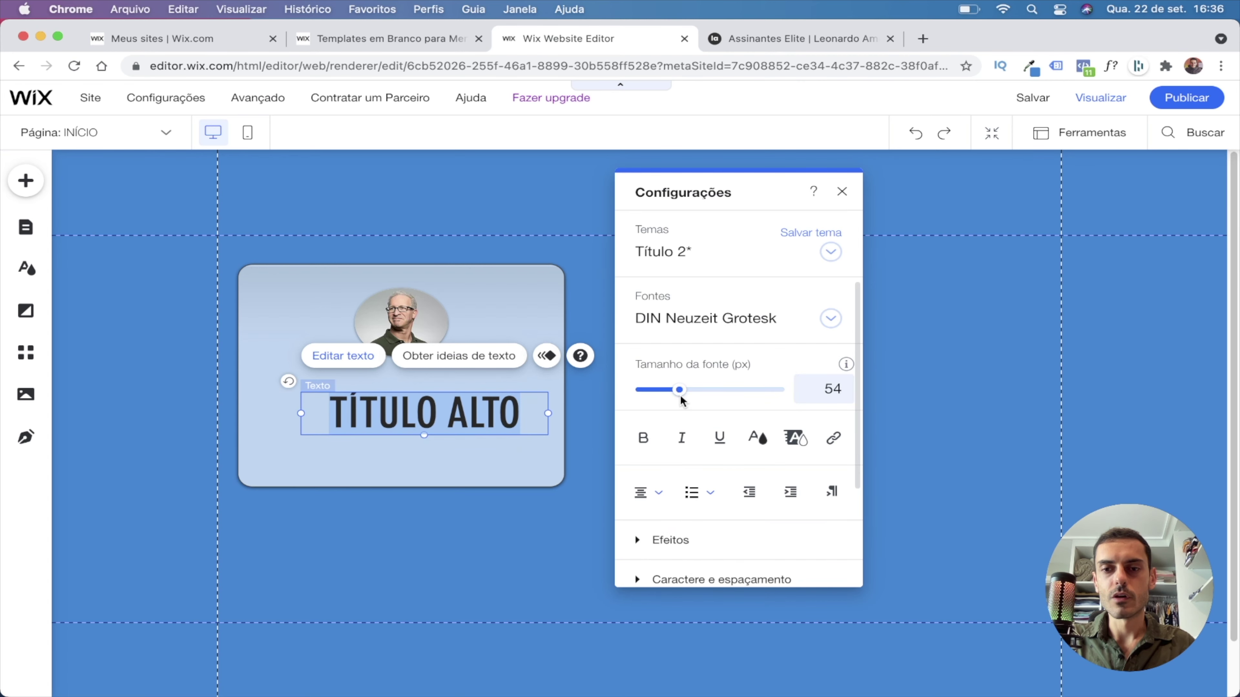
{"action": "left_click", "coordinate": [841, 394]}
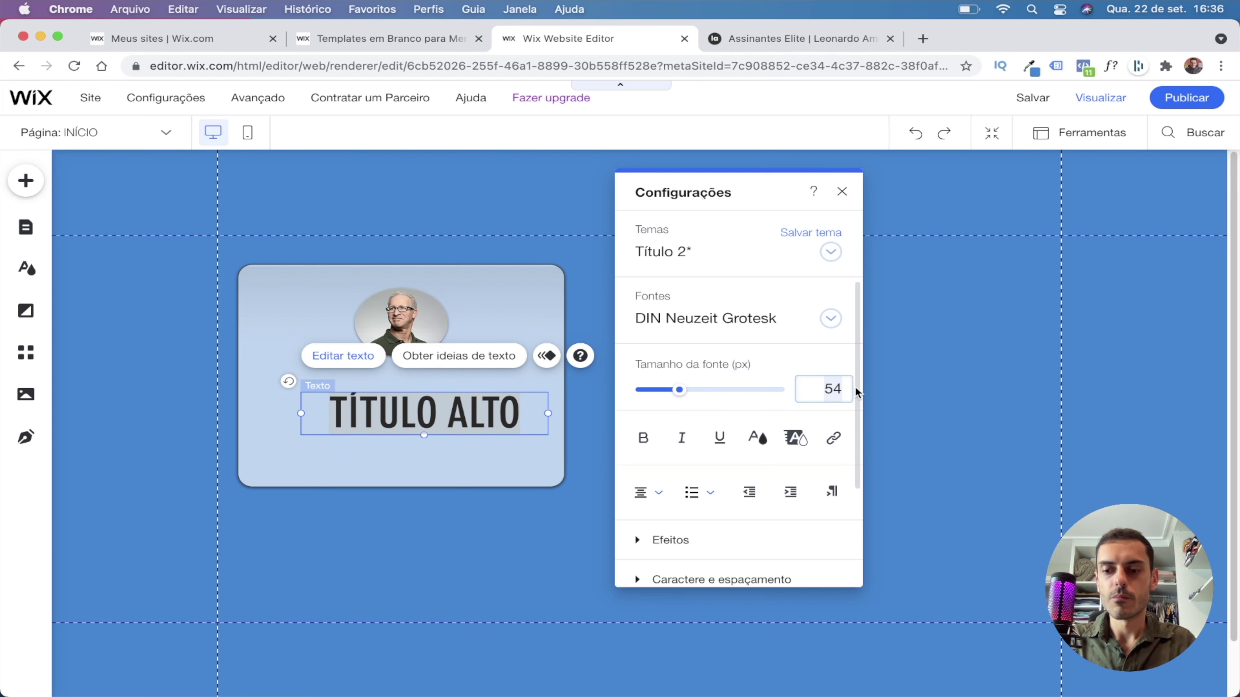
{"action": "key", "text": "Up"}
{"action": "double_click", "coordinate": [478, 416]}
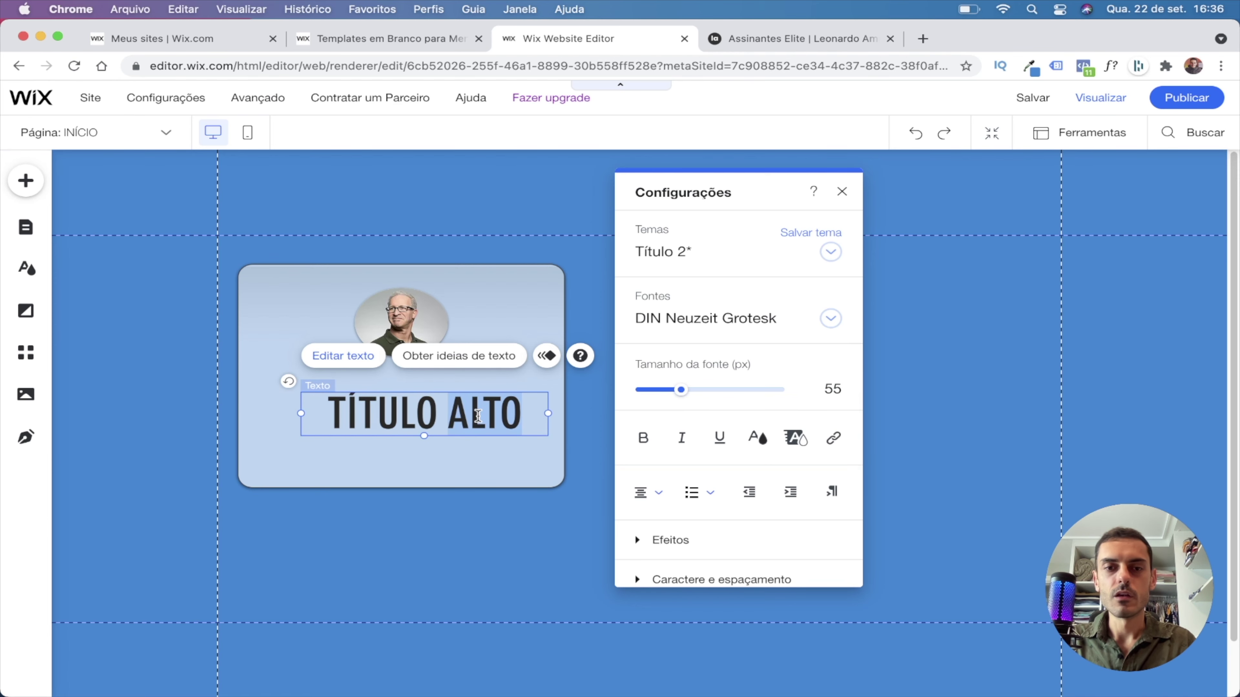
Paste the reference headline 'Faça parte do meu grupo de marketing digital lá no Telegram!' into the heading.
{"action": "left_click", "coordinate": [822, 36]}
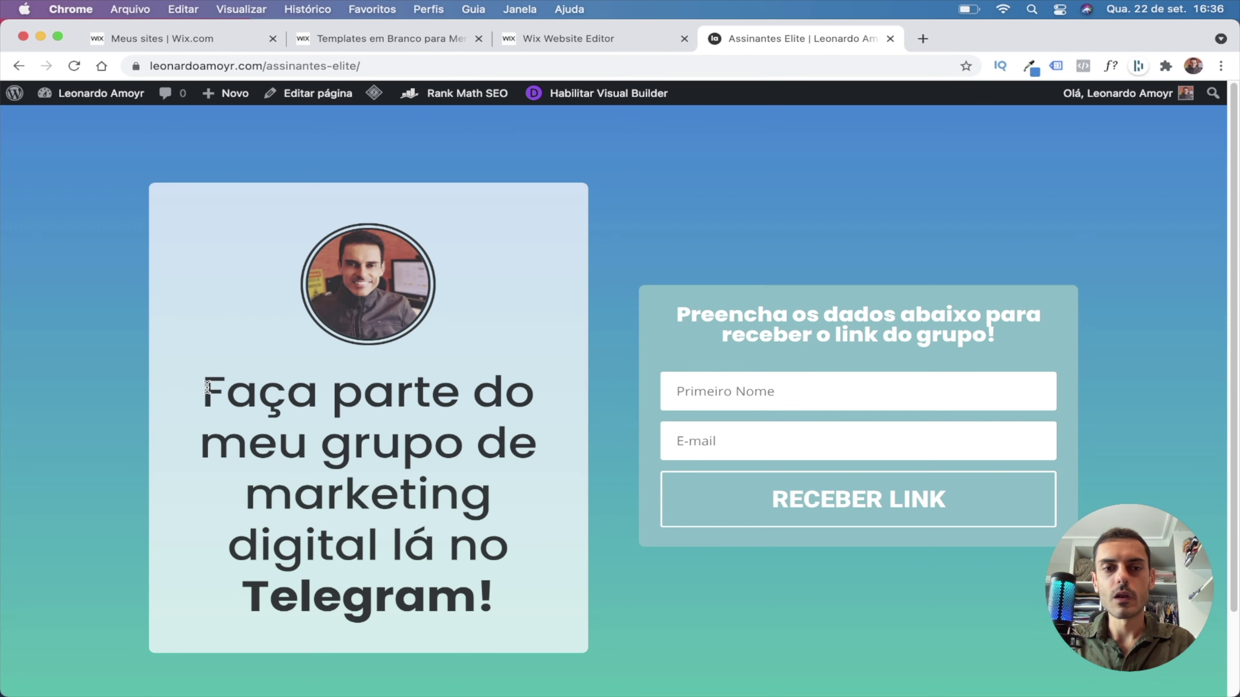
{"action": "left_click_drag", "start_coordinate": [207, 387], "coordinate": [477, 570]}
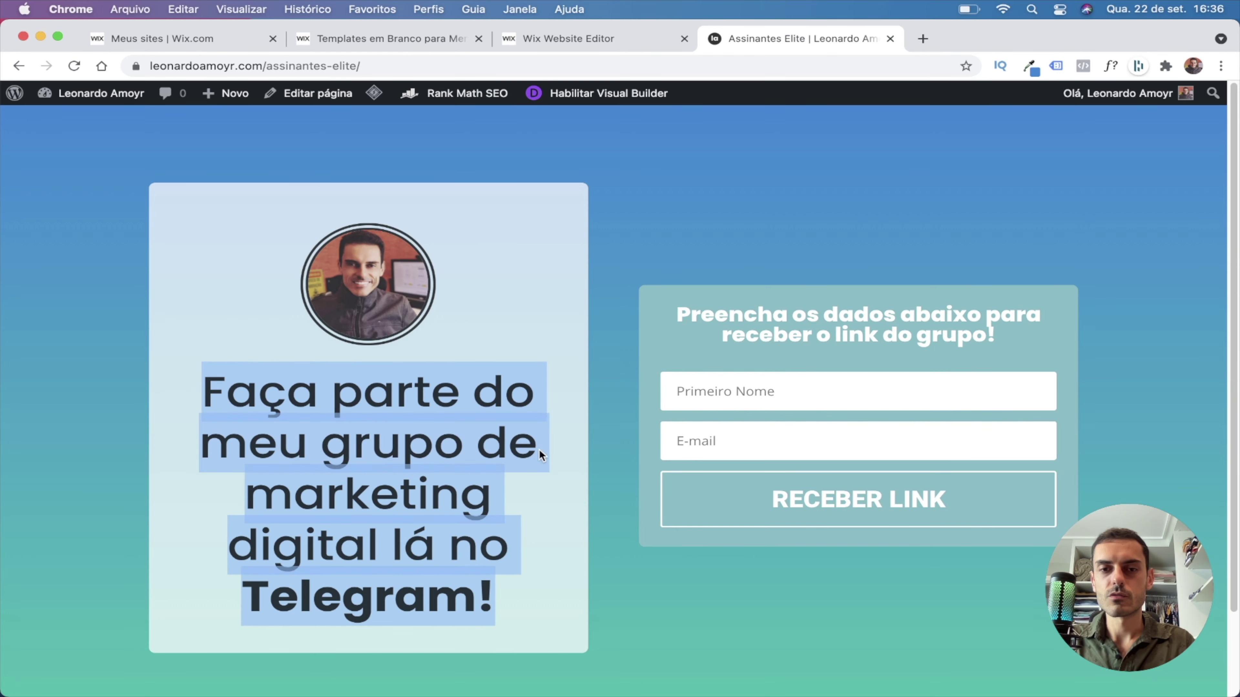
{"action": "left_click", "coordinate": [597, 39]}
{"action": "type", "text": "Faça parte do meu grupo de marketing digital lá no Telegram!"}
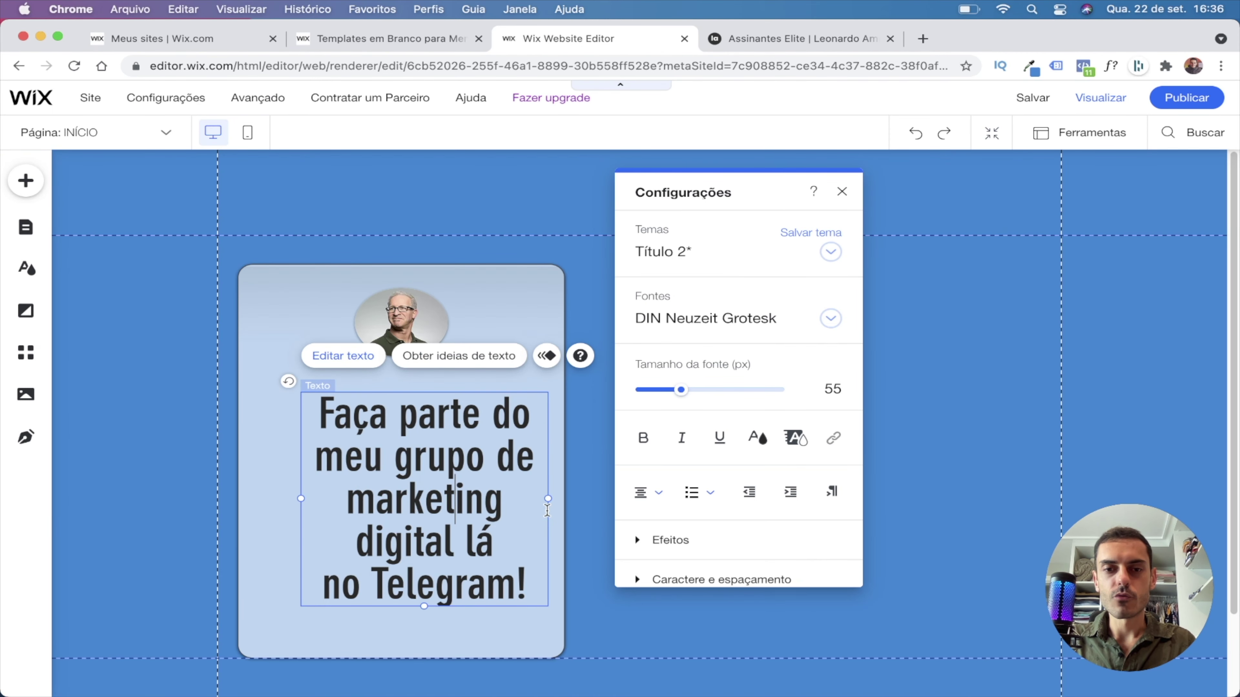
{"action": "left_click", "coordinate": [545, 508]}
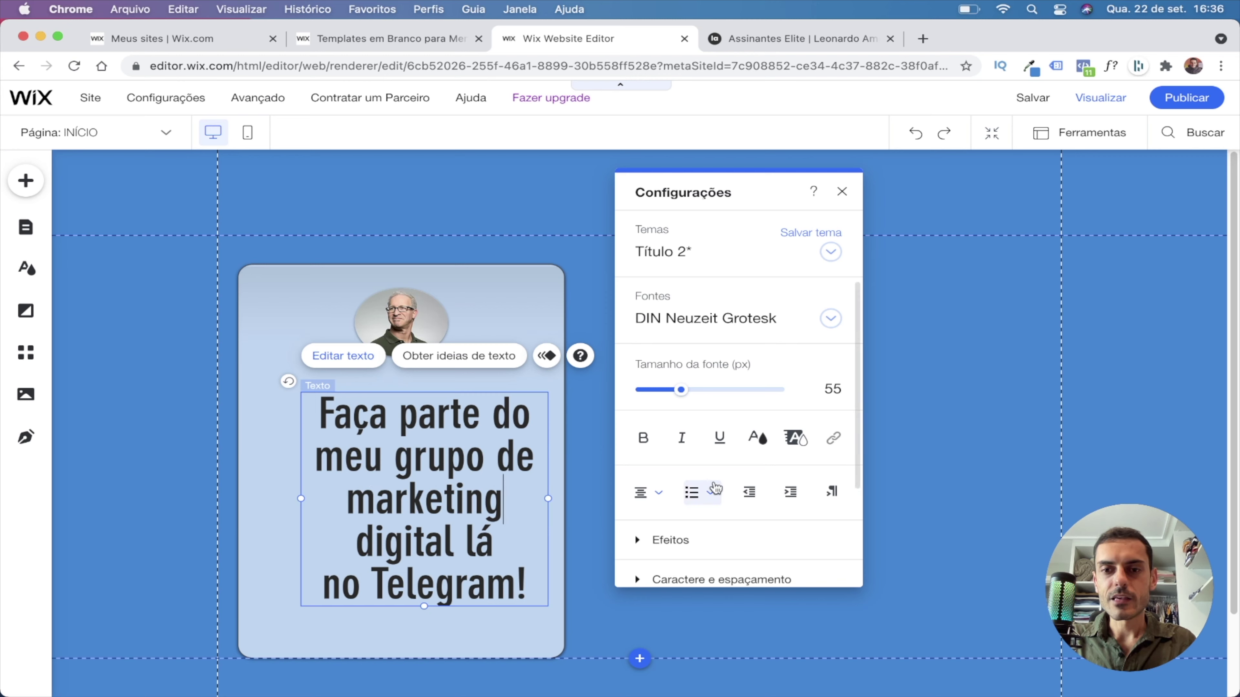
Apply text effect A, widen and heighten the heading box, and nudge it up.
{"action": "scroll", "coordinate": [693, 489], "scroll_direction": "down", "scroll_amount": 3}
{"action": "left_click", "coordinate": [665, 431]}
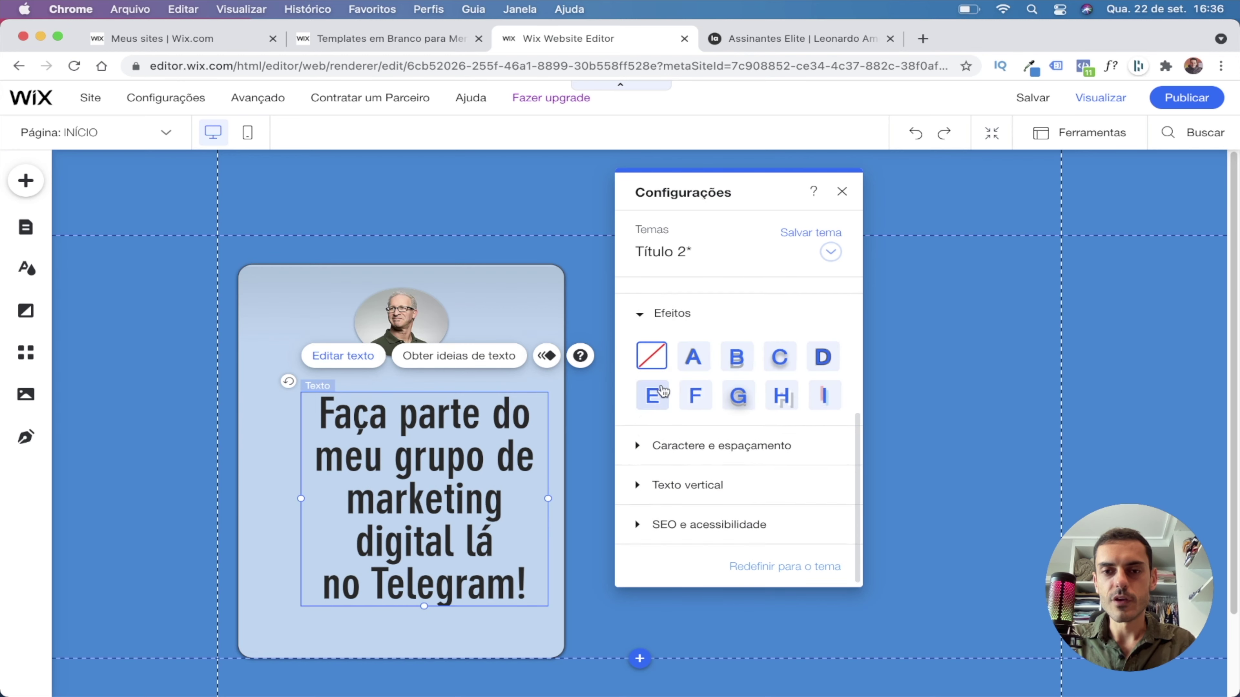
{"action": "left_click", "coordinate": [699, 365]}
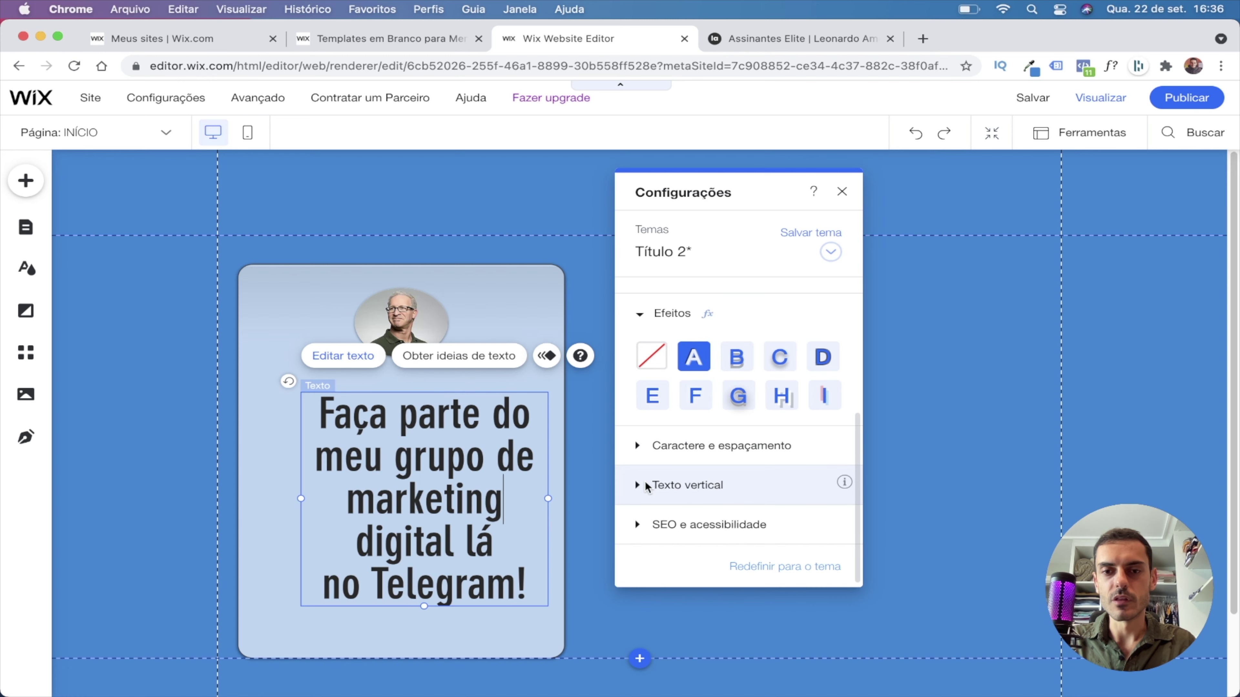
{"action": "left_click", "coordinate": [637, 447]}
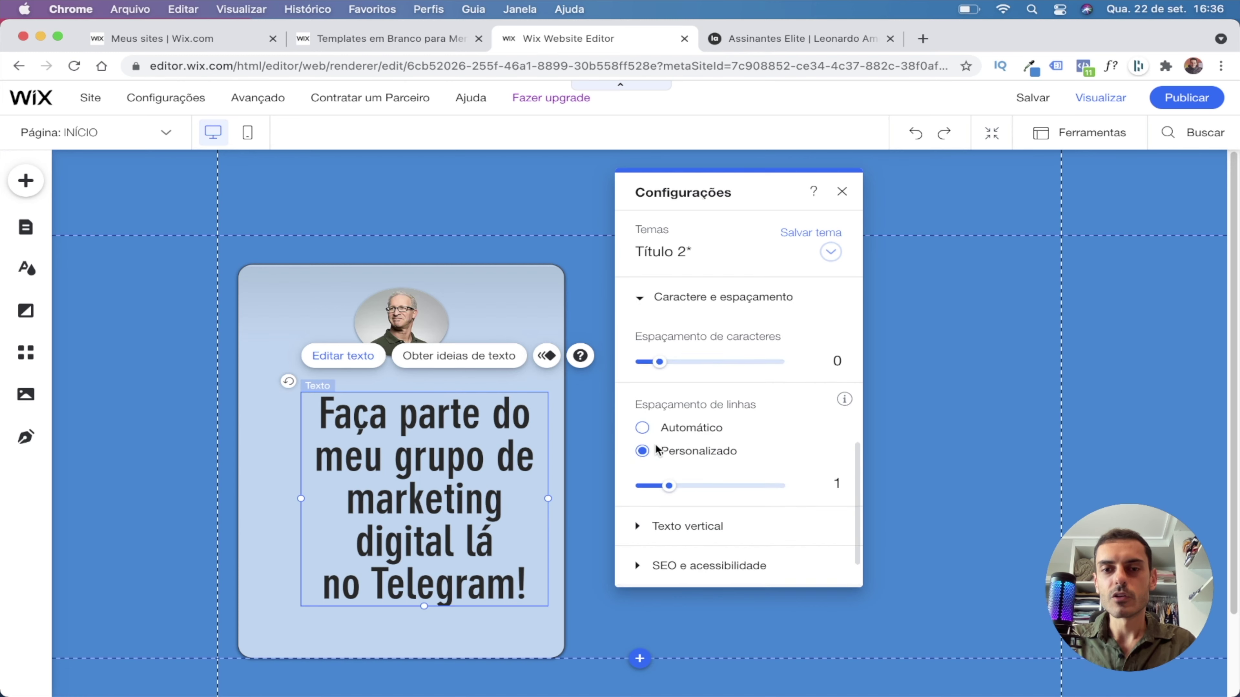
{"action": "left_click", "coordinate": [644, 304]}
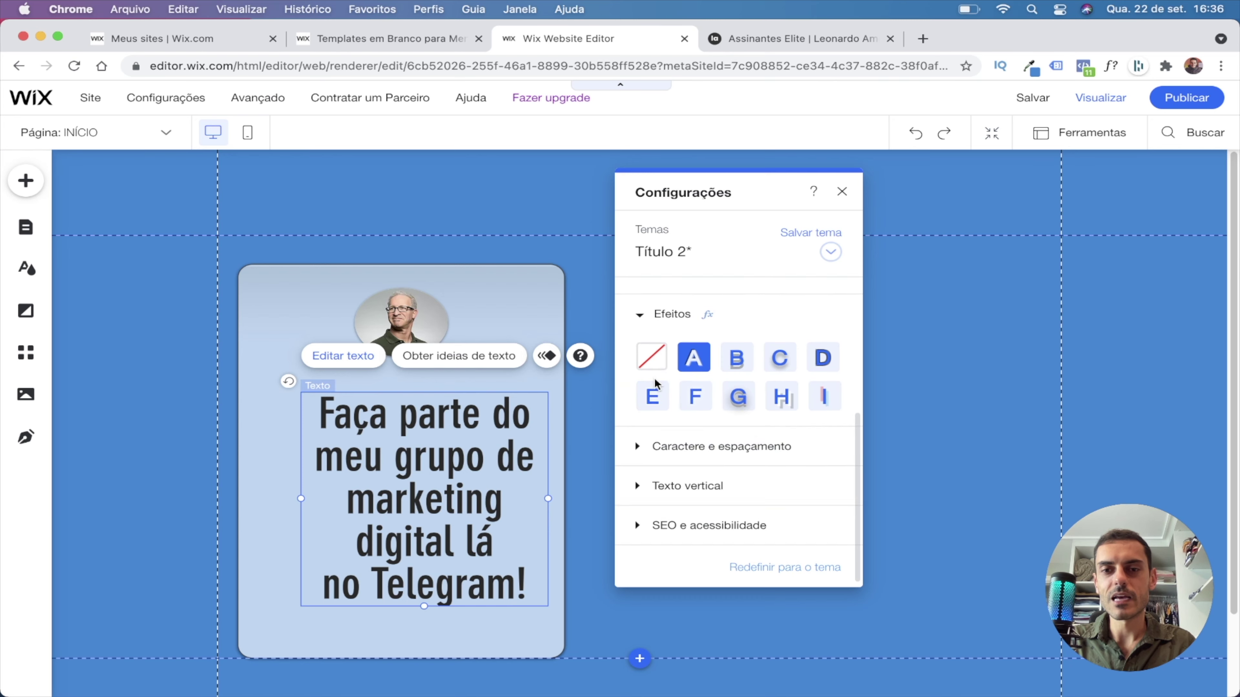
{"action": "left_click", "coordinate": [640, 313]}
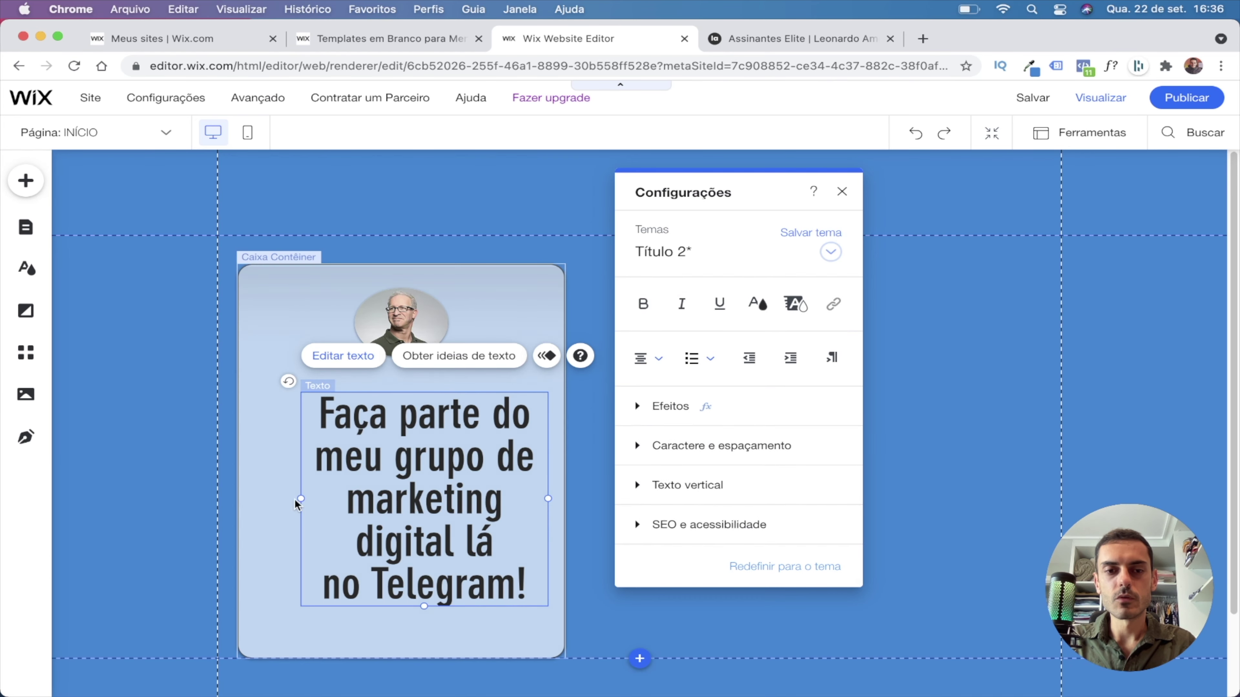
{"action": "left_click_drag", "start_coordinate": [299, 500], "coordinate": [257, 500]}
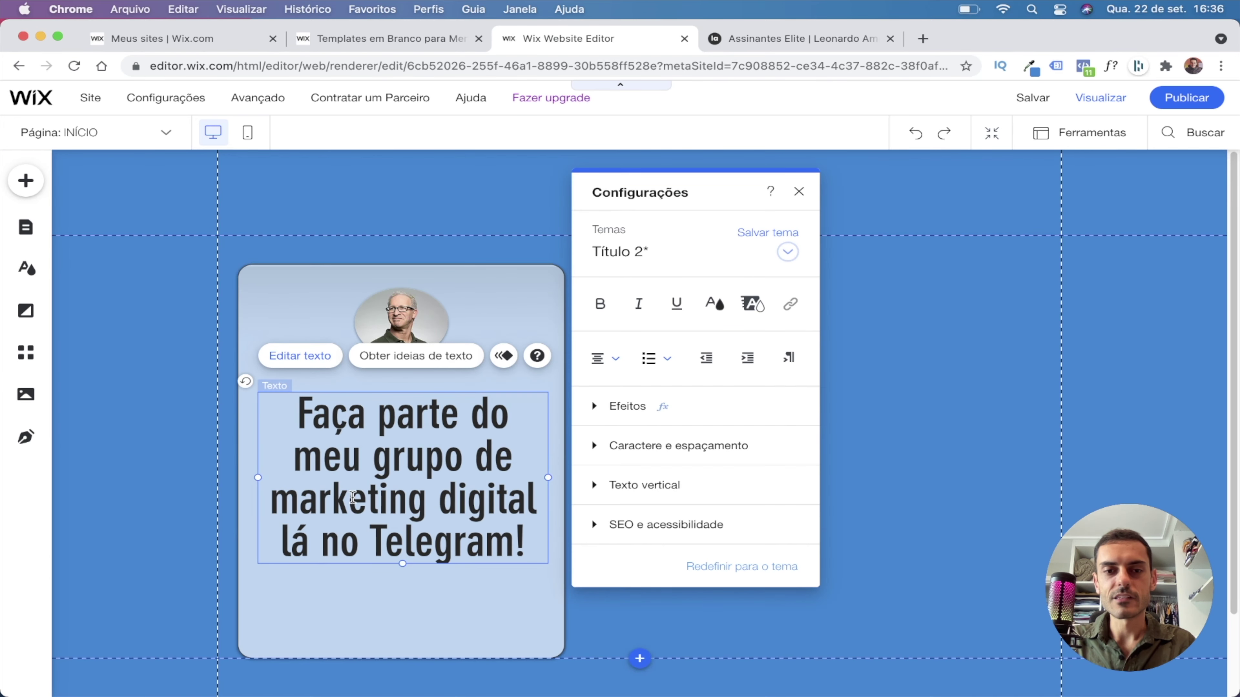
{"action": "left_click_drag", "start_coordinate": [401, 563], "coordinate": [402, 591]}
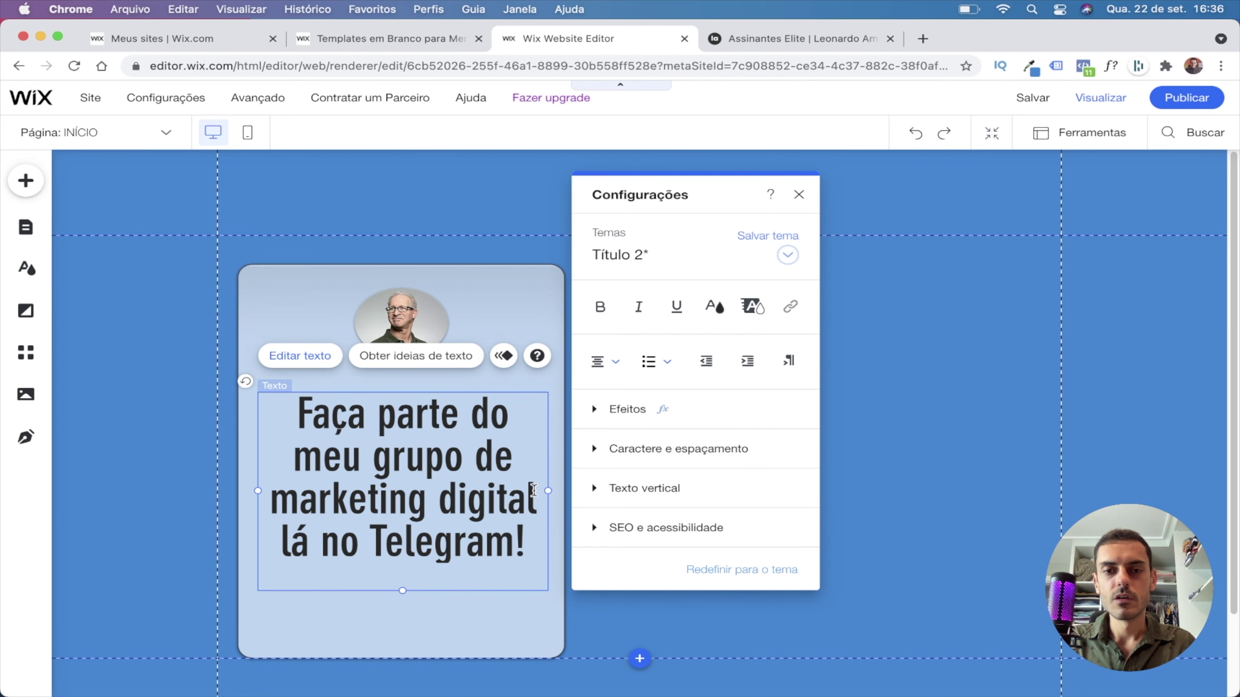
{"action": "left_click", "coordinate": [623, 493]}
{"action": "mouse_move", "coordinate": [428, 450]}
{"action": "left_mouse_down"}
{"action": "mouse_move", "coordinate": [426, 432]}
{"action": "mouse_move", "coordinate": [427, 447]}
{"action": "left_mouse_up"}
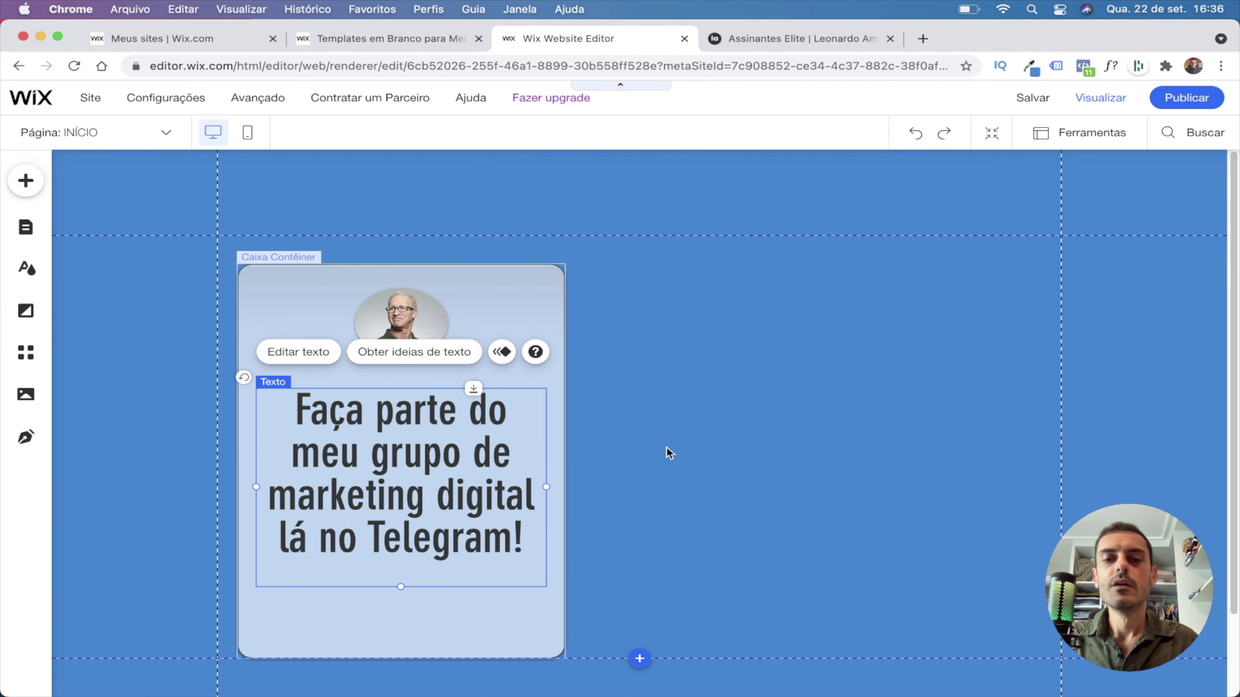
Enlarge the portrait, lower the heading slightly, and centre the photo above it.
{"action": "left_click", "coordinate": [661, 458]}
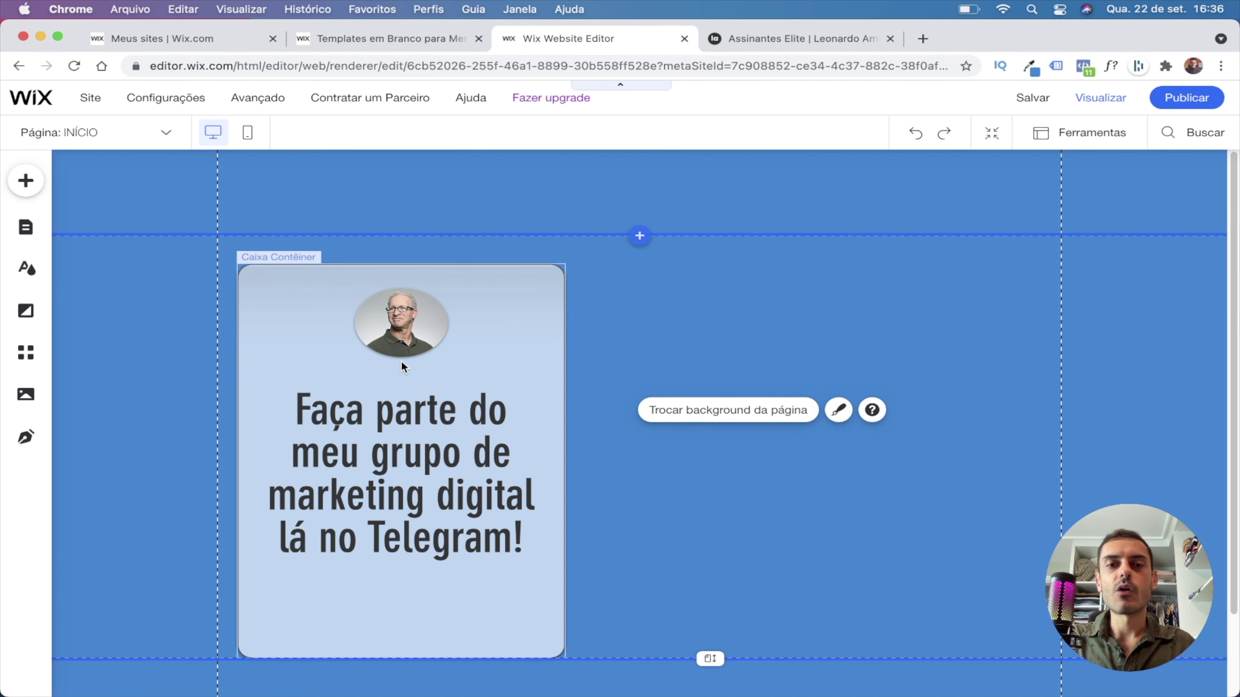
{"action": "left_click", "coordinate": [416, 334]}
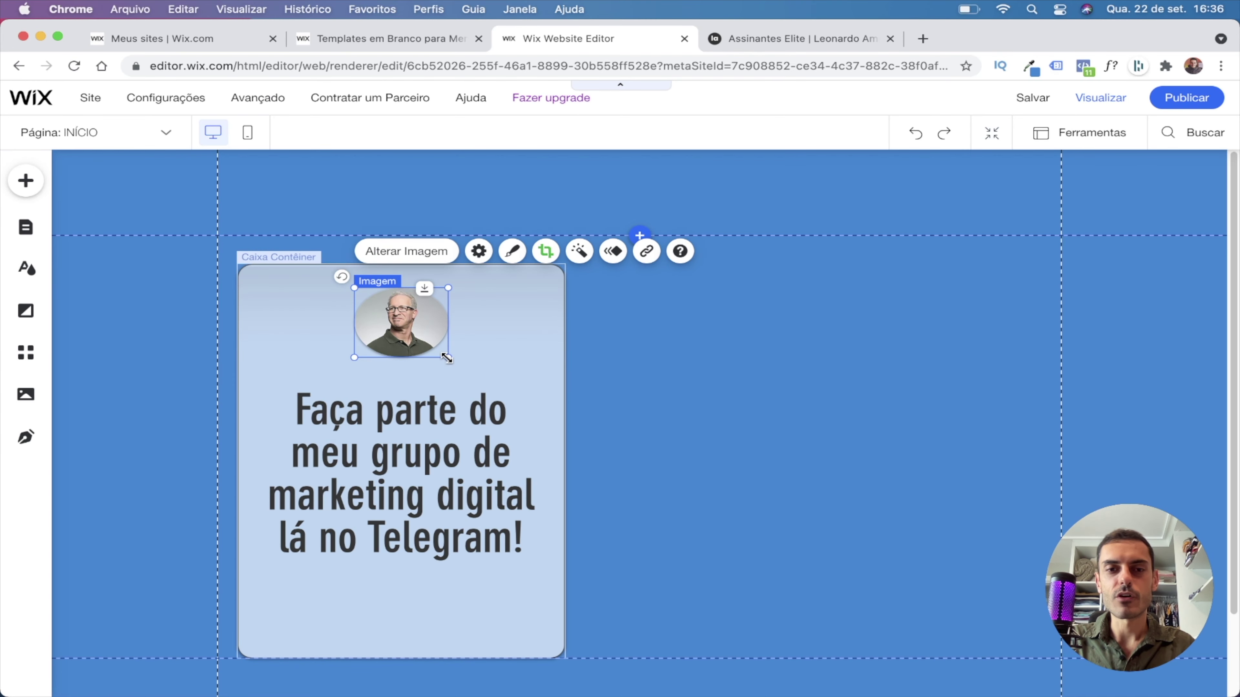
{"action": "left_click_drag", "start_coordinate": [448, 357], "coordinate": [424, 348]}
{"action": "left_click", "coordinate": [516, 361]}
{"action": "left_click_drag", "start_coordinate": [405, 448], "coordinate": [403, 463]}
{"action": "left_click", "coordinate": [400, 337]}
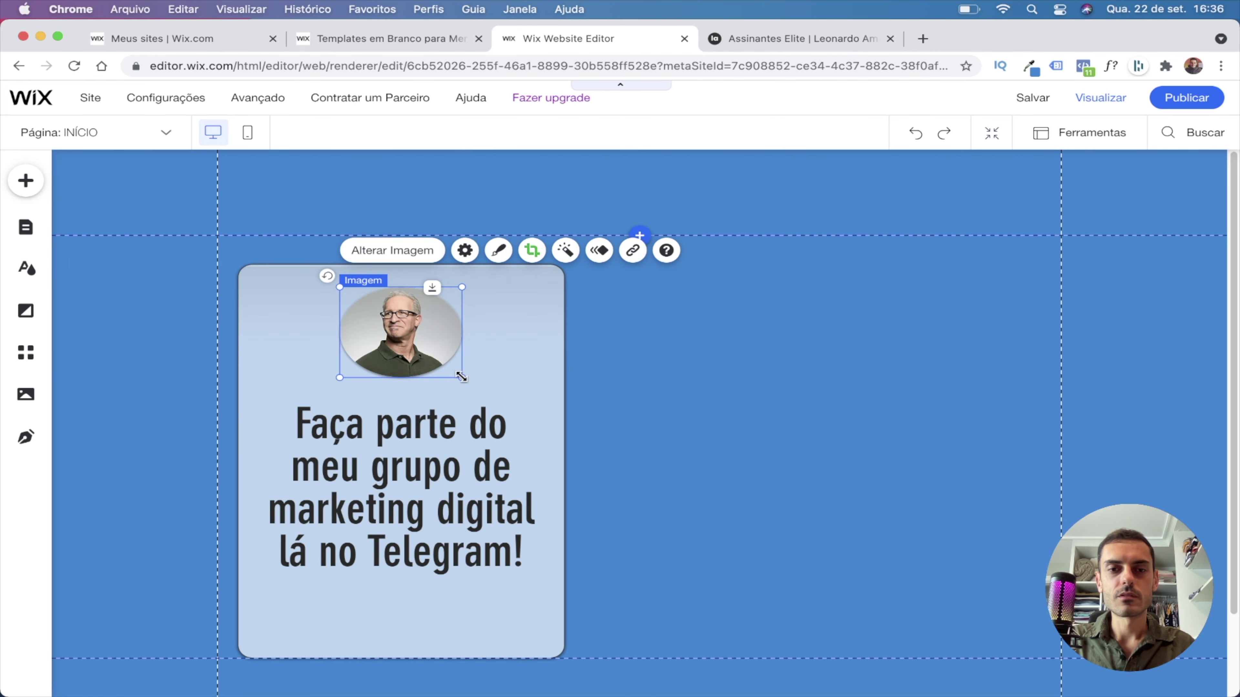
{"action": "left_click_drag", "start_coordinate": [462, 376], "coordinate": [442, 363]}
{"action": "mouse_move", "coordinate": [390, 332]}
{"action": "left_mouse_down"}
{"action": "mouse_move", "coordinate": [401, 330]}
{"action": "mouse_move", "coordinate": [402, 347]}
{"action": "left_mouse_up"}
{"action": "left_click", "coordinate": [682, 331]}
{"action": "left_click", "coordinate": [762, 40]}
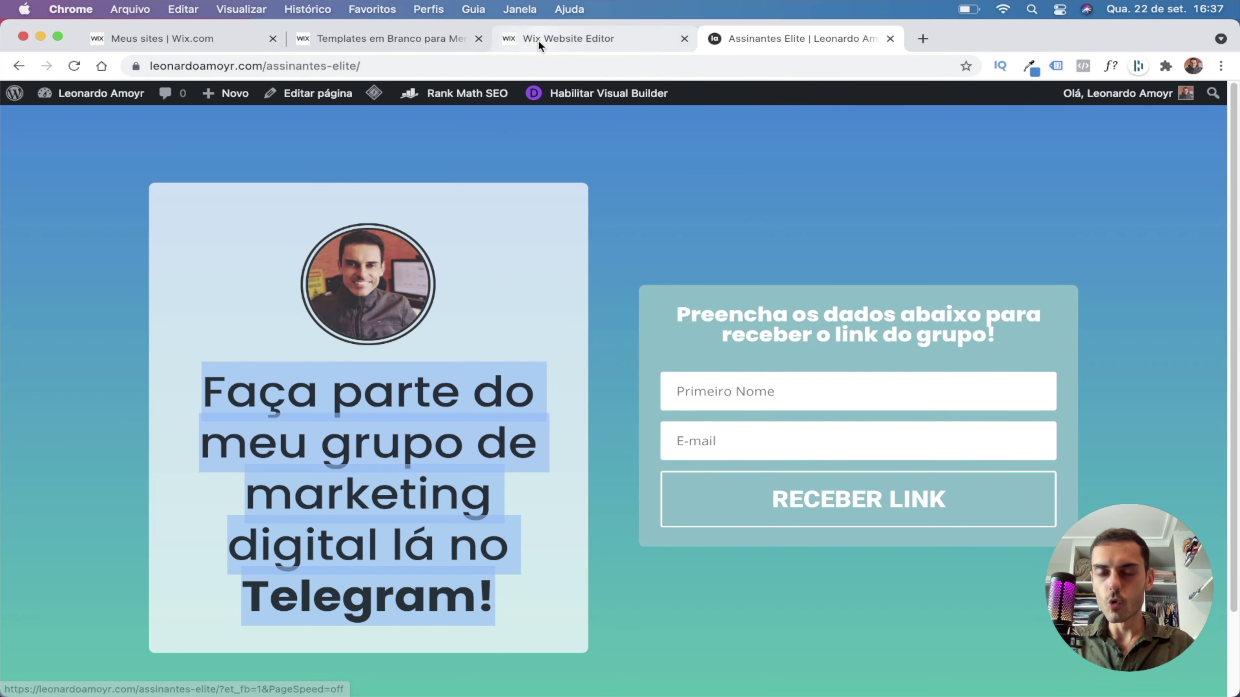
Add the single email-field form from the Inscrição signup templates.
{"action": "left_click", "coordinate": [551, 39]}
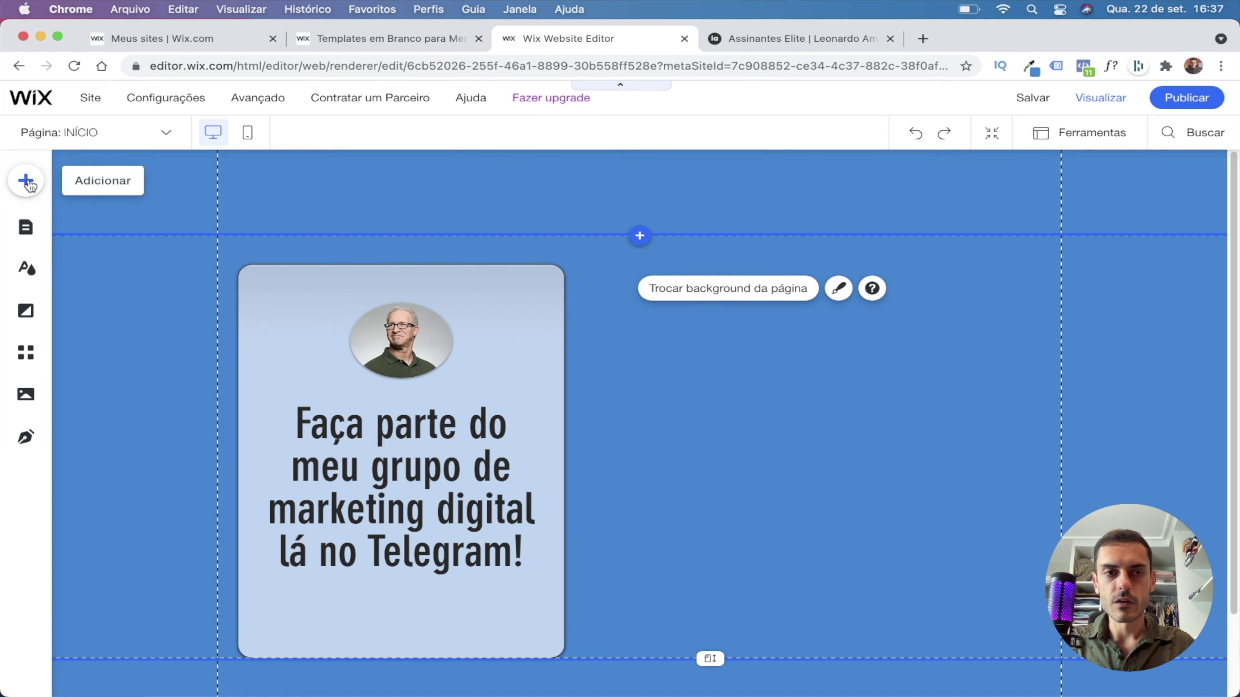
{"action": "left_click", "coordinate": [26, 181]}
{"action": "left_click", "coordinate": [113, 467]}
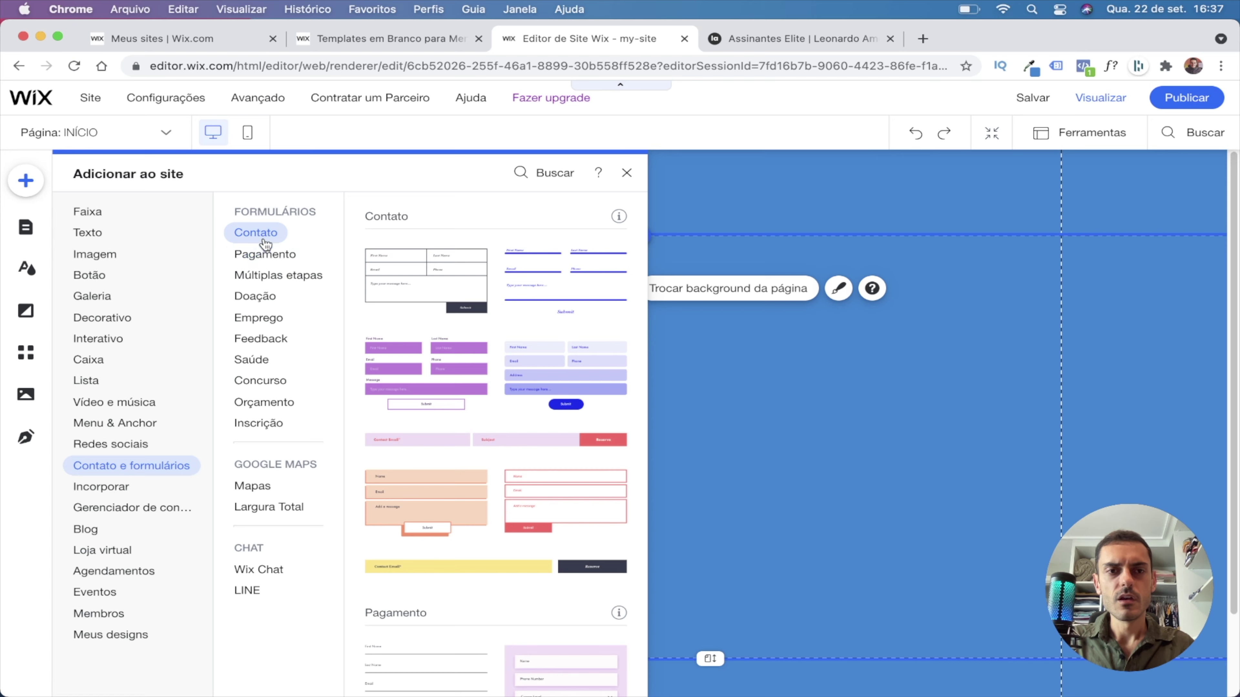
{"action": "left_click", "coordinate": [265, 255]}
{"action": "left_click", "coordinate": [258, 282]}
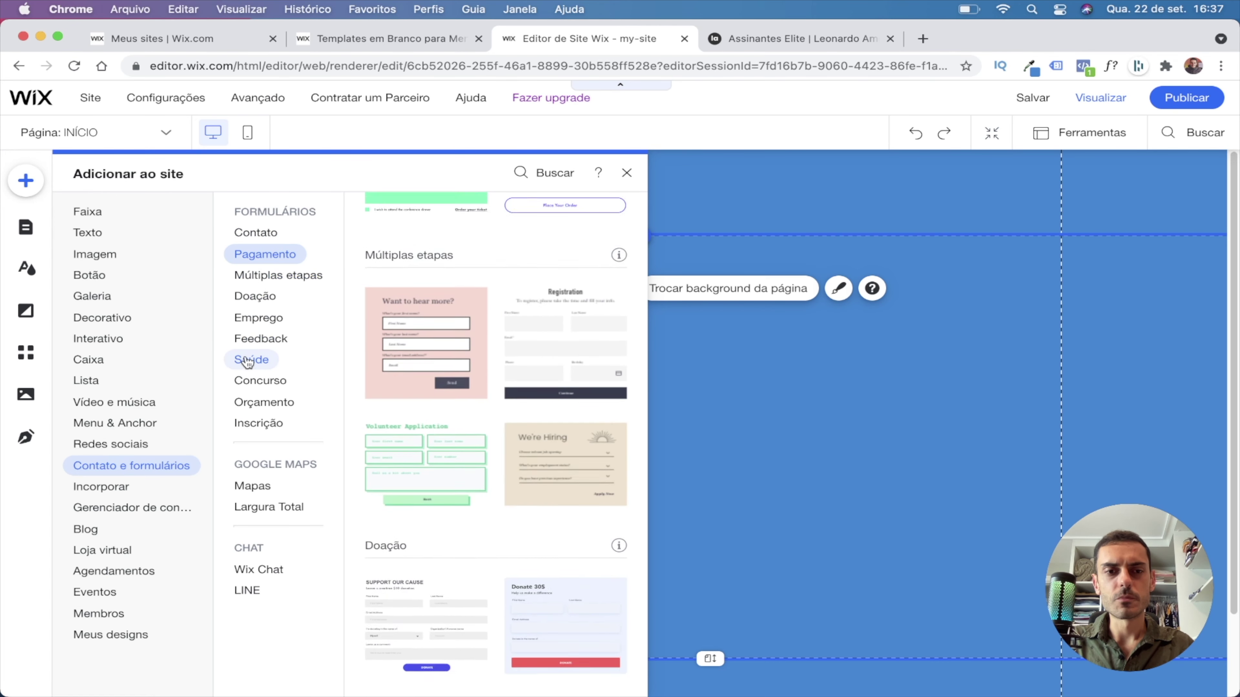
{"action": "left_click", "coordinate": [260, 423]}
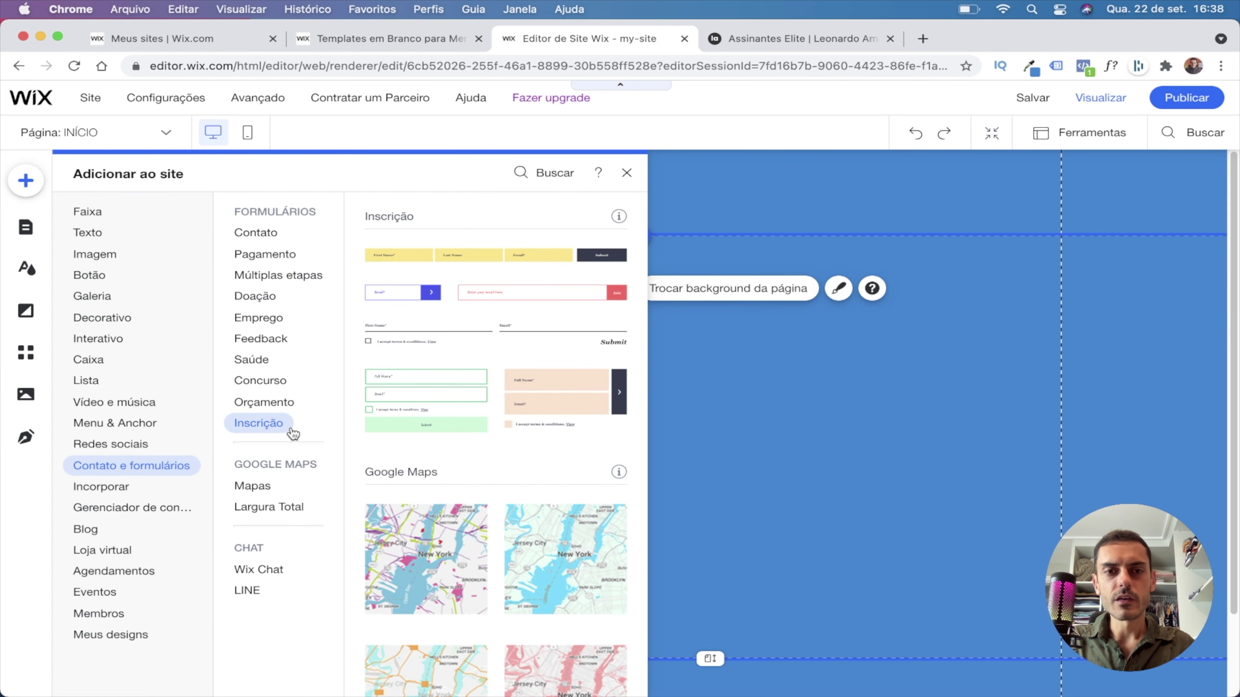
{"action": "scroll", "coordinate": [427, 336], "scroll_direction": "up", "scroll_amount": 15}
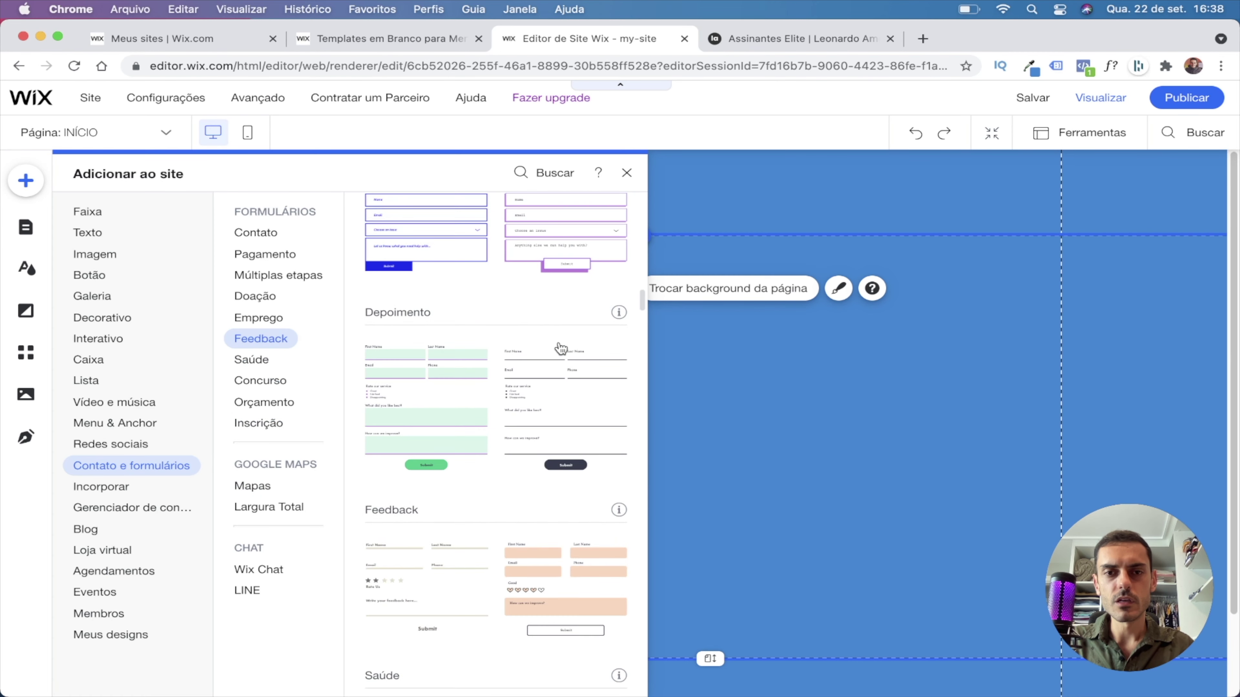
{"action": "scroll", "coordinate": [561, 347], "scroll_direction": "up", "scroll_amount": 3}
{"action": "left_click", "coordinate": [259, 423]}
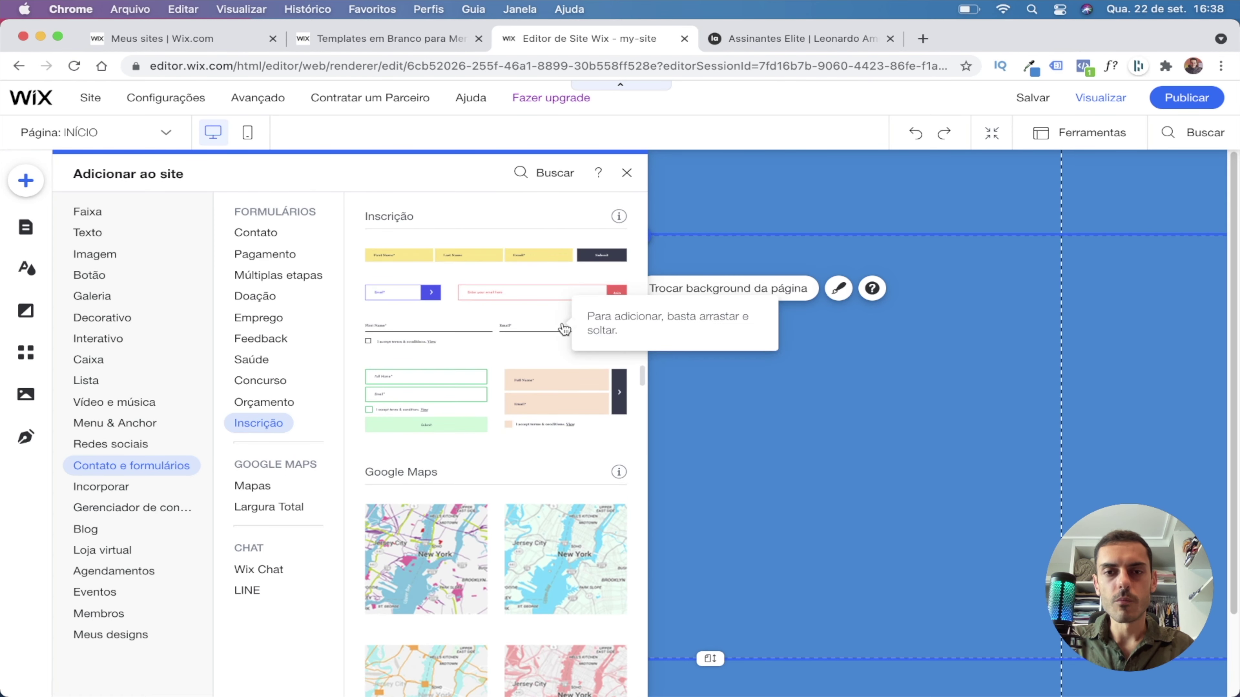
{"action": "left_click", "coordinate": [398, 296]}
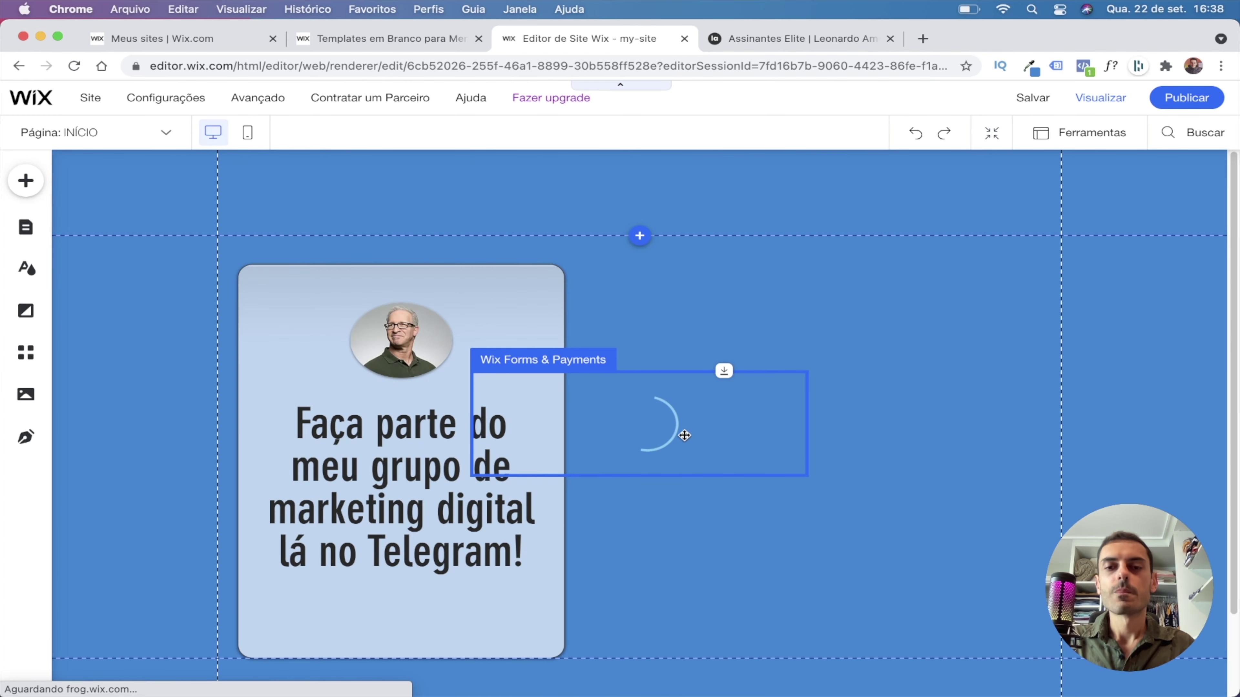
Move the Get Subscribers form beside the Telegram card and raise its top edge.
{"action": "left_click", "coordinate": [673, 445]}
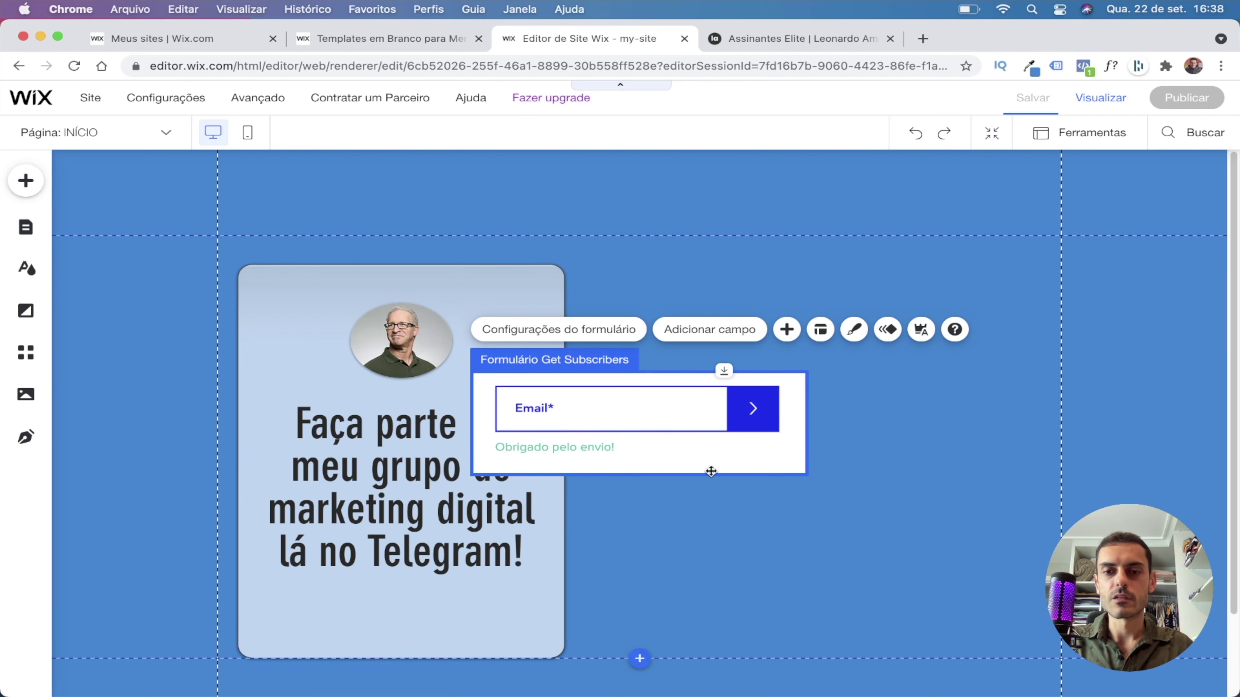
{"action": "left_click_drag", "start_coordinate": [705, 468], "coordinate": [835, 488]}
{"action": "left_click", "coordinate": [985, 482]}
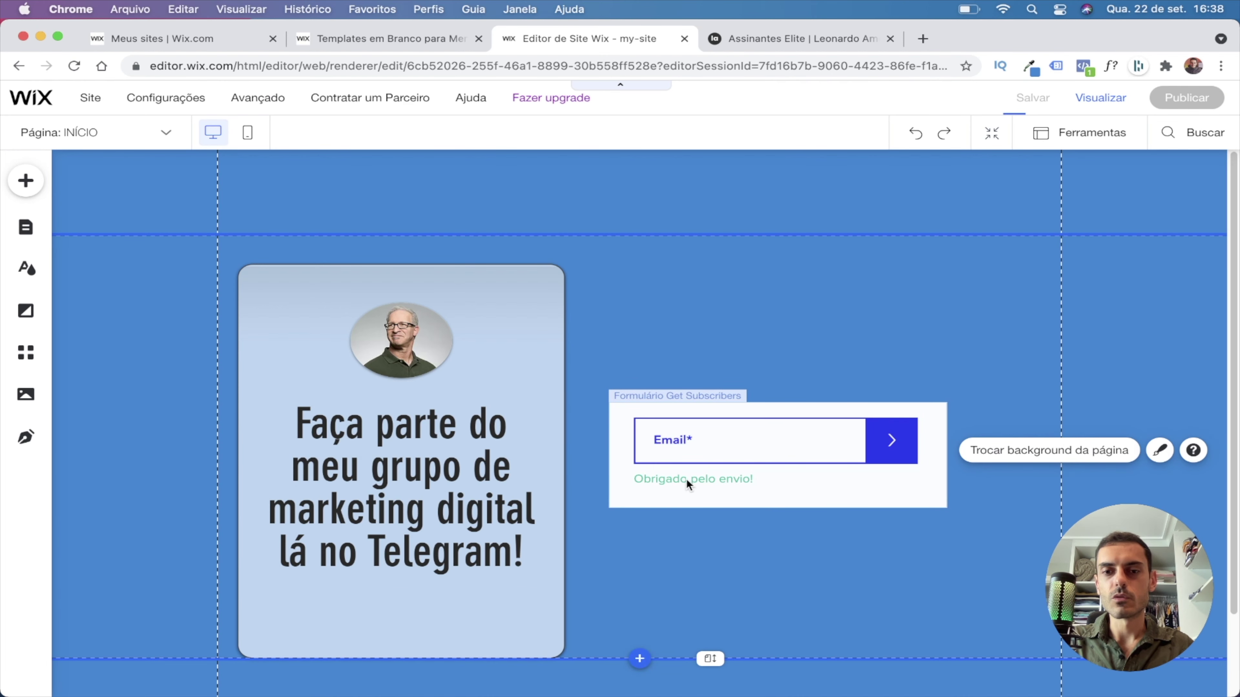
{"action": "left_click", "coordinate": [688, 482]}
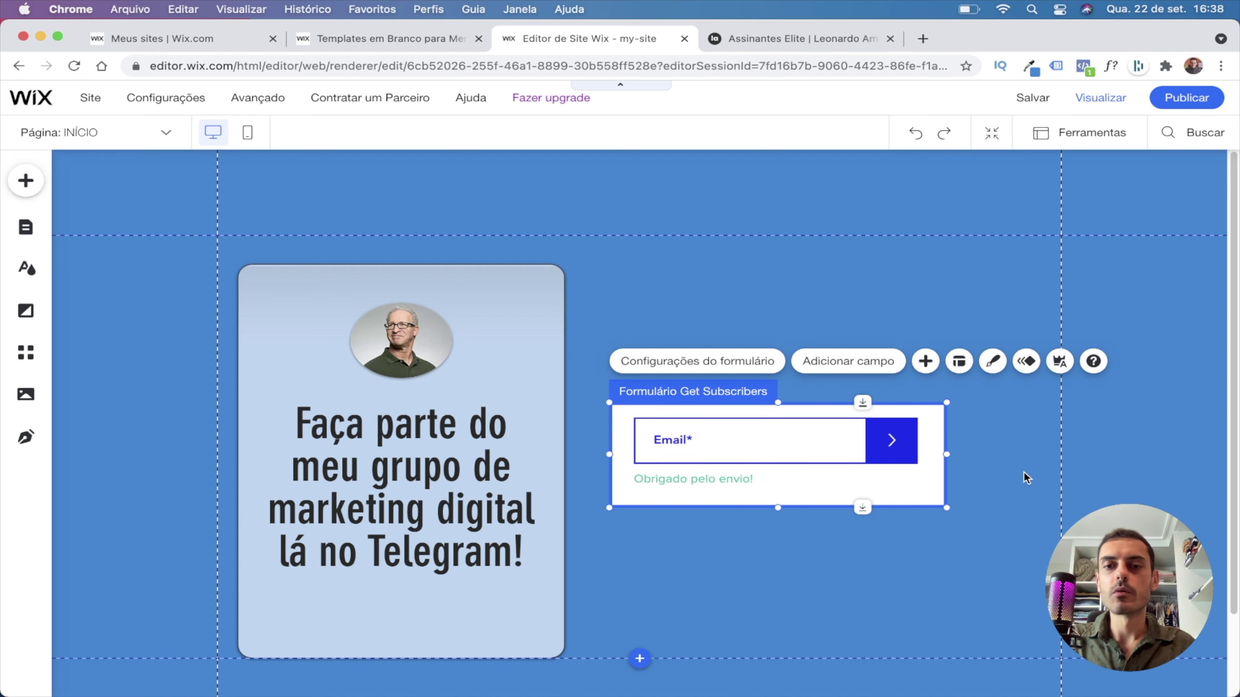
{"action": "left_click", "coordinate": [1001, 438]}
{"action": "left_click", "coordinate": [781, 405]}
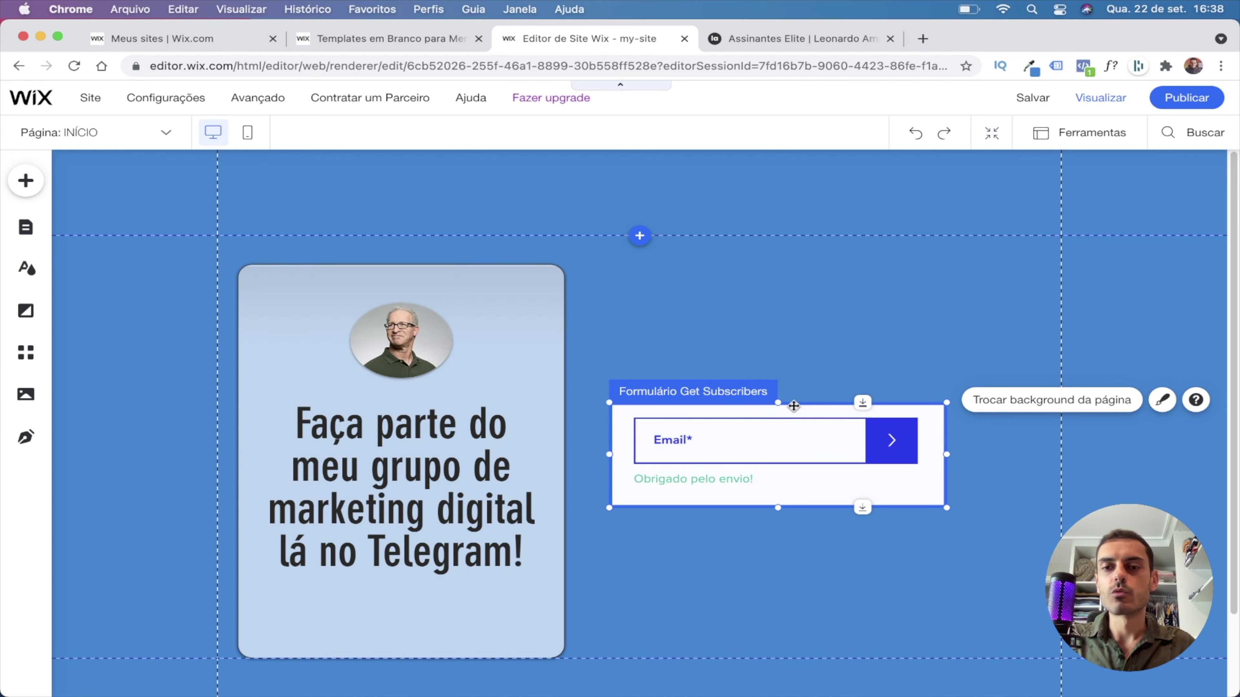
{"action": "left_click_drag", "start_coordinate": [778, 406], "coordinate": [777, 378]}
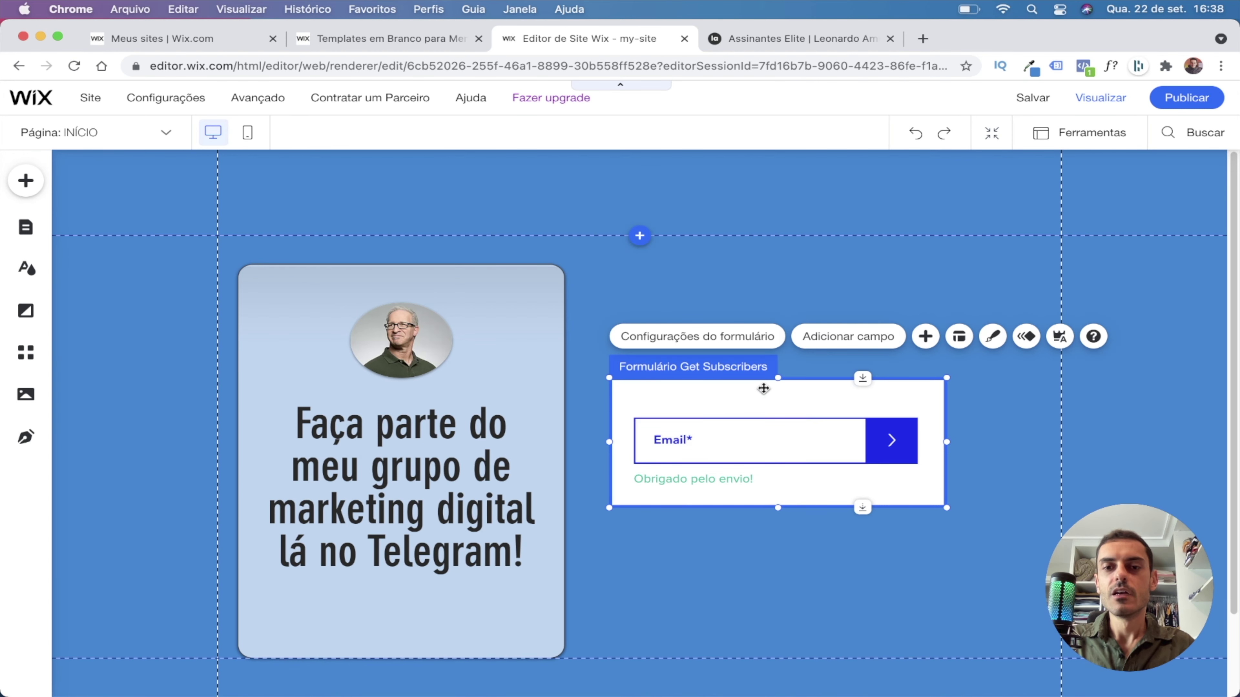
Round the form's email field corners to 17 px in the Campos design settings.
{"action": "left_click", "coordinate": [993, 336]}
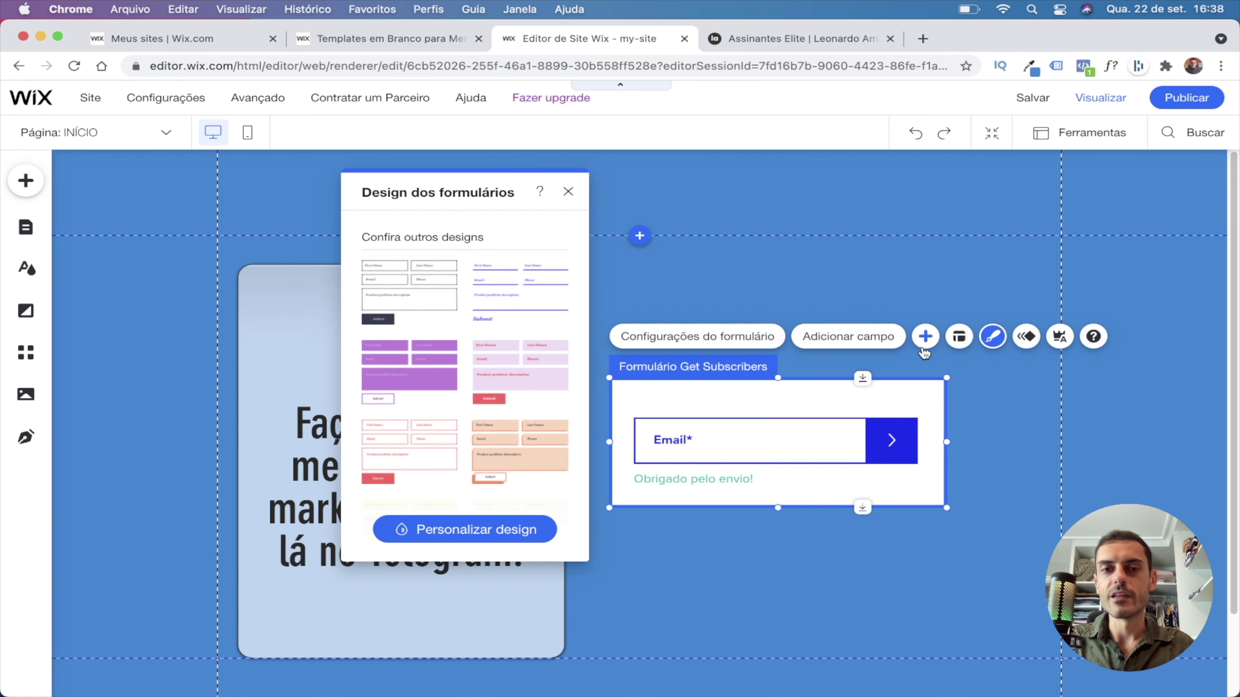
{"action": "left_click", "coordinate": [464, 526]}
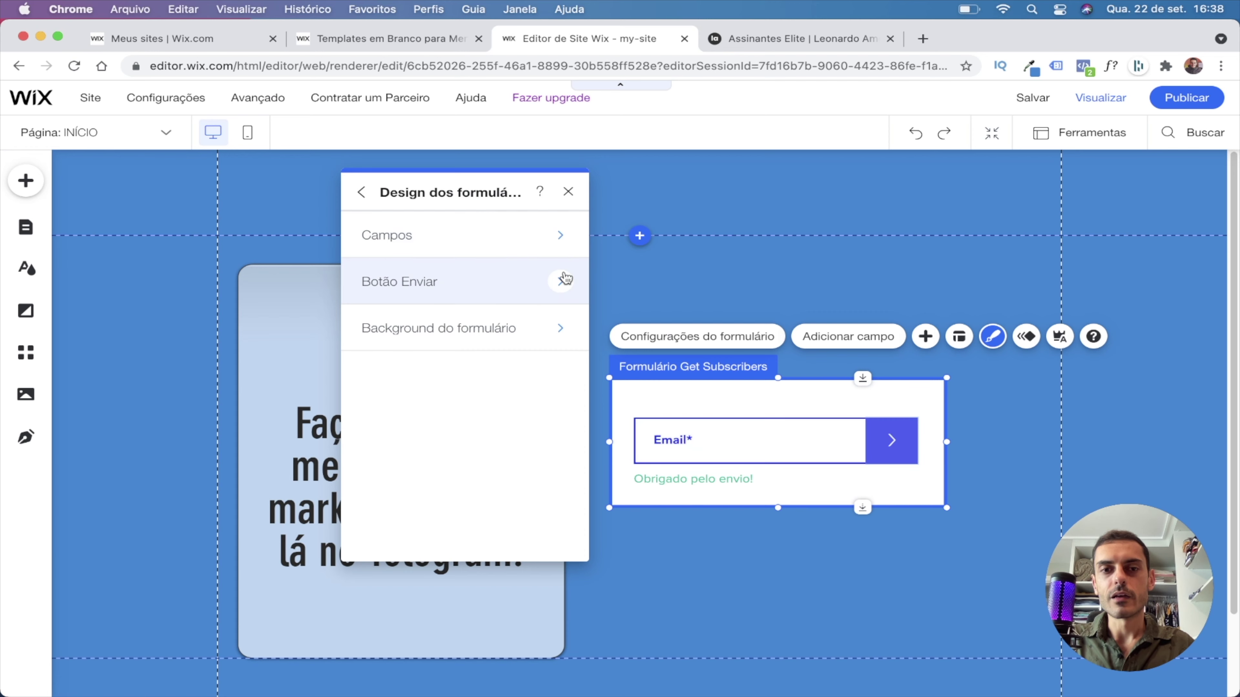
{"action": "left_click", "coordinate": [532, 244]}
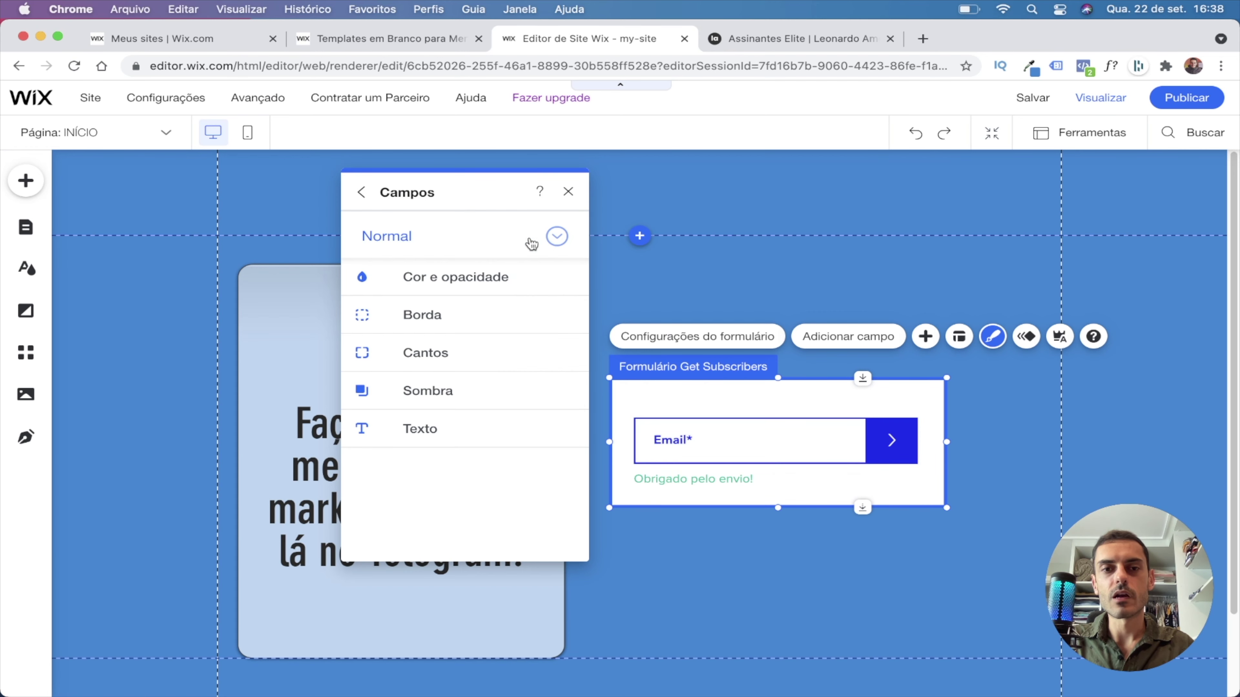
{"action": "left_click", "coordinate": [447, 360]}
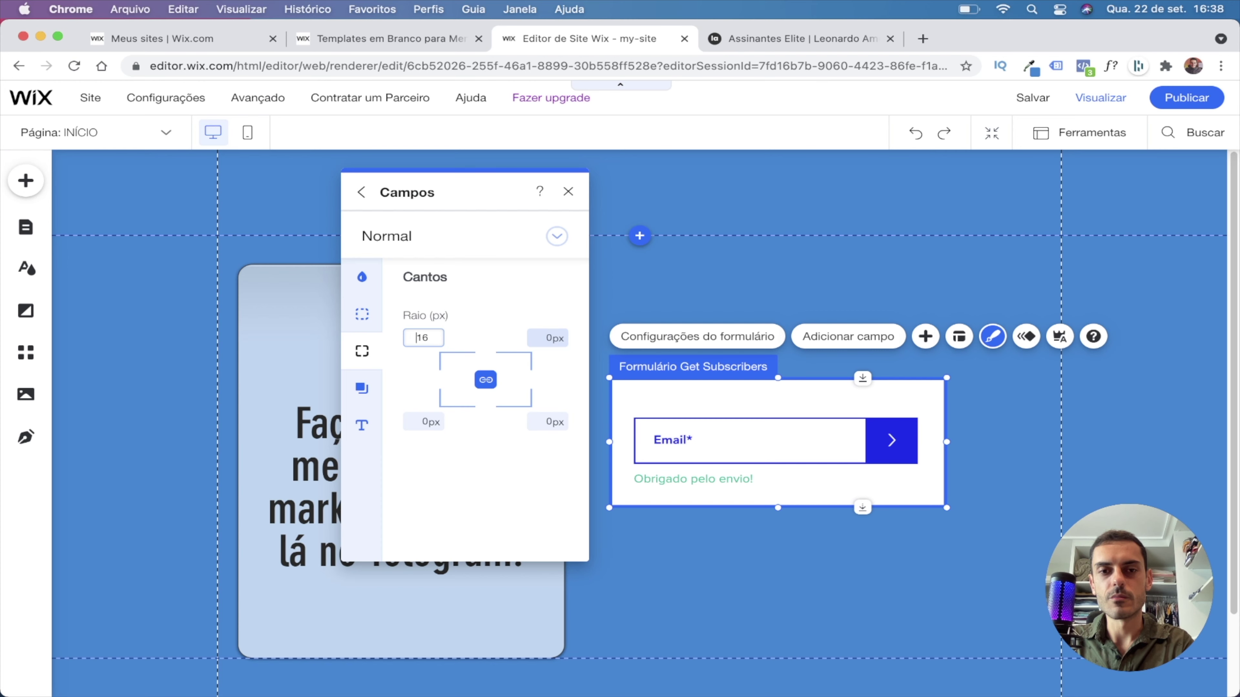
{"action": "left_click", "coordinate": [850, 571]}
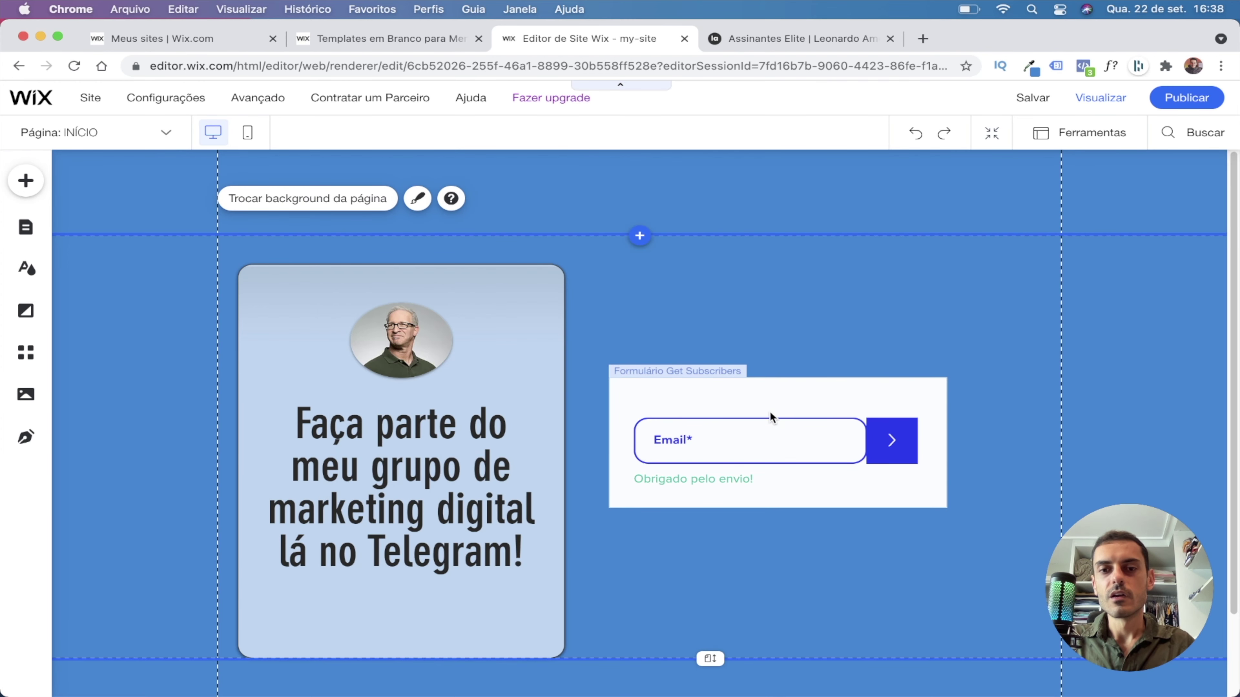
{"action": "left_click", "coordinate": [711, 413]}
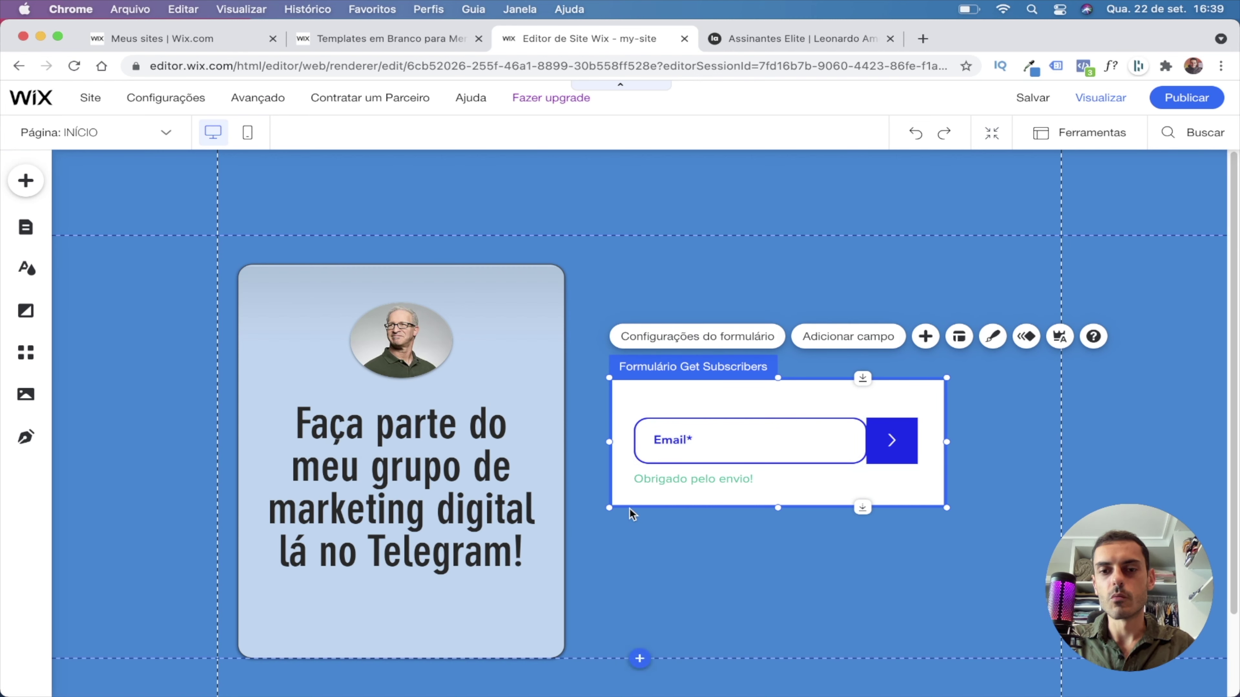
Round the signup form background's corners to 7 px.
{"action": "left_click", "coordinate": [992, 336]}
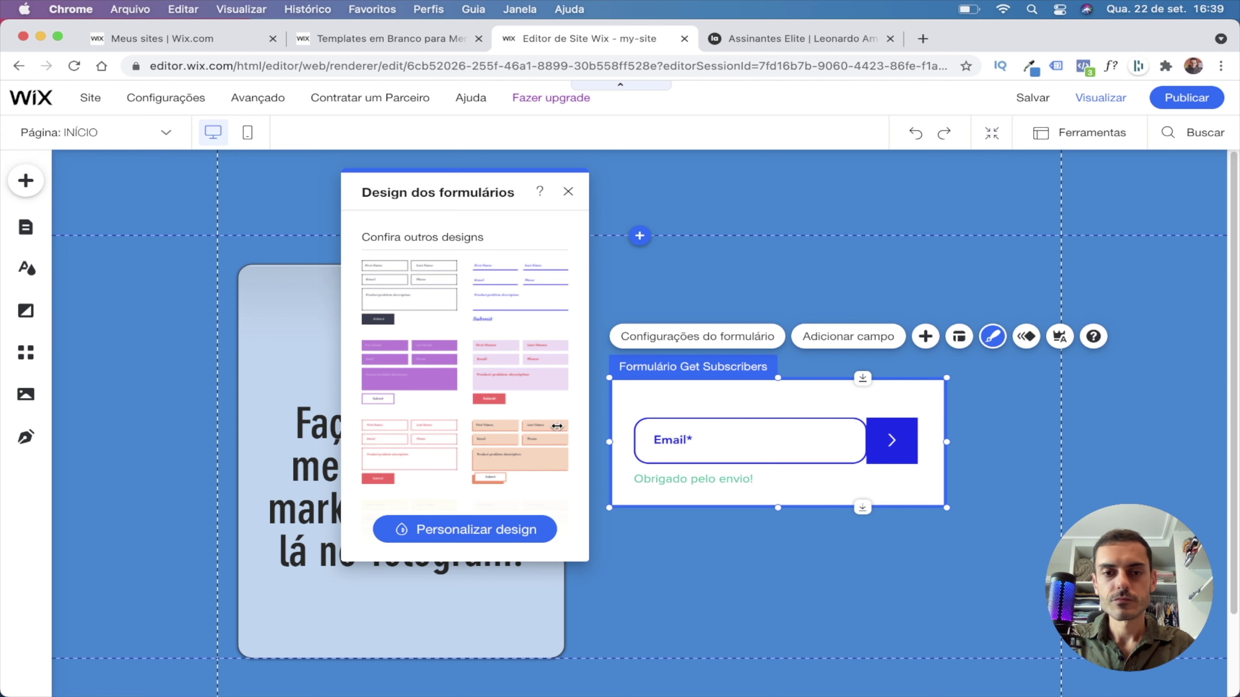
{"action": "left_click", "coordinate": [472, 528]}
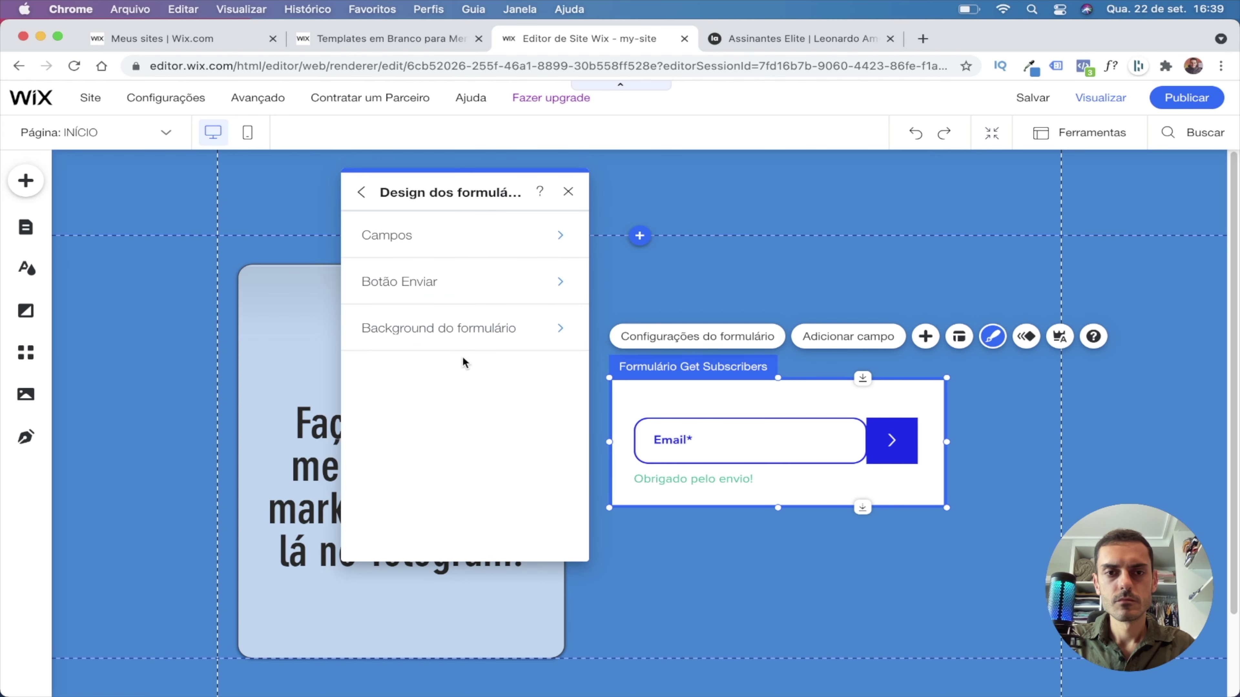
{"action": "left_click", "coordinate": [479, 335]}
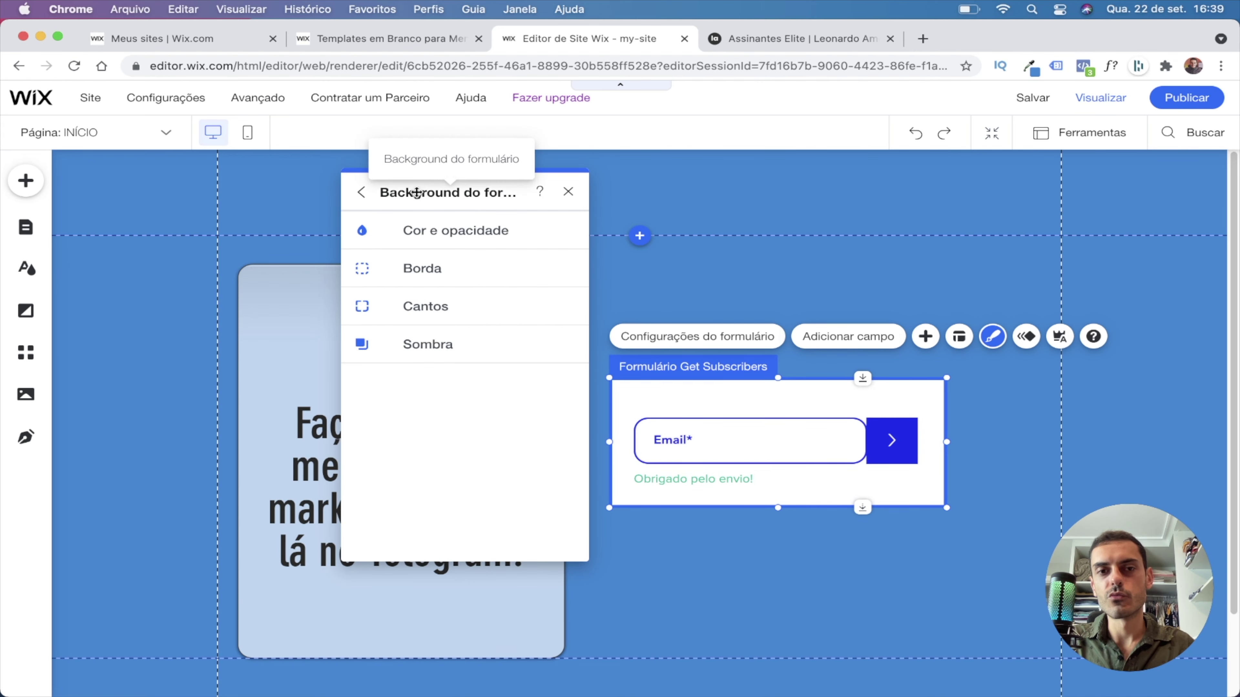
{"action": "left_click", "coordinate": [429, 306]}
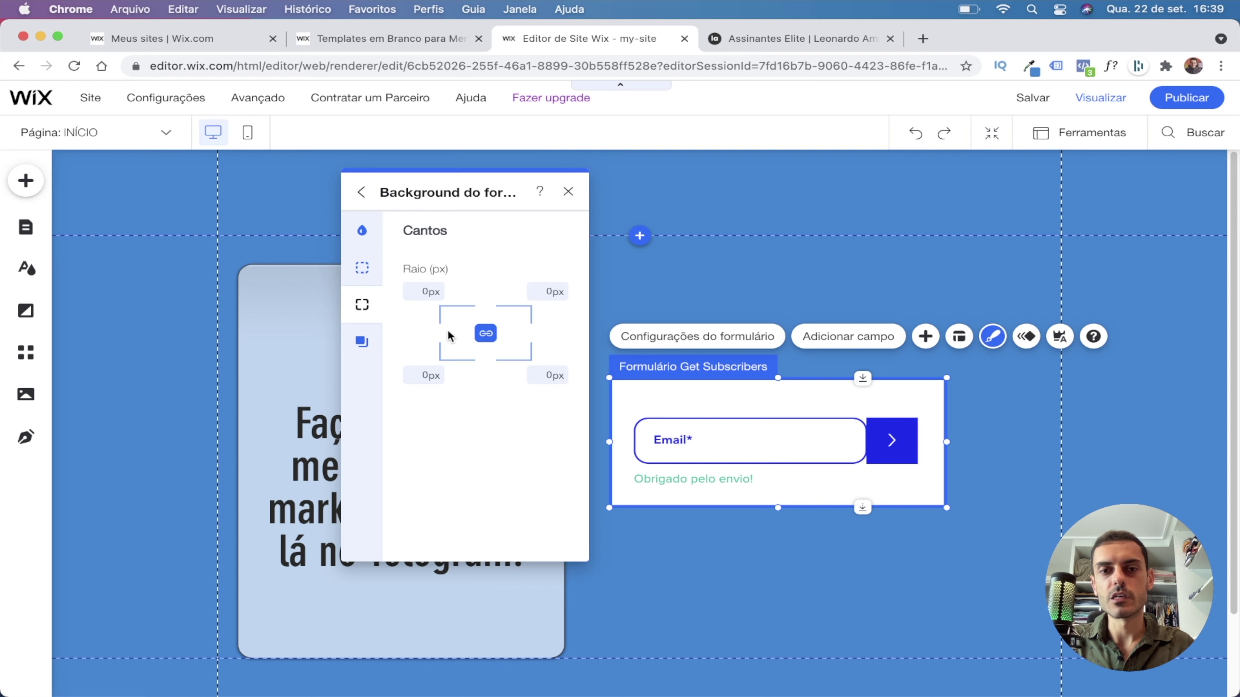
{"action": "left_click", "coordinate": [426, 291]}
{"action": "key", "text": "Return"}
{"action": "left_click", "coordinate": [1004, 488]}
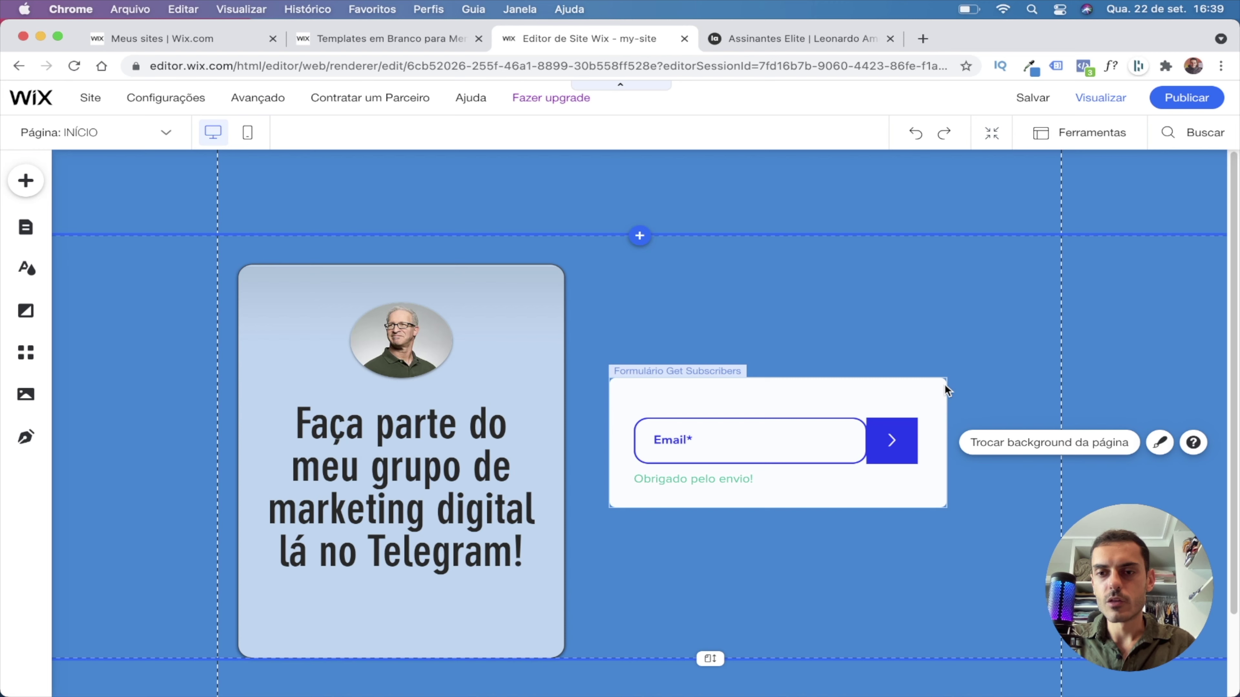
Set the email field's corner radius back to 0 px.
{"action": "left_click", "coordinate": [683, 447]}
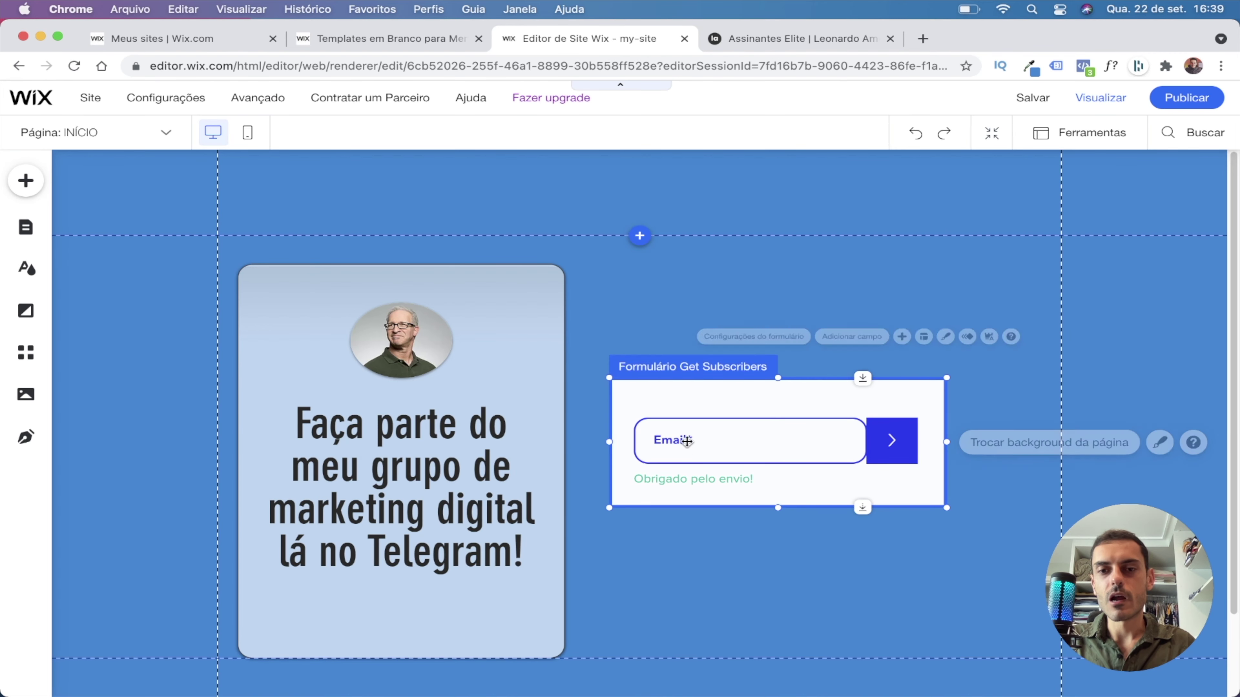
{"action": "left_click", "coordinate": [992, 336]}
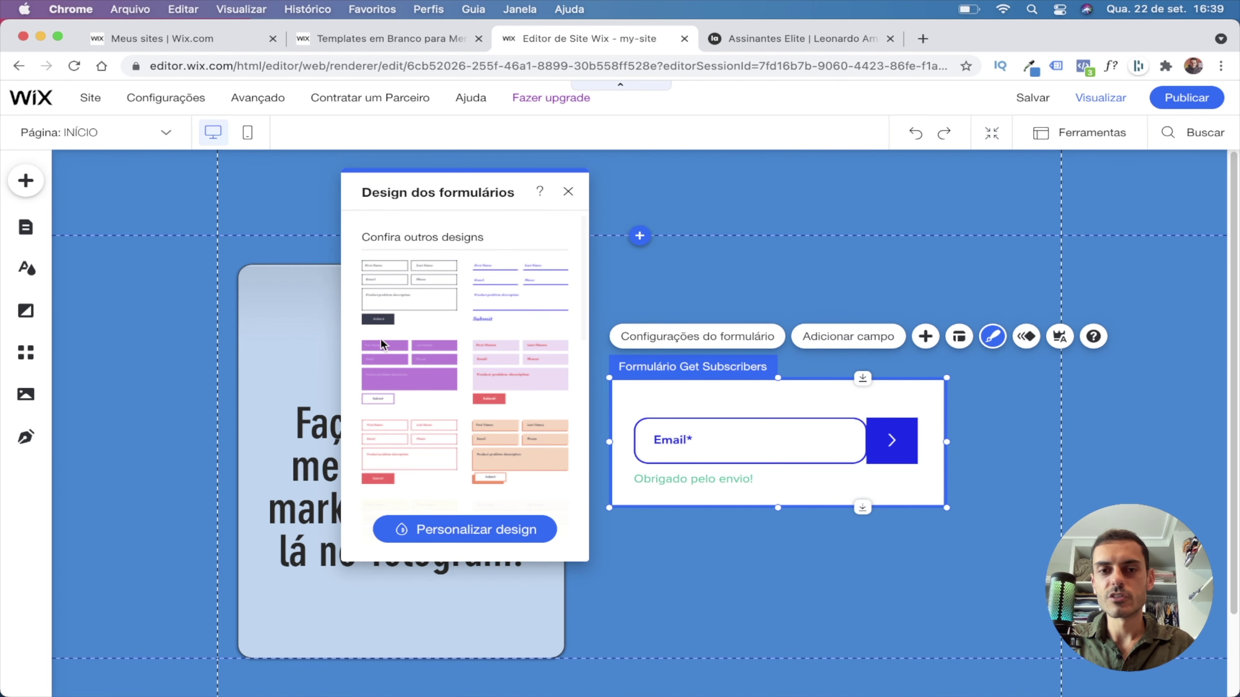
{"action": "left_click", "coordinate": [480, 519]}
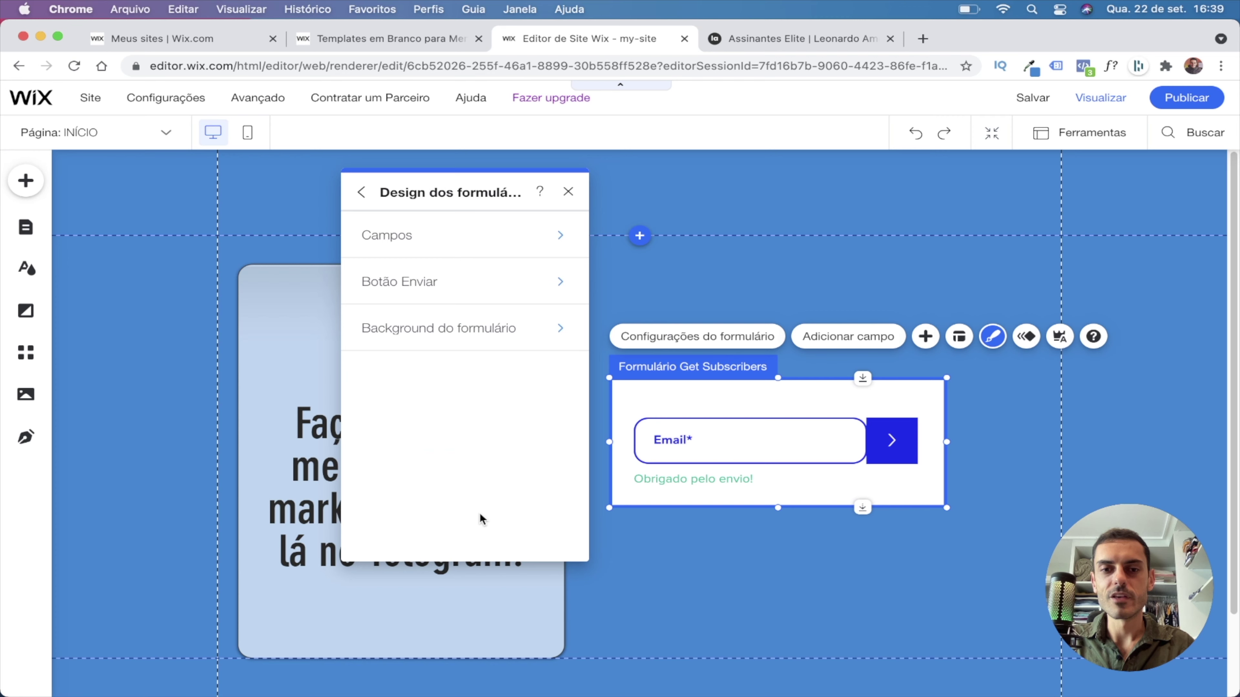
{"action": "left_click", "coordinate": [423, 238]}
{"action": "left_click", "coordinate": [424, 355]}
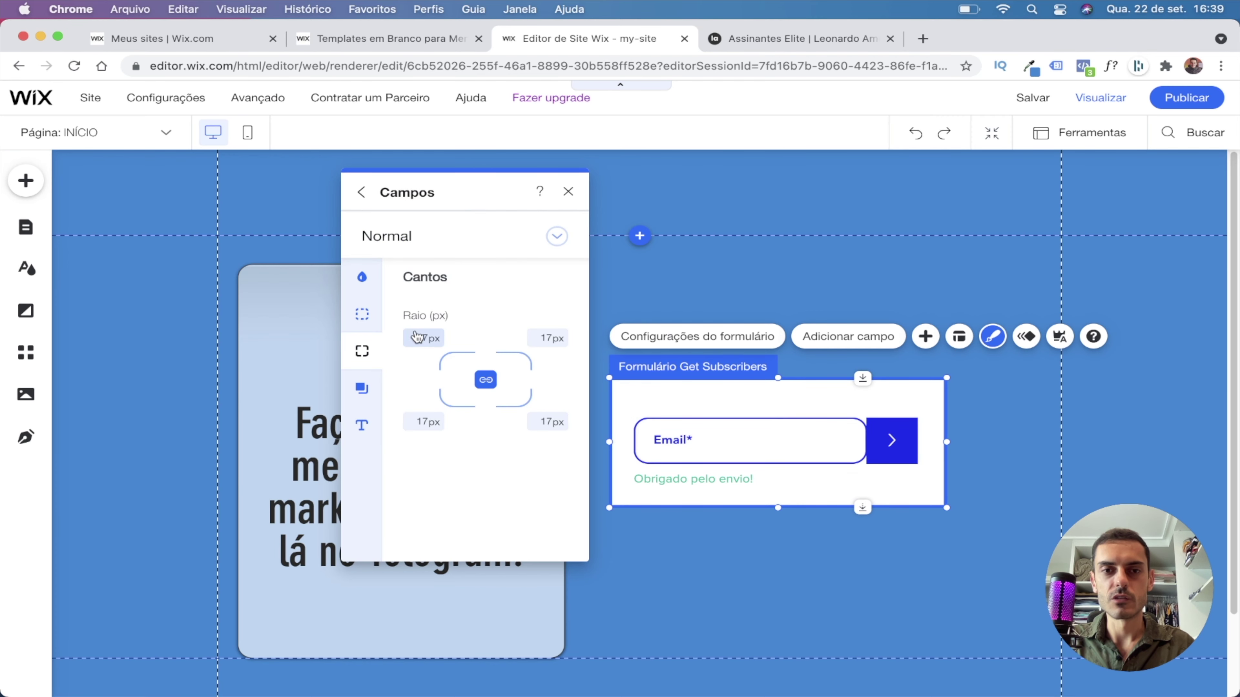
{"action": "left_click", "coordinate": [826, 560]}
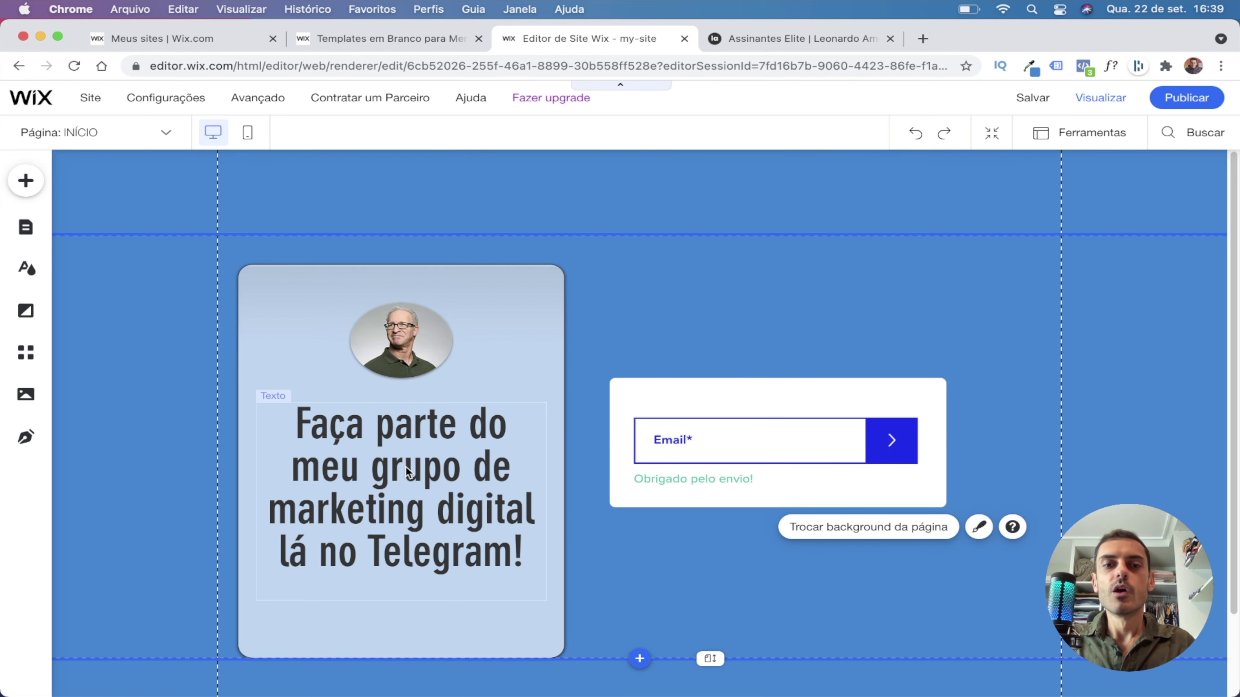
Duplicate the Telegram heading, place the copy above the email form, and move the form down.
{"action": "left_click", "coordinate": [393, 475]}
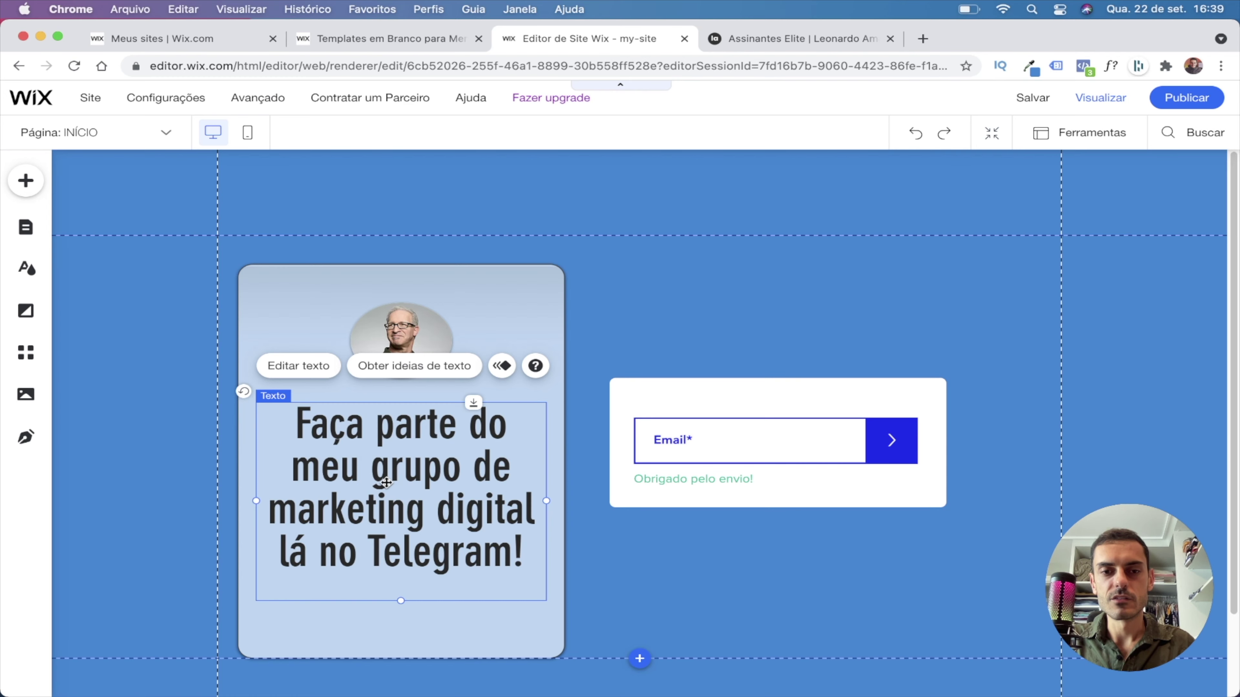
{"action": "right_click", "coordinate": [386, 482]}
{"action": "left_click", "coordinate": [454, 345]}
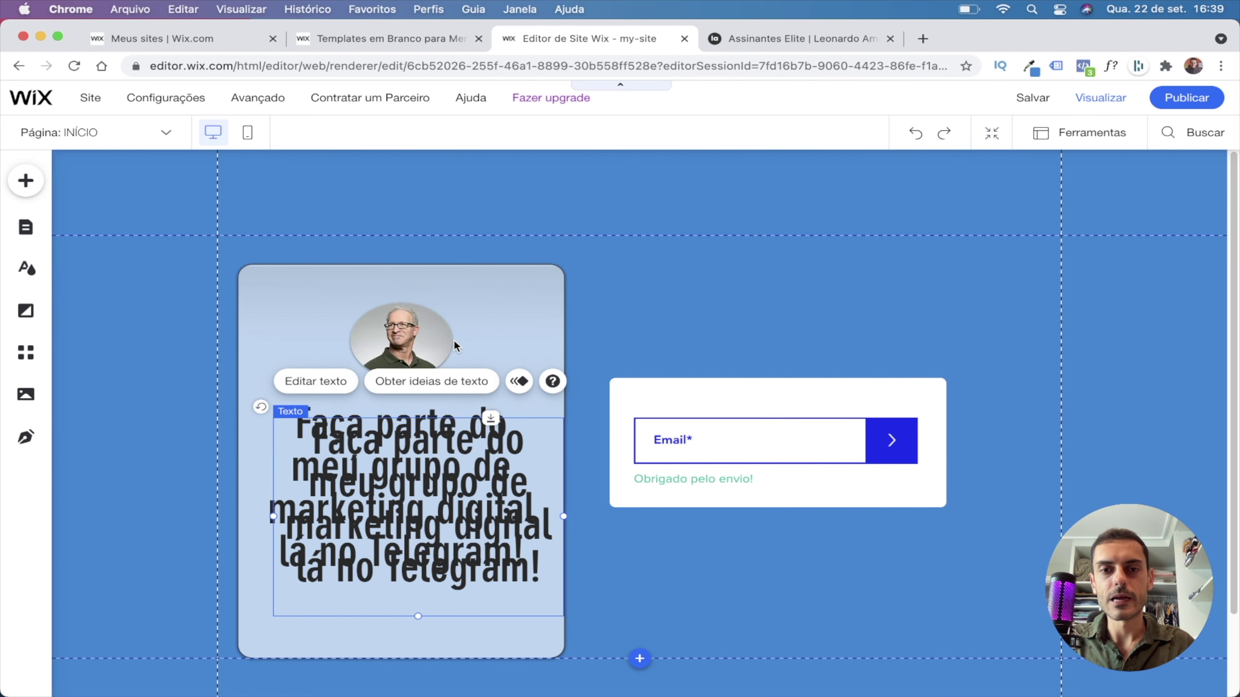
{"action": "left_click_drag", "start_coordinate": [425, 532], "coordinate": [782, 375]}
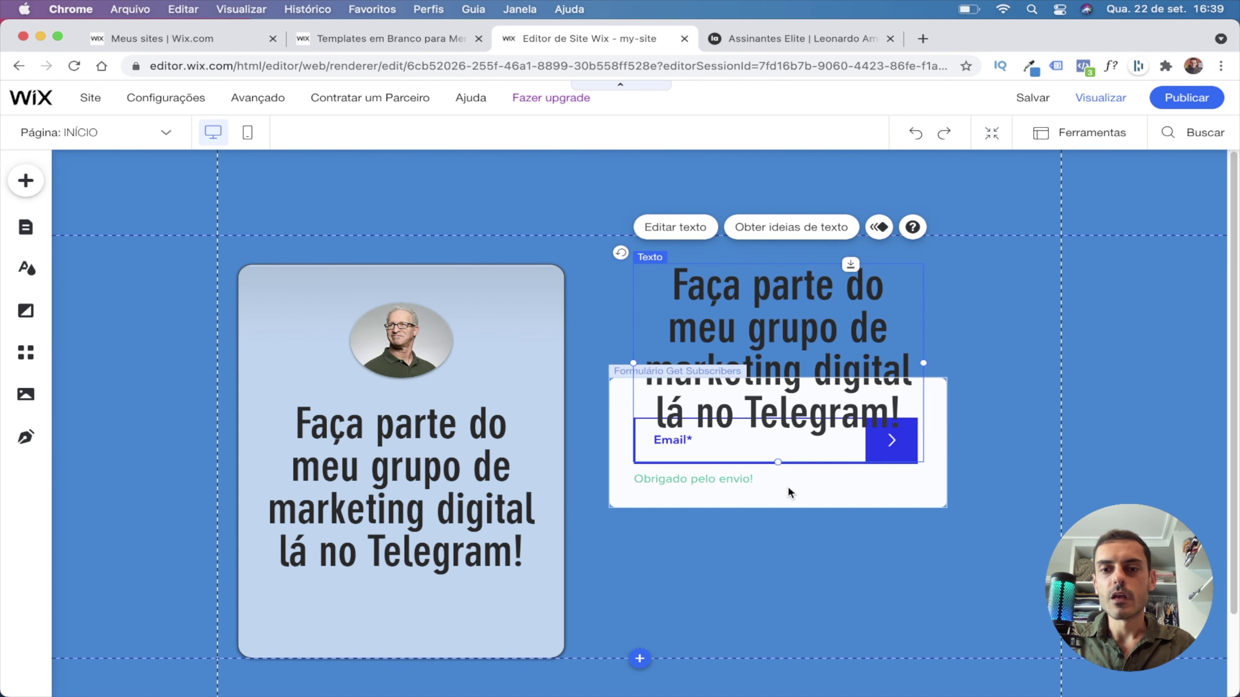
{"action": "left_click_drag", "start_coordinate": [789, 488], "coordinate": [794, 562]}
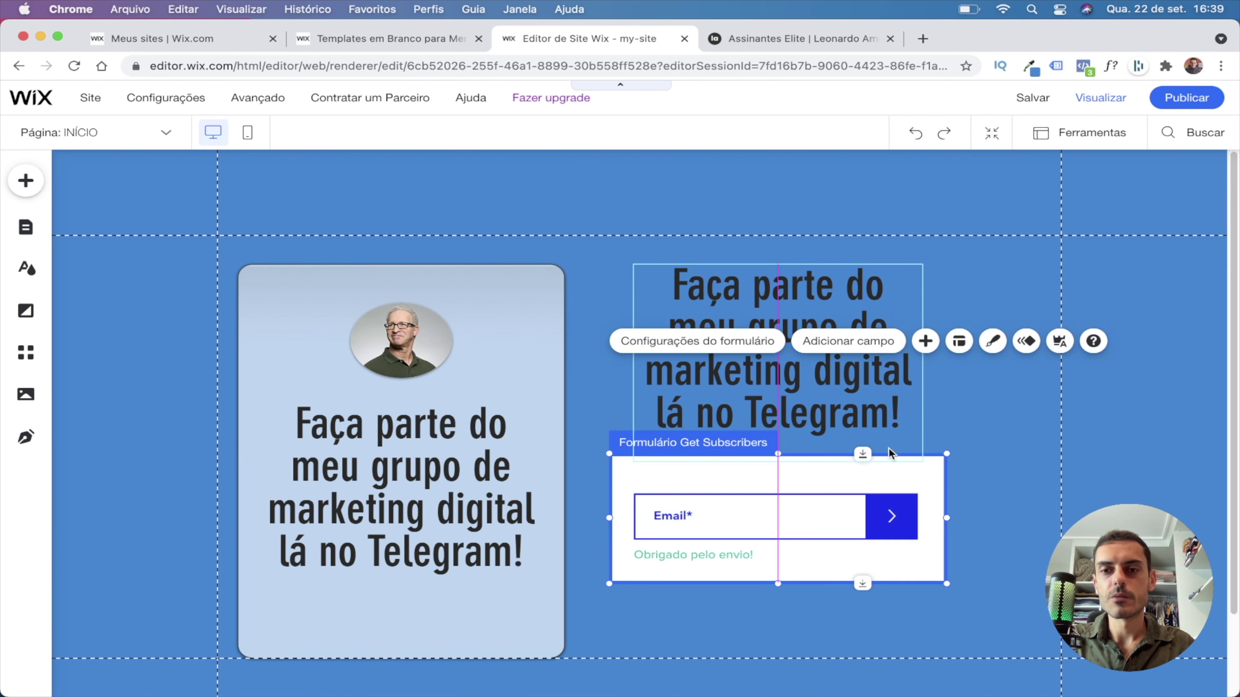
Widen the heading copy so it wraps onto three lines above the form.
{"action": "left_click", "coordinate": [914, 343]}
{"action": "left_click_drag", "start_coordinate": [923, 363], "coordinate": [1013, 363]}
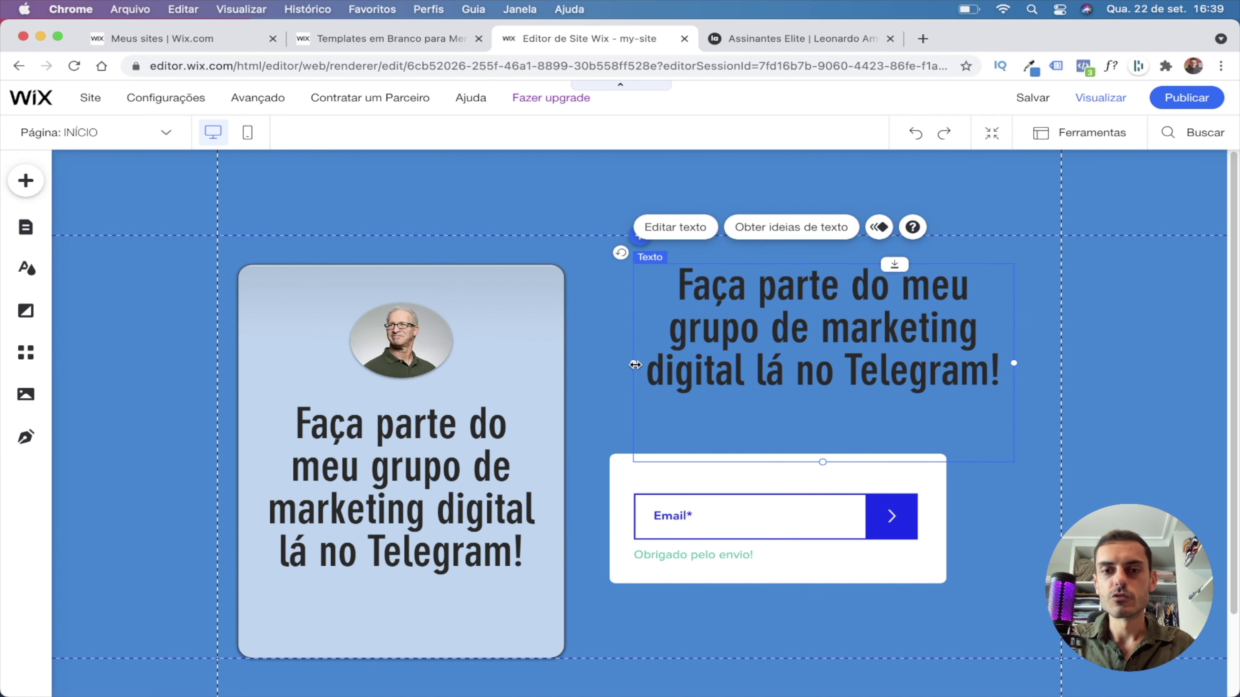
{"action": "left_click_drag", "start_coordinate": [634, 365], "coordinate": [614, 362]}
{"action": "mouse_move", "coordinate": [717, 333]}
{"action": "left_mouse_down"}
{"action": "mouse_move", "coordinate": [714, 343]}
{"action": "mouse_move", "coordinate": [720, 335]}
{"action": "left_mouse_up"}
Reposition the Get Subscribers form and resize it to 463 × 166.
{"action": "left_click_drag", "start_coordinate": [733, 480], "coordinate": [768, 449]}
{"action": "left_click_drag", "start_coordinate": [646, 488], "coordinate": [613, 486]}
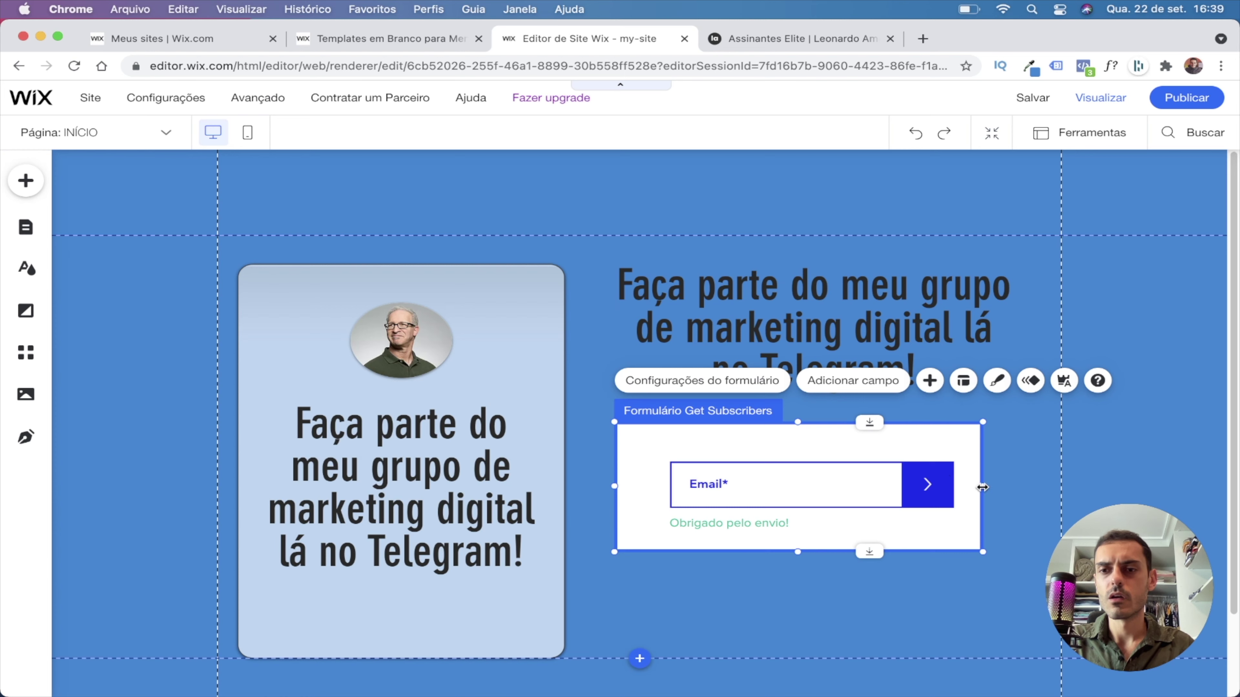
{"action": "left_click_drag", "start_coordinate": [983, 487], "coordinate": [1017, 486]}
{"action": "left_click_drag", "start_coordinate": [1020, 485], "coordinate": [1005, 488]}
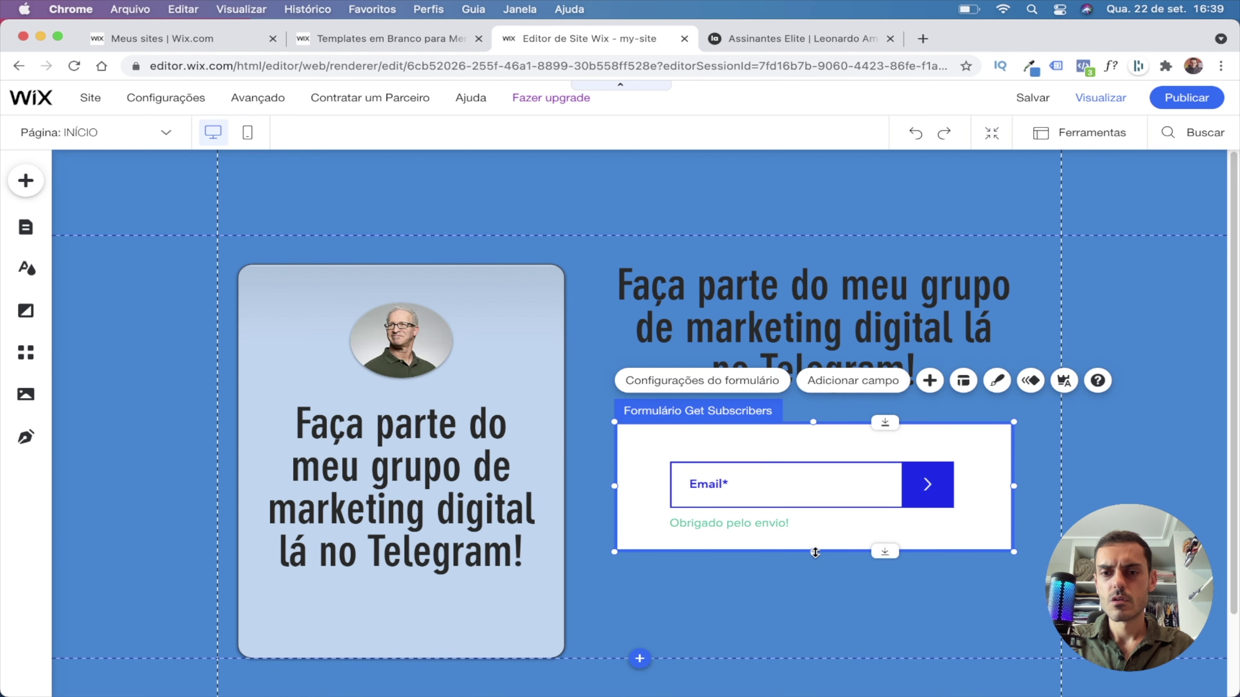
{"action": "left_click_drag", "start_coordinate": [815, 552], "coordinate": [814, 563]}
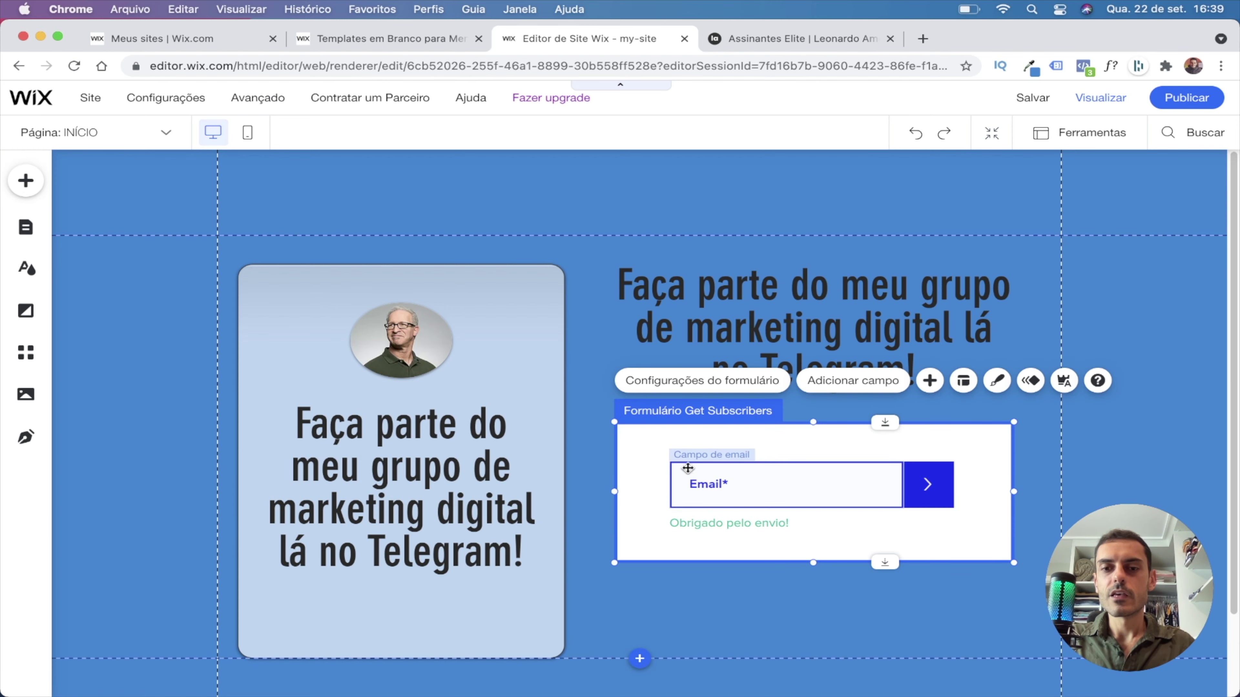
Apply a plain outlined design preset to the email field.
{"action": "left_click", "coordinate": [945, 595]}
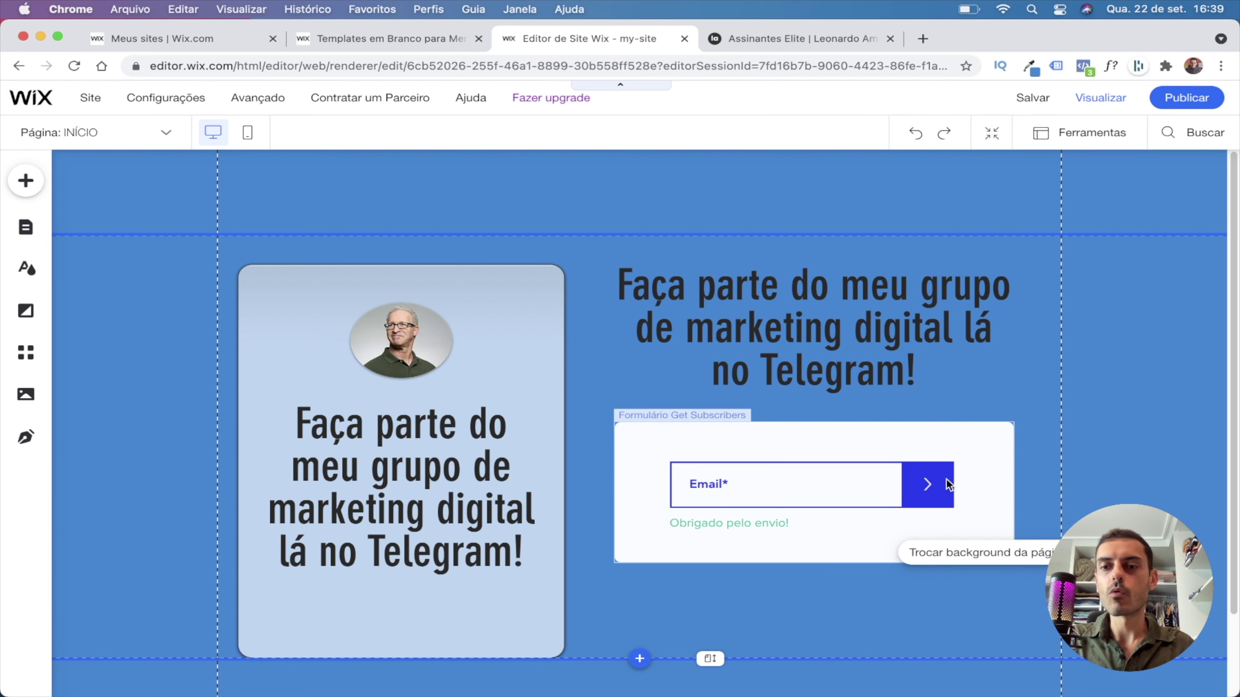
{"action": "left_click", "coordinate": [735, 494]}
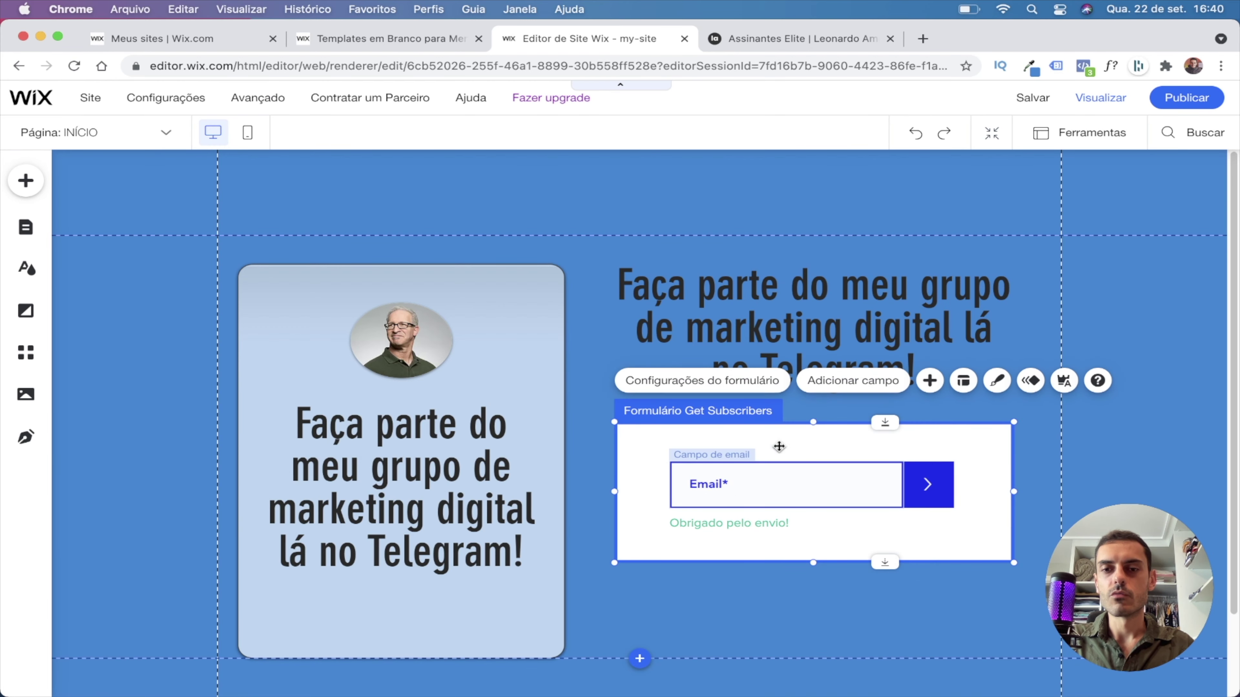
{"action": "double_click", "coordinate": [730, 497]}
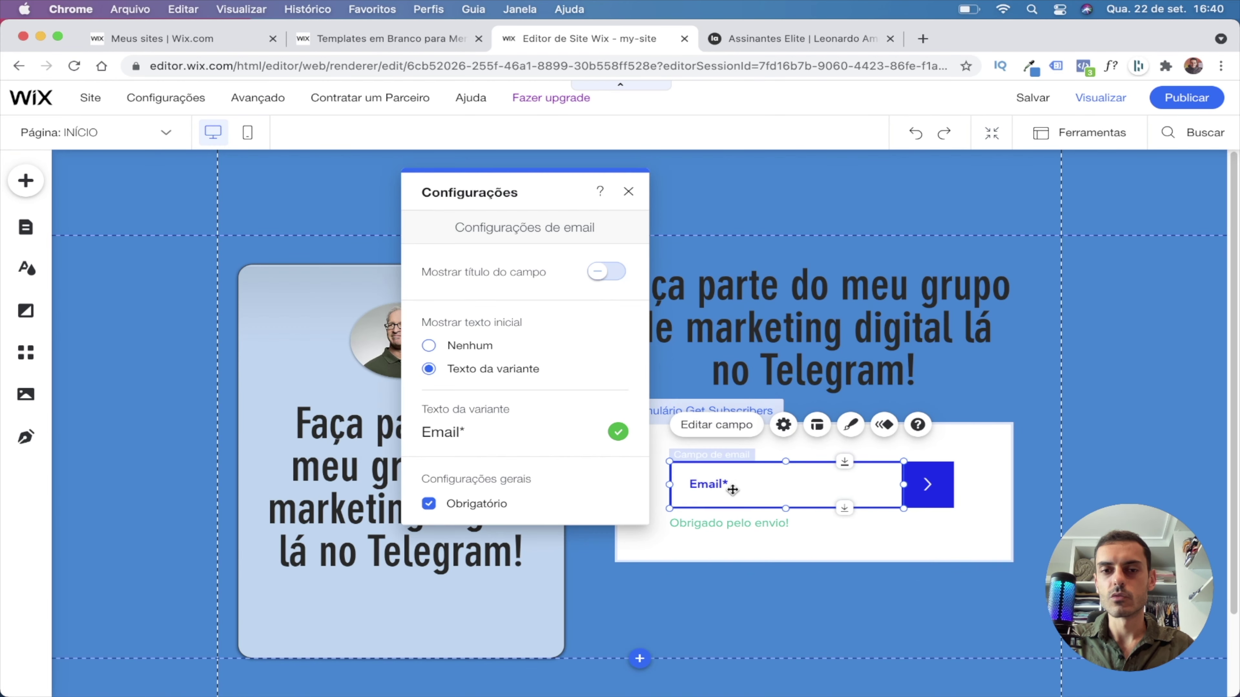
{"action": "left_click", "coordinate": [631, 192]}
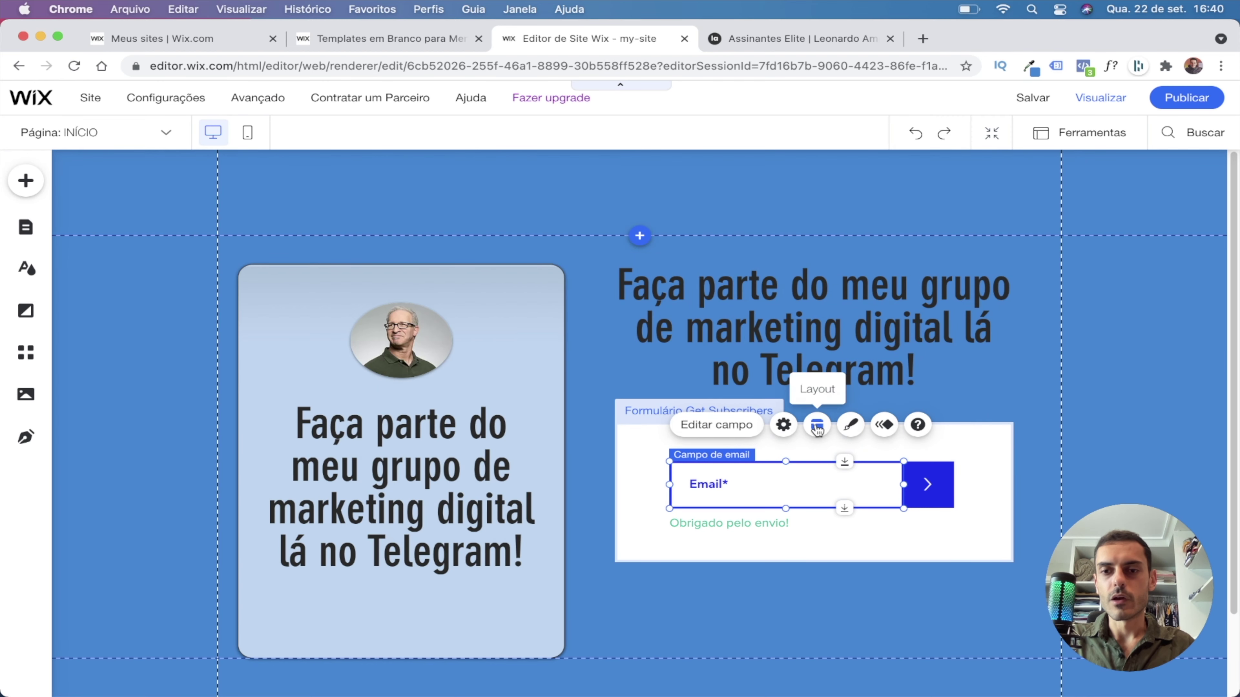
{"action": "left_click", "coordinate": [849, 430]}
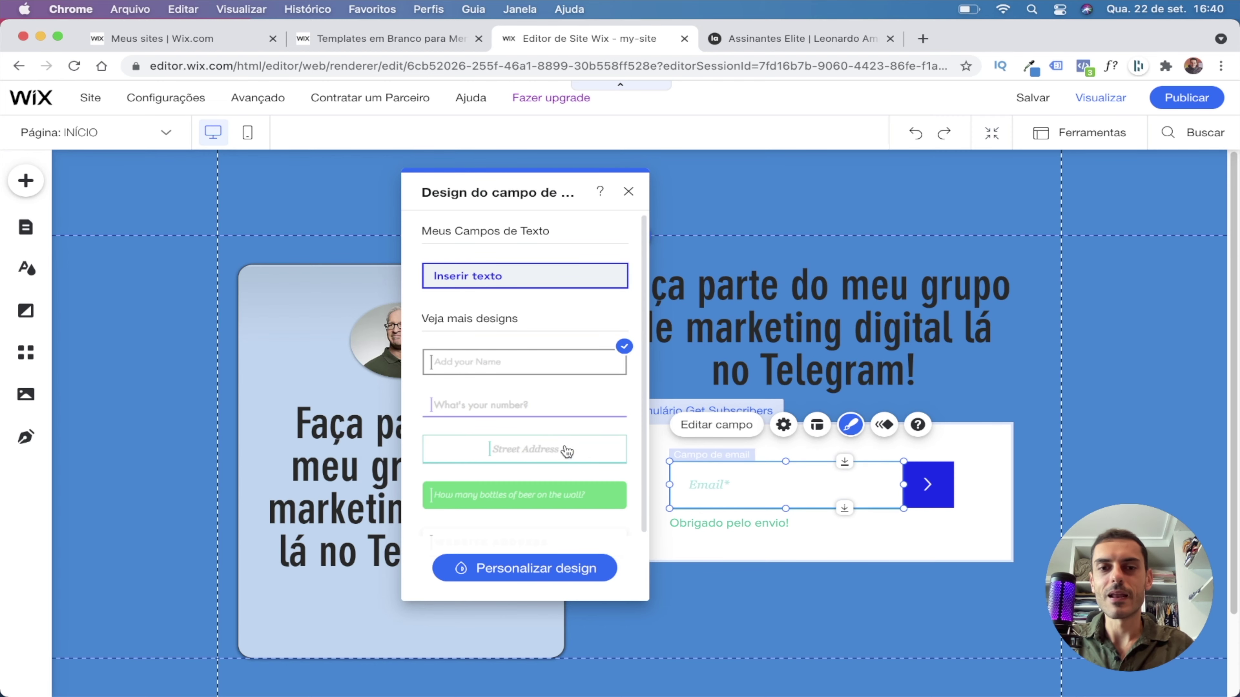
{"action": "left_click", "coordinate": [827, 605]}
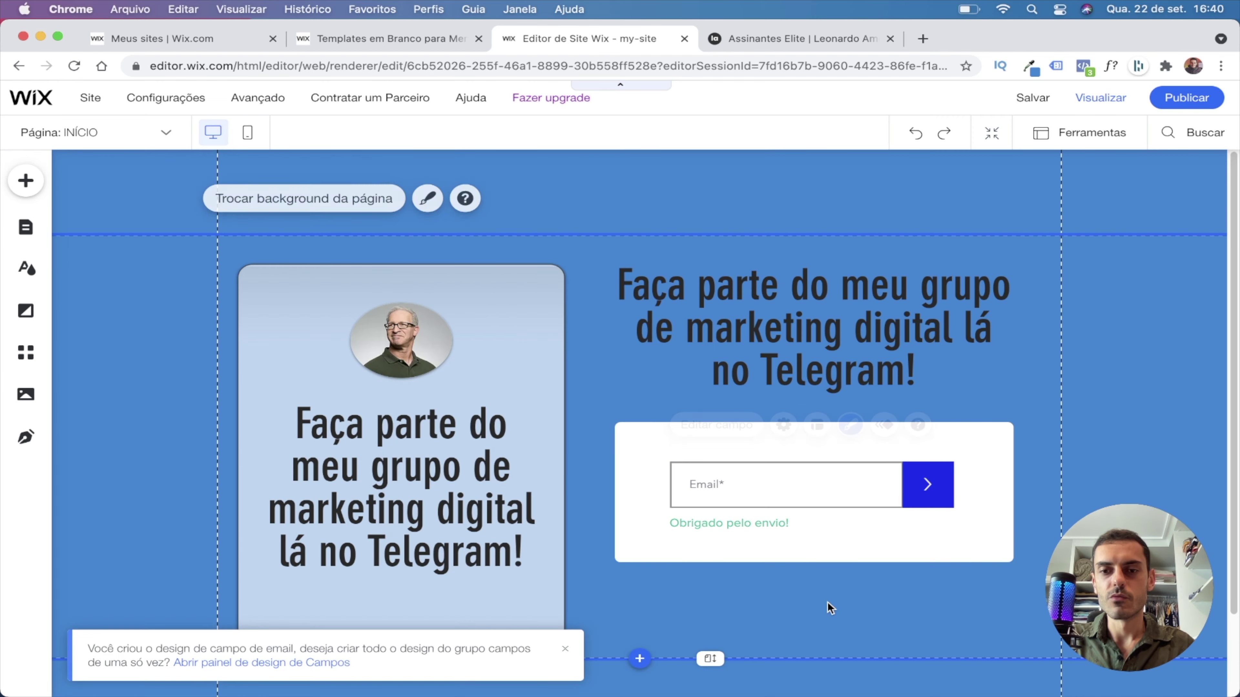
Apply the gradient blue Botão preset to the submit button.
{"action": "double_click", "coordinate": [930, 491]}
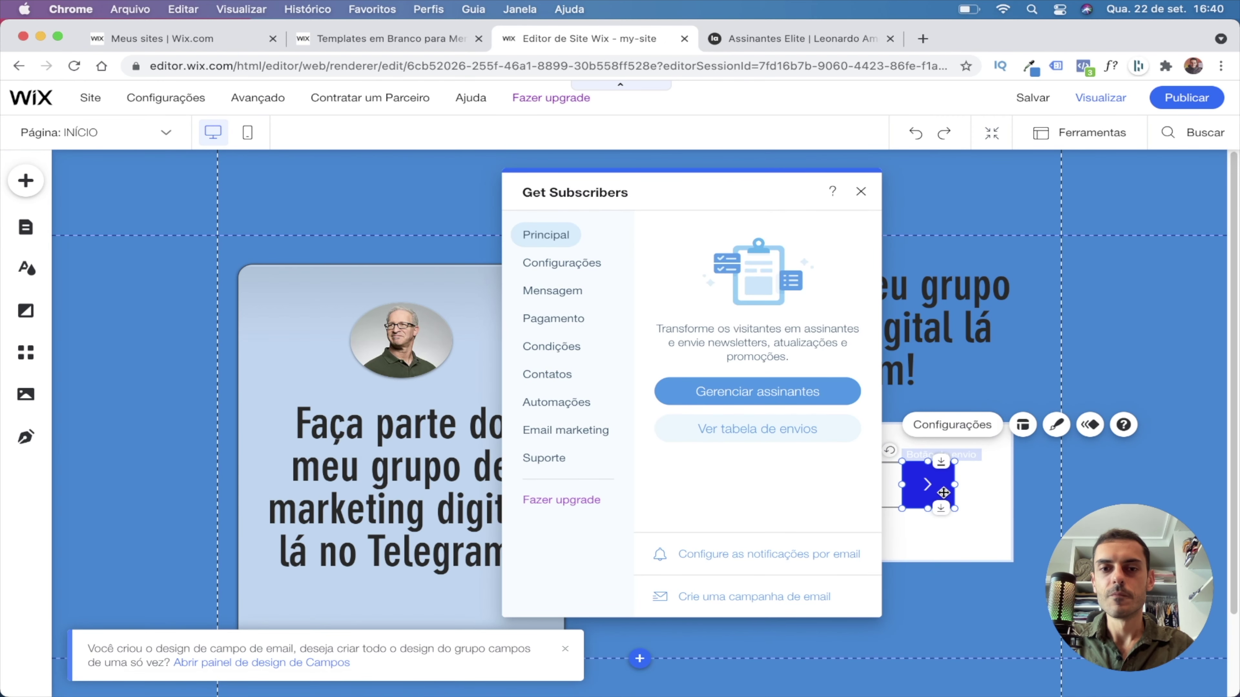
{"action": "left_click", "coordinate": [1057, 425]}
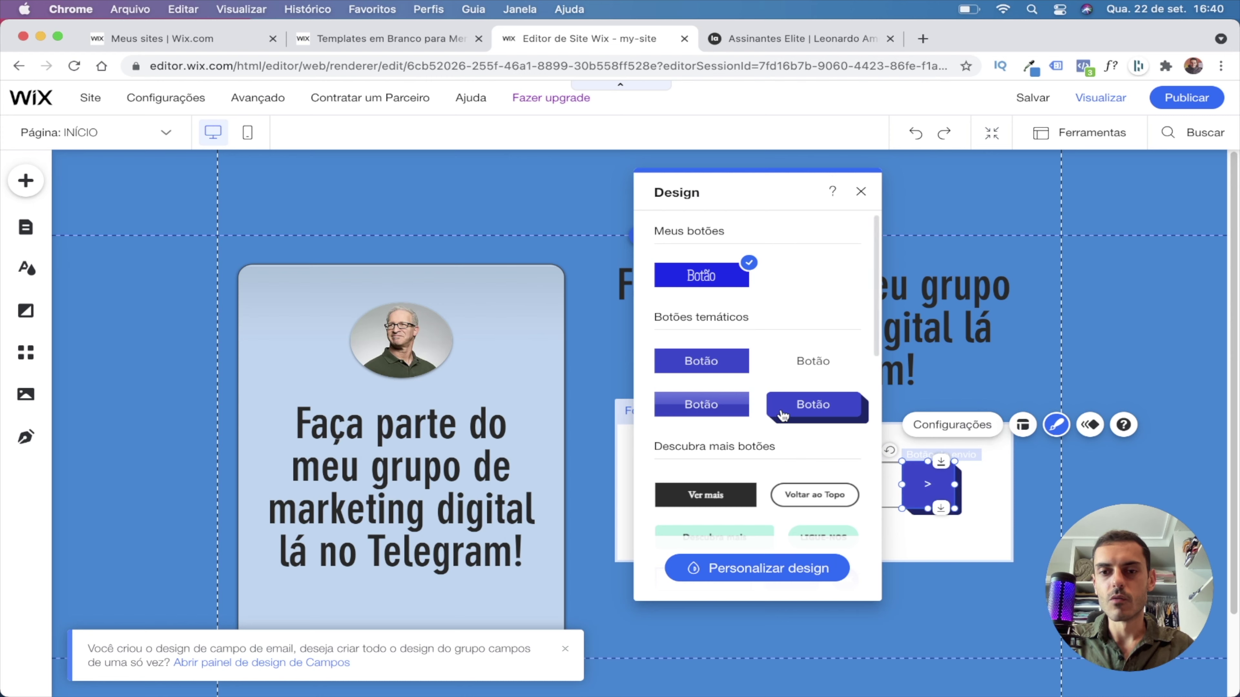
{"action": "left_click", "coordinate": [701, 405]}
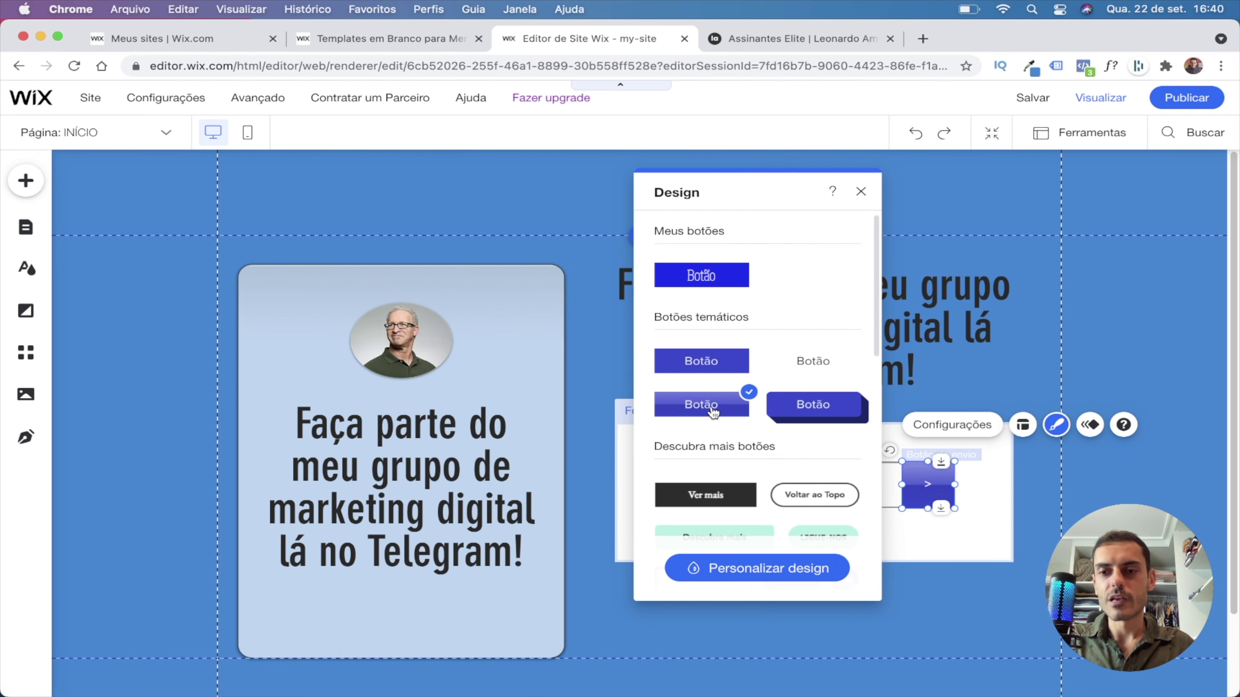
{"action": "key", "text": "Escape"}
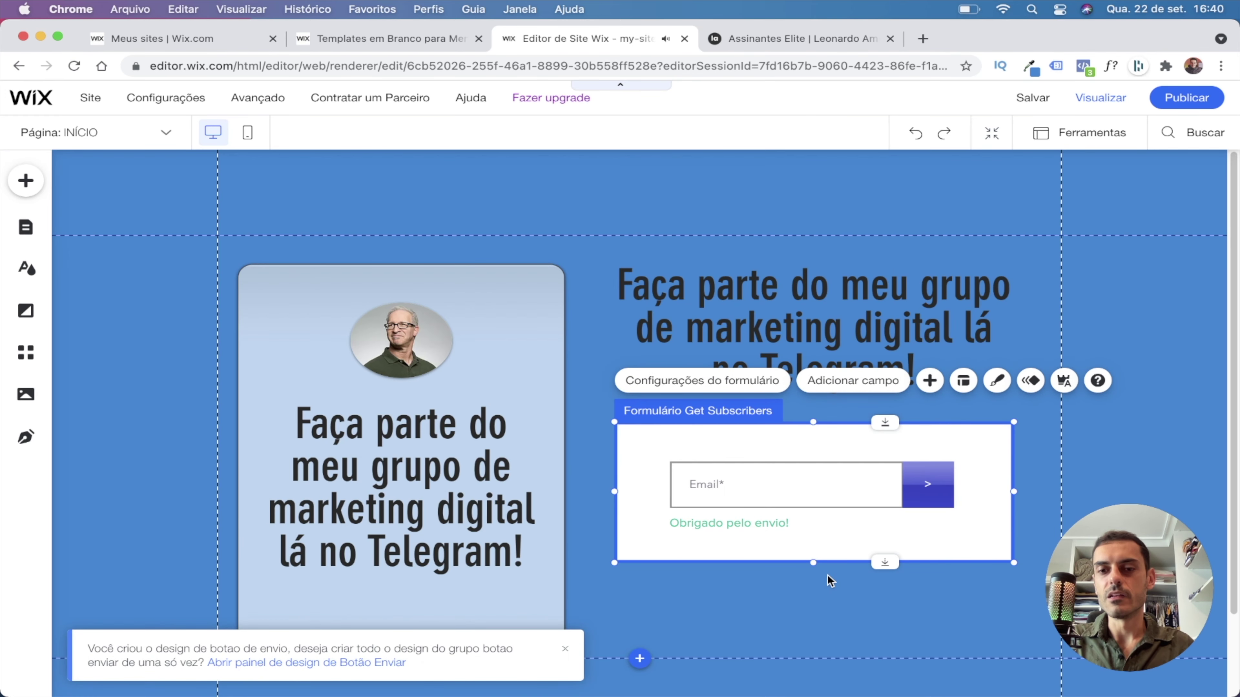
Place the submit button under the email field and stretch it to the field's width.
{"action": "double_click", "coordinate": [928, 488]}
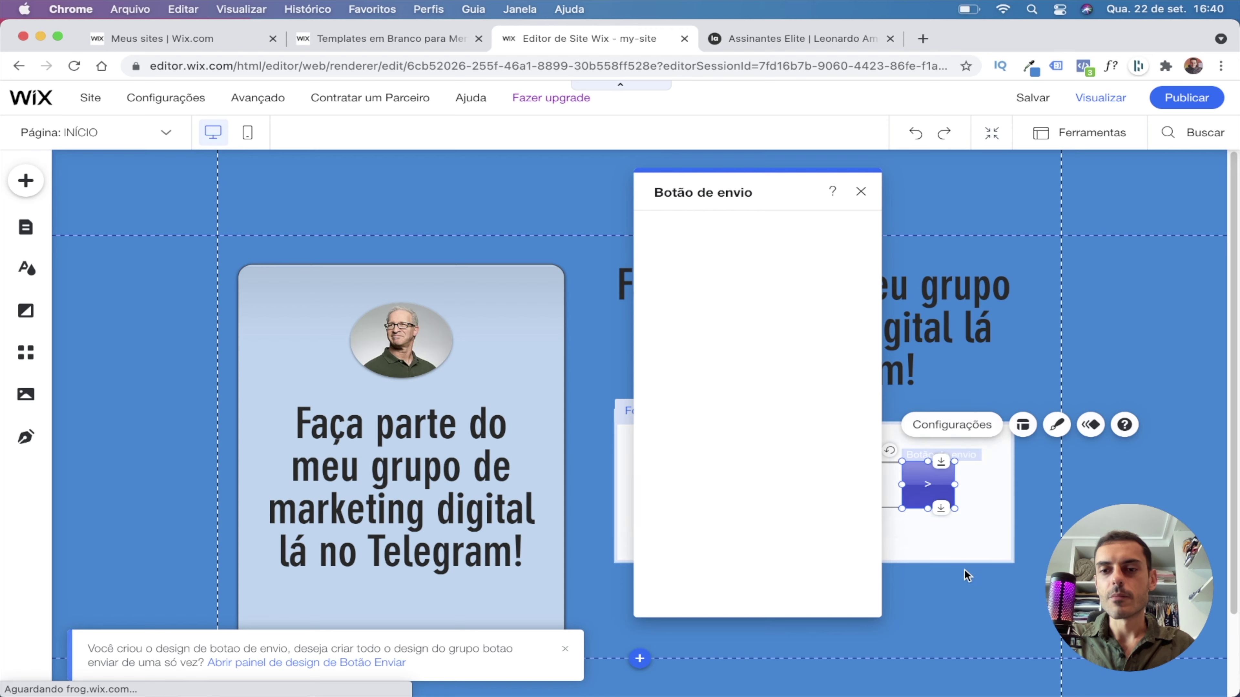
{"action": "left_click_drag", "start_coordinate": [928, 488], "coordinate": [766, 474]}
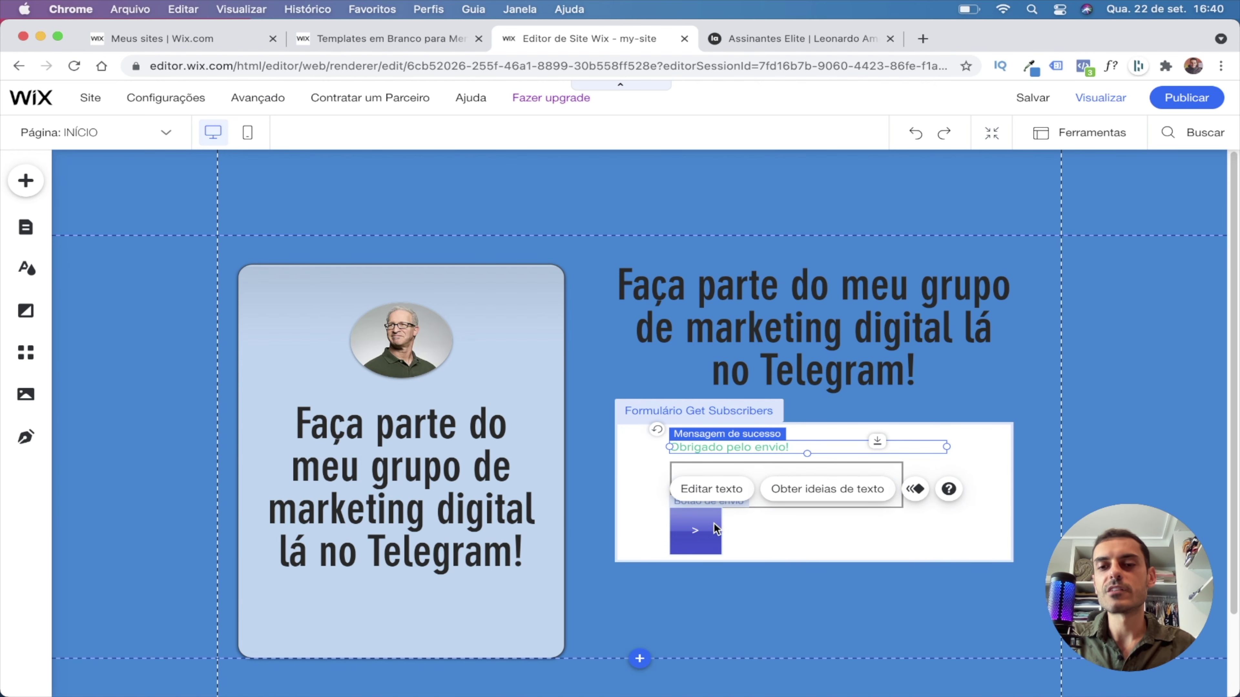
{"action": "left_click", "coordinate": [706, 535]}
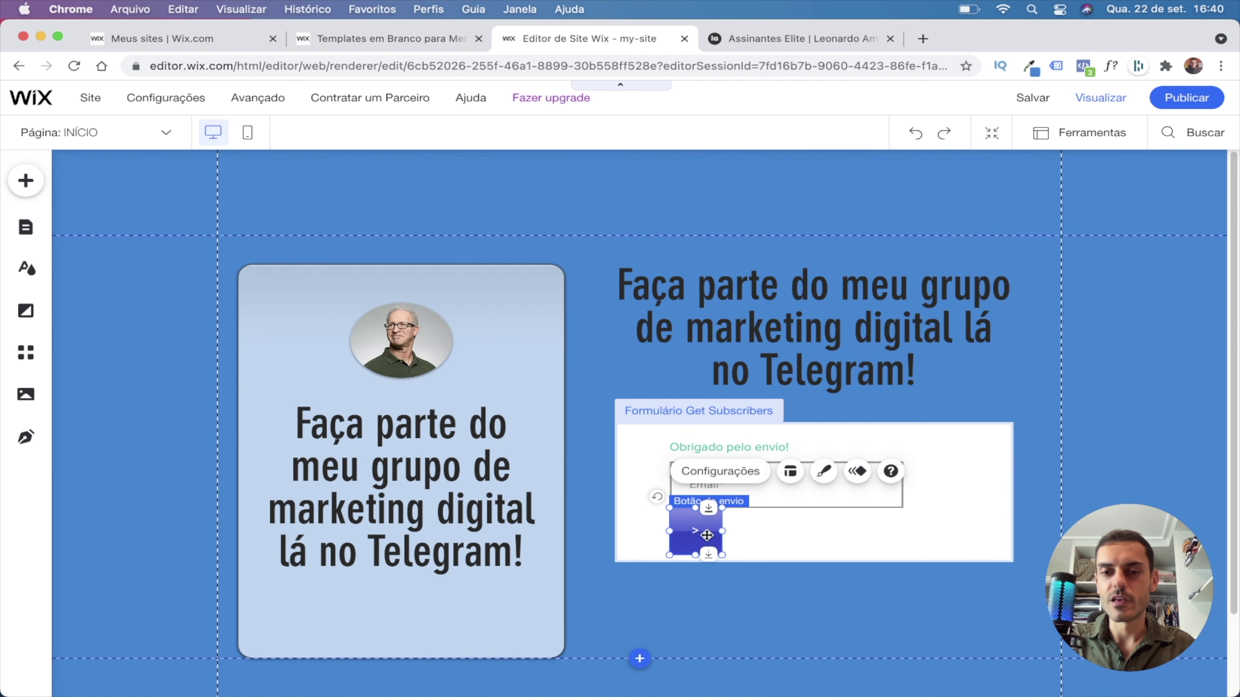
{"action": "left_click_drag", "start_coordinate": [719, 531], "coordinate": [953, 530]}
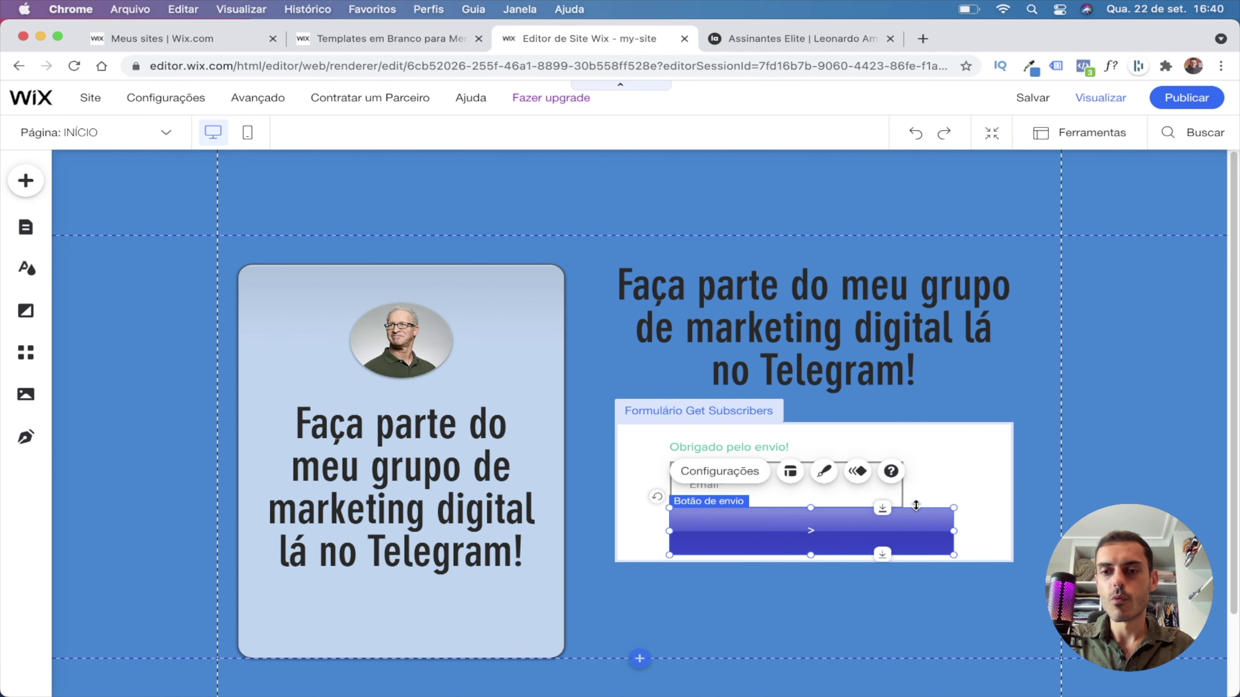
Widen the email field to match, move the field-and-button group up, and raise the heading.
{"action": "double_click", "coordinate": [900, 487]}
{"action": "left_click_drag", "start_coordinate": [902, 484], "coordinate": [952, 485]}
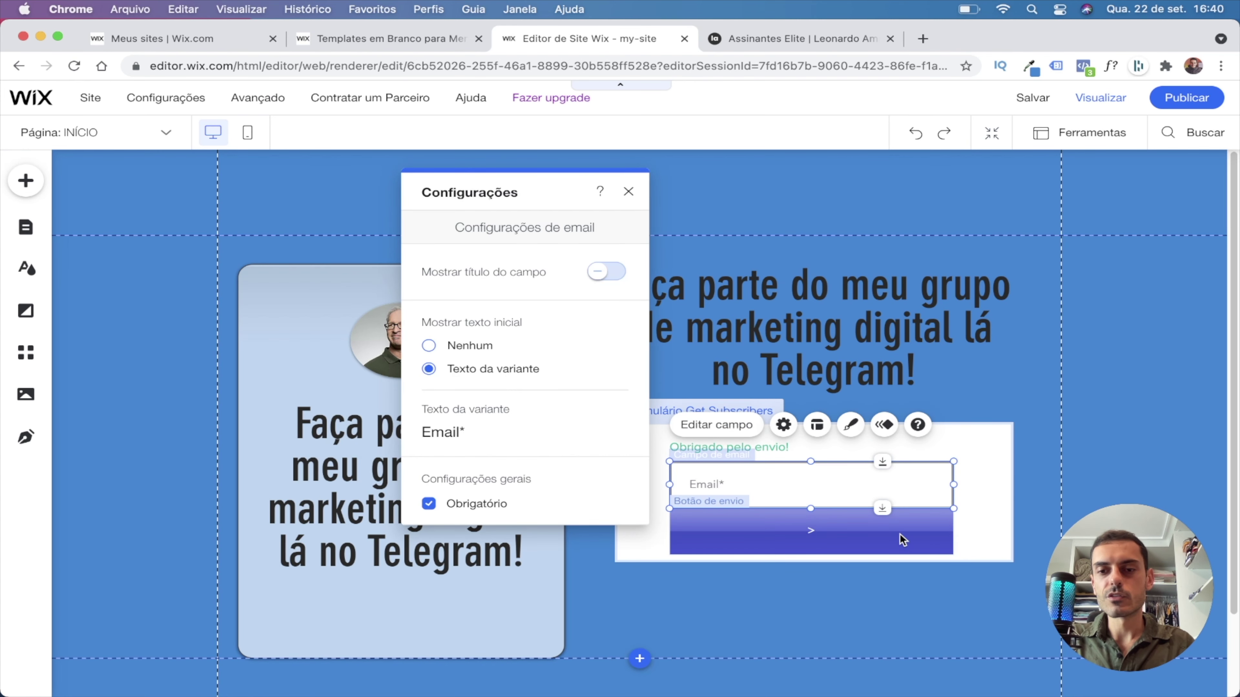
{"action": "left_click", "coordinate": [899, 532]}
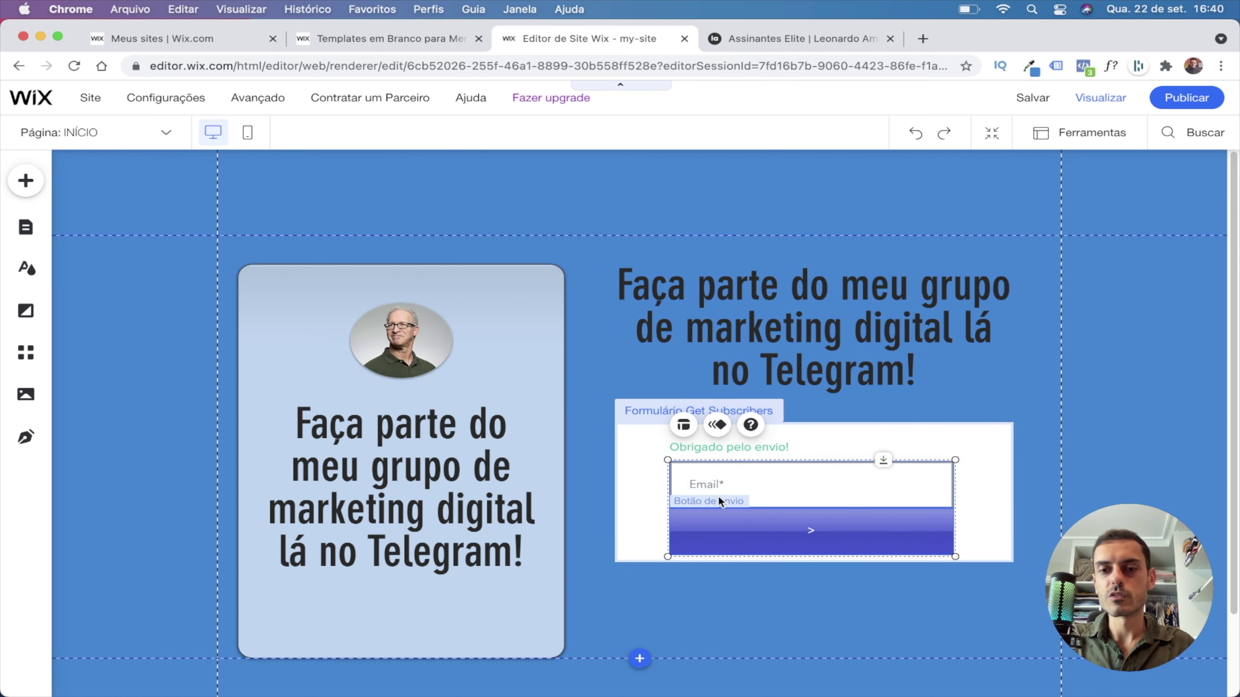
{"action": "mouse_move", "coordinate": [859, 534]}
{"action": "left_mouse_down"}
{"action": "mouse_move", "coordinate": [896, 513]}
{"action": "mouse_move", "coordinate": [859, 514]}
{"action": "left_mouse_up"}
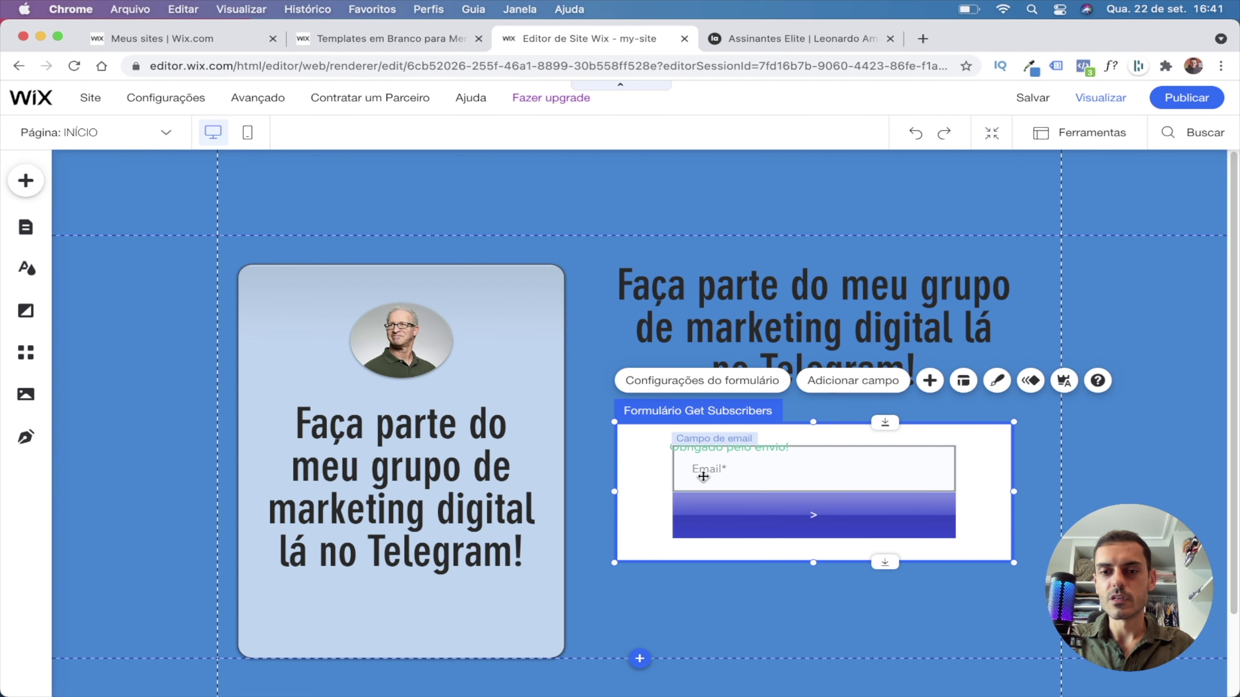
{"action": "left_click", "coordinate": [664, 446]}
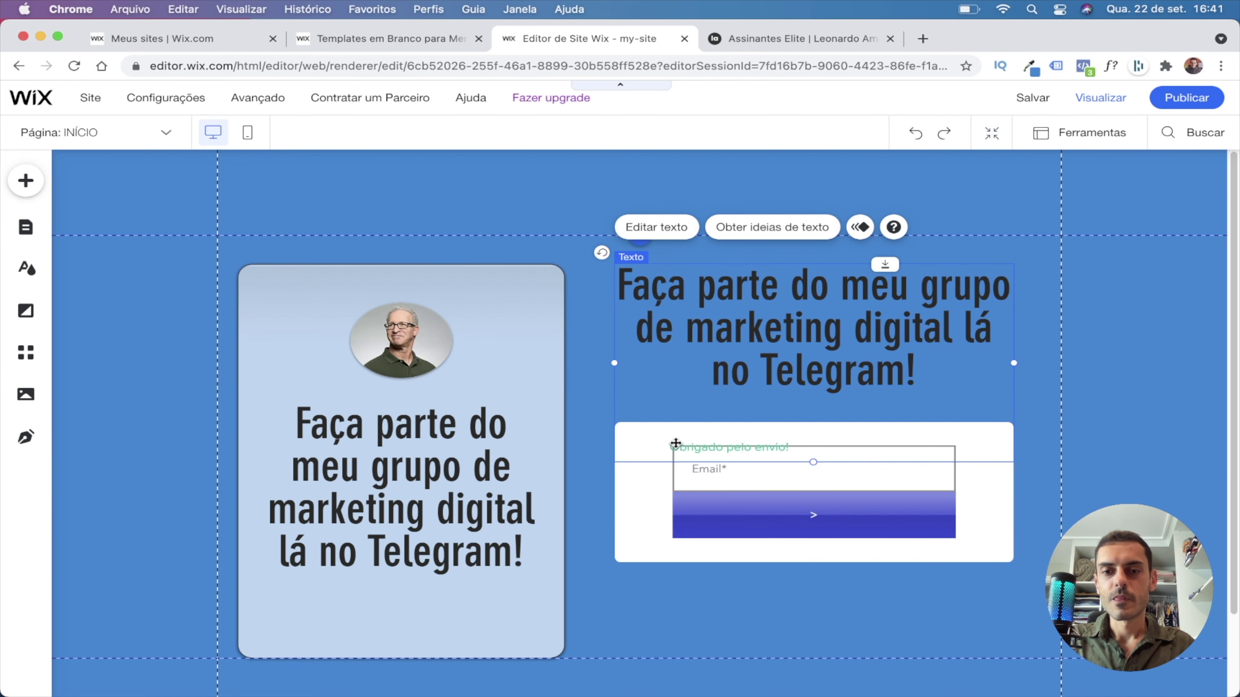
{"action": "left_click_drag", "start_coordinate": [673, 443], "coordinate": [685, 409]}
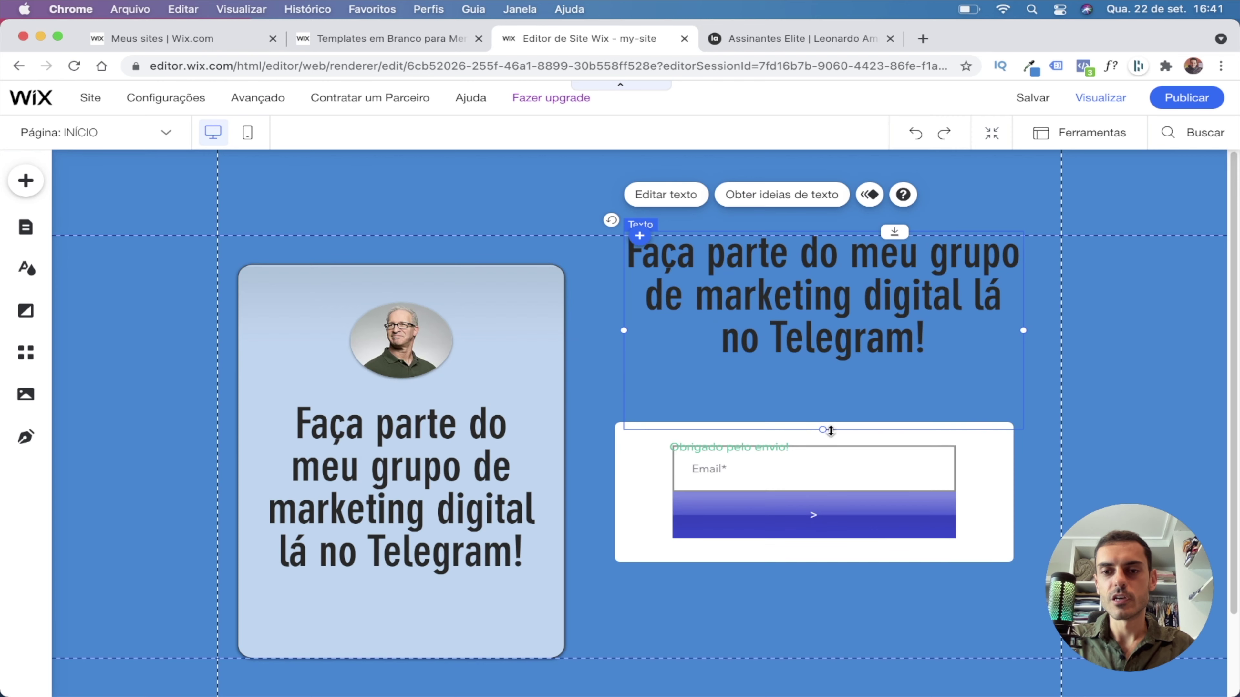
Shorten the heading box, make its text white, and nudge it slightly lower.
{"action": "left_click_drag", "start_coordinate": [825, 433], "coordinate": [823, 388]}
{"action": "left_click", "coordinate": [780, 398]}
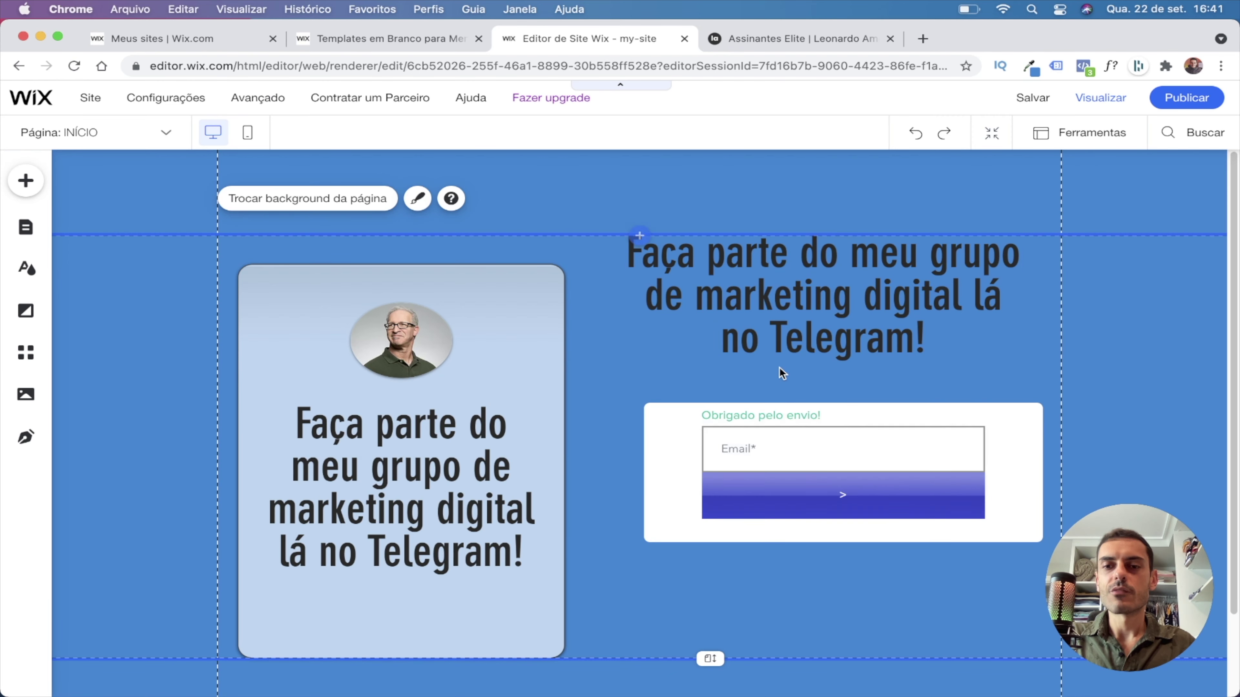
{"action": "left_click", "coordinate": [810, 311]}
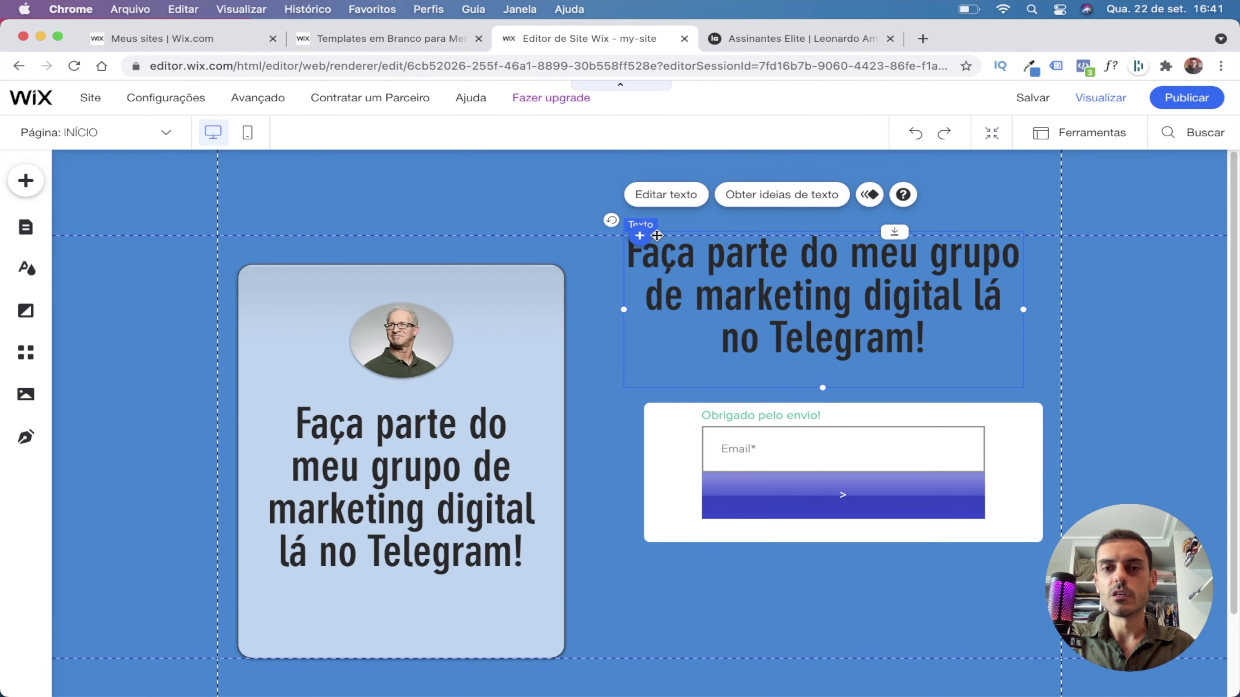
{"action": "left_click", "coordinate": [668, 195]}
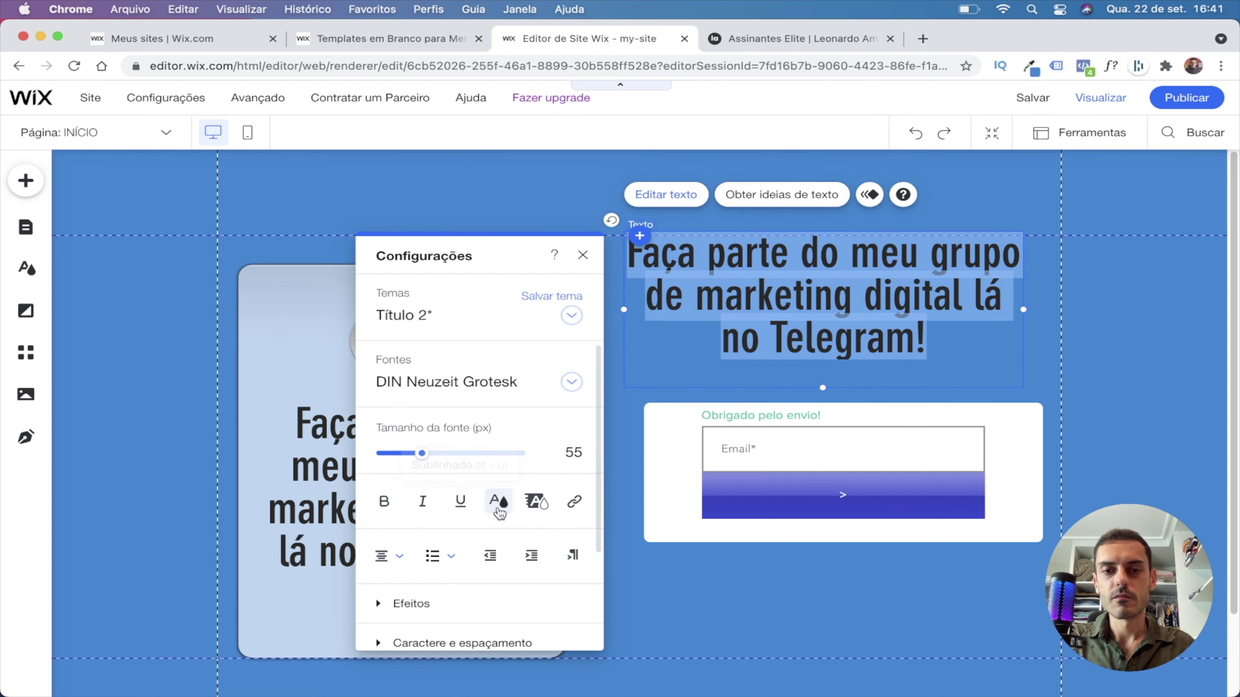
{"action": "left_click", "coordinate": [498, 501]}
{"action": "left_click", "coordinate": [371, 371]}
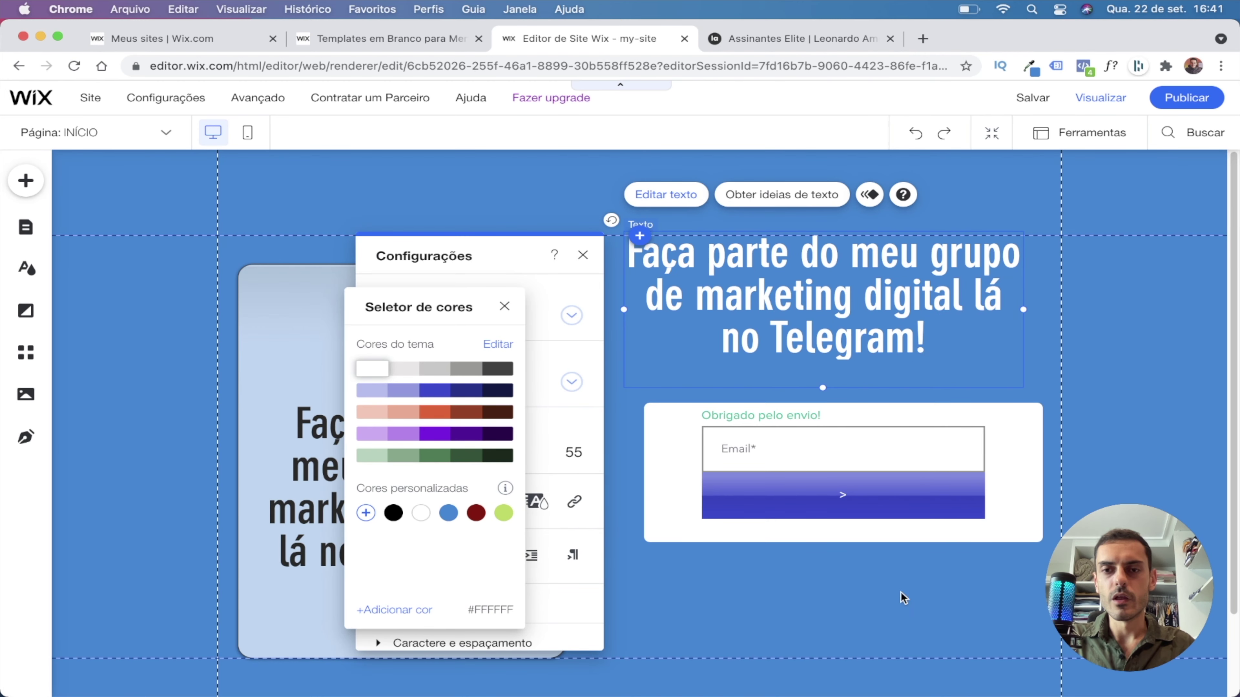
{"action": "left_click", "coordinate": [900, 622]}
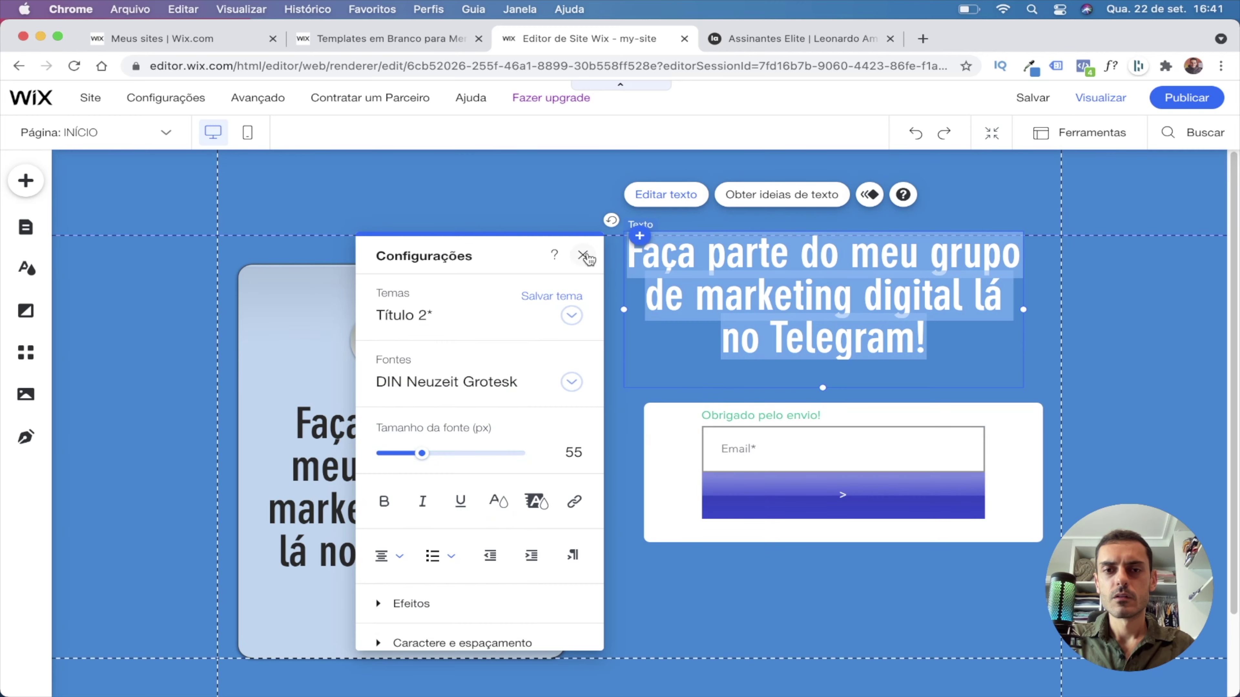
{"action": "left_click", "coordinate": [583, 254]}
{"action": "left_click_drag", "start_coordinate": [865, 310], "coordinate": [868, 341]}
Replace the heading with 'Preencha os dados abaixo para receber o link do grupo!' copied from the reference page.
{"action": "left_click", "coordinate": [768, 41]}
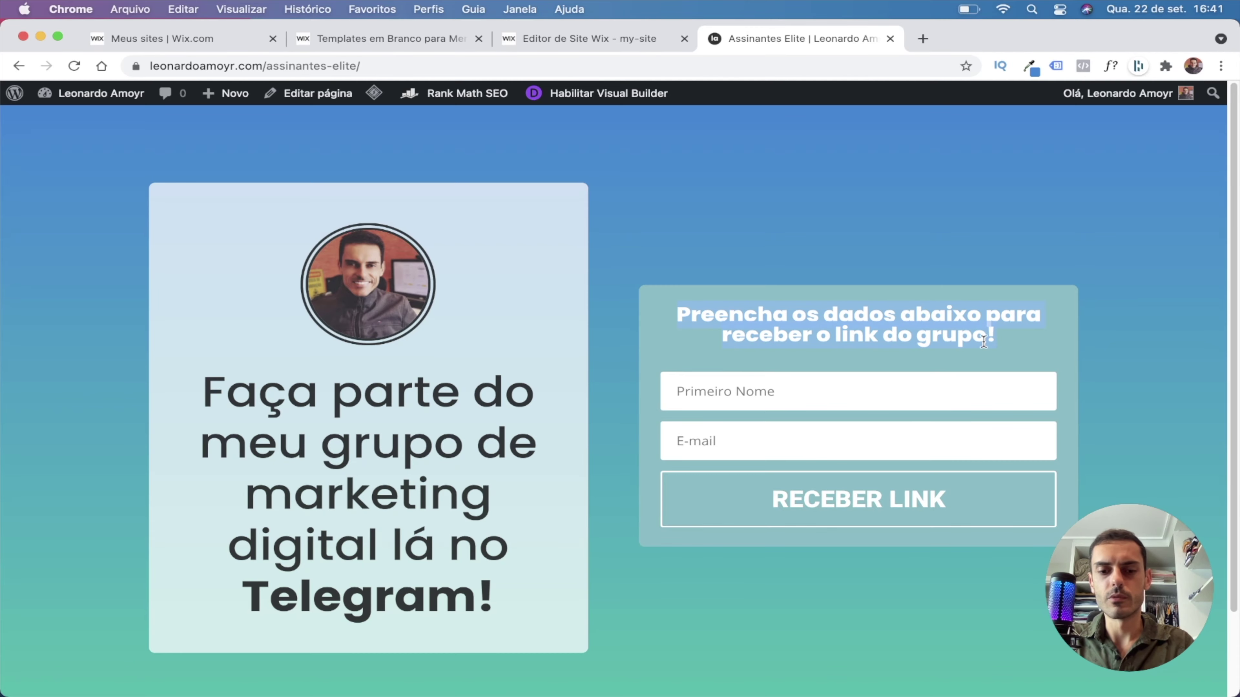
{"action": "left_click", "coordinate": [609, 44]}
{"action": "double_click", "coordinate": [762, 310]}
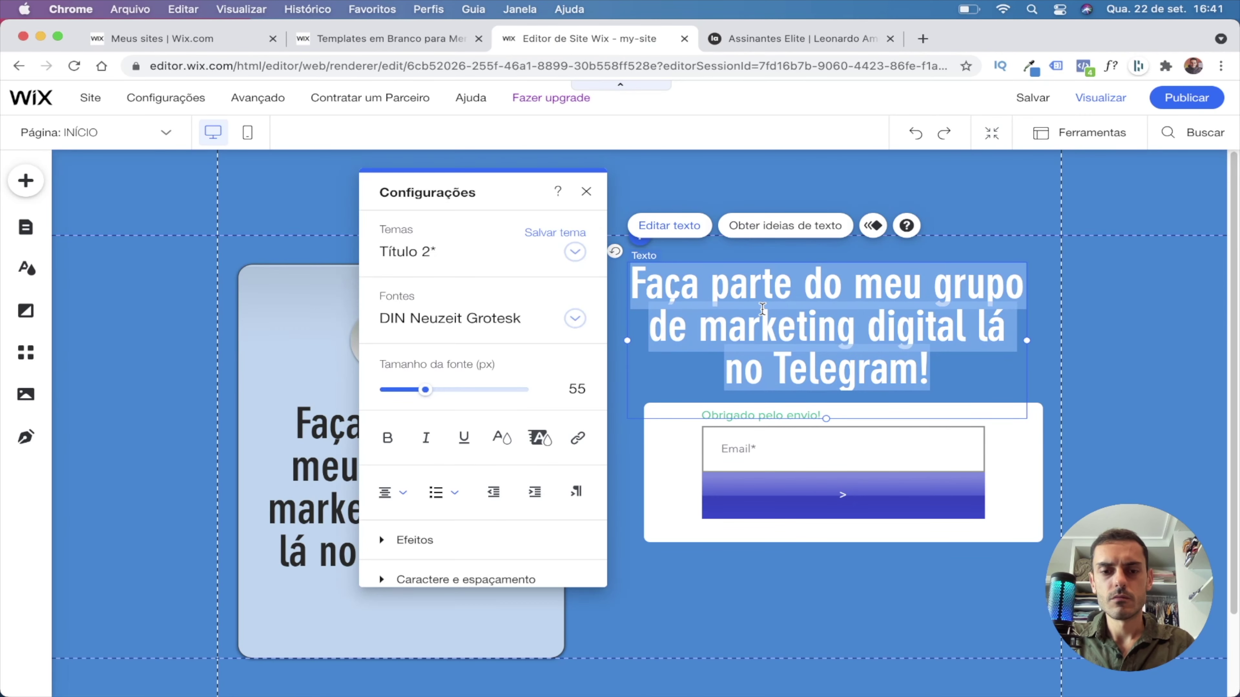
{"action": "type", "text": "Preencha os dados abaixo para receber o link do grupo!"}
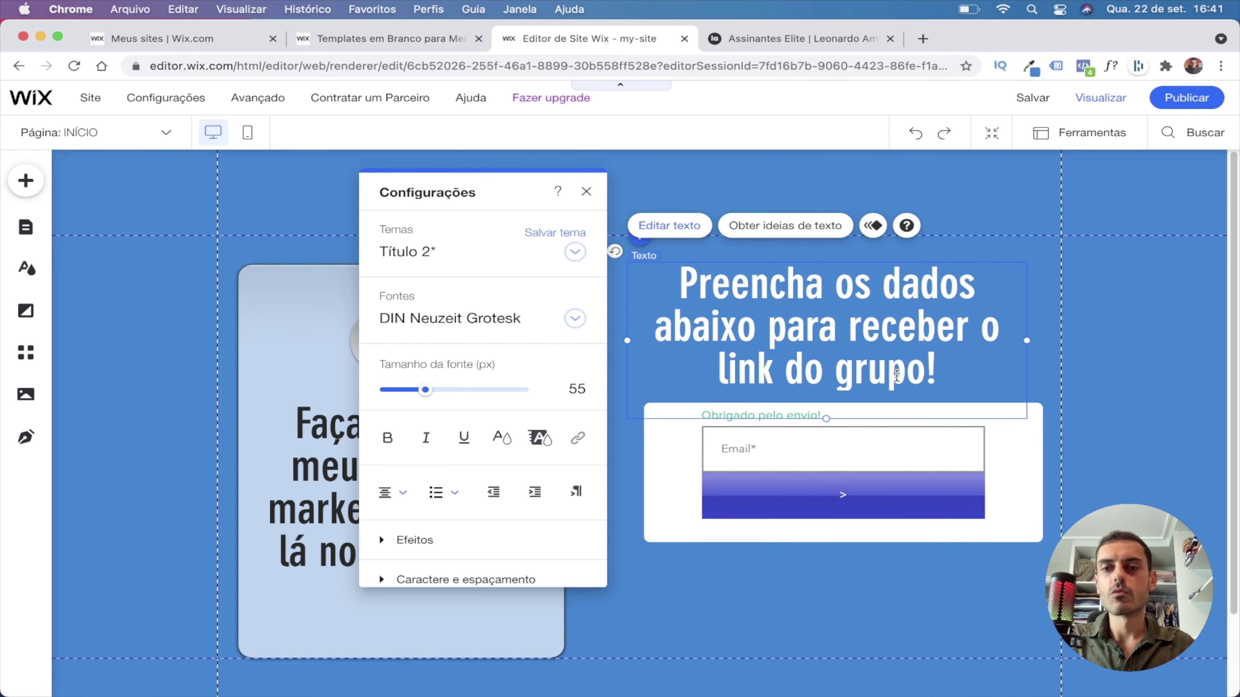
{"action": "left_click", "coordinate": [885, 573]}
{"action": "left_click", "coordinate": [825, 414]}
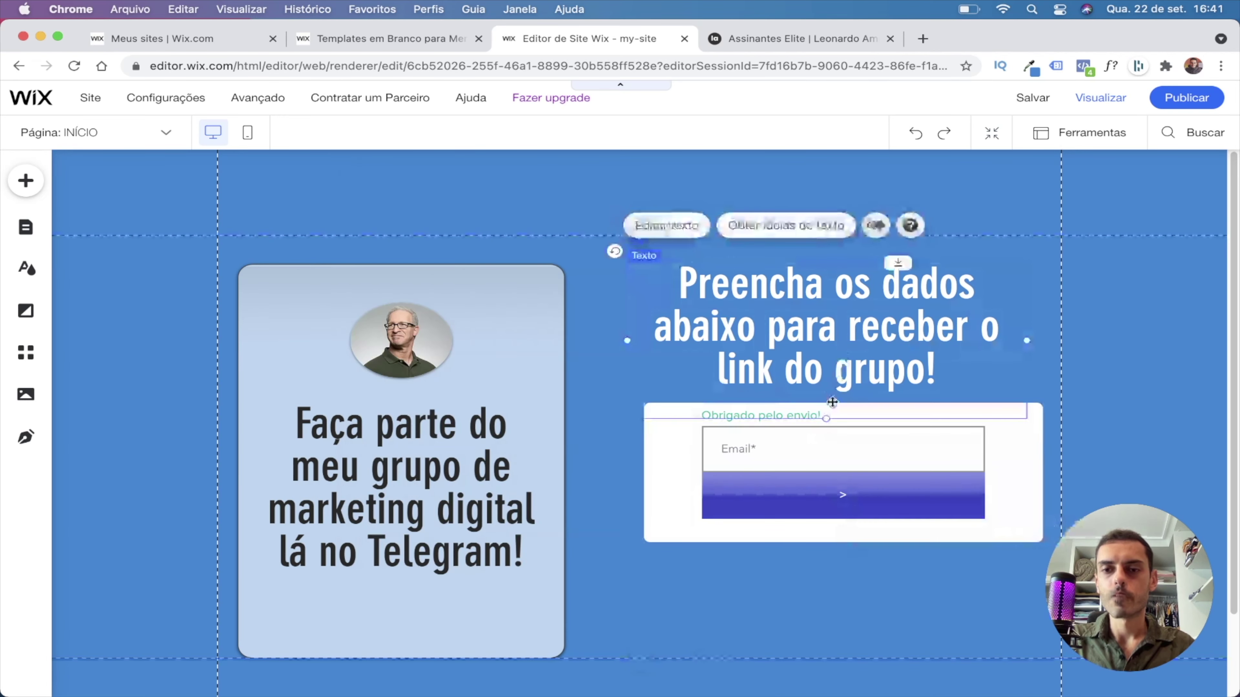
Shorten the heading box, move the form lower, and narrow it from both sides.
{"action": "left_click_drag", "start_coordinate": [825, 418], "coordinate": [826, 410]}
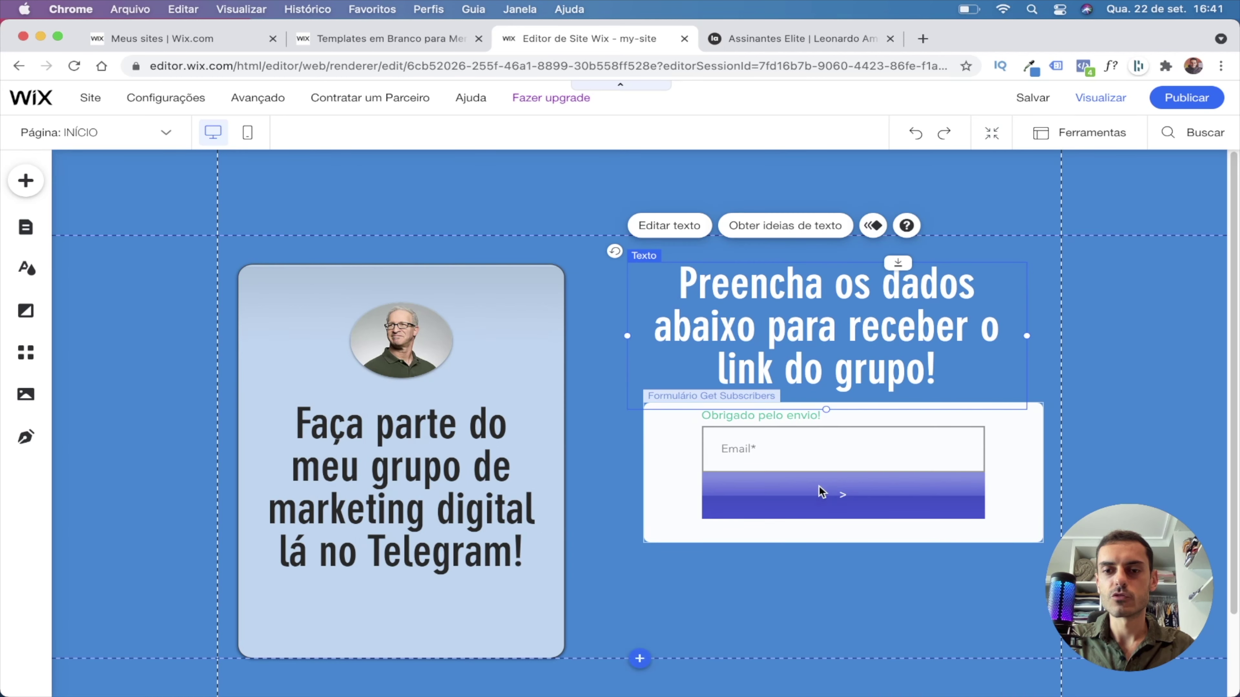
{"action": "left_click_drag", "start_coordinate": [802, 494], "coordinate": [802, 523]}
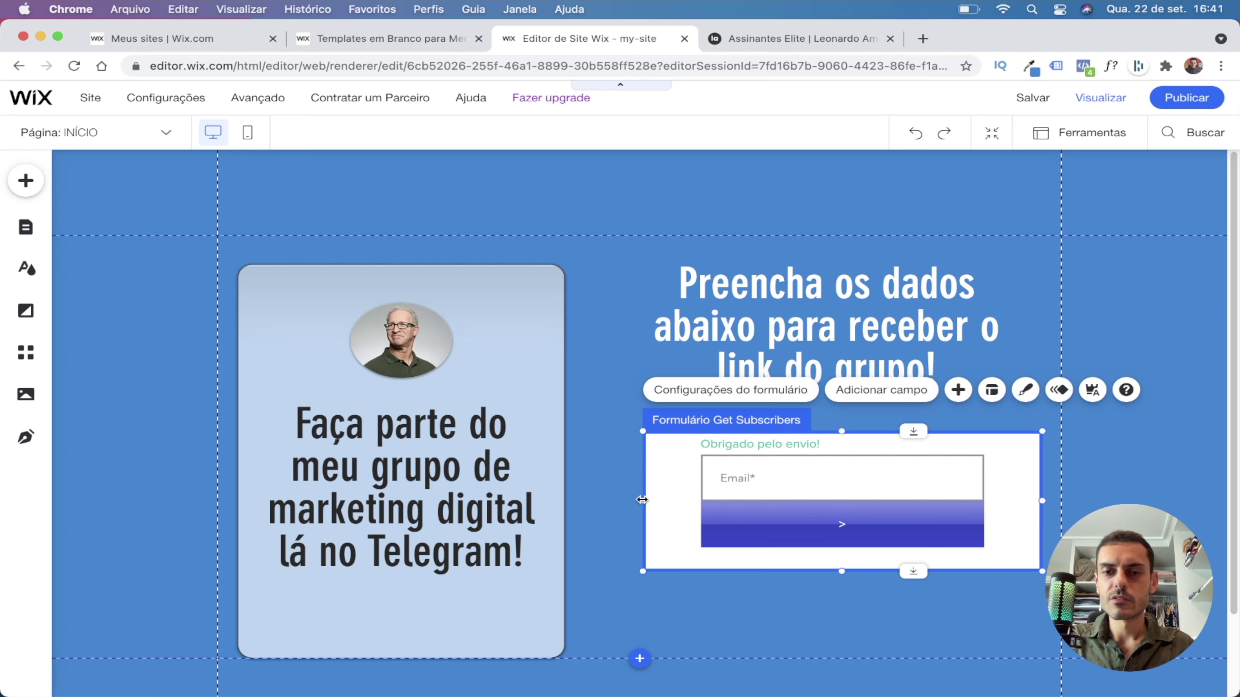
{"action": "left_click_drag", "start_coordinate": [642, 499], "coordinate": [673, 499]}
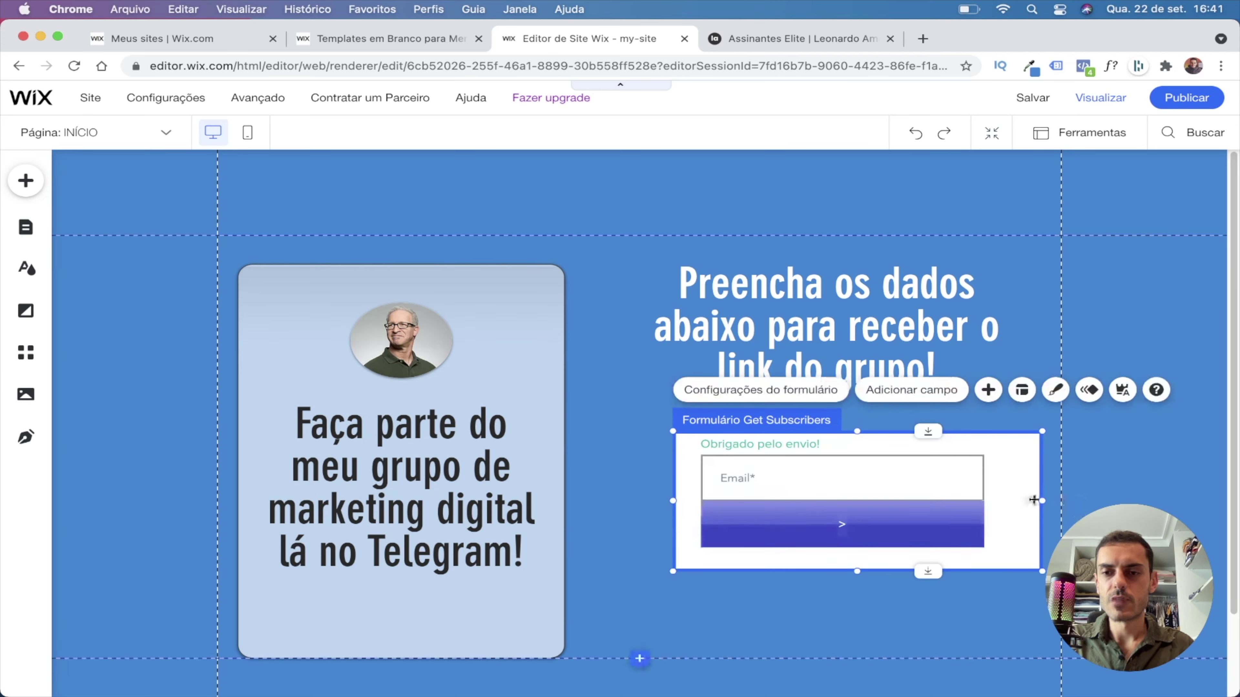
{"action": "left_click_drag", "start_coordinate": [1042, 500], "coordinate": [1013, 505]}
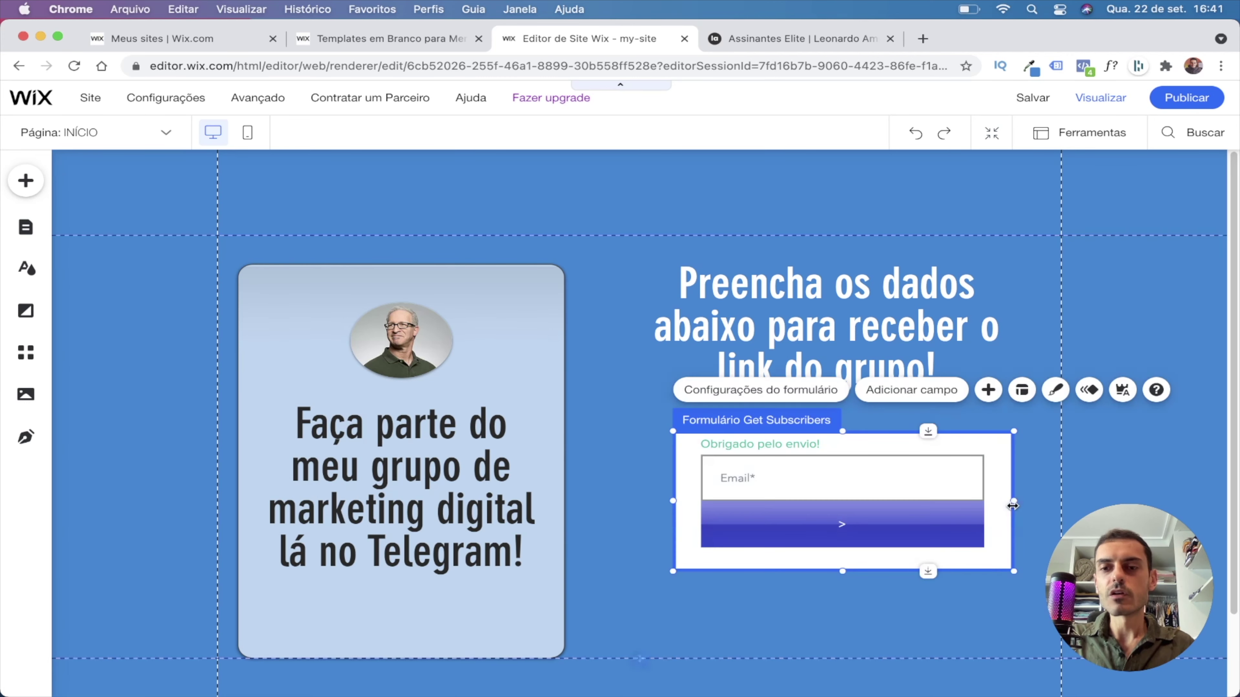
{"action": "left_click", "coordinate": [945, 640]}
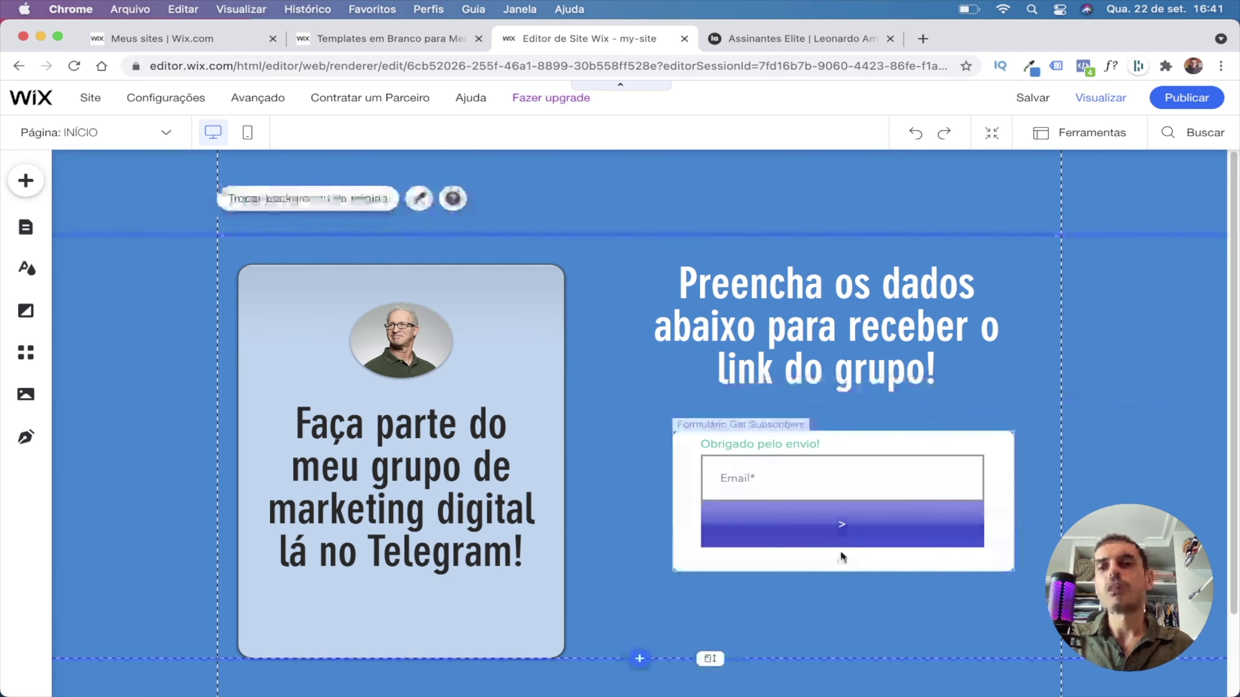
Set the form background opacity to 0% and move the form up just under the heading.
{"action": "left_click", "coordinate": [688, 567]}
{"action": "double_click", "coordinate": [686, 566]}
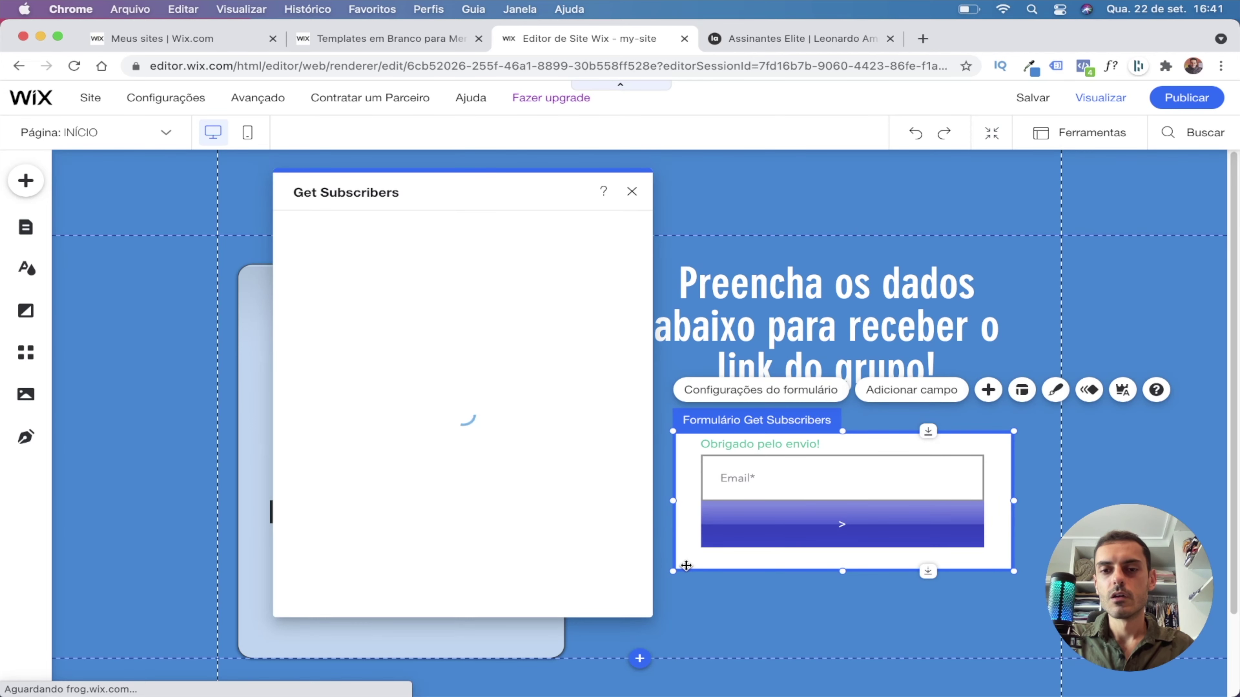
{"action": "left_click", "coordinate": [1055, 391]}
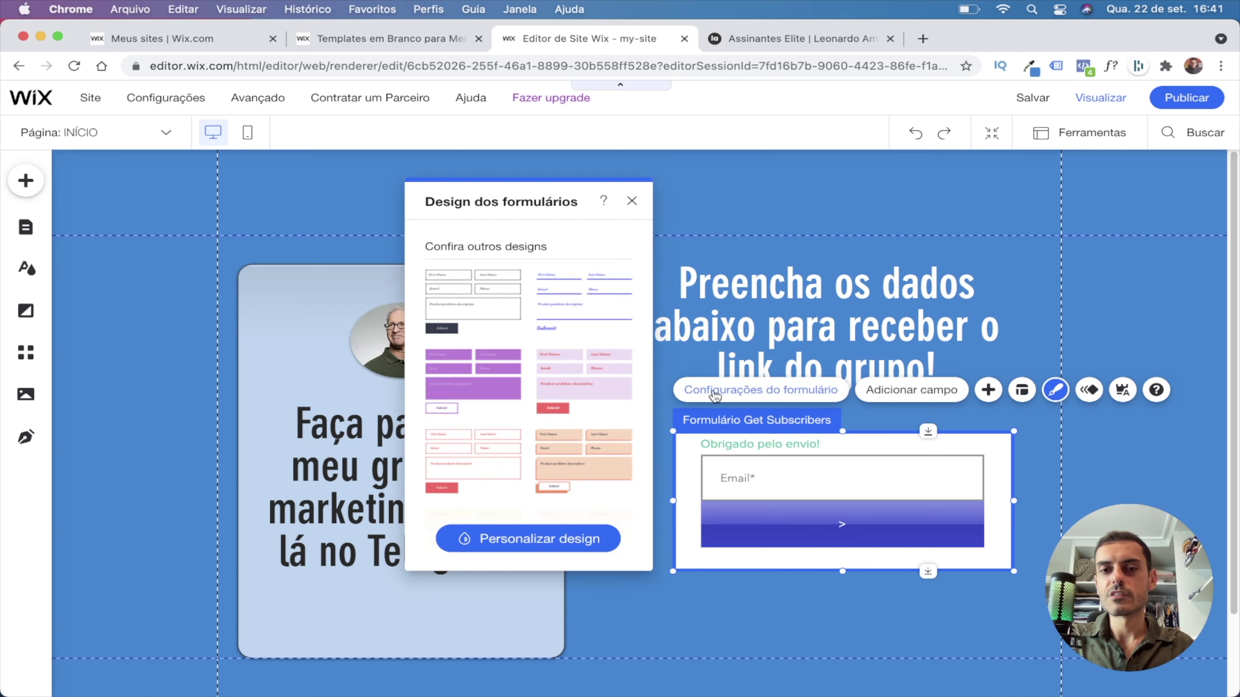
{"action": "left_click", "coordinate": [547, 539]}
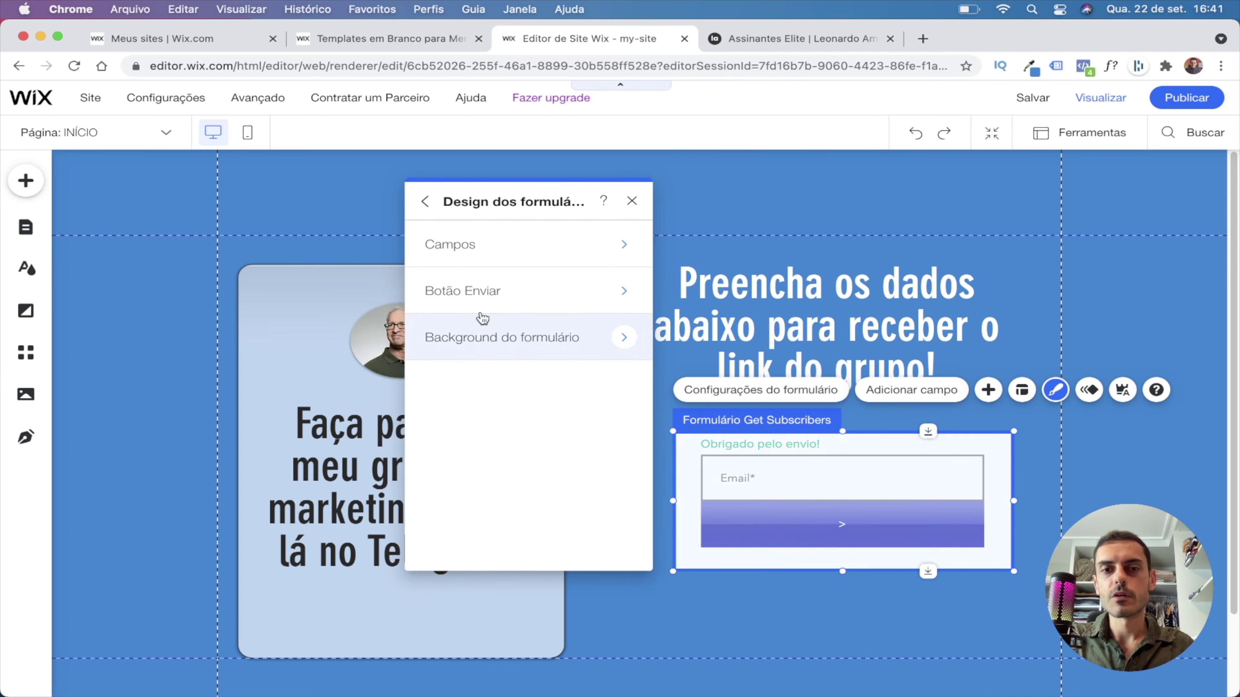
{"action": "left_click", "coordinate": [616, 339]}
{"action": "left_click", "coordinate": [538, 245]}
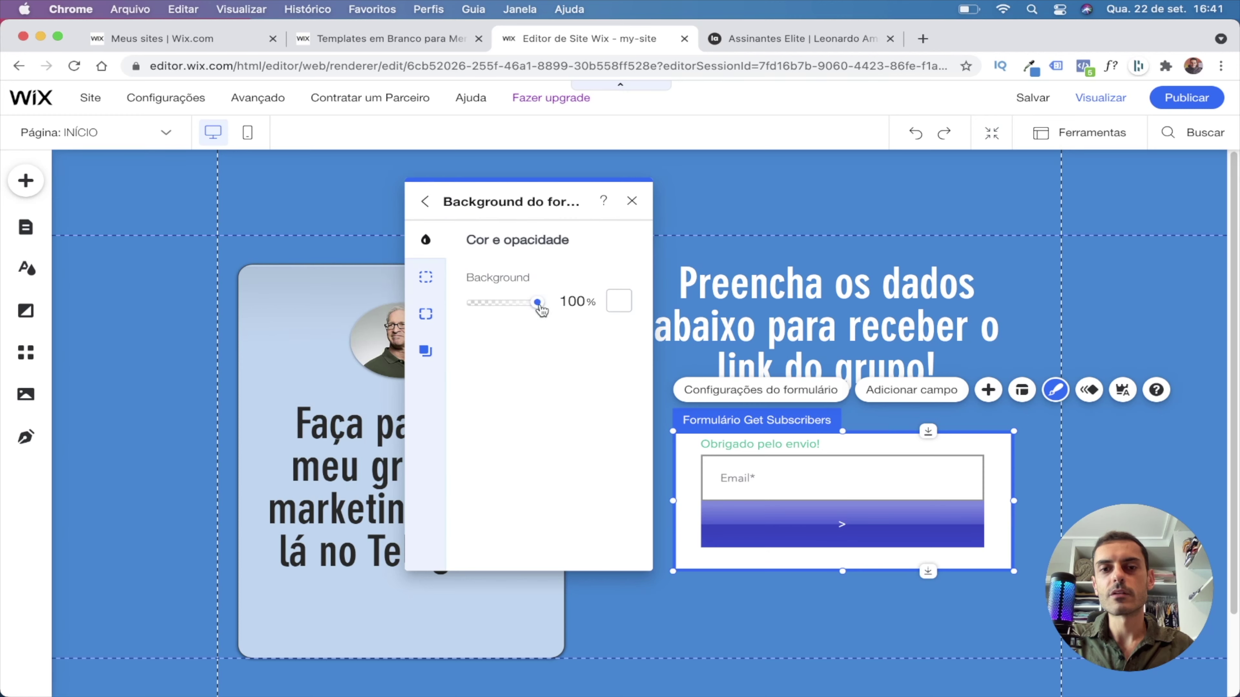
{"action": "left_click_drag", "start_coordinate": [539, 308], "coordinate": [429, 318]}
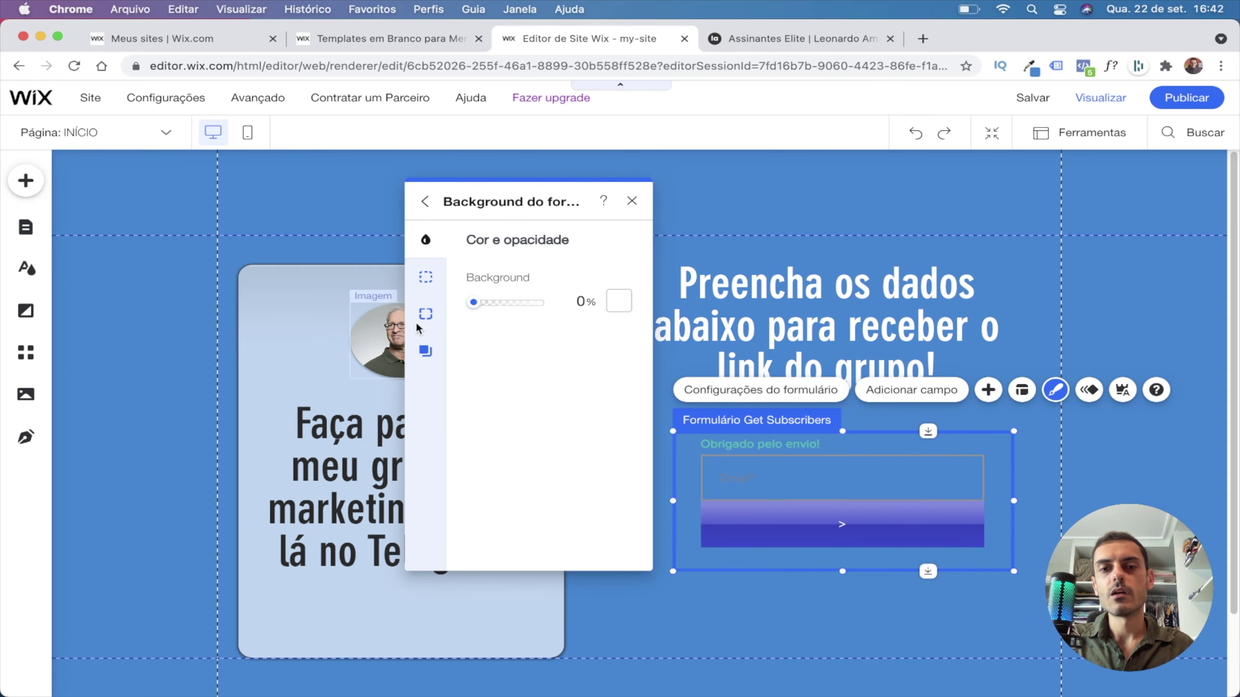
{"action": "key", "text": "super+z"}
{"action": "key", "text": "super+shift+z"}
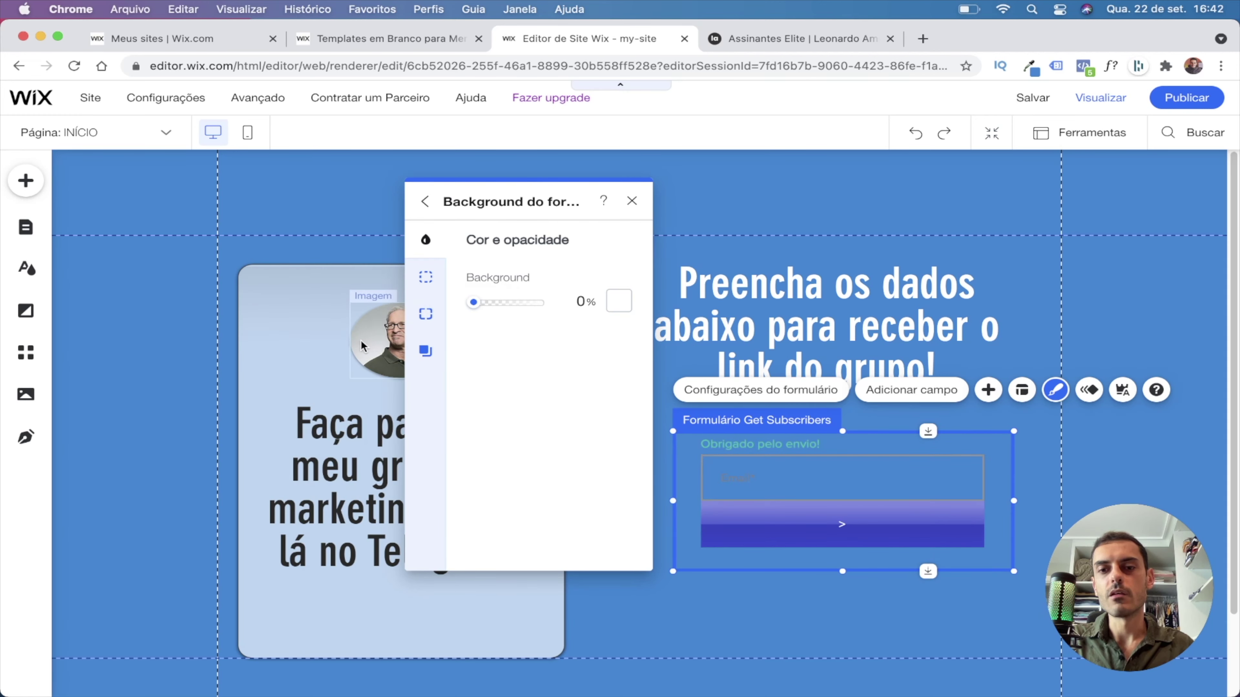
{"action": "left_click", "coordinate": [823, 608]}
{"action": "left_click_drag", "start_coordinate": [766, 543], "coordinate": [742, 525]}
{"action": "left_click", "coordinate": [809, 477]}
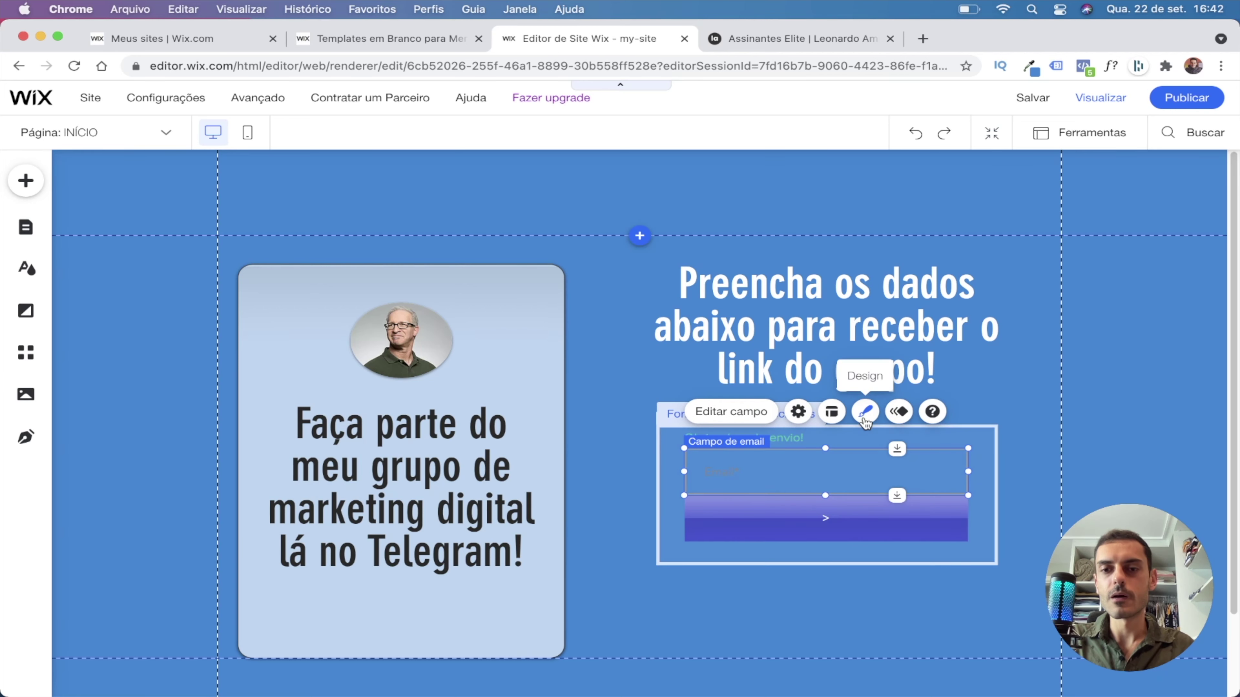
Make the email field background fully opaque white.
{"action": "left_click", "coordinate": [865, 413]}
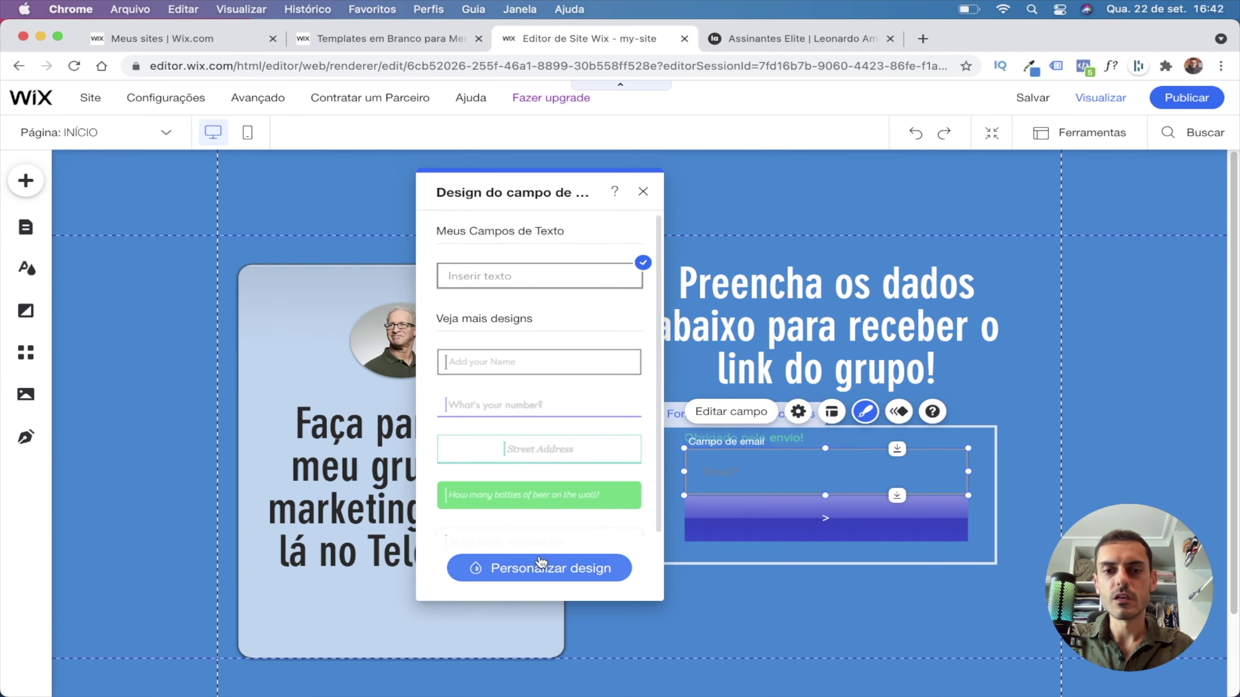
{"action": "left_click", "coordinate": [542, 569]}
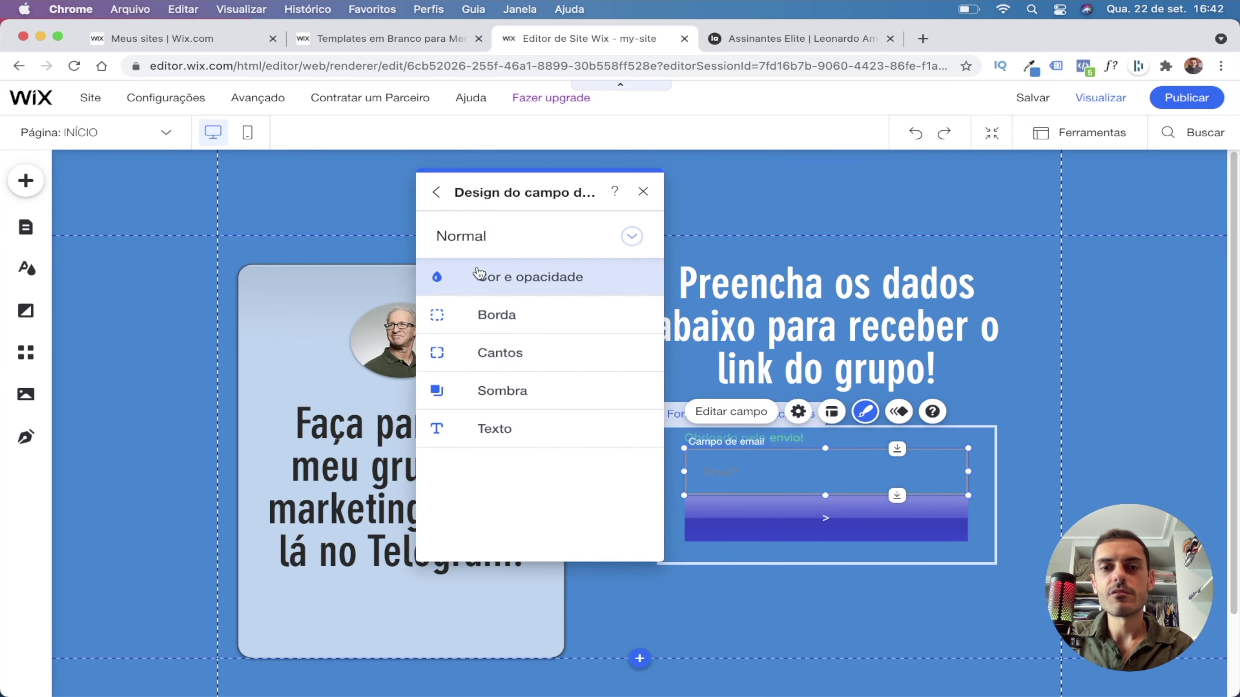
{"action": "left_click", "coordinate": [485, 278]}
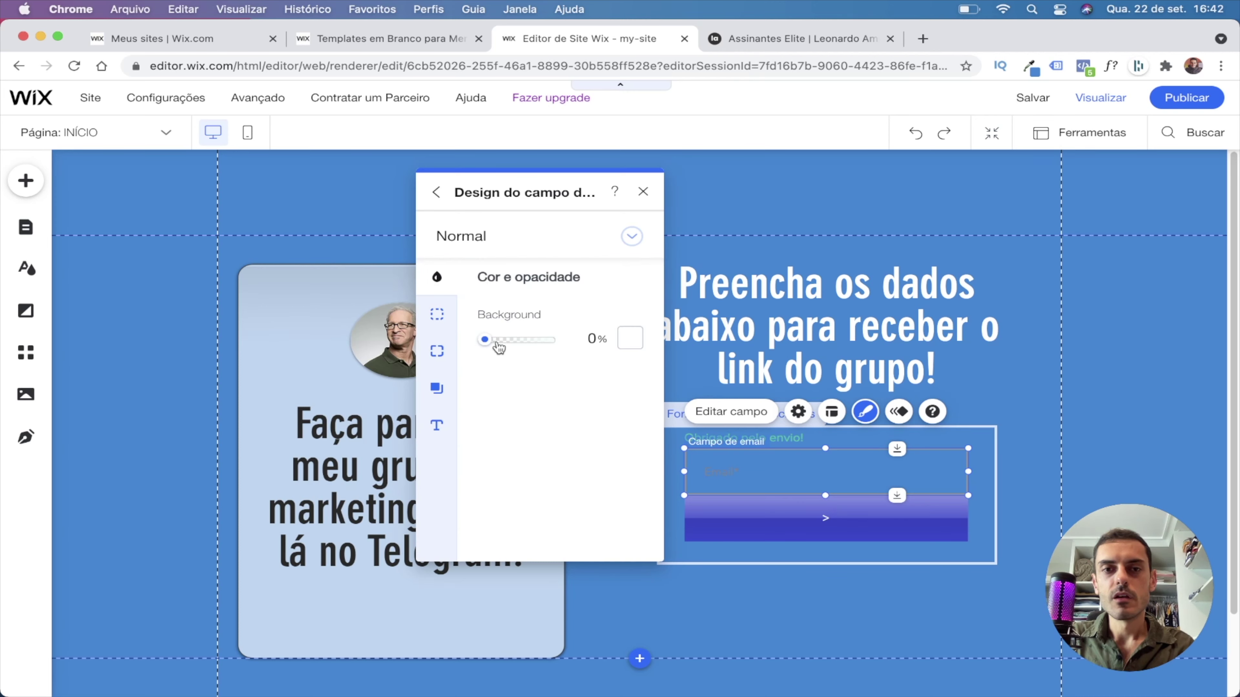
{"action": "left_click_drag", "start_coordinate": [486, 340], "coordinate": [610, 344]}
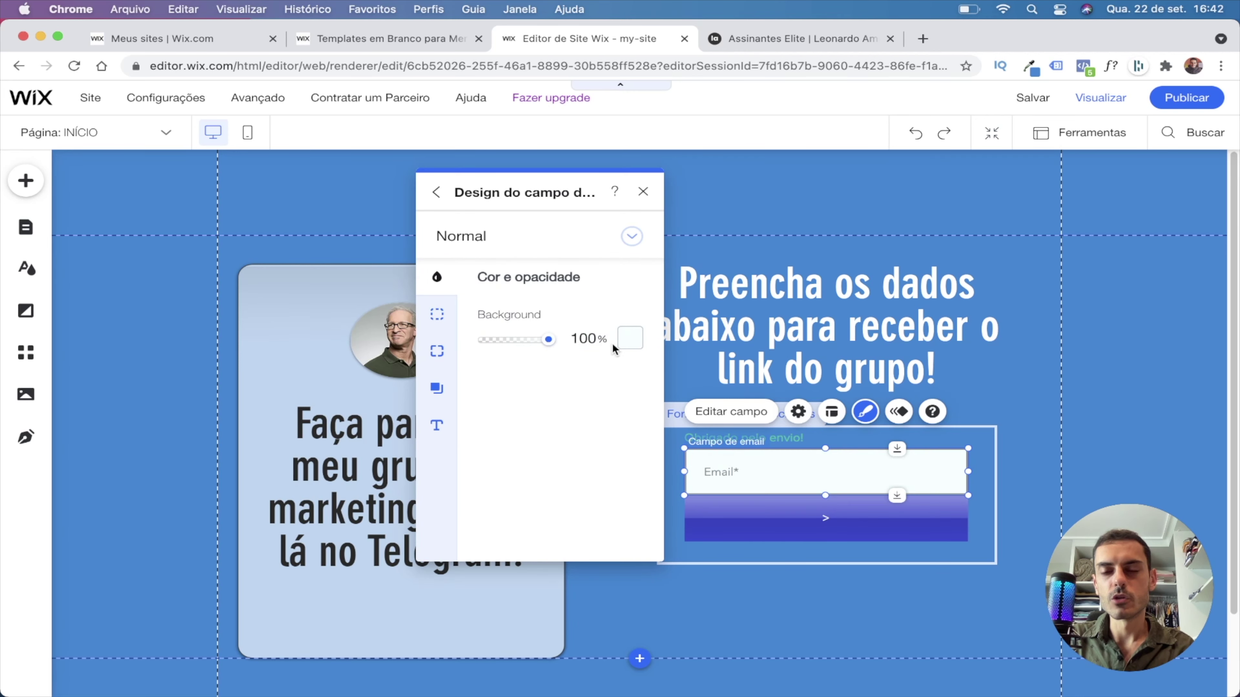
{"action": "left_click", "coordinate": [629, 340]}
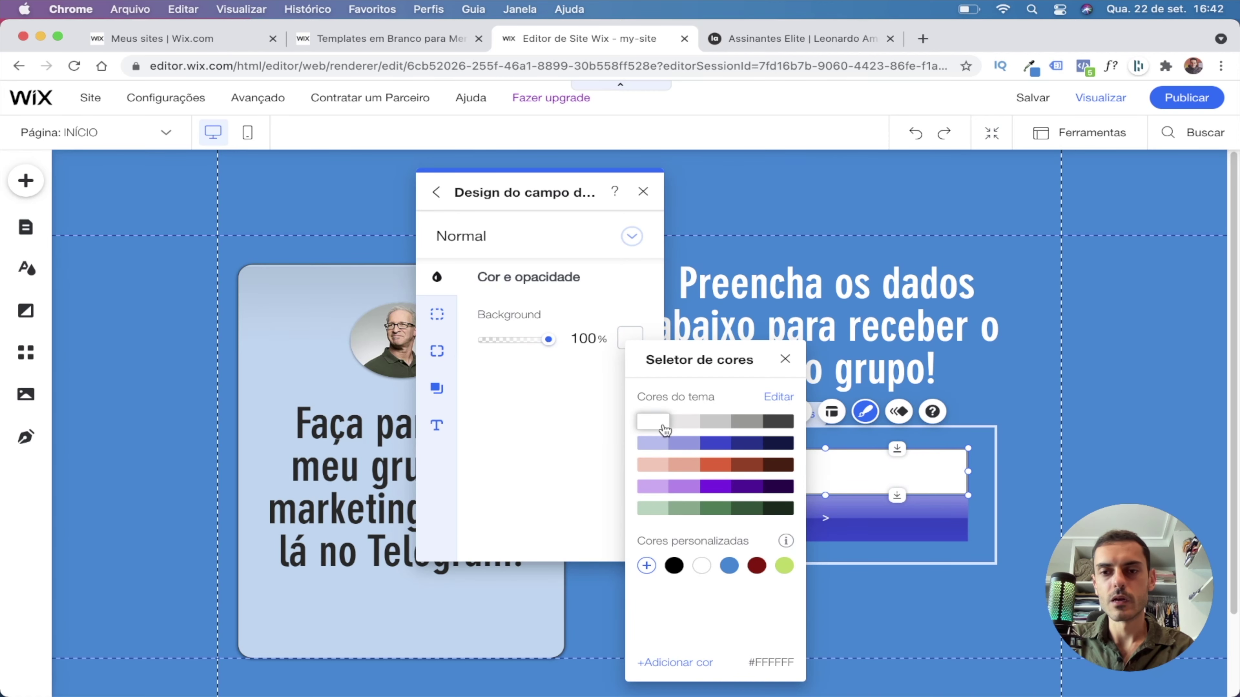
{"action": "left_click", "coordinate": [1052, 454]}
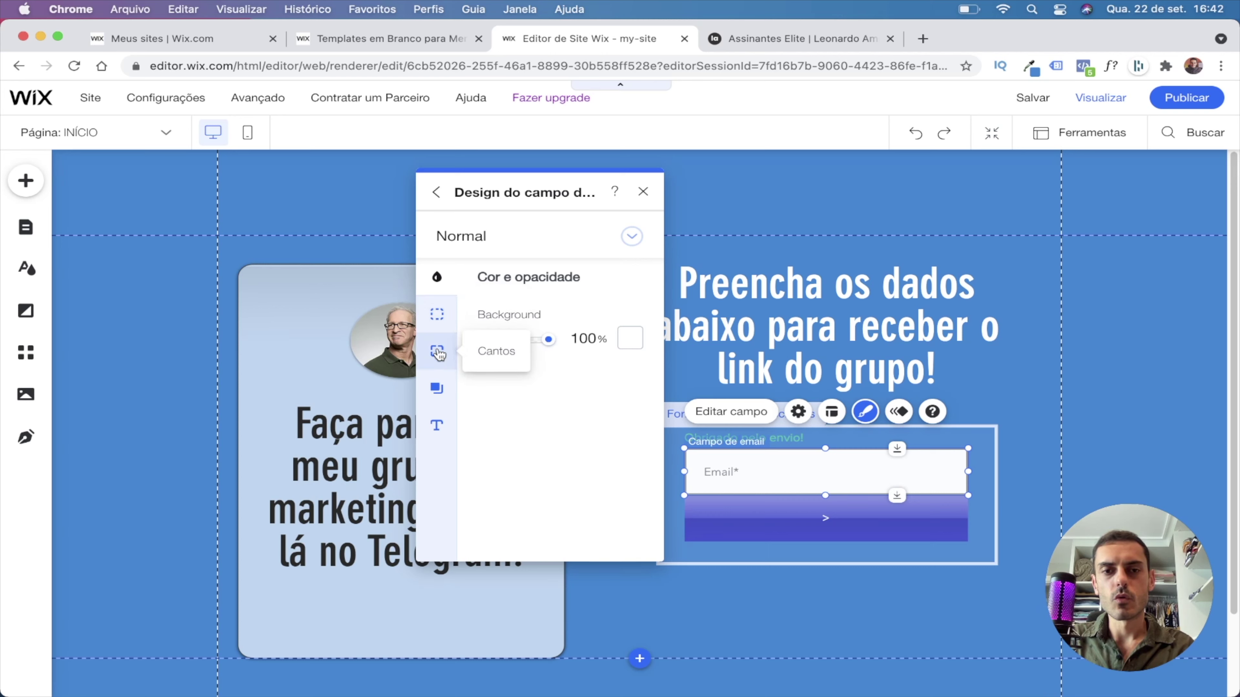
Give the email field a light-grey #E8E6E6 border, 3 px wide.
{"action": "left_click", "coordinate": [438, 327]}
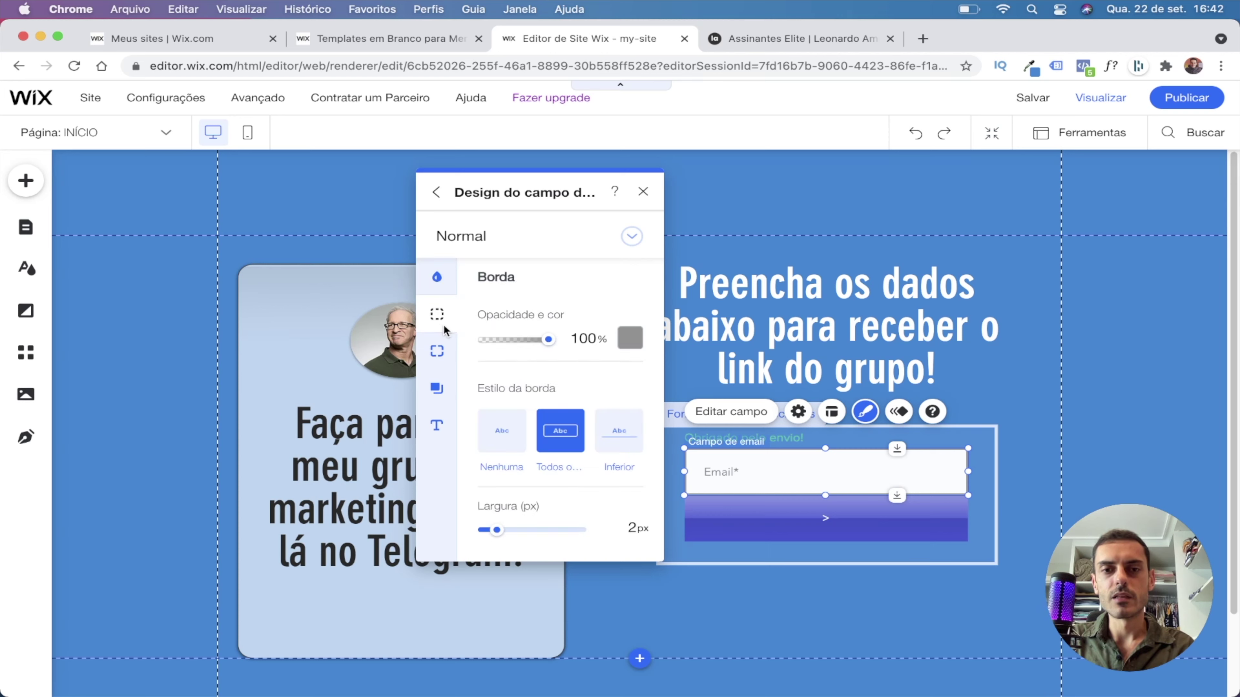
{"action": "left_click", "coordinate": [630, 338]}
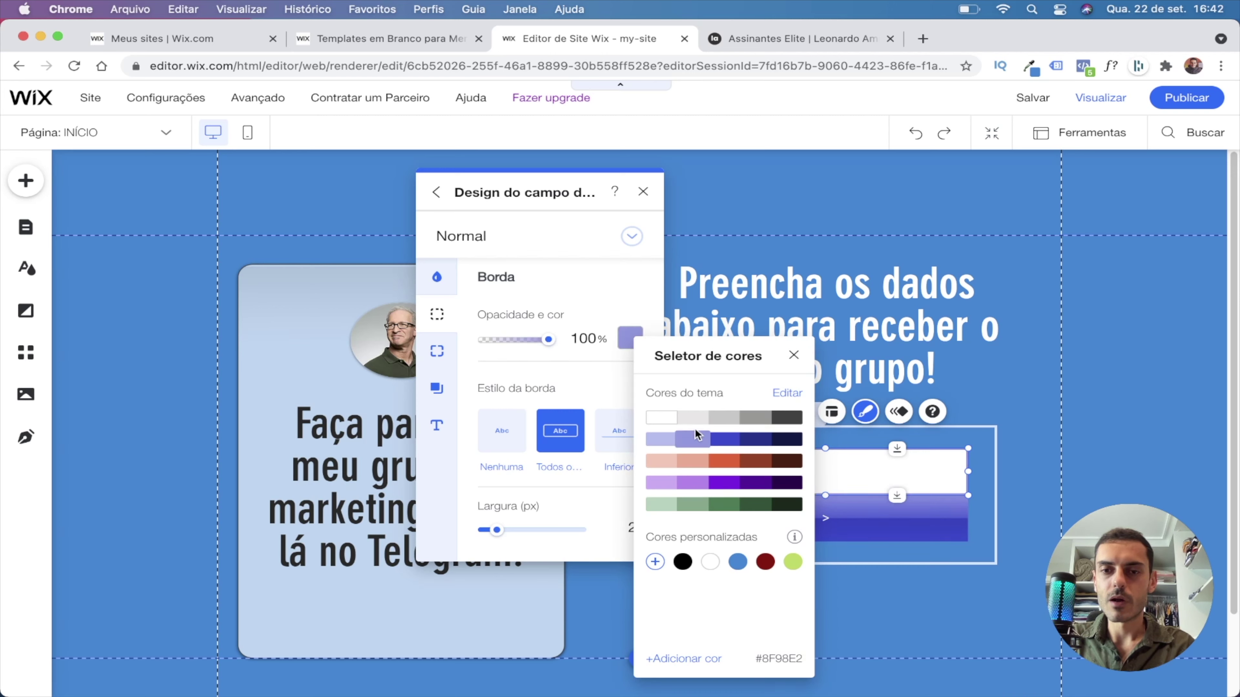
{"action": "left_click", "coordinate": [692, 416]}
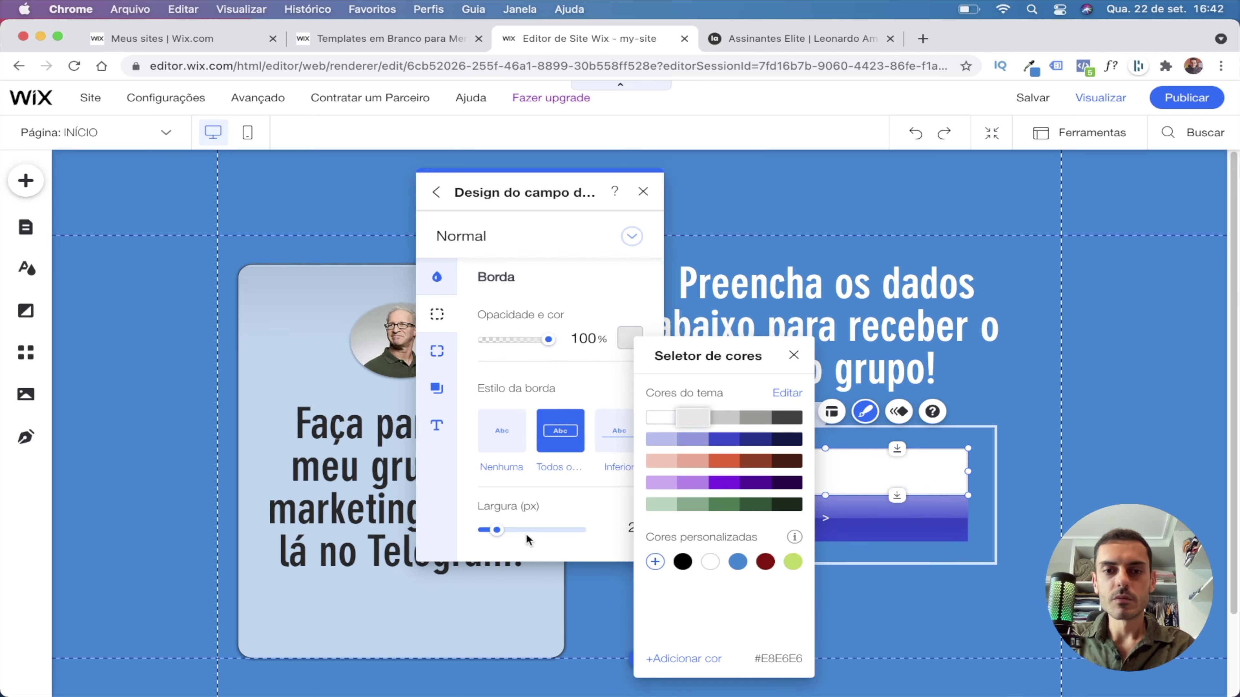
{"action": "left_click", "coordinate": [538, 516]}
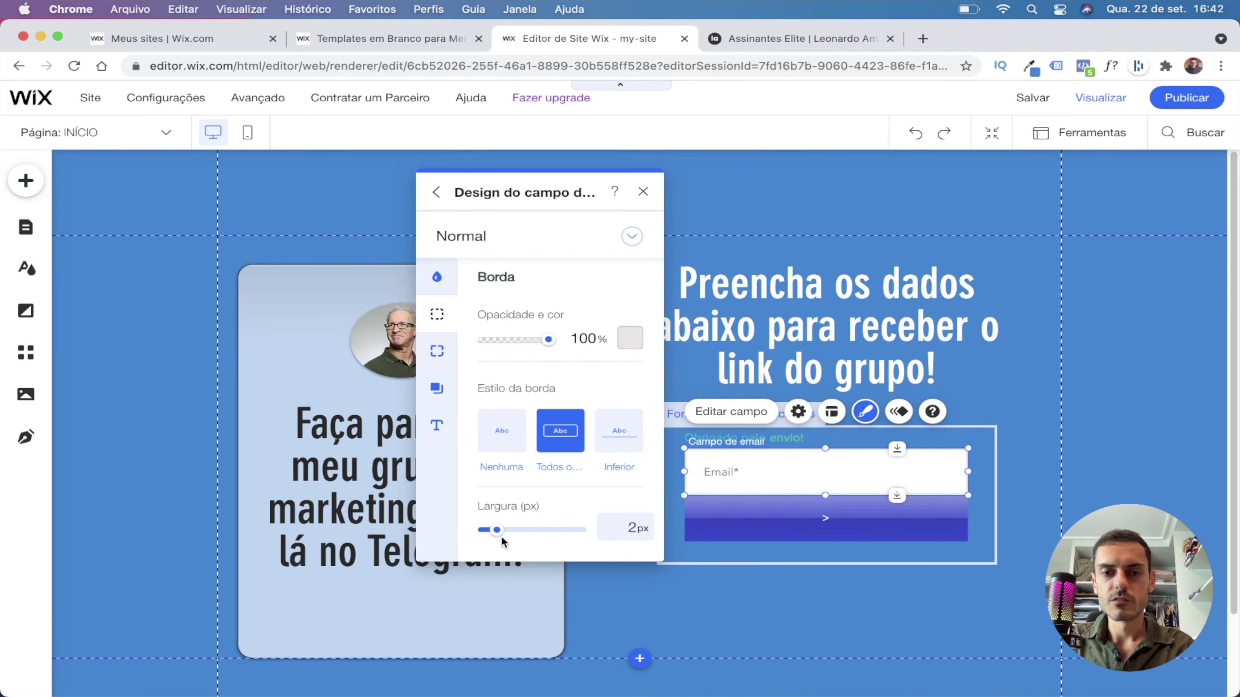
{"action": "left_click_drag", "start_coordinate": [496, 531], "coordinate": [499, 532]}
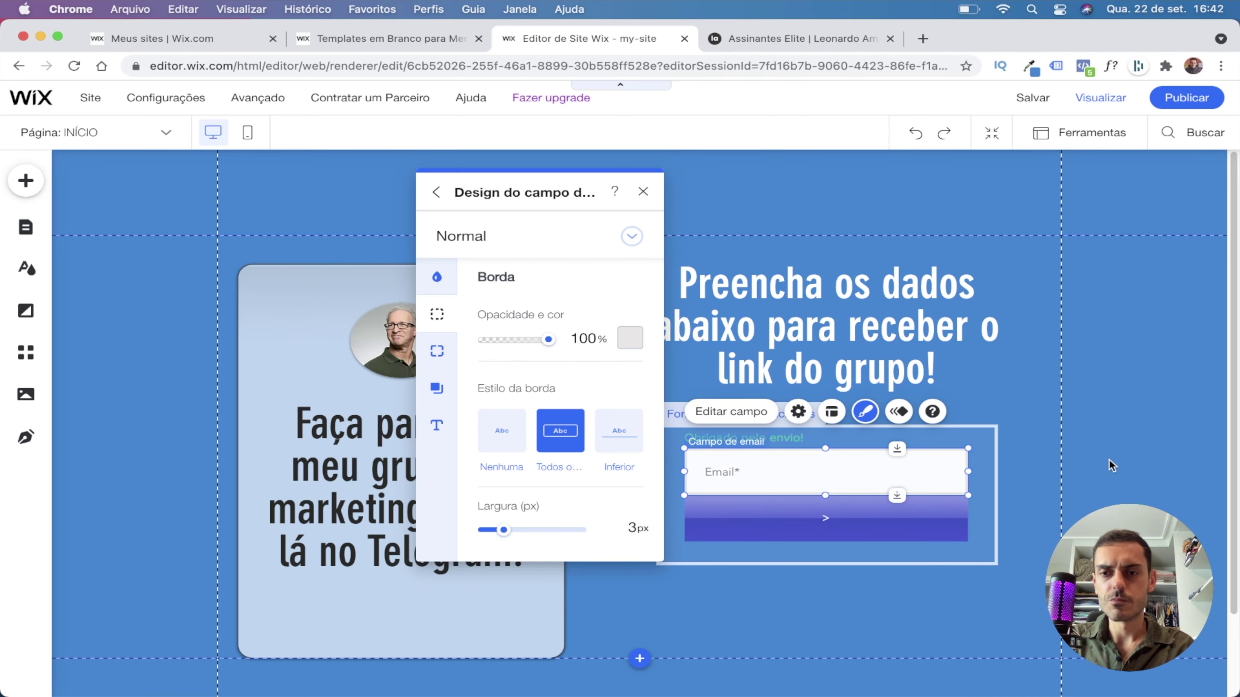
{"action": "left_click", "coordinate": [1115, 461]}
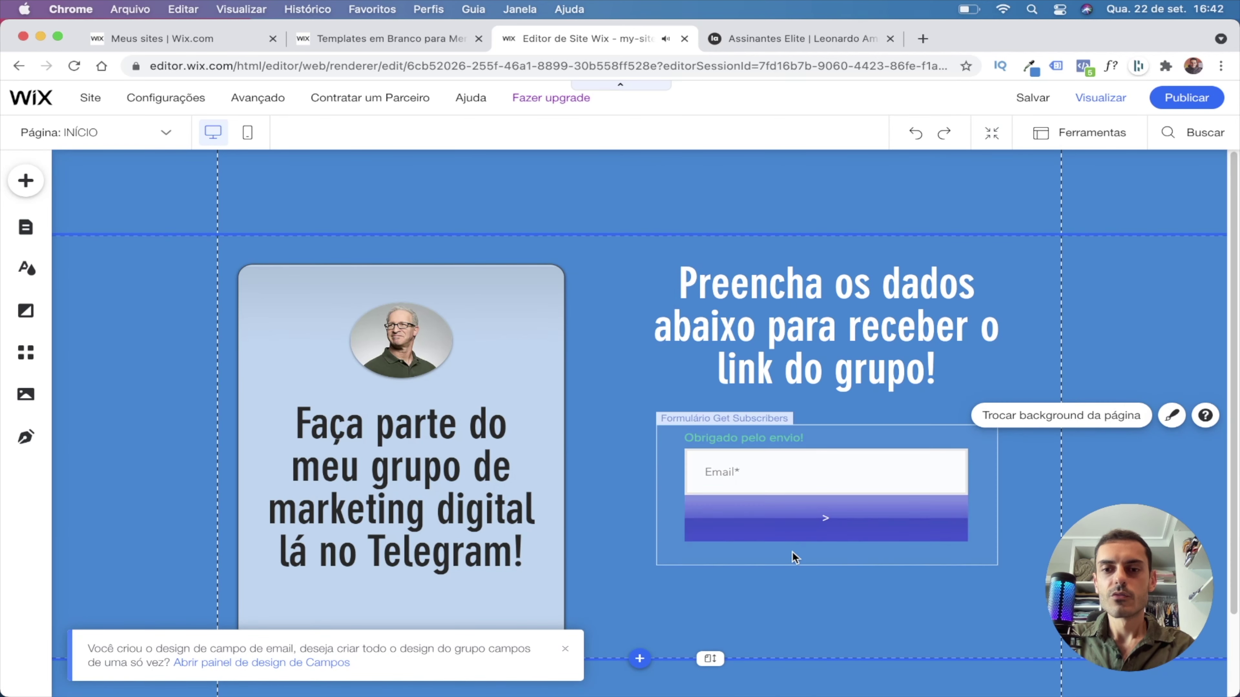
Change the submit button label to 'ENTRAR PRO GRUPO'.
{"action": "left_click", "coordinate": [783, 529]}
{"action": "double_click", "coordinate": [808, 522]}
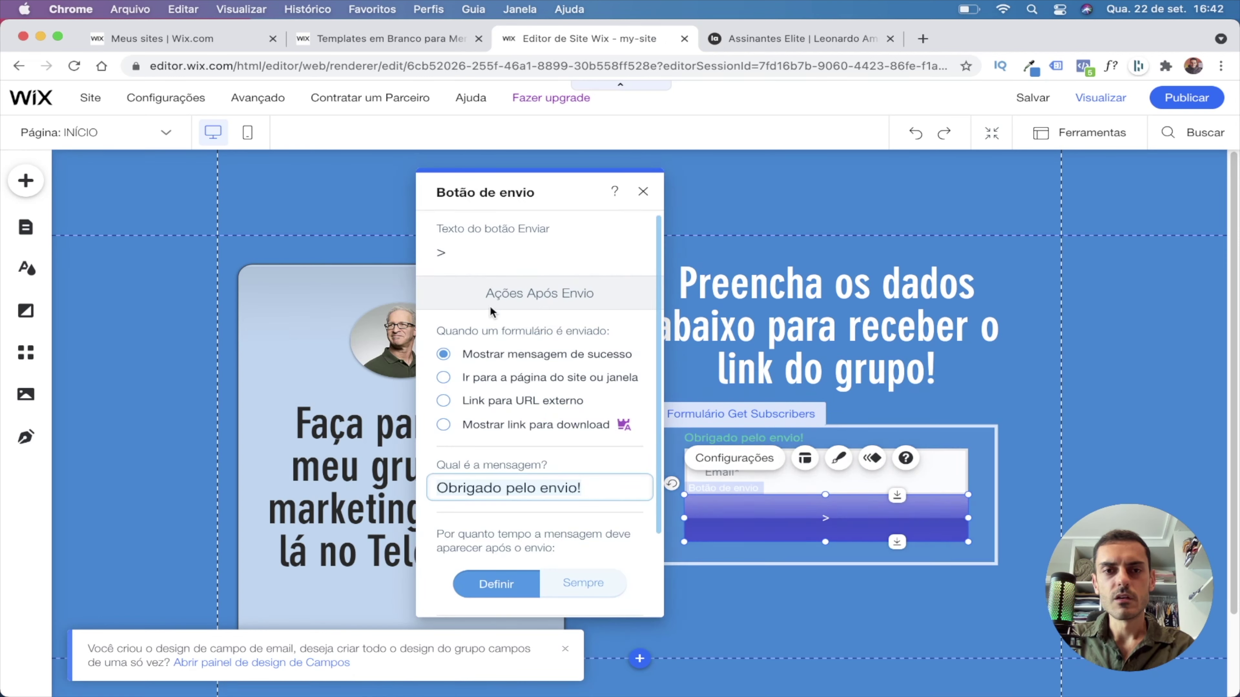
{"action": "left_click", "coordinate": [472, 244]}
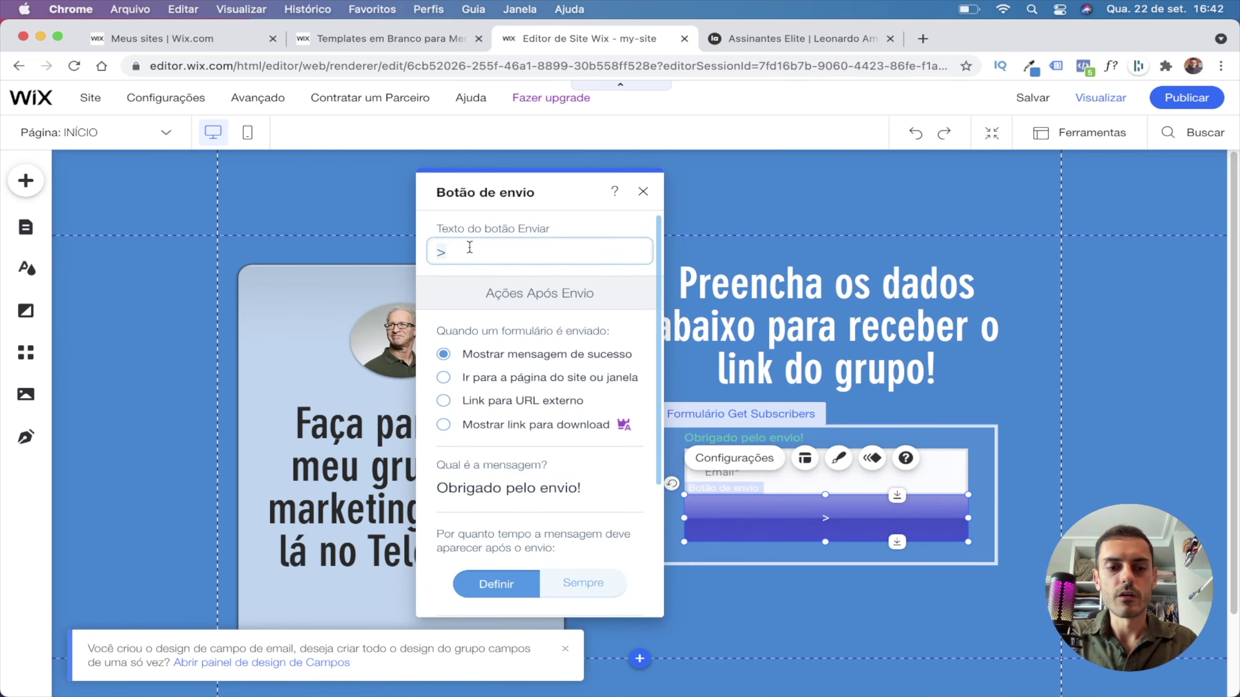
{"action": "type", "text": "ENTRAR PRO "}
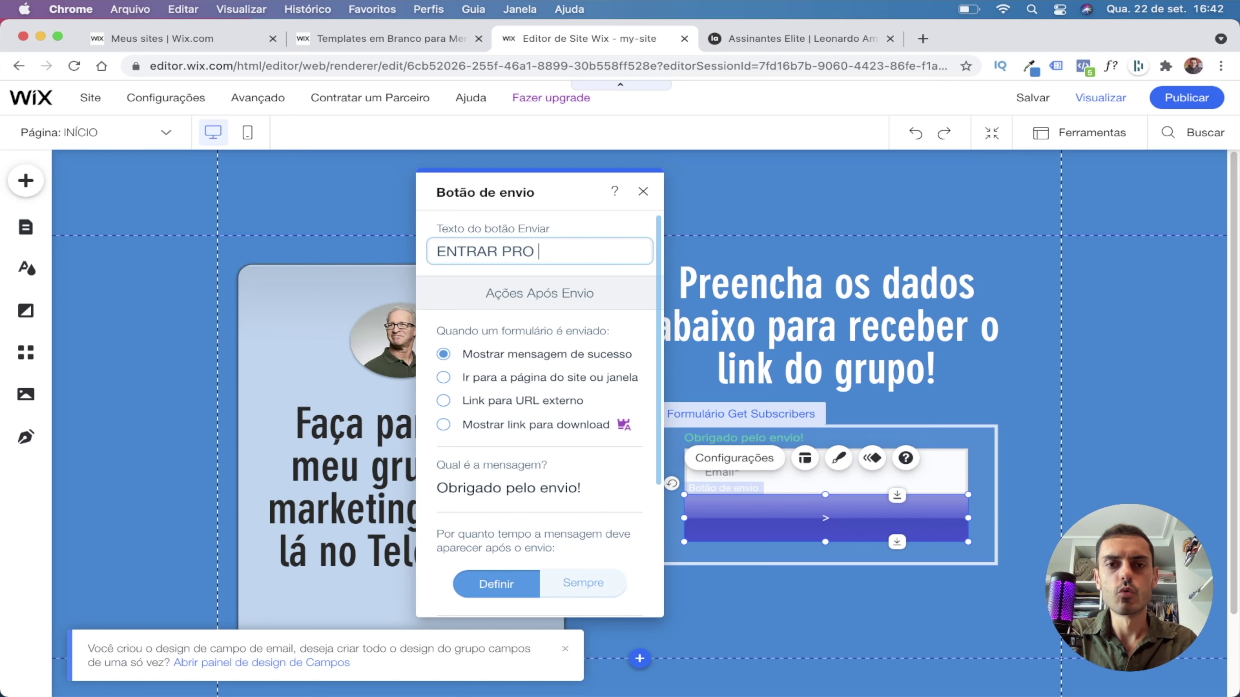
{"action": "type", "text": "GRUPO"}
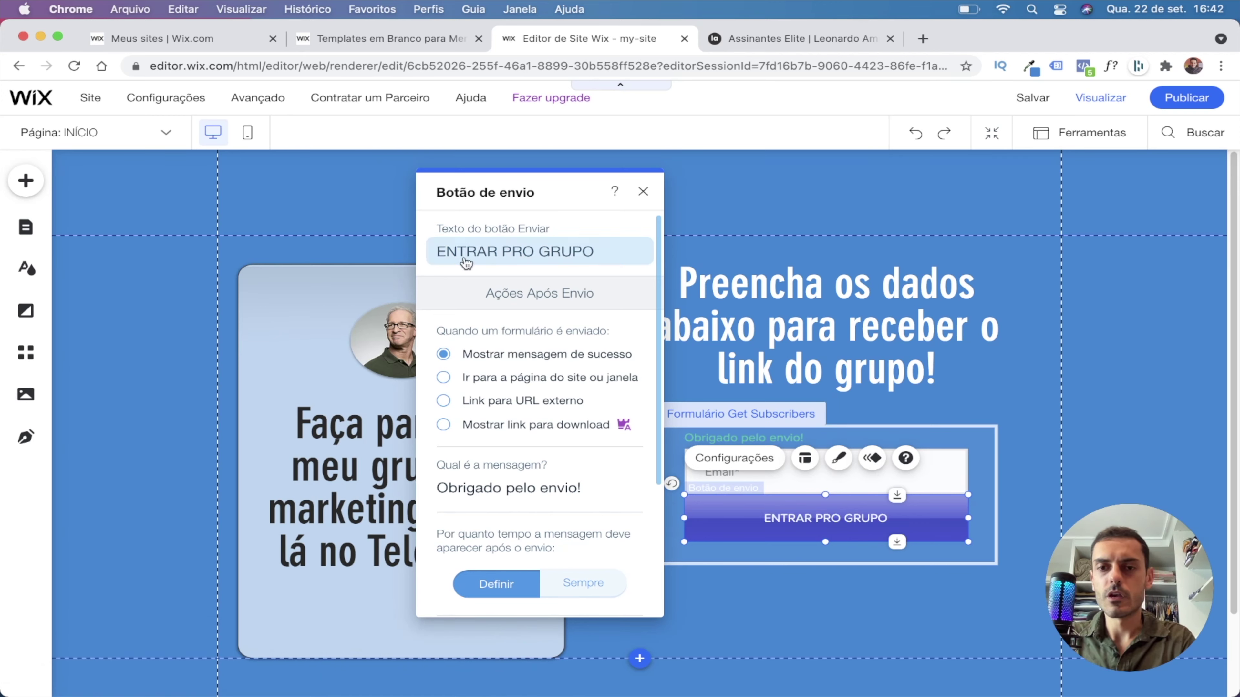
{"action": "left_click", "coordinate": [466, 278]}
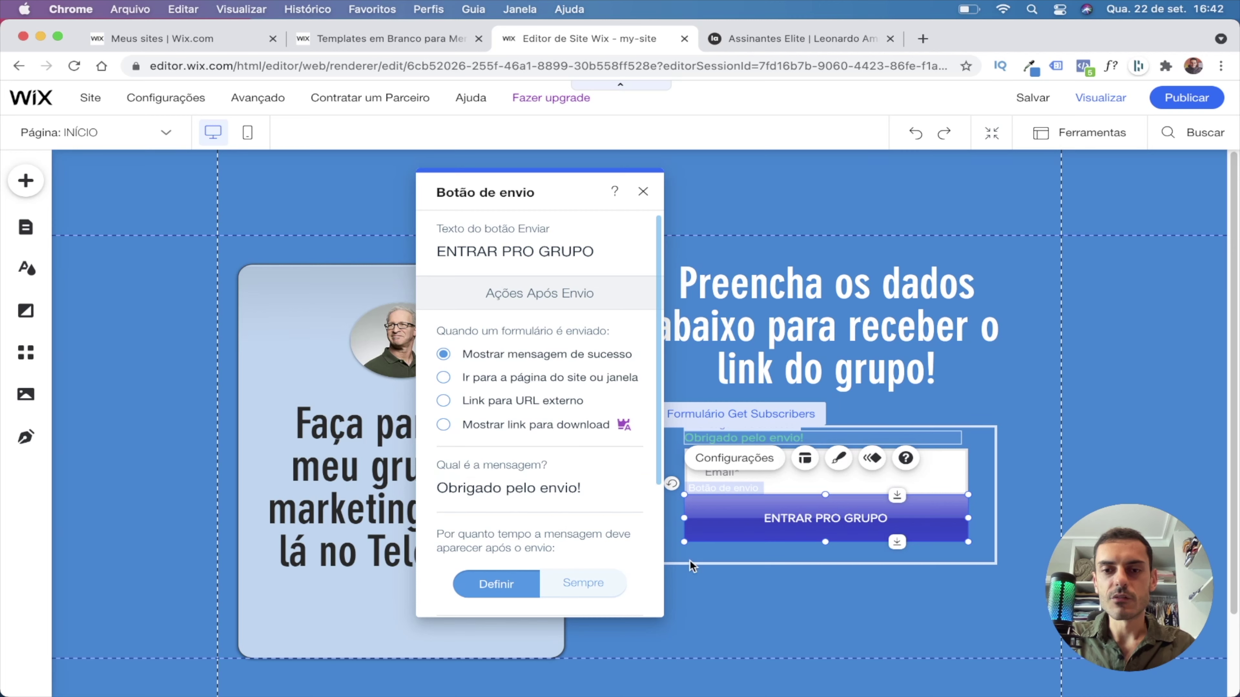
Style the button text at 26 px, bold, in Roboto Bold.
{"action": "left_click", "coordinate": [838, 458]}
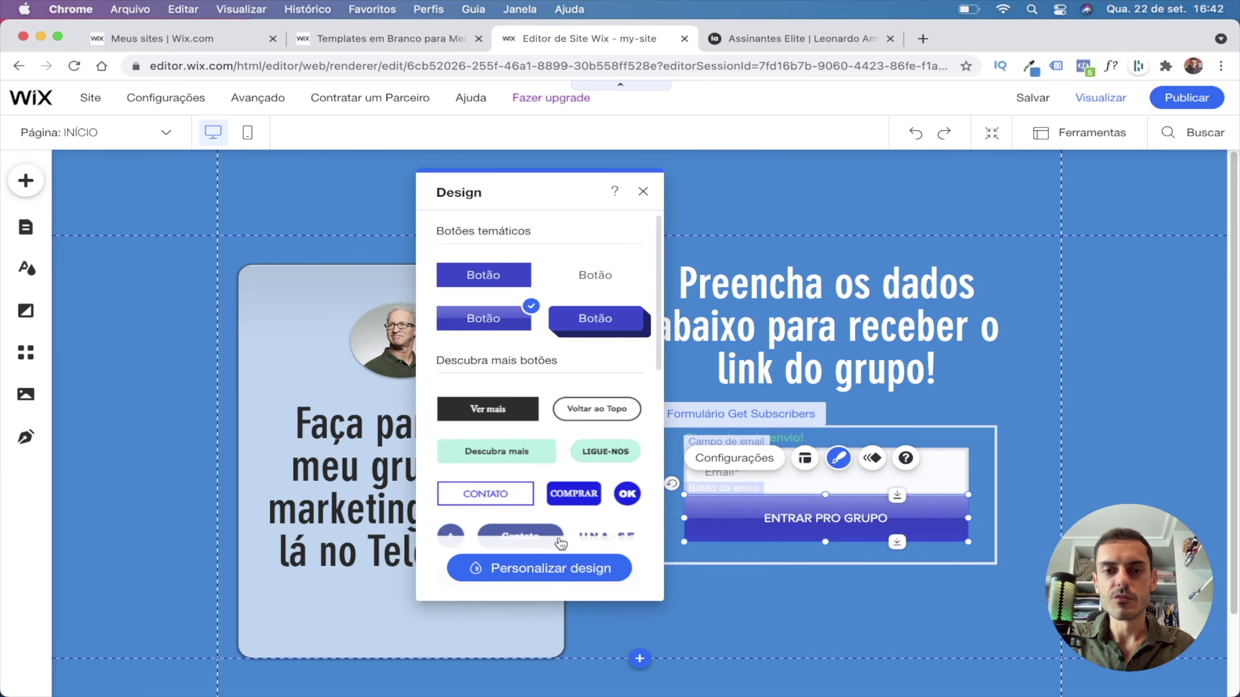
{"action": "left_click", "coordinate": [545, 569]}
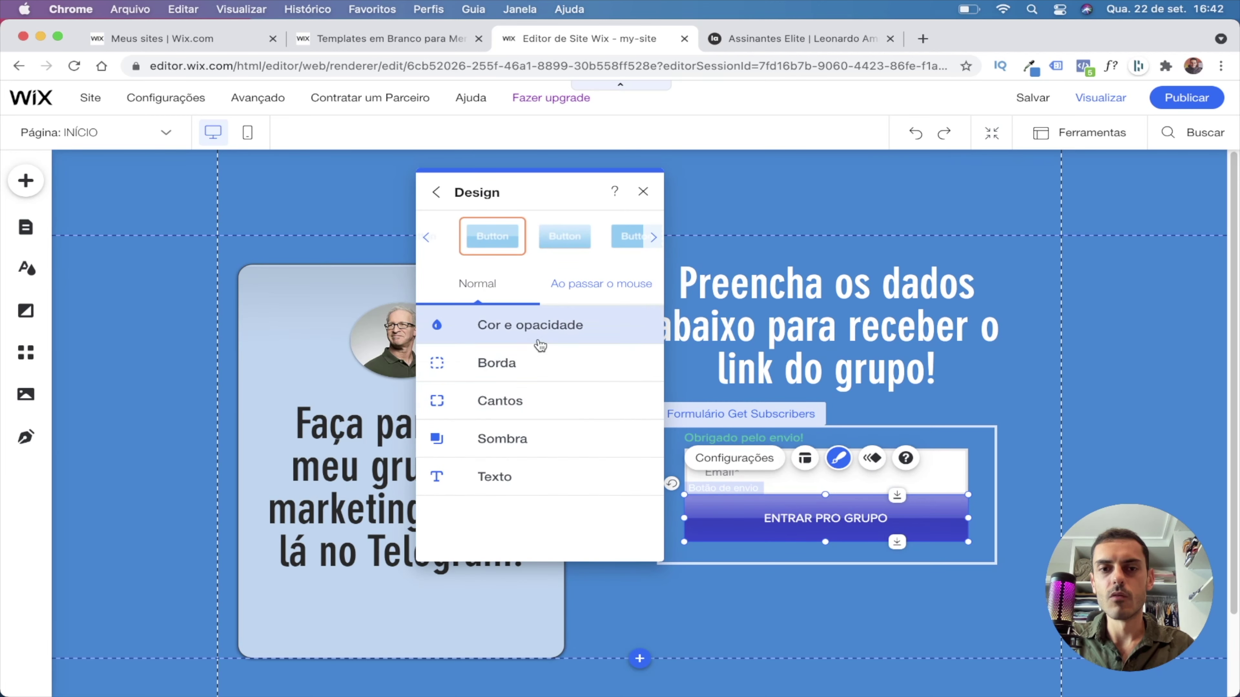
{"action": "left_click", "coordinate": [488, 481]}
{"action": "scroll", "coordinate": [561, 416], "scroll_direction": "down", "scroll_amount": 3}
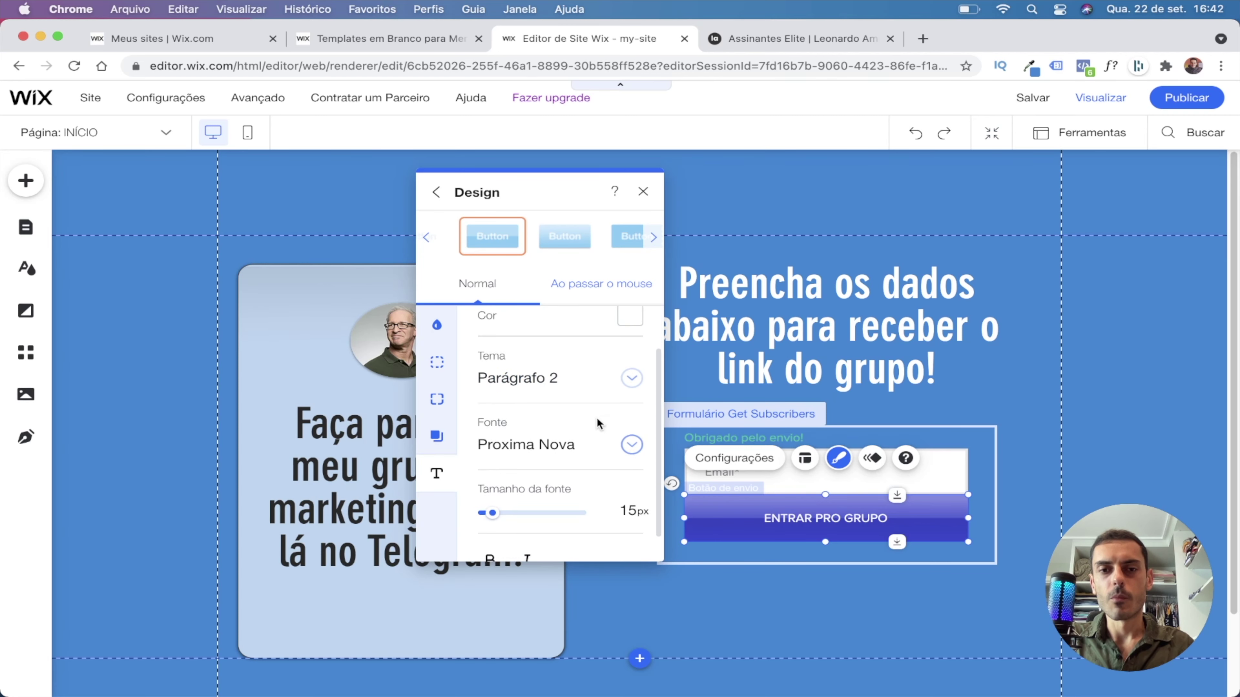
{"action": "scroll", "coordinate": [599, 423], "scroll_direction": "down", "scroll_amount": 1}
{"action": "left_click_drag", "start_coordinate": [490, 493], "coordinate": [495, 493]}
{"action": "left_click", "coordinate": [489, 533]}
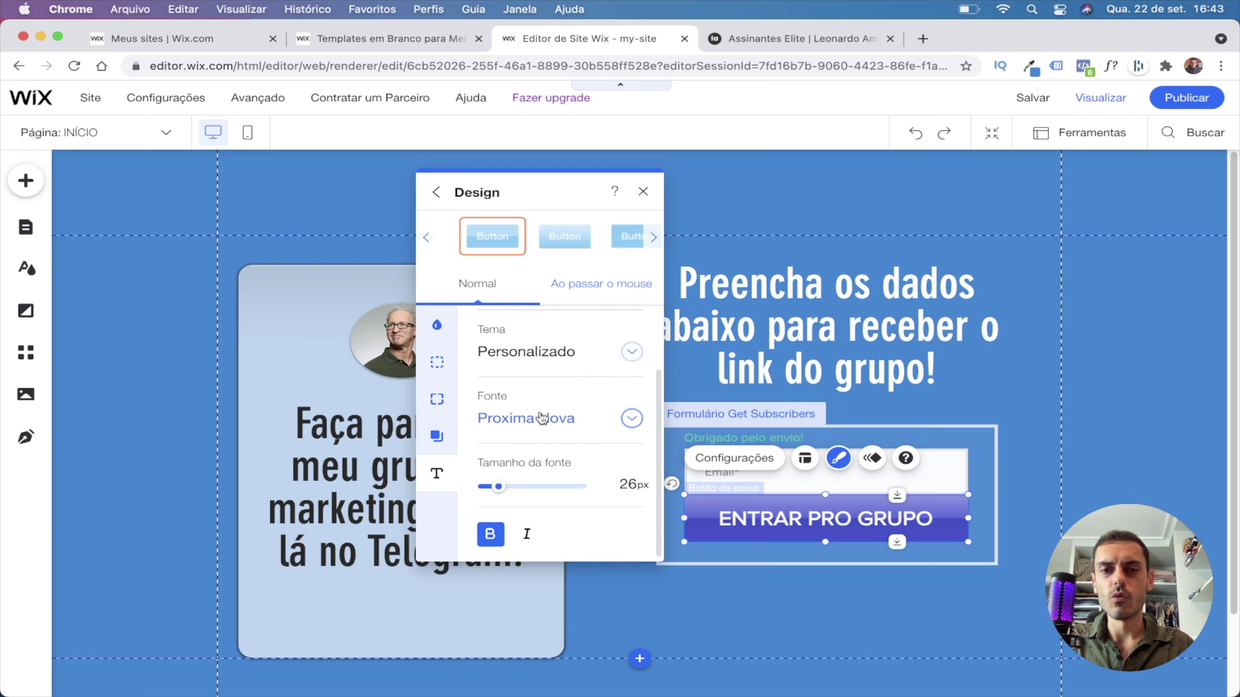
{"action": "left_click", "coordinate": [631, 418]}
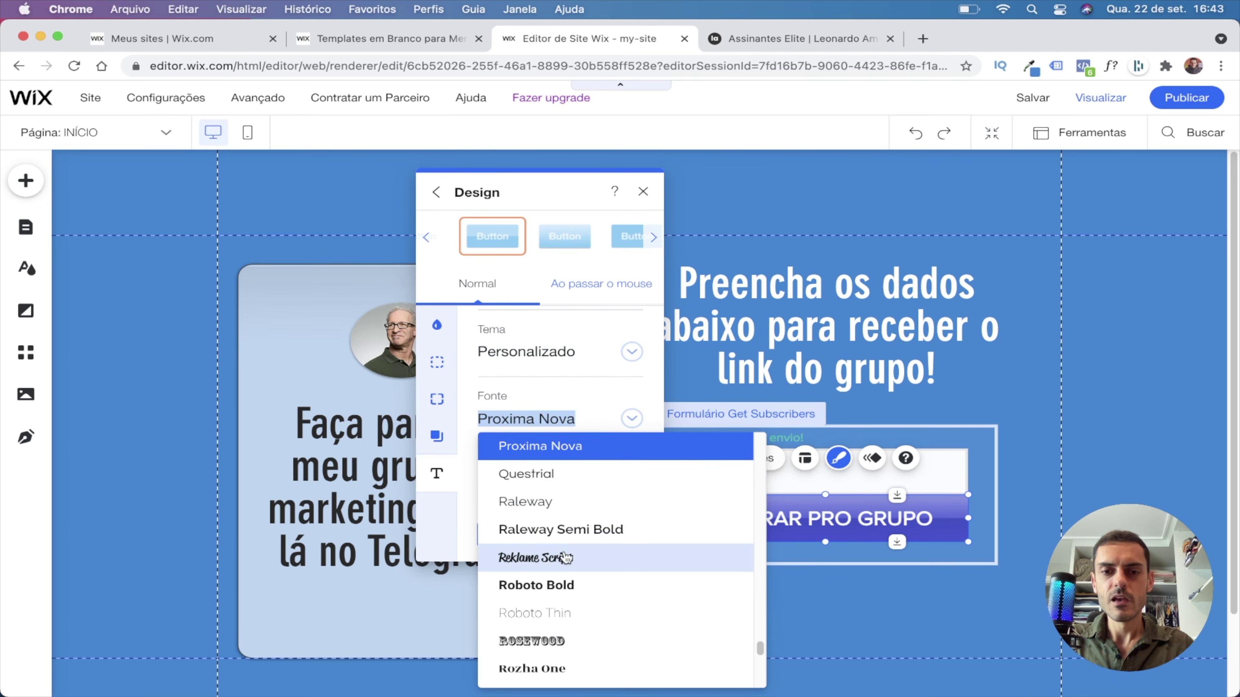
{"action": "left_click", "coordinate": [556, 594]}
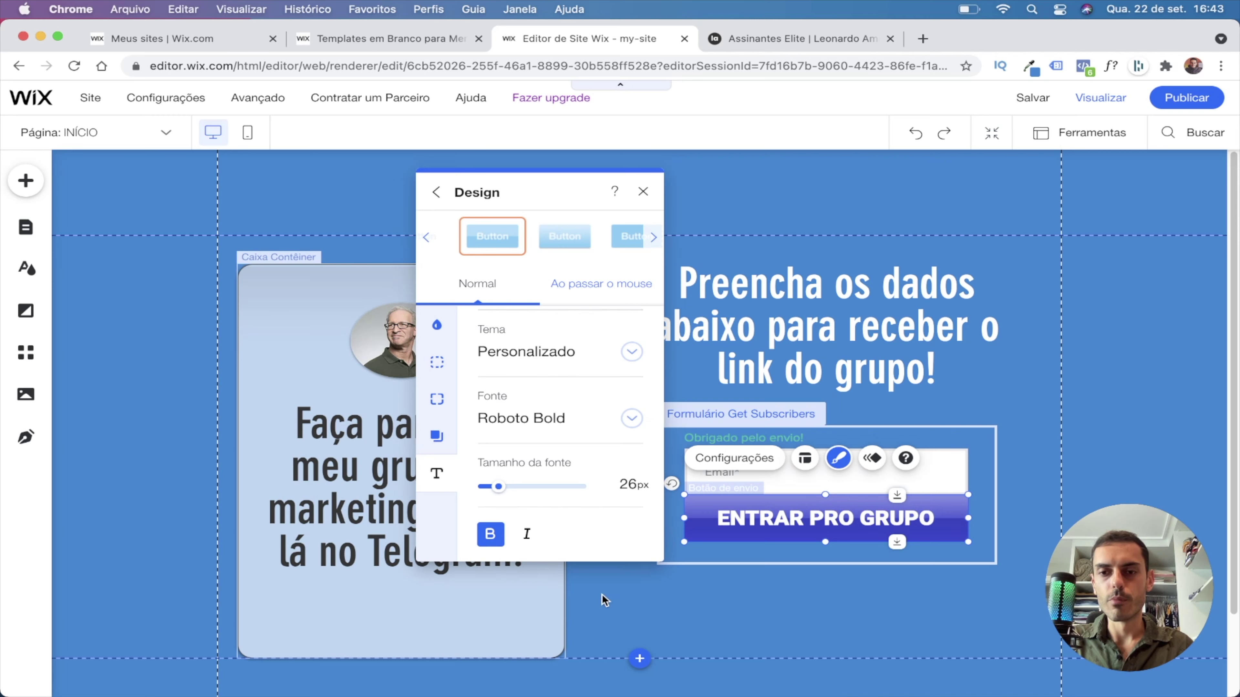
{"action": "left_click", "coordinate": [1070, 499]}
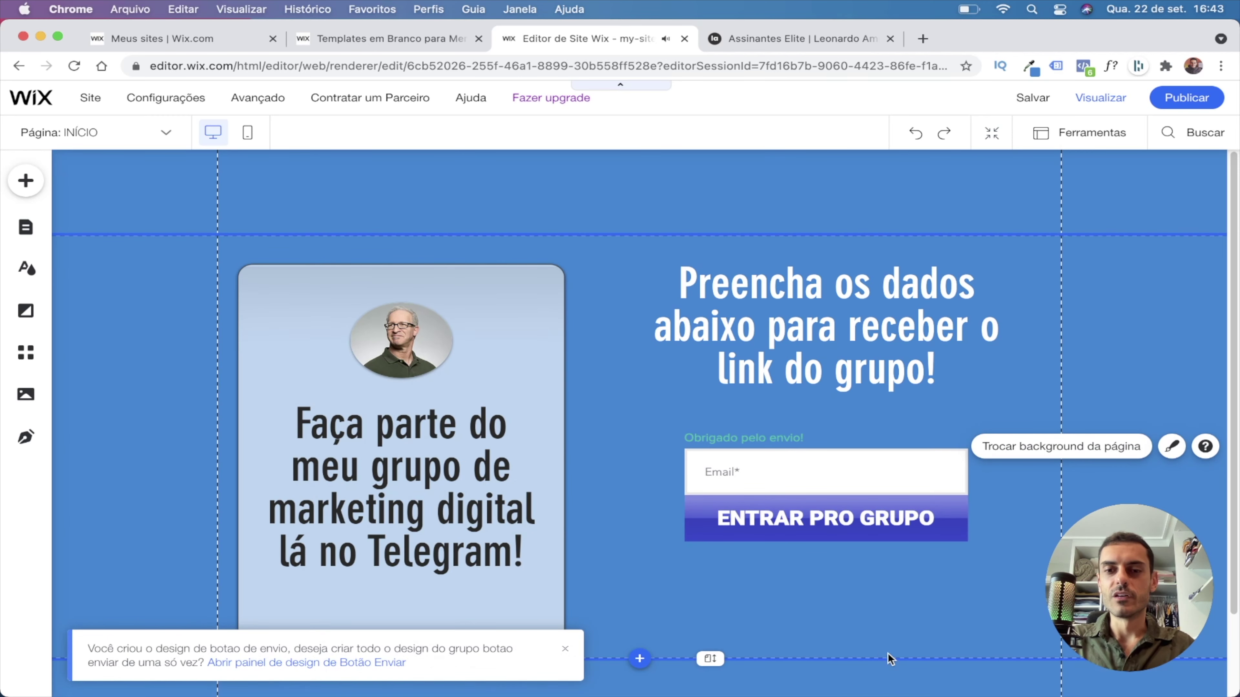
Give the ENTRAR PRO GRUPO button a custom bright orange #F58402 background.
{"action": "left_click", "coordinate": [709, 532]}
{"action": "left_click", "coordinate": [709, 532]}
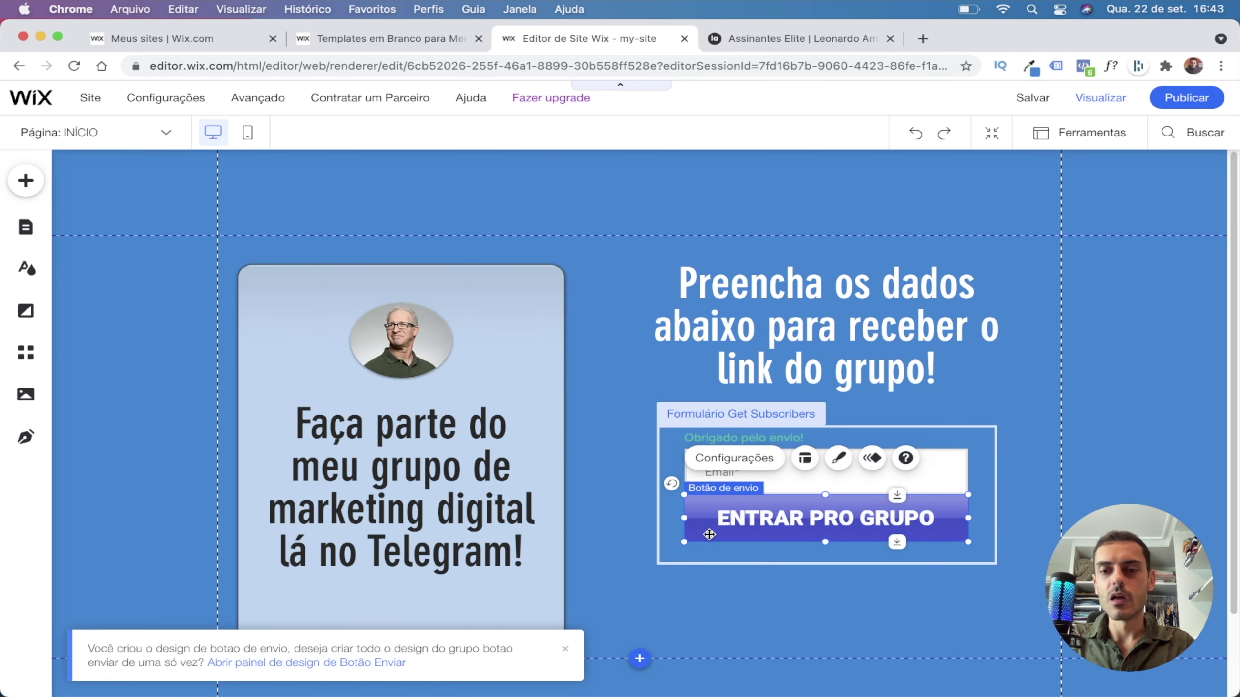
{"action": "left_click", "coordinate": [839, 458]}
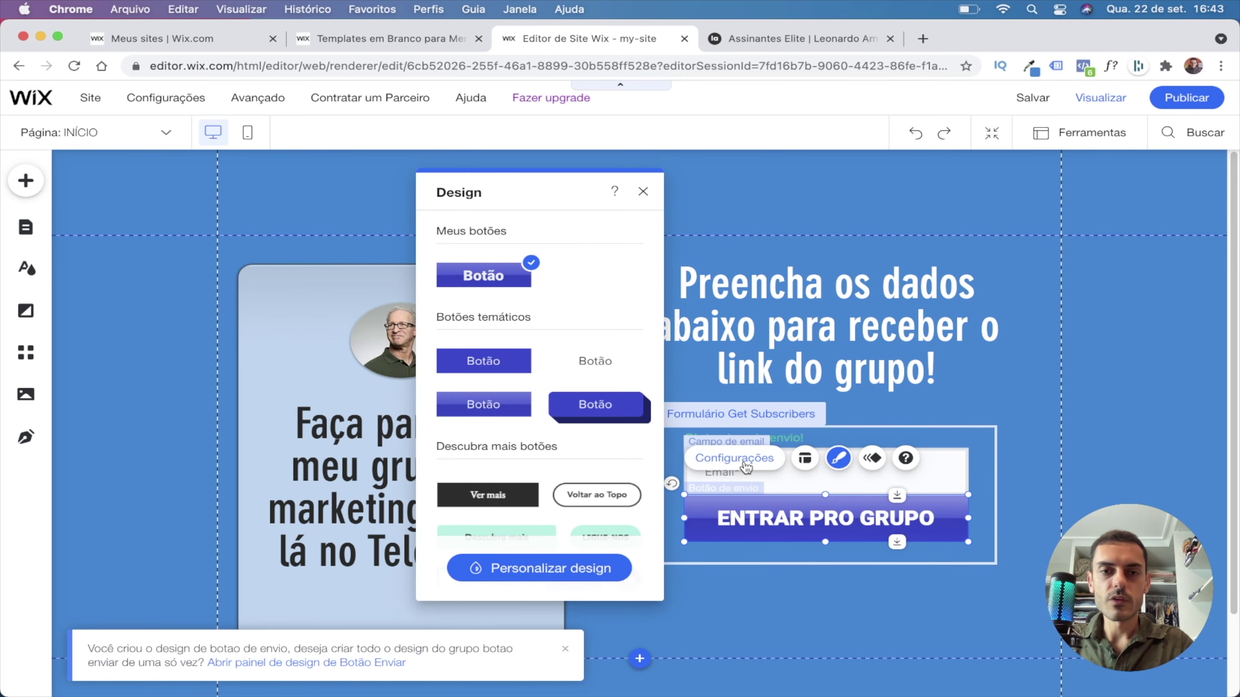
{"action": "left_click", "coordinate": [526, 569]}
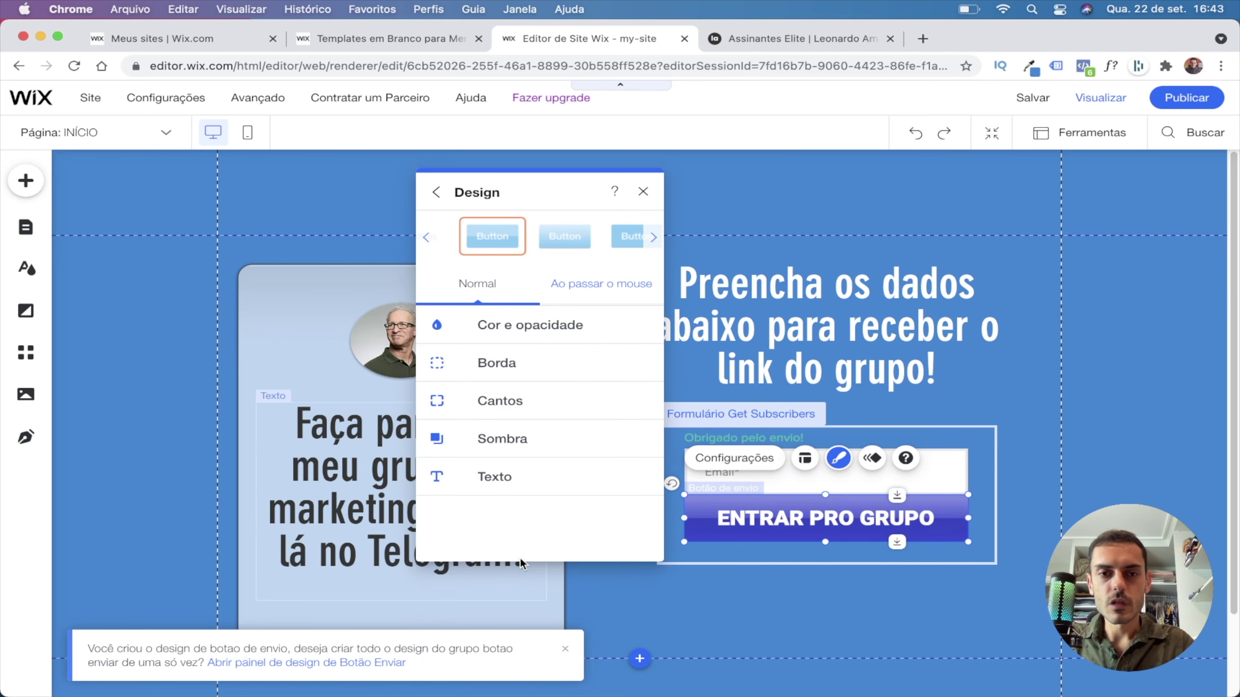
{"action": "left_click", "coordinate": [526, 327]}
{"action": "left_click", "coordinate": [629, 387]}
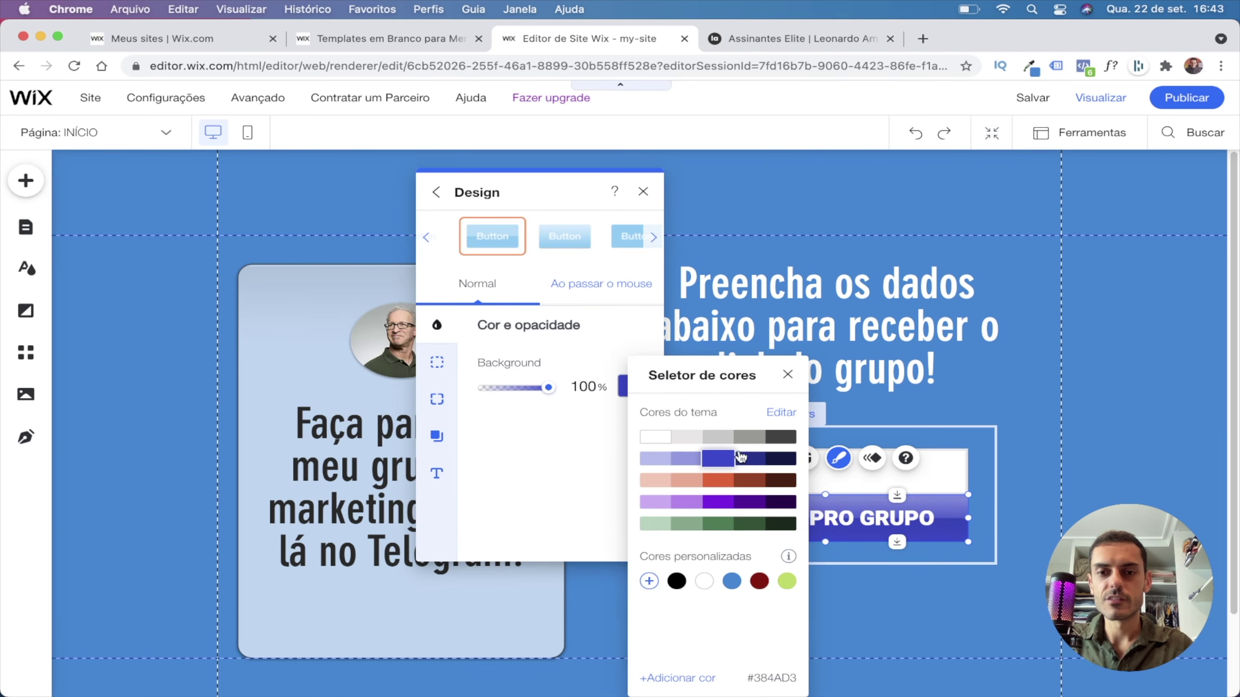
{"action": "left_click", "coordinate": [649, 582]}
{"action": "left_click", "coordinate": [688, 545]}
{"action": "left_click_drag", "start_coordinate": [688, 545], "coordinate": [685, 546]}
{"action": "left_click_drag", "start_coordinate": [793, 500], "coordinate": [849, 447]}
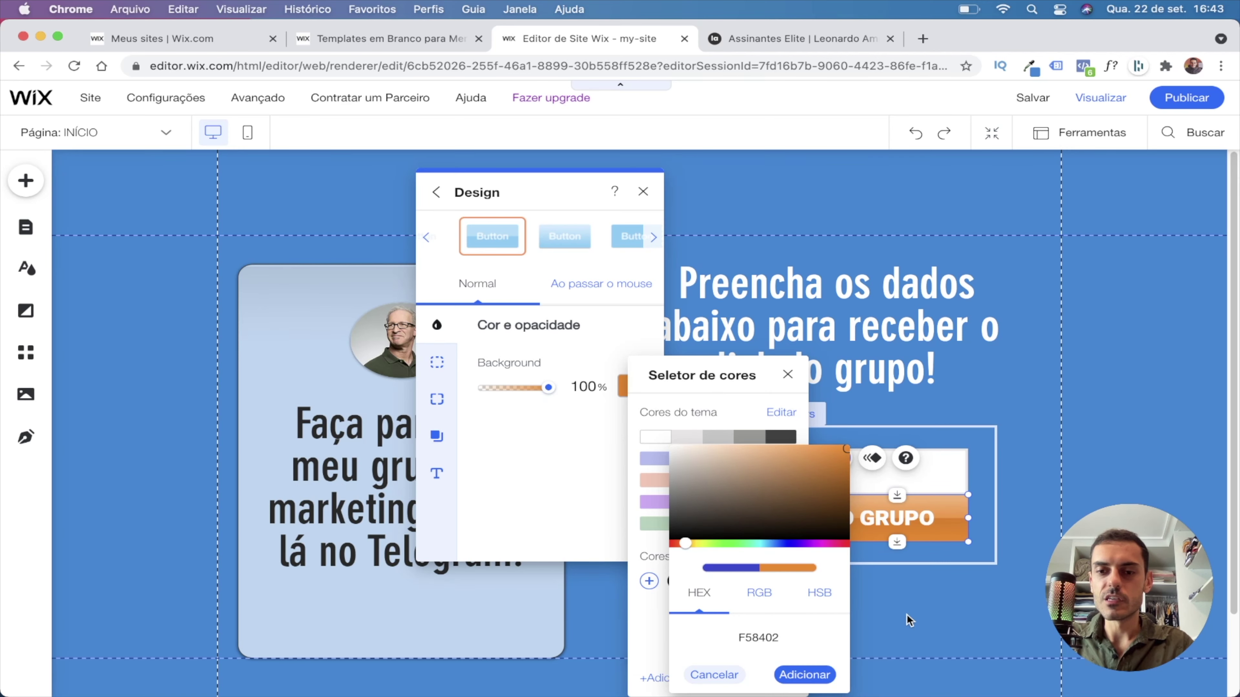
{"action": "left_click", "coordinate": [805, 673]}
{"action": "left_click", "coordinate": [643, 190]}
{"action": "left_click", "coordinate": [1136, 484]}
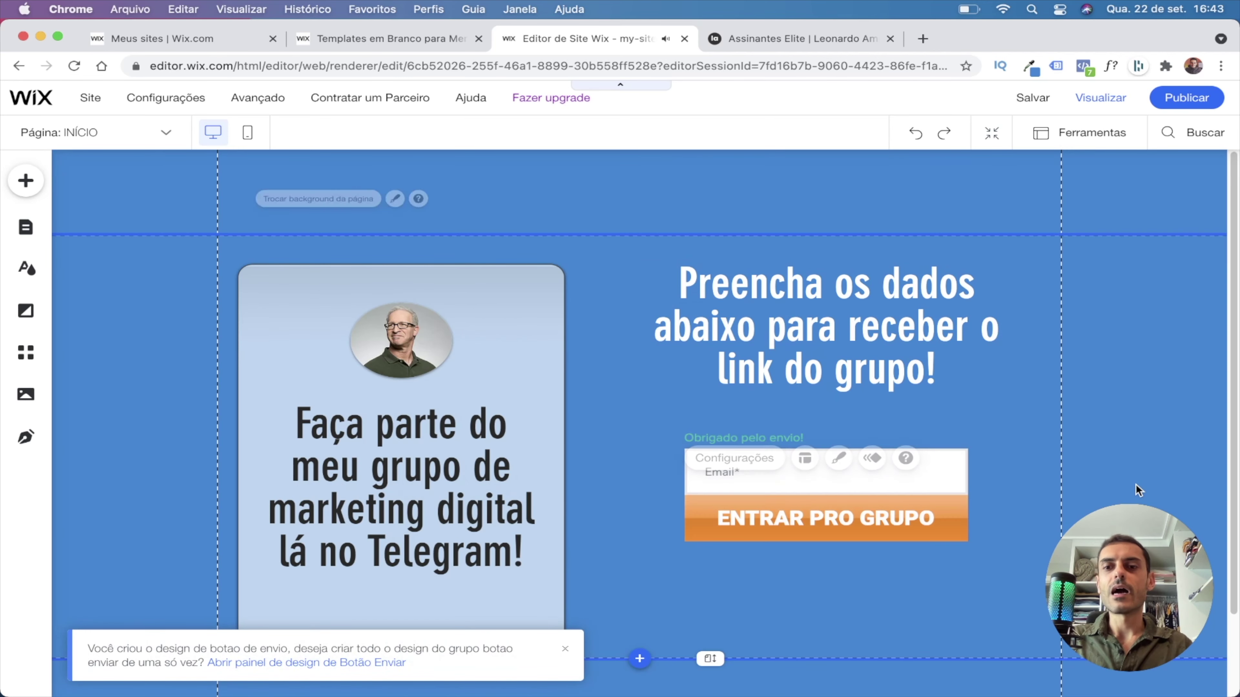
Set the 'Obrigado pelo envio!' success message text colour to white.
{"action": "left_click", "coordinate": [781, 441]}
{"action": "double_click", "coordinate": [781, 440]}
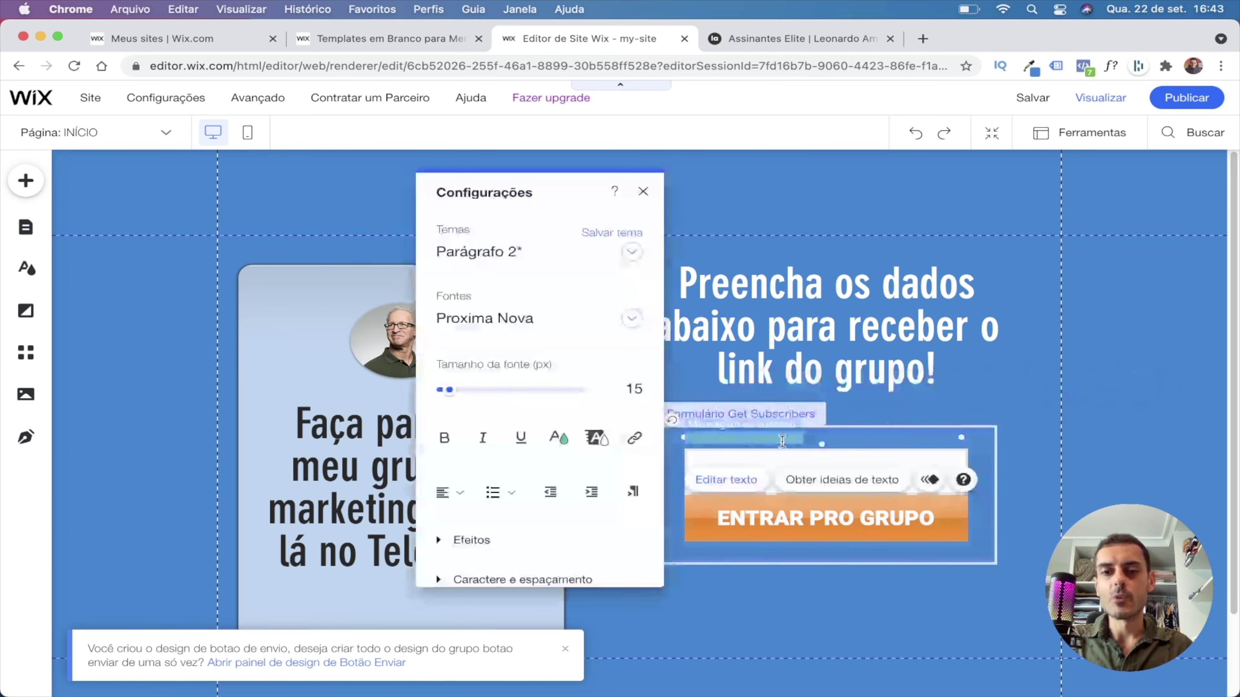
{"action": "left_click", "coordinate": [559, 437]}
{"action": "left_click", "coordinate": [509, 449]}
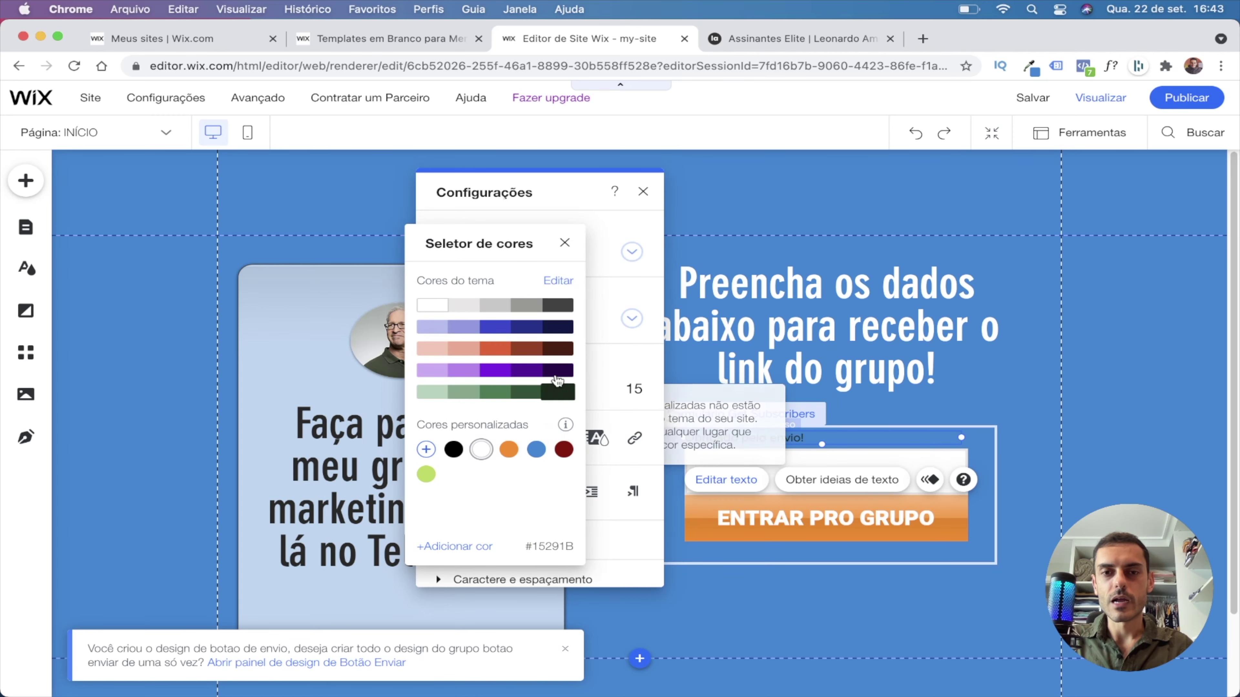
{"action": "left_click", "coordinate": [651, 547]}
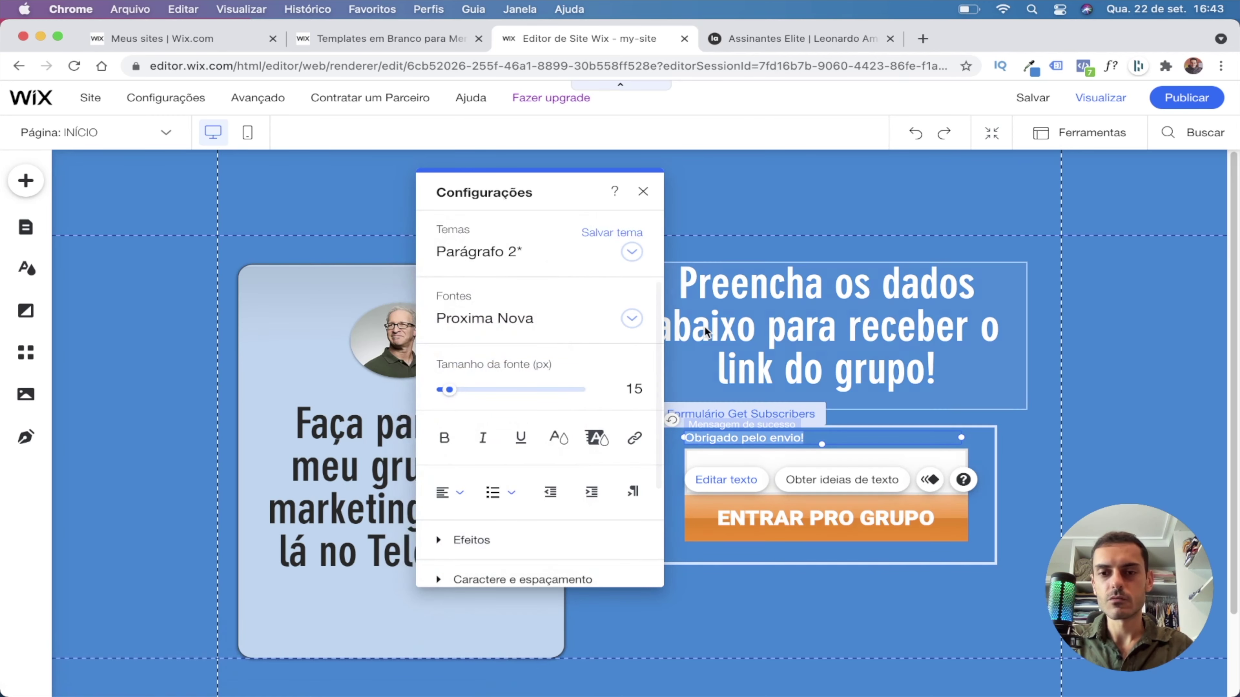
{"action": "left_click", "coordinate": [643, 191]}
{"action": "left_click", "coordinate": [1136, 446]}
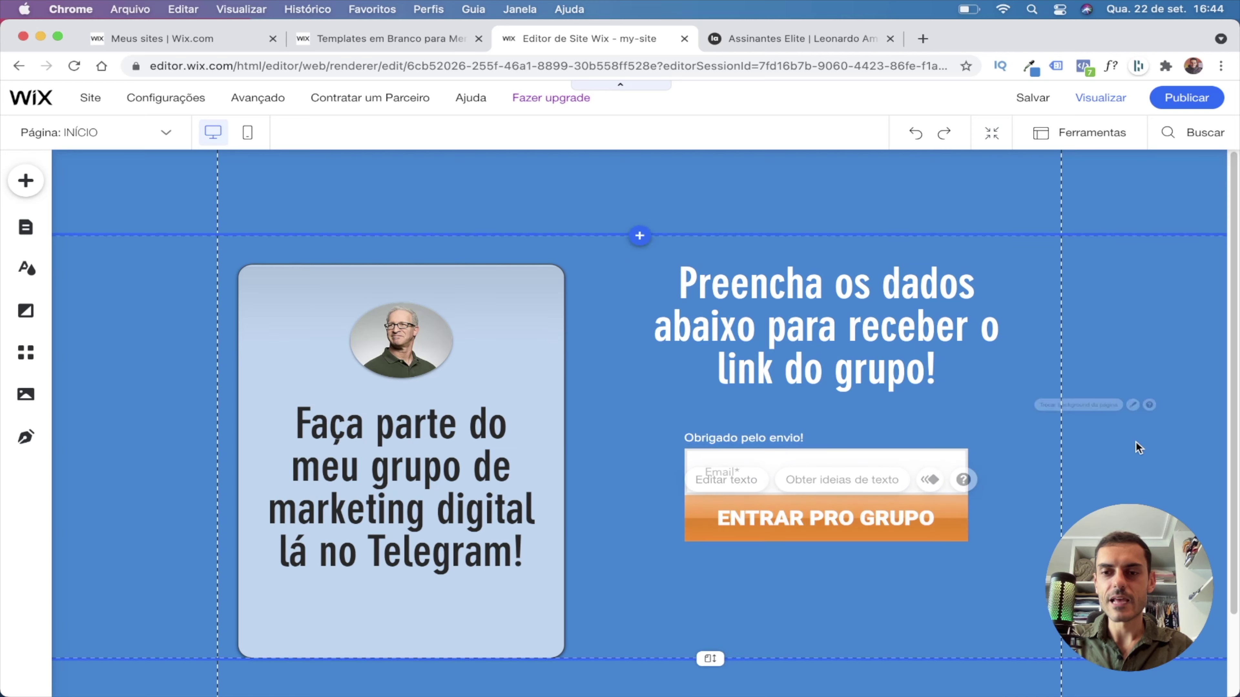
{"action": "left_click", "coordinate": [848, 514]}
Save the landing page and publish it.
{"action": "scroll", "coordinate": [747, 446], "scroll_direction": "down", "scroll_amount": 2}
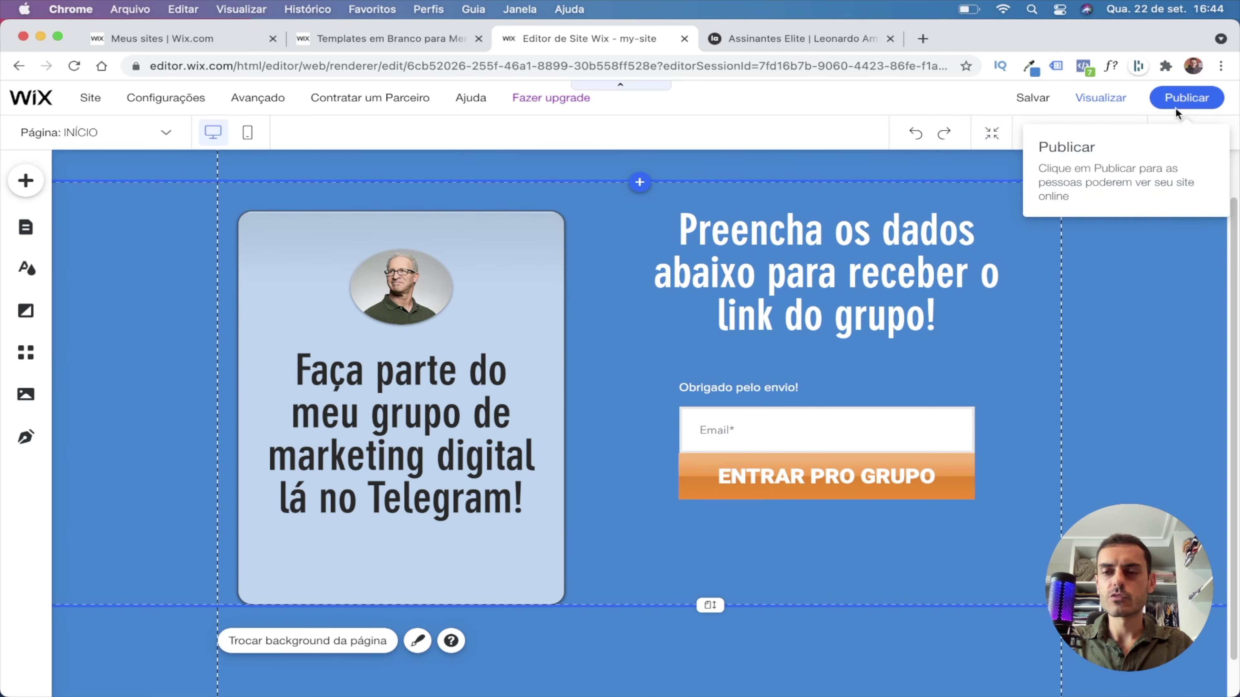
{"action": "left_click", "coordinate": [1034, 99]}
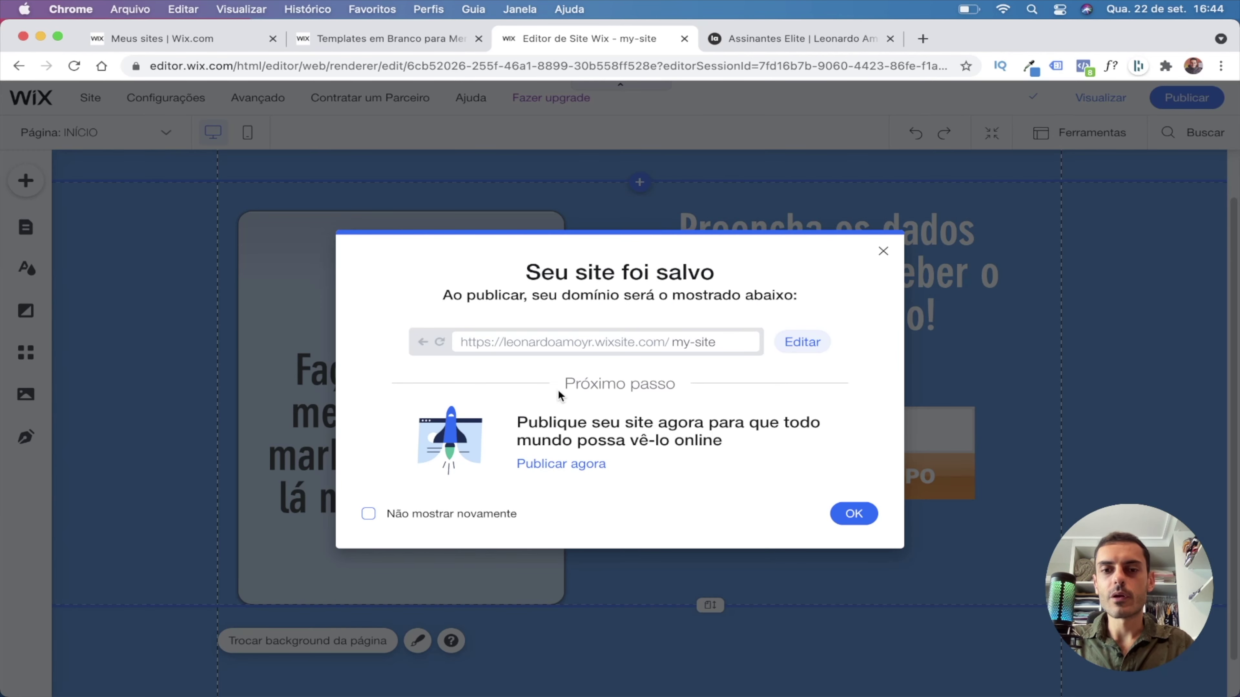
{"action": "left_click", "coordinate": [563, 464]}
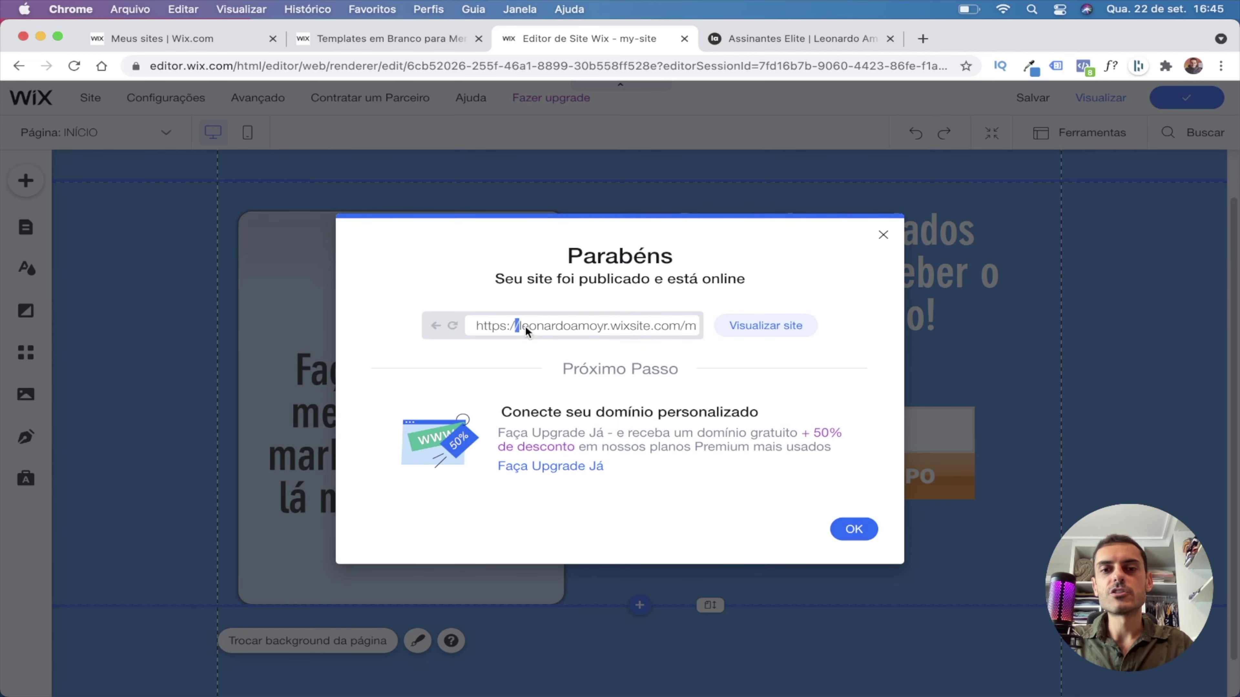
Check the published site address, open the live page and try its Email field.
{"action": "left_click", "coordinate": [517, 325]}
{"action": "triple_click", "coordinate": [613, 325]}
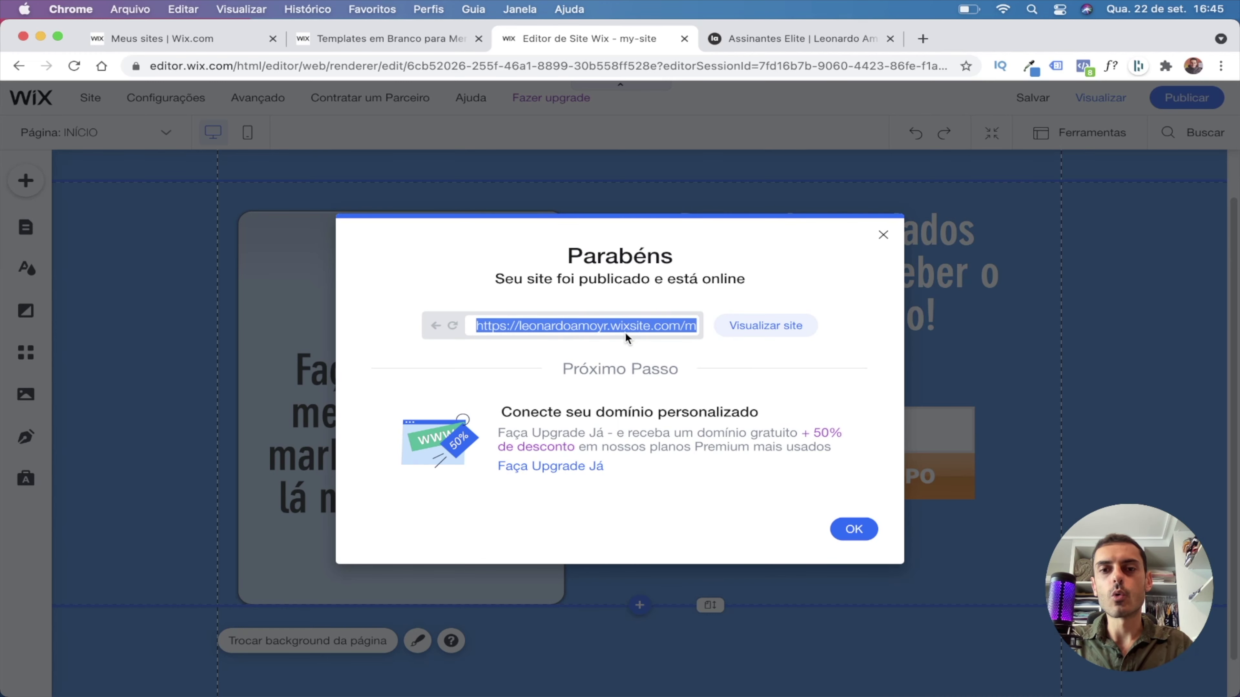
{"action": "left_click", "coordinate": [758, 328]}
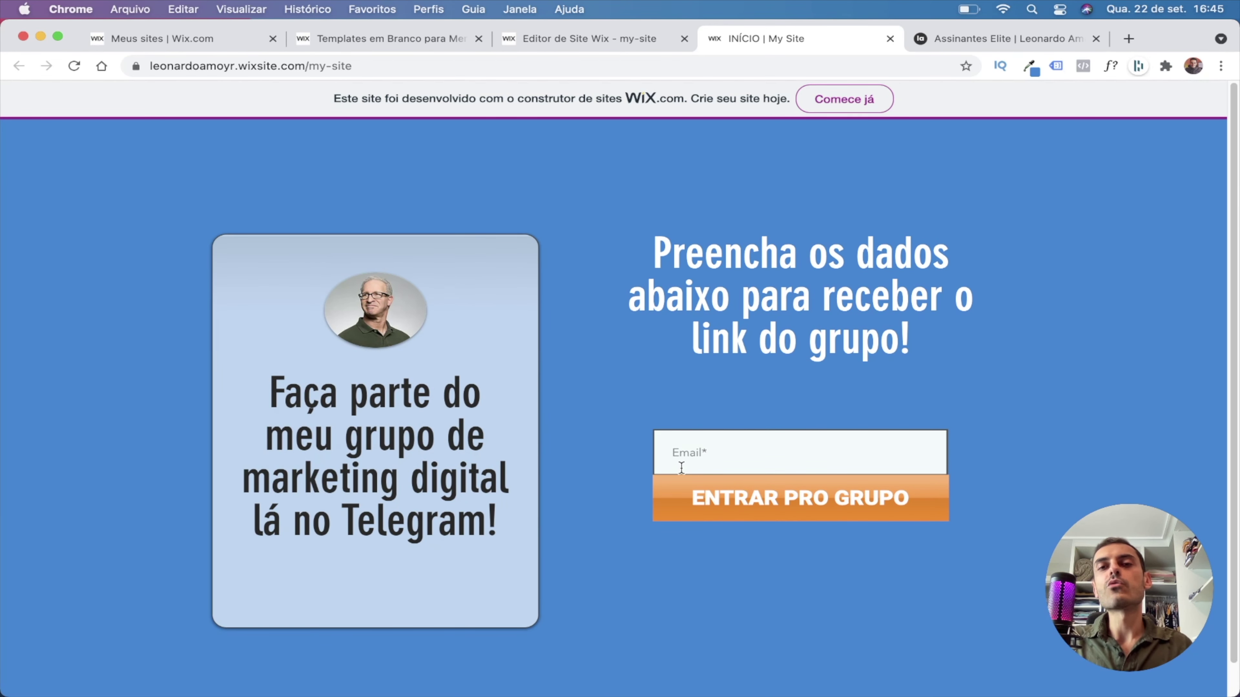
{"action": "left_click", "coordinate": [705, 452]}
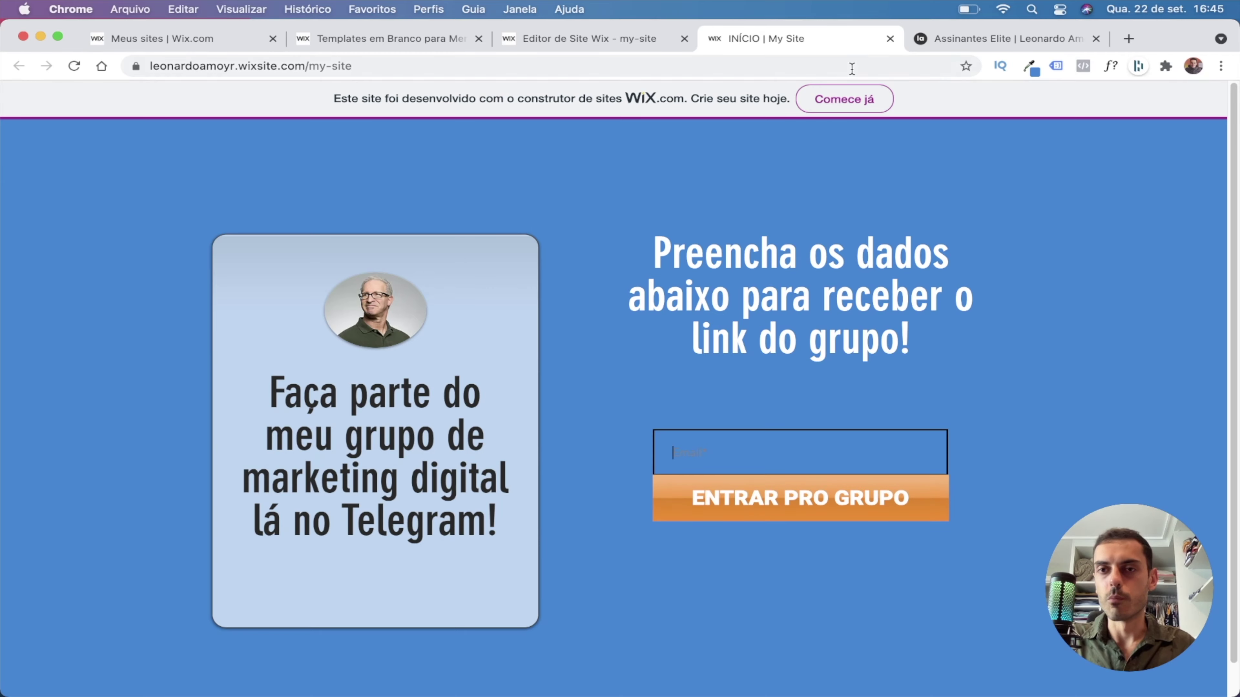
{"action": "left_click", "coordinate": [892, 38]}
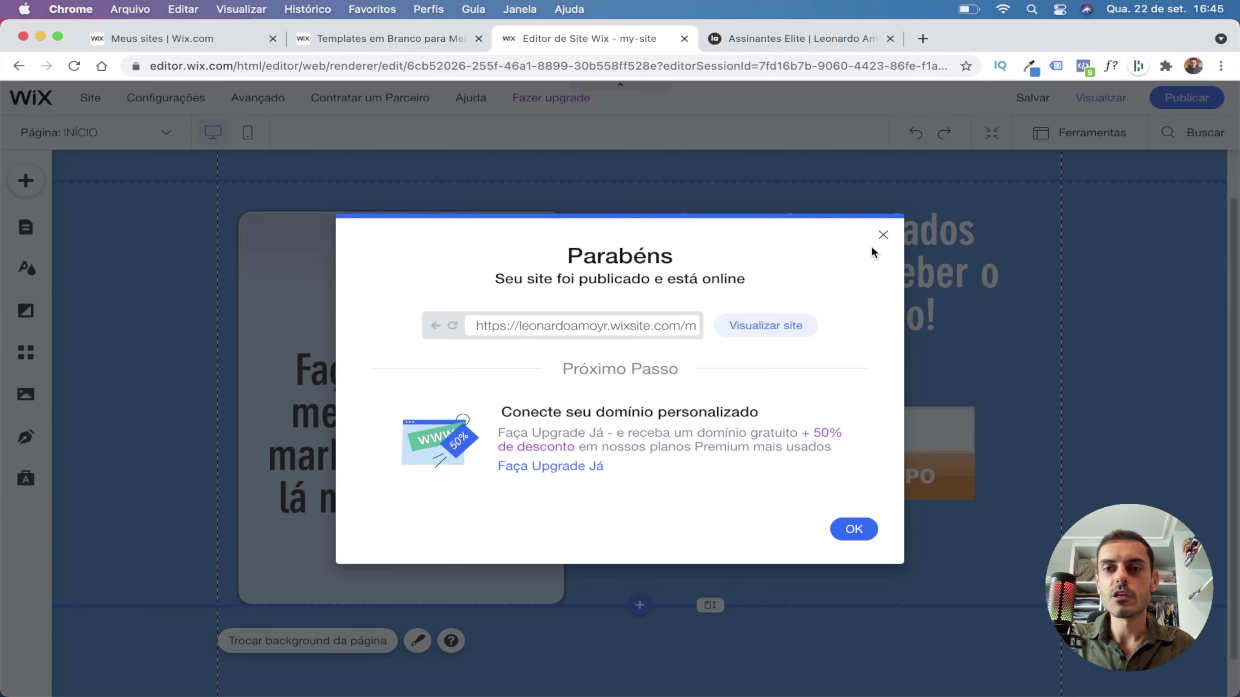
Dismiss the publish notices and edit the Email field's placeholder text.
{"action": "left_click", "coordinate": [882, 238]}
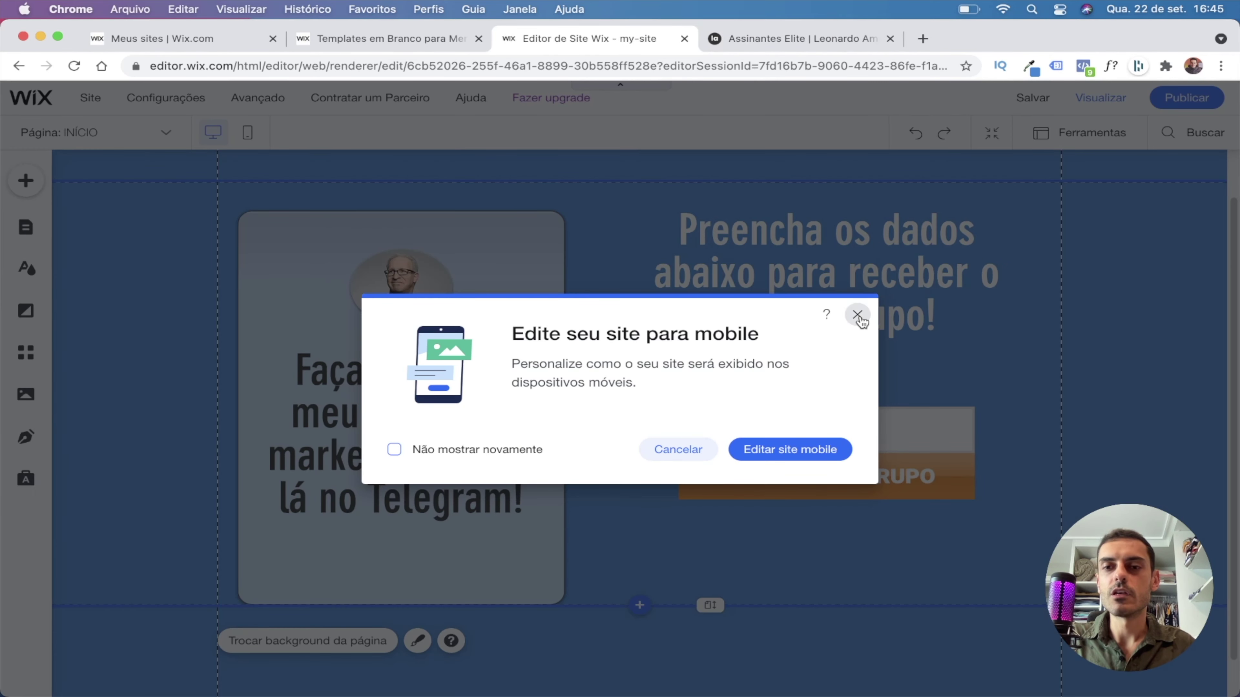
{"action": "left_click", "coordinate": [857, 315]}
{"action": "left_click", "coordinate": [718, 430]}
{"action": "left_click", "coordinate": [721, 430]}
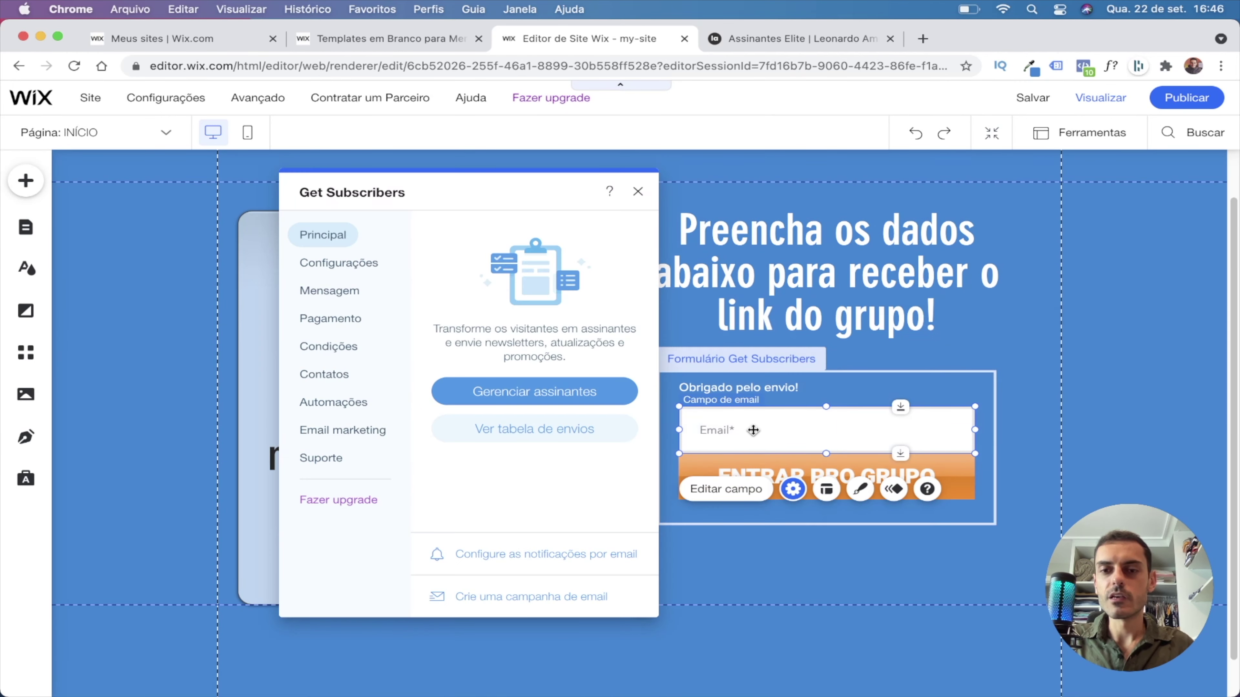
{"action": "left_click", "coordinate": [722, 491]}
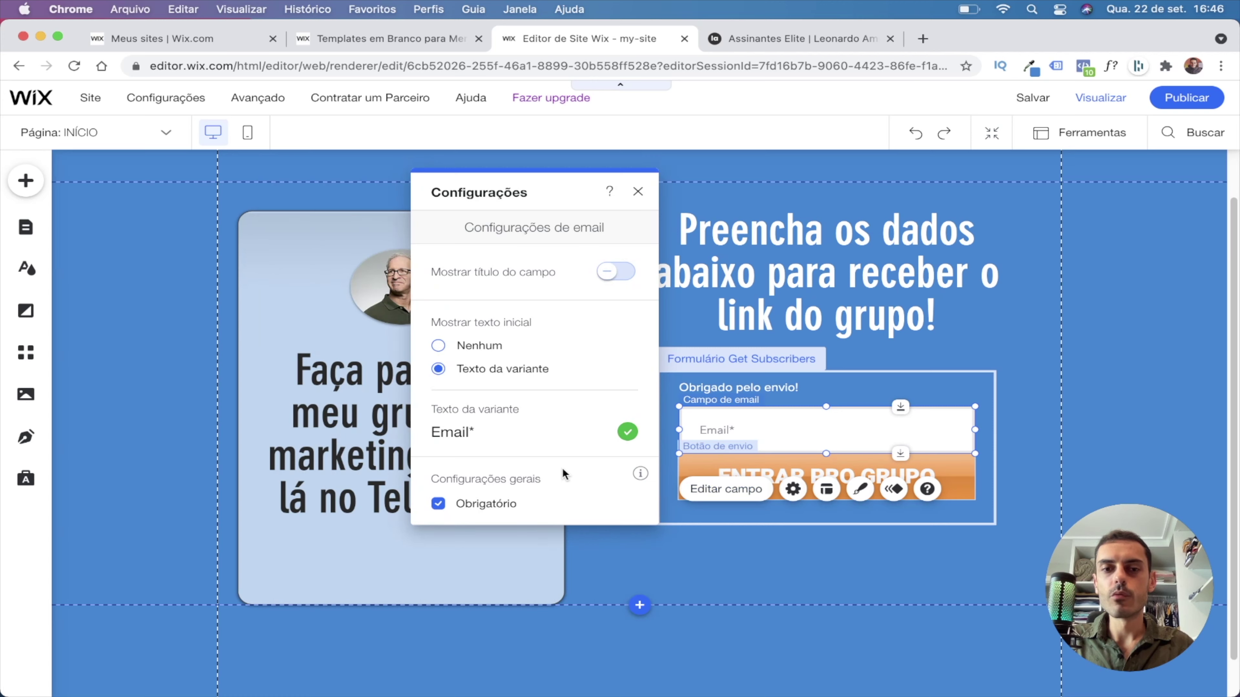
{"action": "left_click", "coordinate": [482, 439]}
{"action": "type", "text": "Digite o seu e-"}
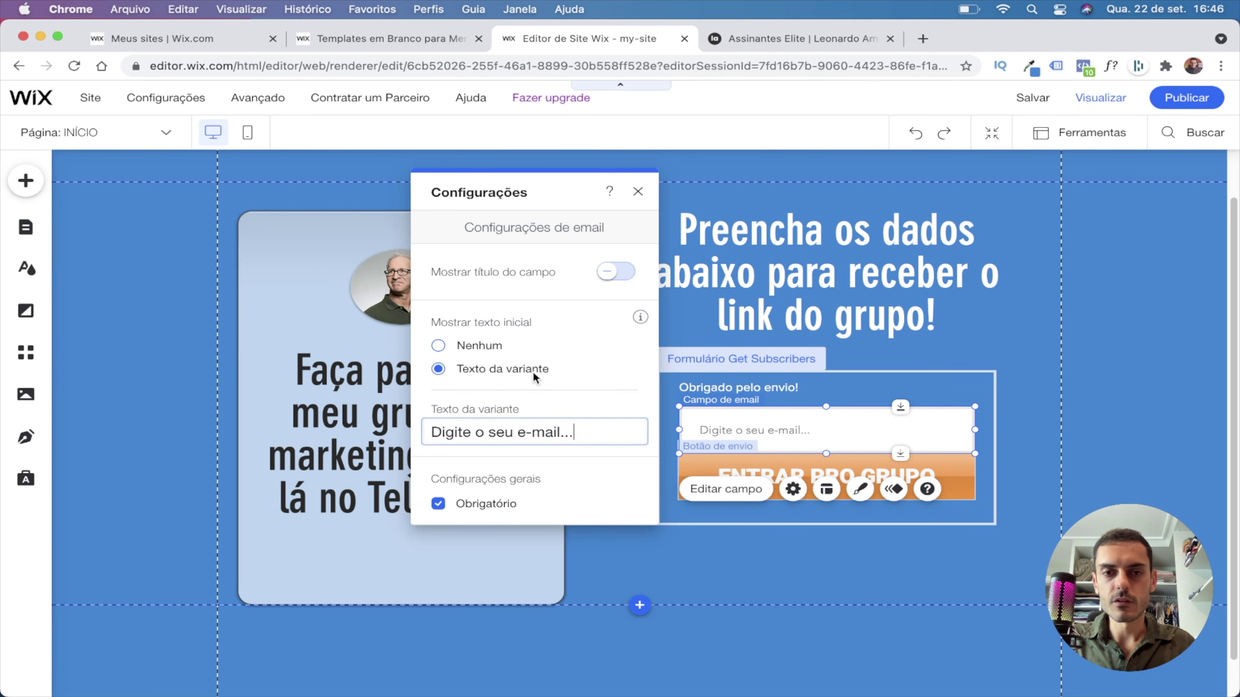
{"action": "left_click", "coordinate": [638, 192]}
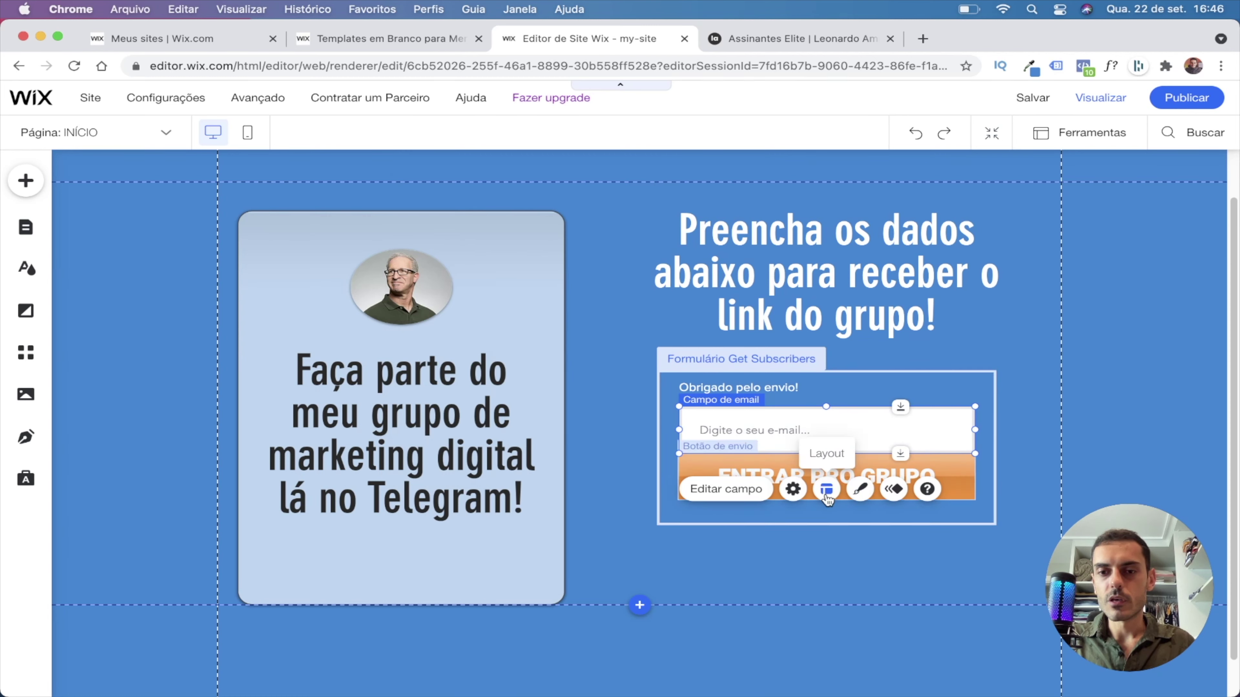
Raise the email field's placeholder font size from 14px to 20px.
{"action": "left_click", "coordinate": [860, 489]}
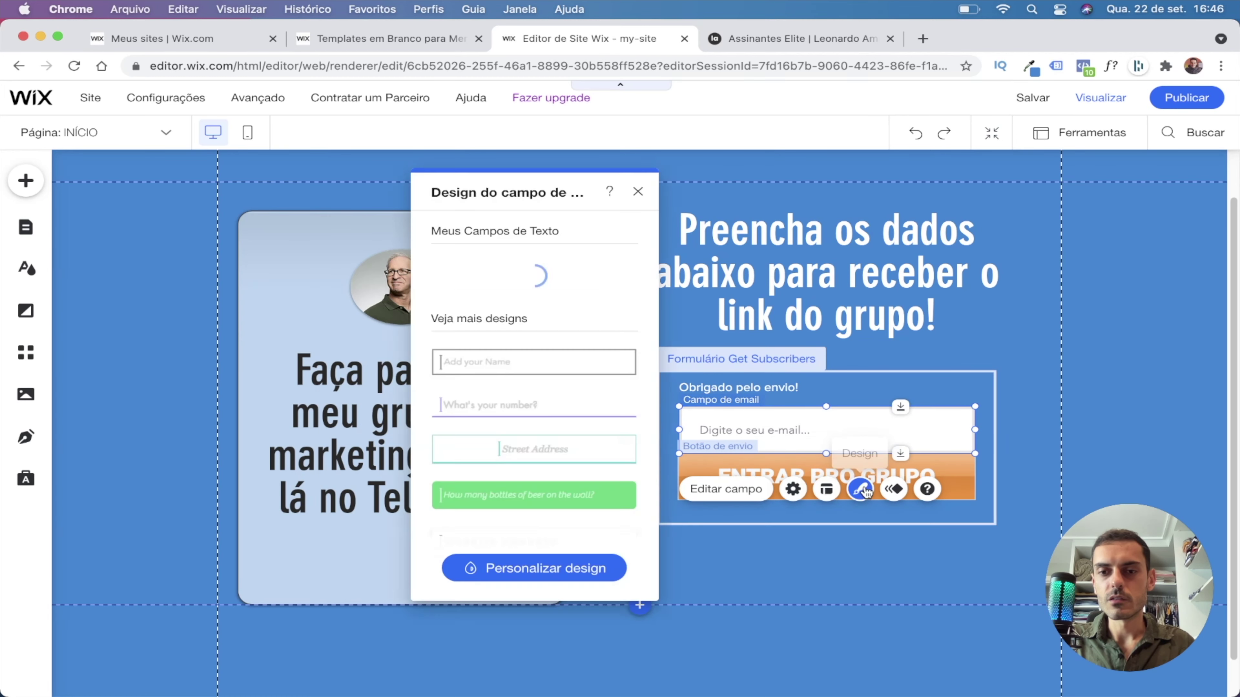
{"action": "left_click", "coordinate": [541, 568]}
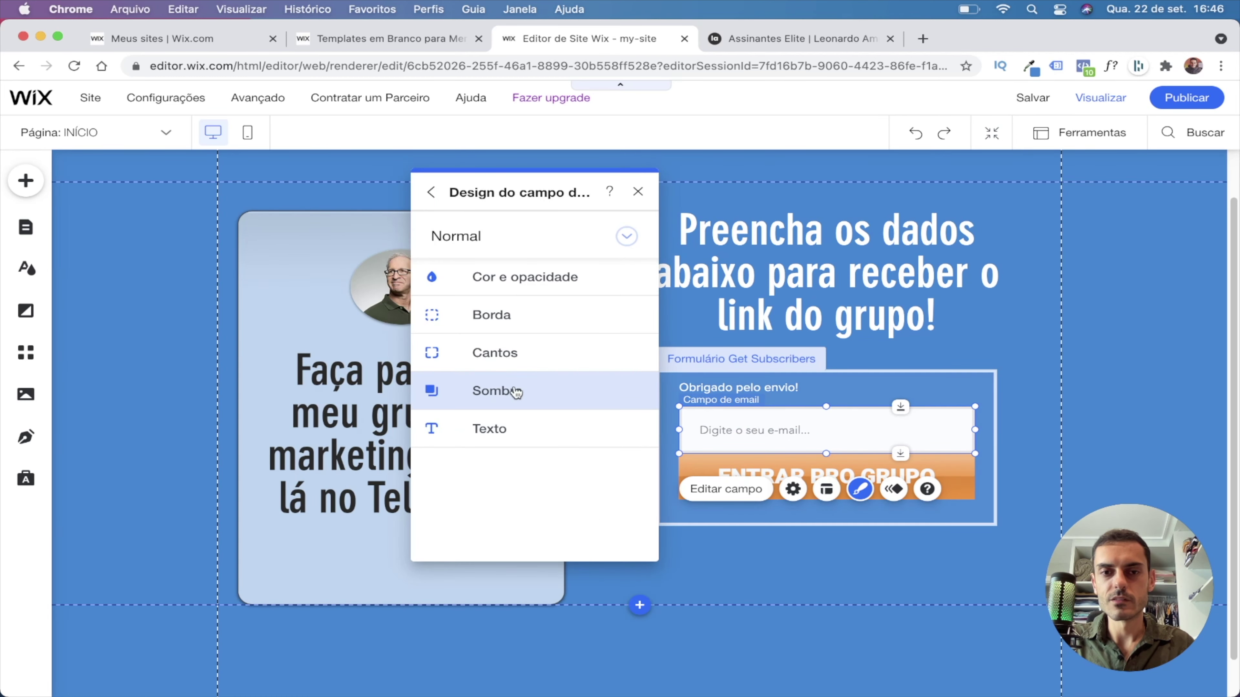
{"action": "left_click", "coordinate": [522, 430]}
{"action": "scroll", "coordinate": [521, 433], "scroll_direction": "down", "scroll_amount": 5}
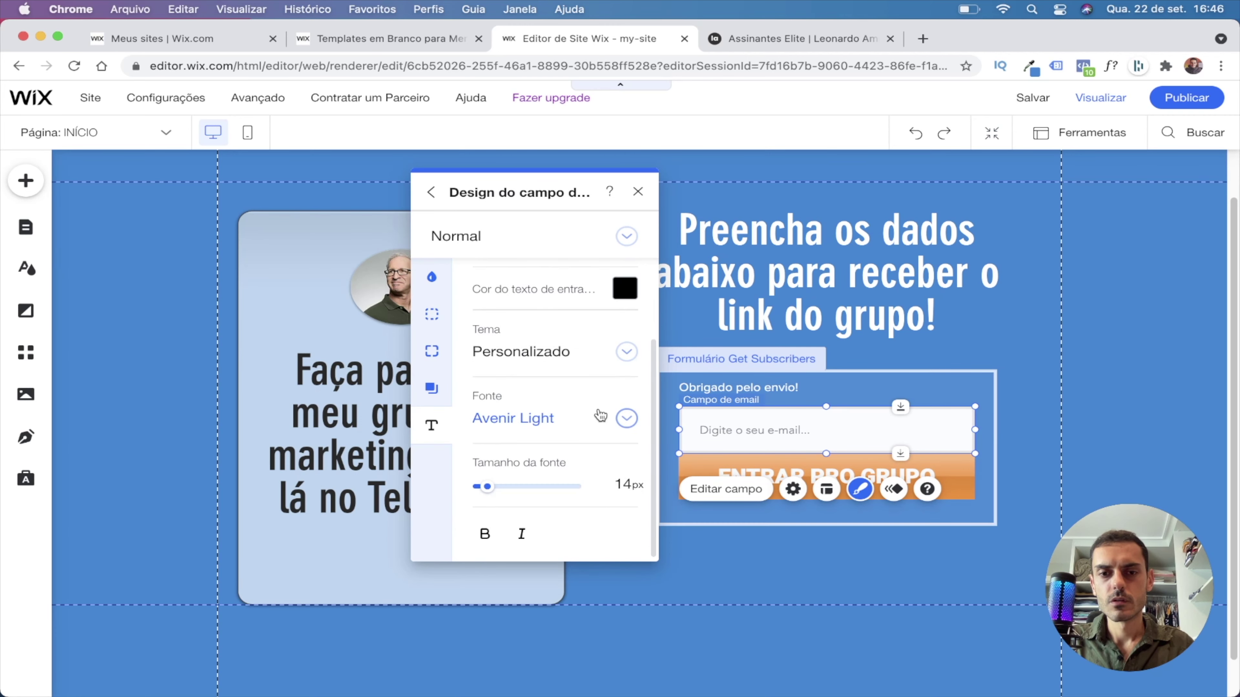
{"action": "left_click_drag", "start_coordinate": [488, 490], "coordinate": [492, 489]}
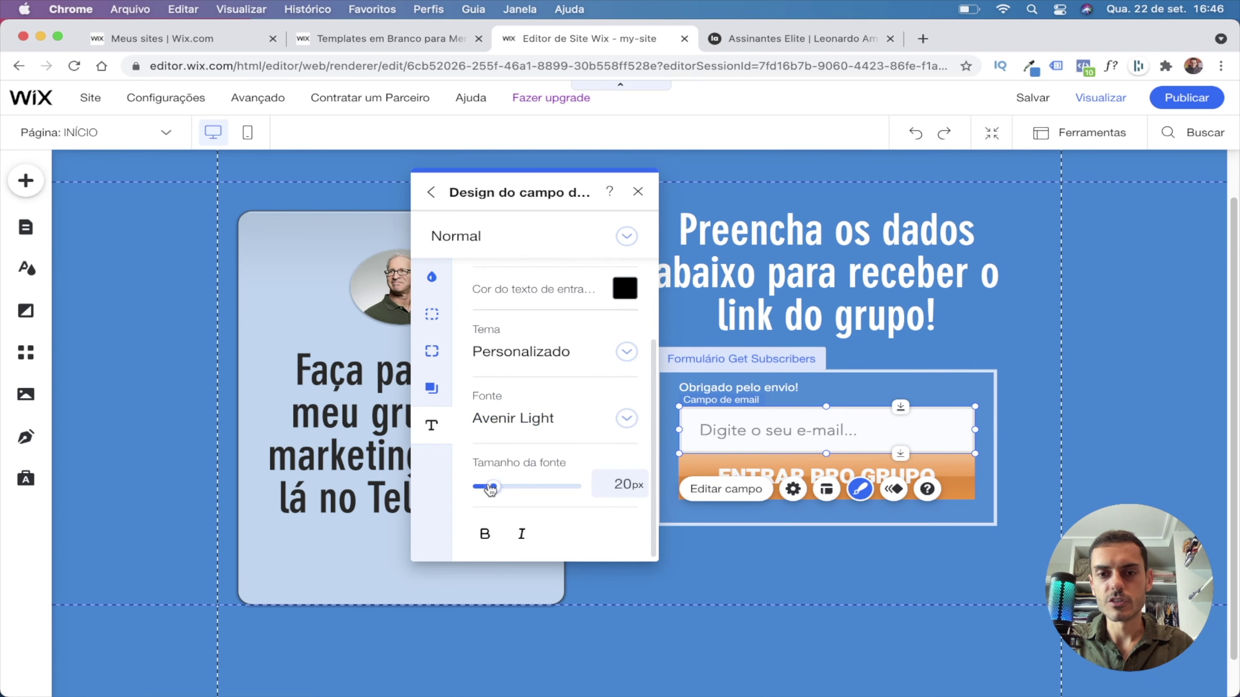
{"action": "left_click", "coordinate": [638, 191]}
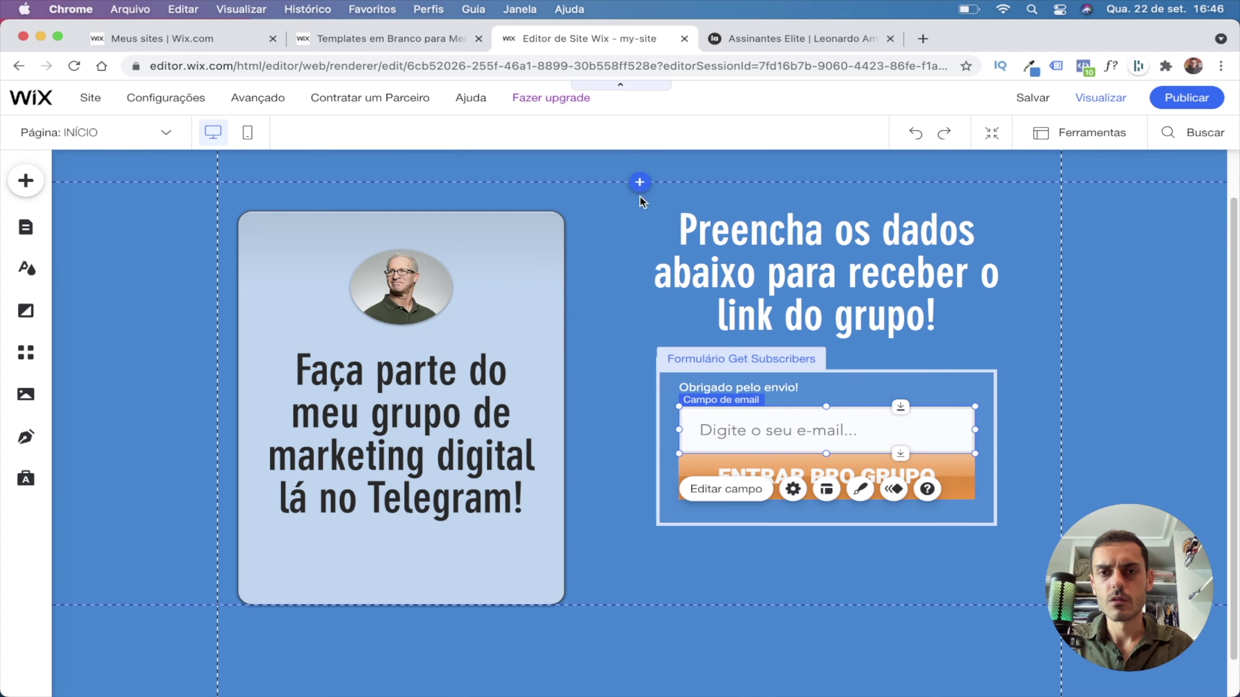
{"action": "left_click", "coordinate": [1096, 335]}
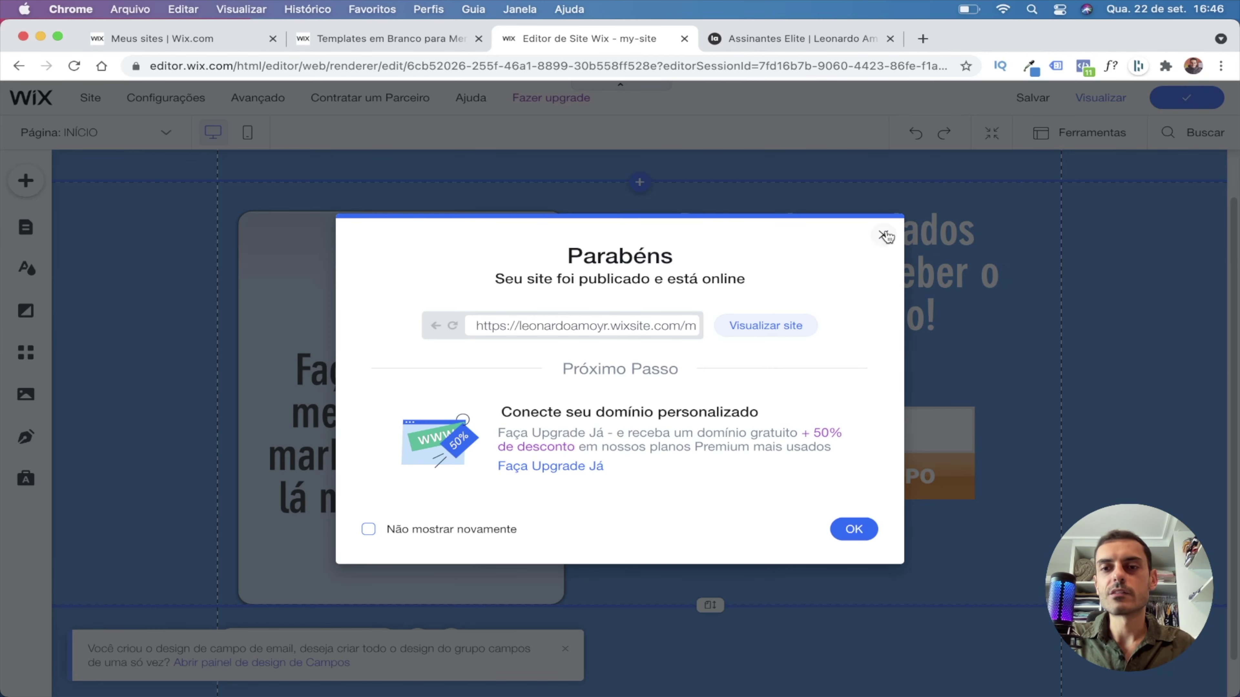
Close the Parabéns publish message and switch to the visitor preview.
{"action": "left_click", "coordinate": [884, 236]}
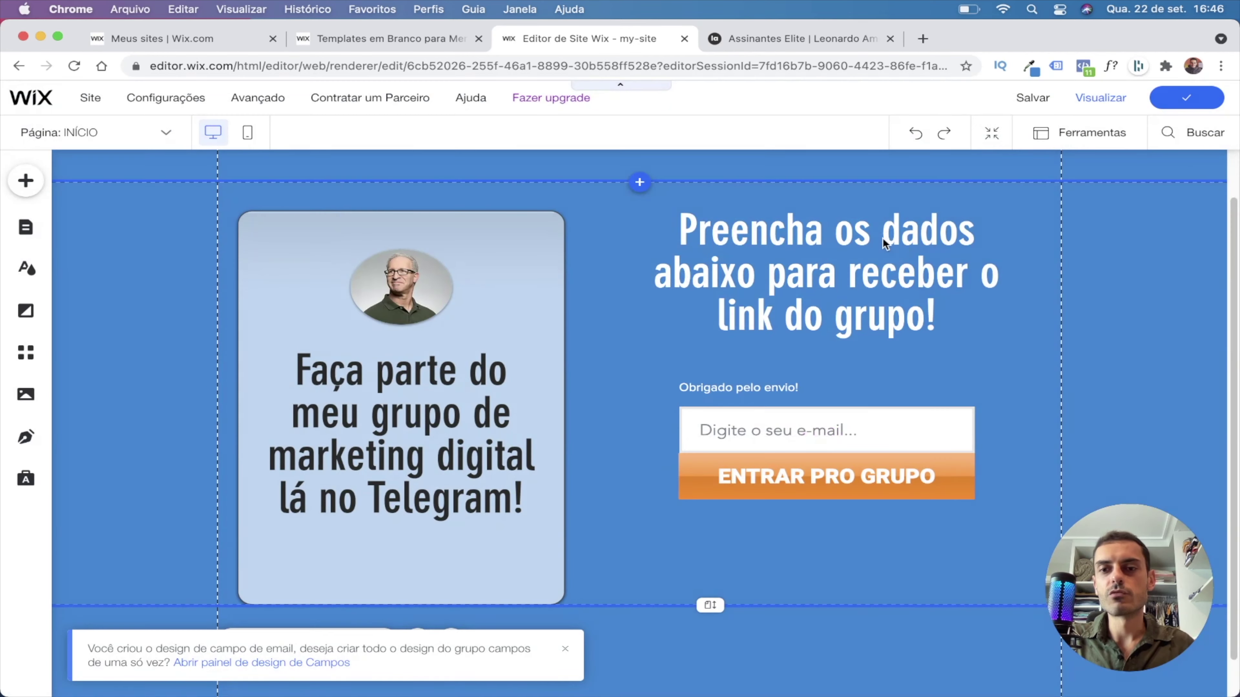
{"action": "left_click", "coordinate": [1095, 101]}
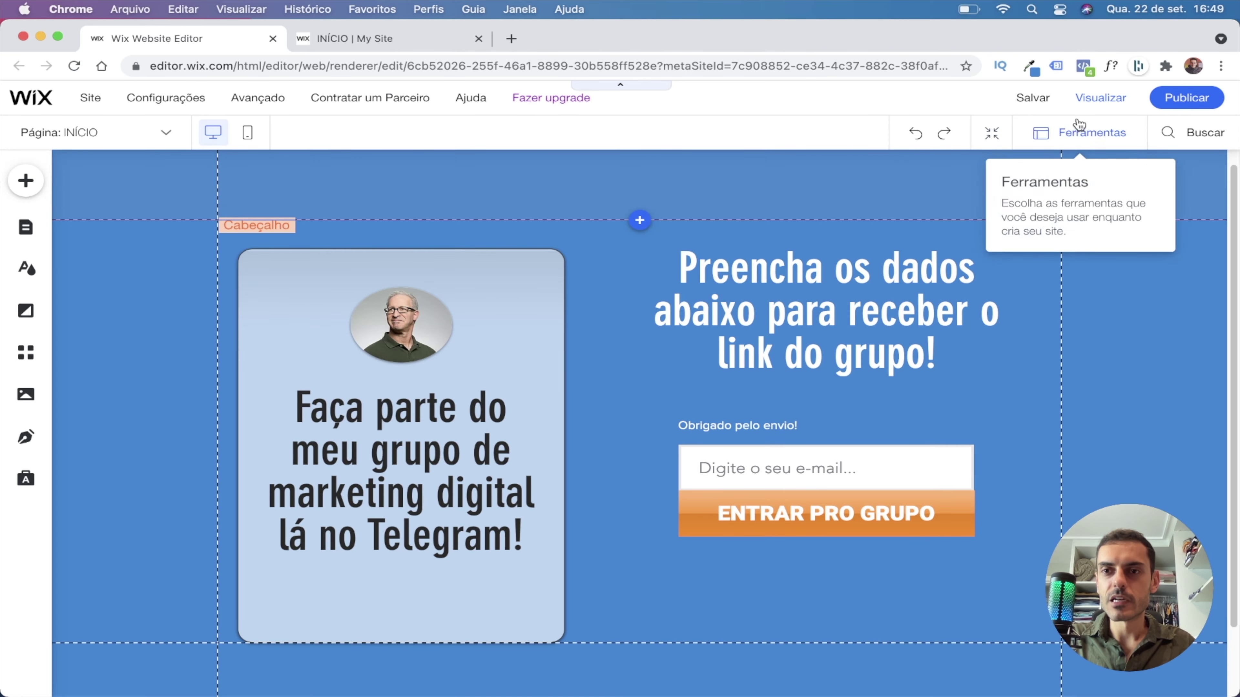
Preview the page, open the live site to check its address, then return to editing.
{"action": "left_click", "coordinate": [1101, 97]}
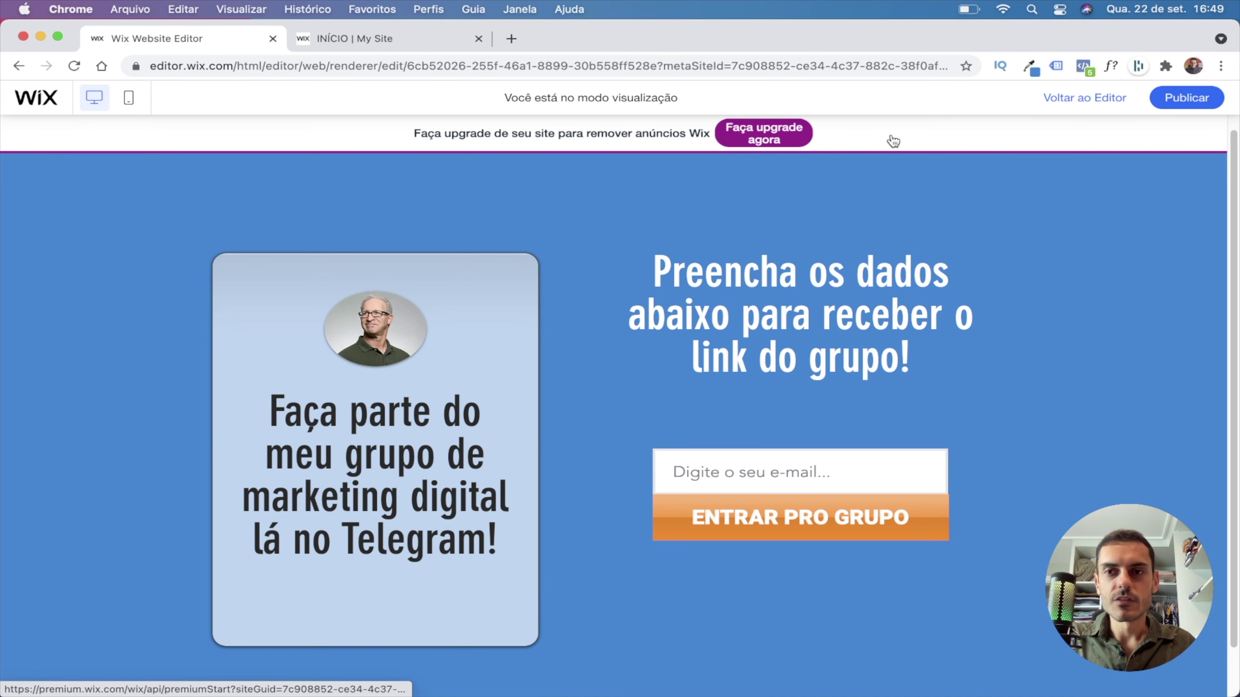
{"action": "mouse_move", "coordinate": [1186, 98]}
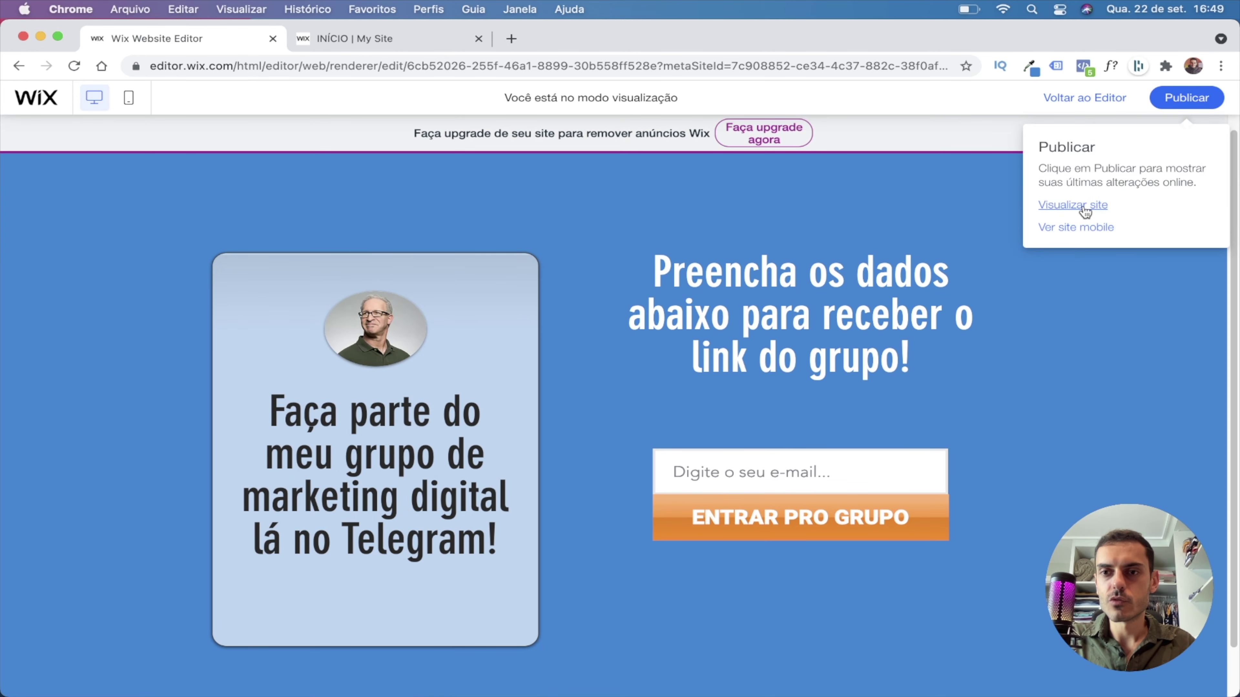
{"action": "left_click", "coordinate": [1082, 206]}
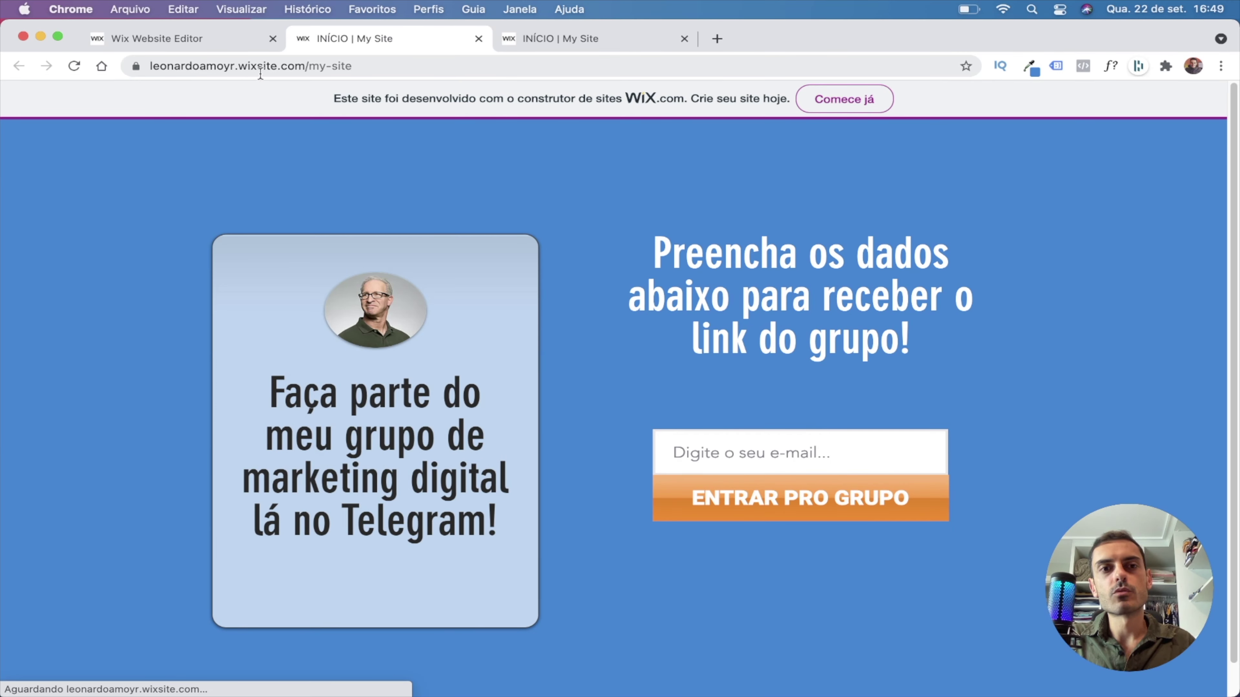
{"action": "left_click", "coordinate": [362, 66]}
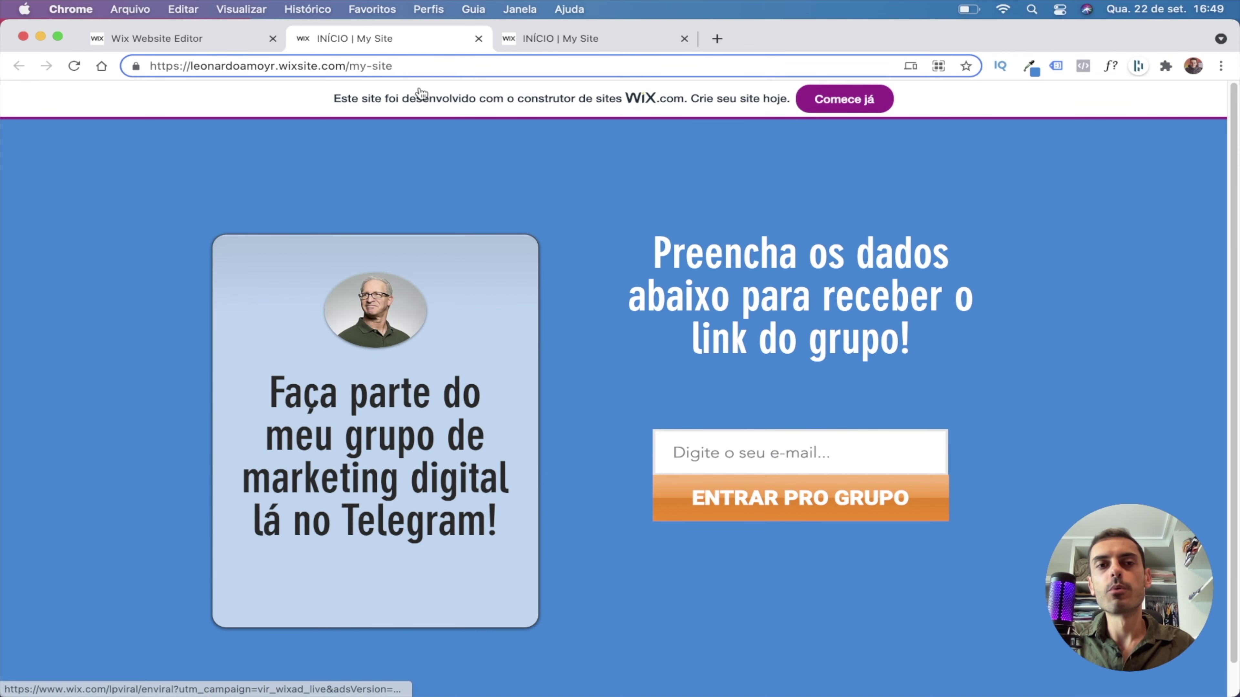
{"action": "left_click", "coordinate": [478, 38]}
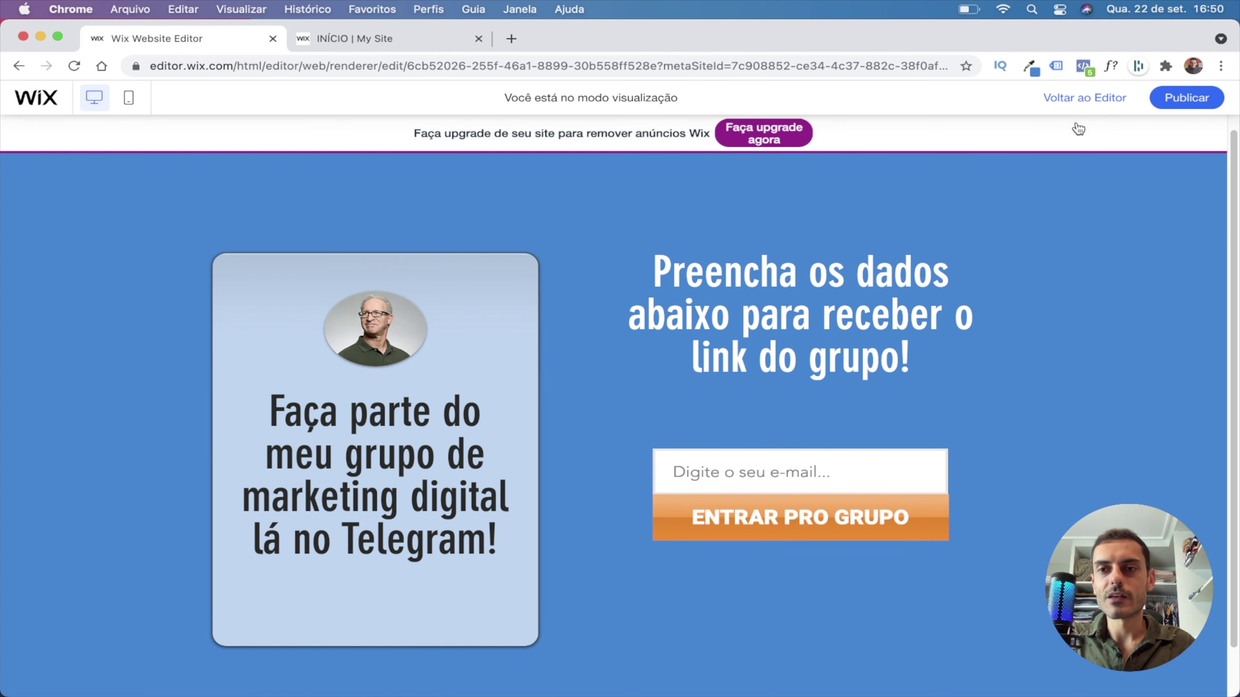
{"action": "left_click", "coordinate": [1086, 98]}
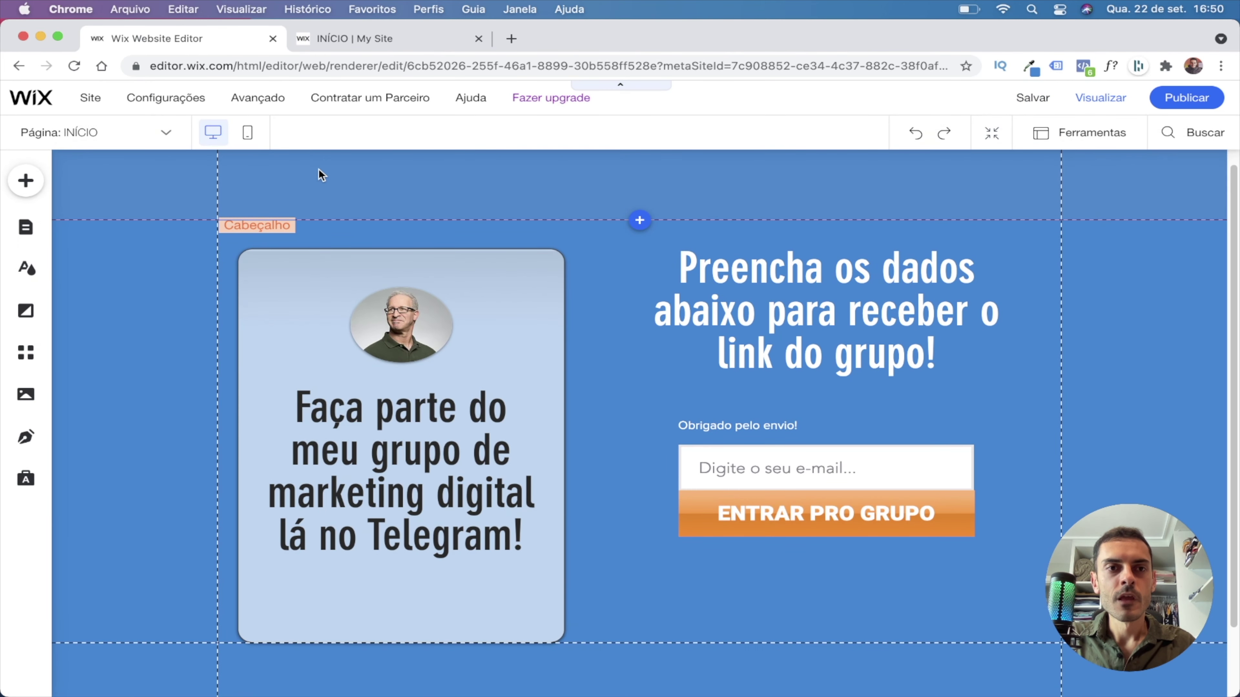
Open the site dashboard and choose Renomear site from its site actions.
{"action": "mouse_move", "coordinate": [195, 106]}
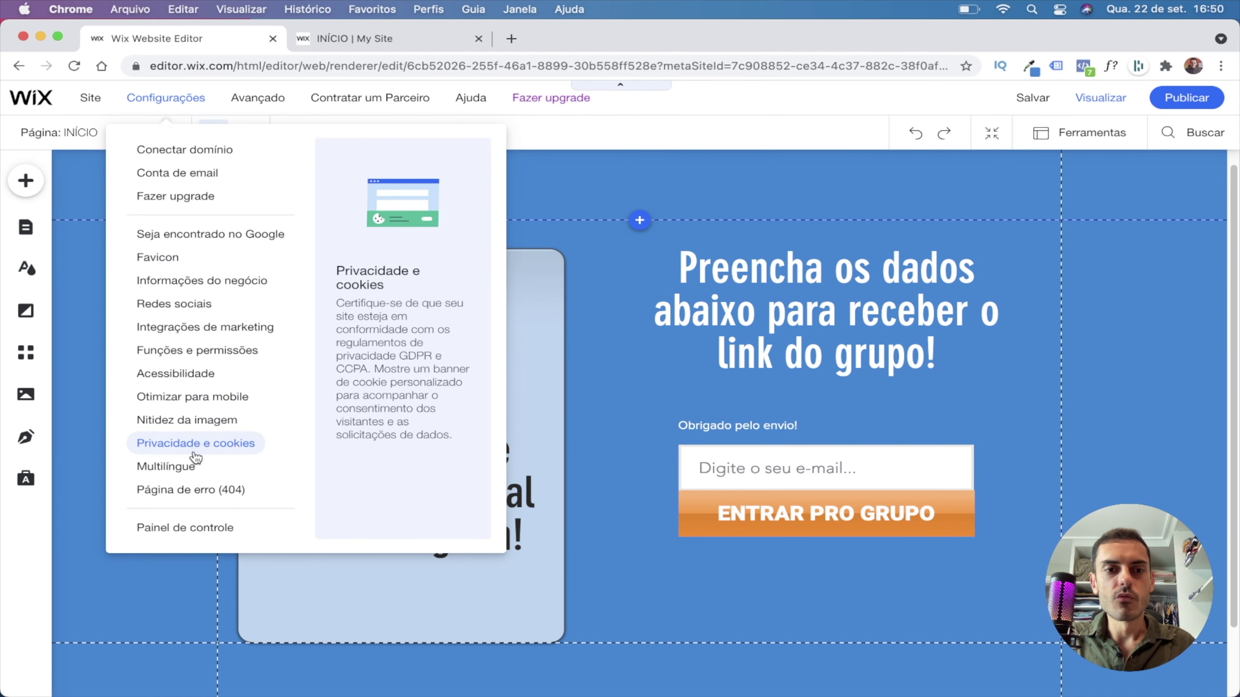
{"action": "left_click", "coordinate": [196, 528]}
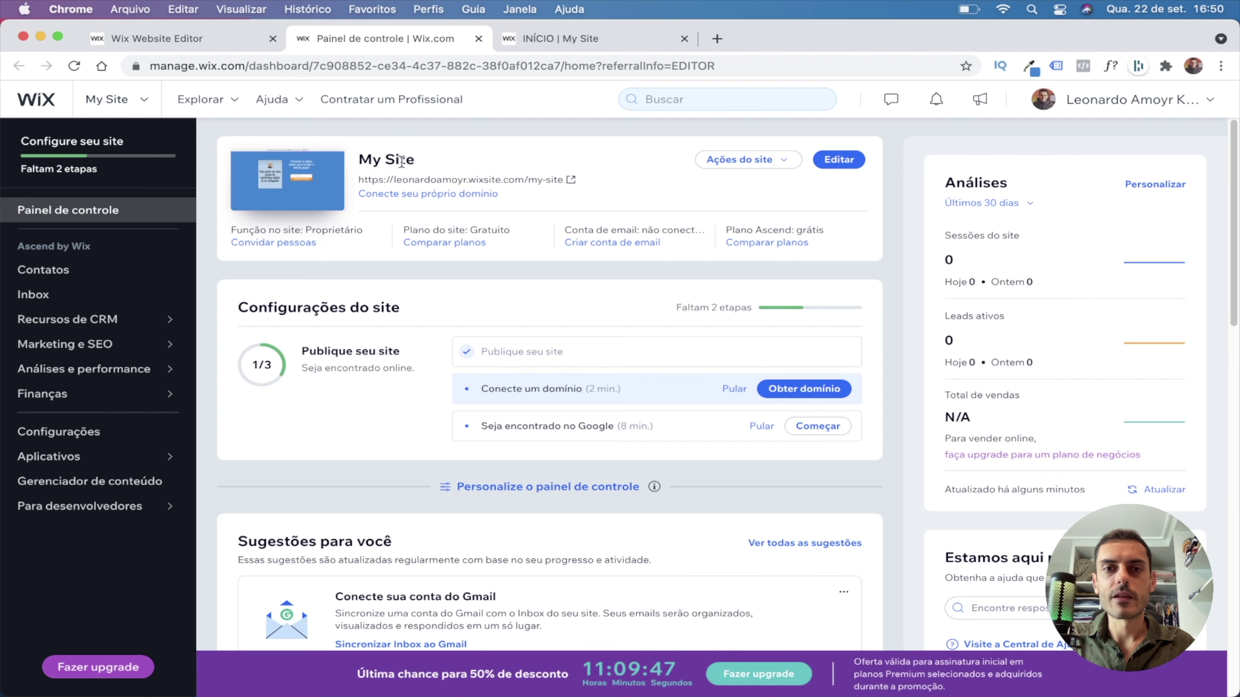
{"action": "double_click", "coordinate": [394, 160]}
{"action": "left_click", "coordinate": [404, 154]}
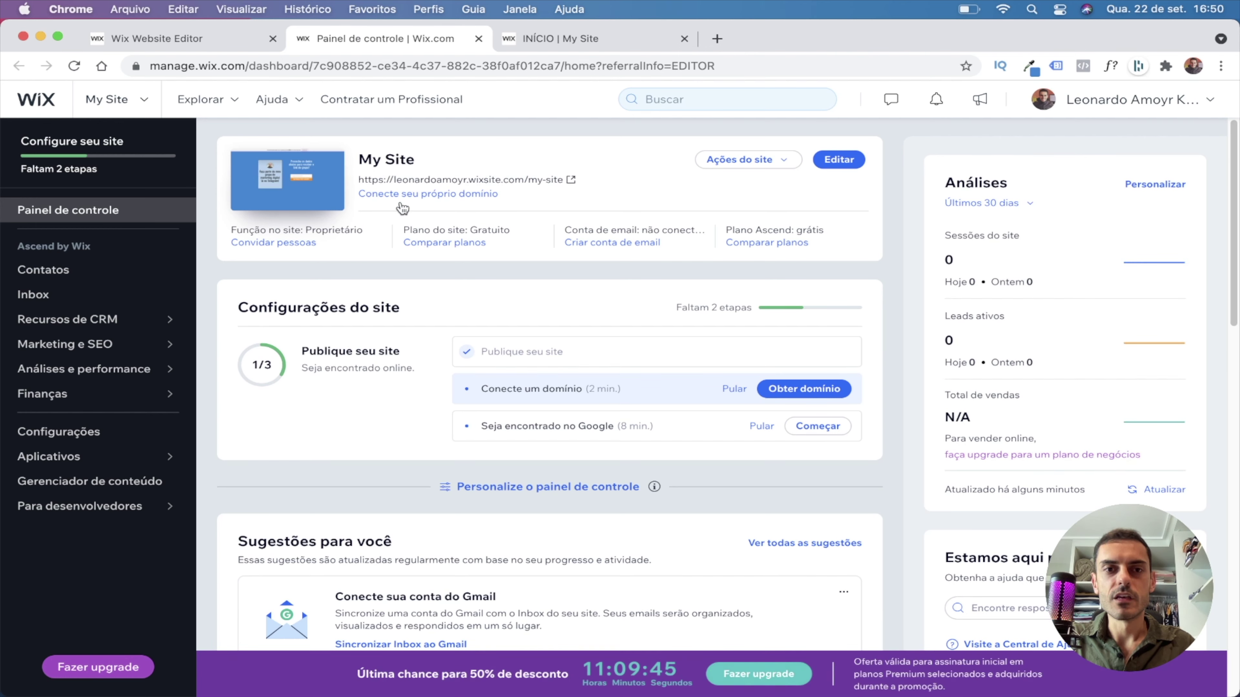
{"action": "left_click", "coordinate": [790, 165]}
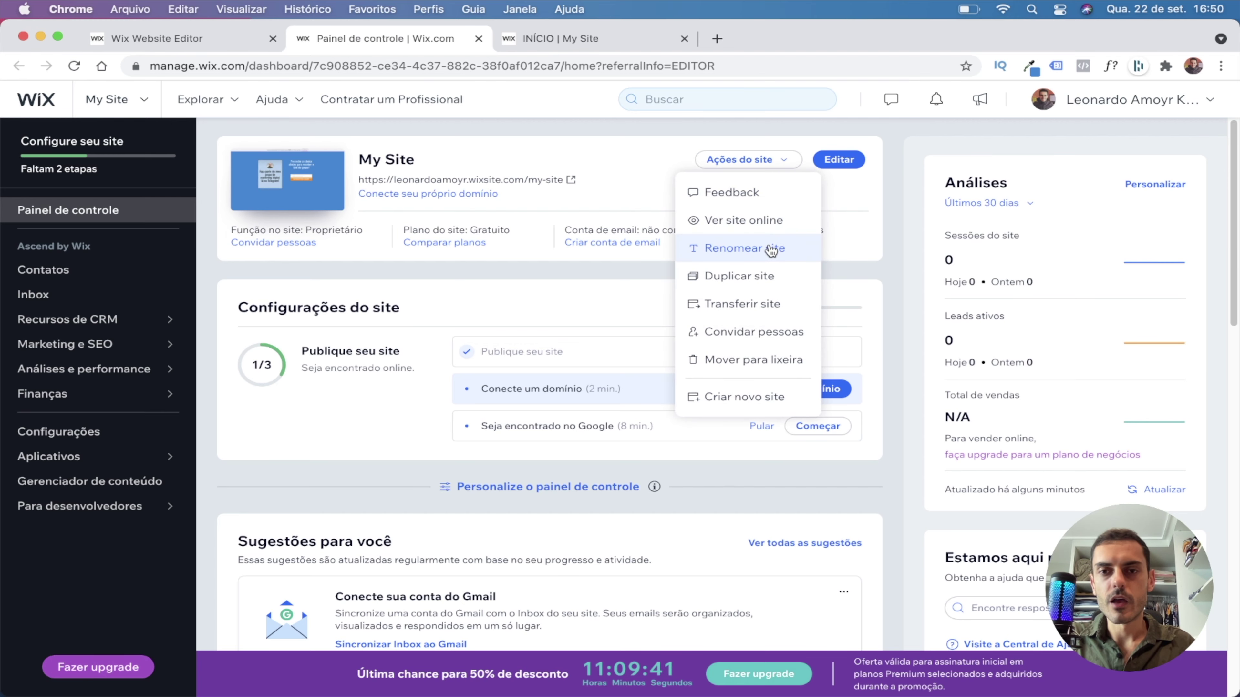
{"action": "left_click", "coordinate": [771, 250]}
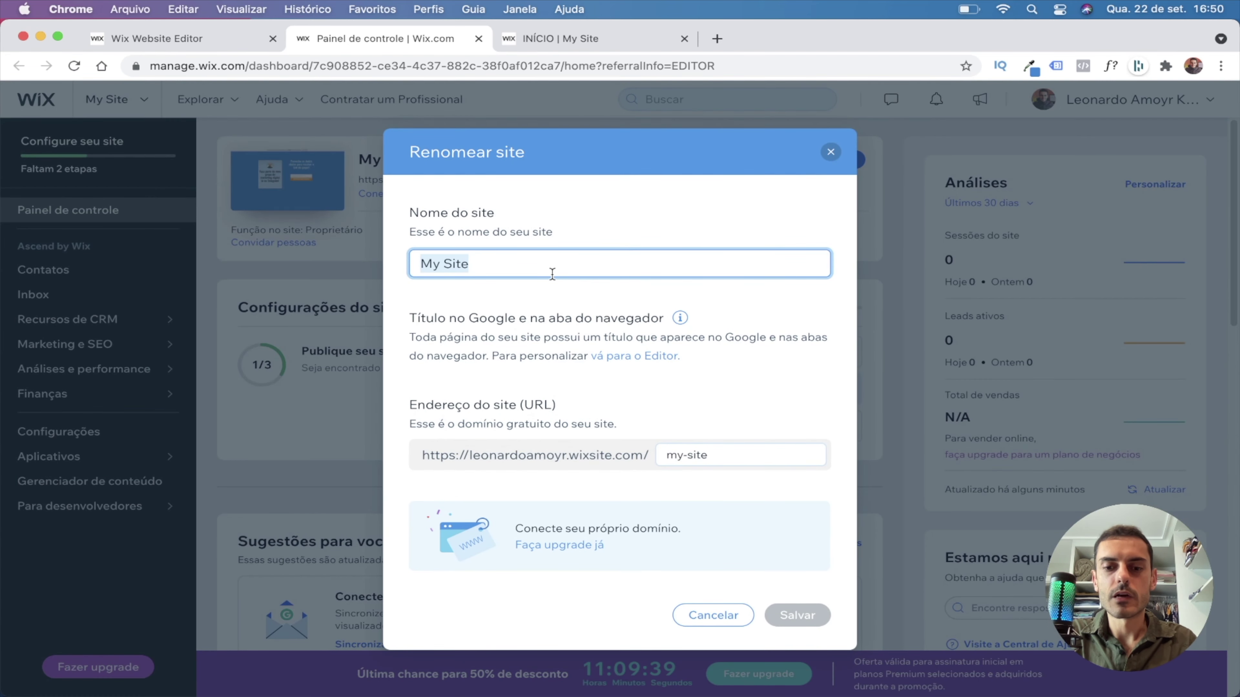
Rename the site 'Grupo Telegram' with address ending grupo-telegram, save, and open the live site.
{"action": "type", "text": "Grupo Telegram"}
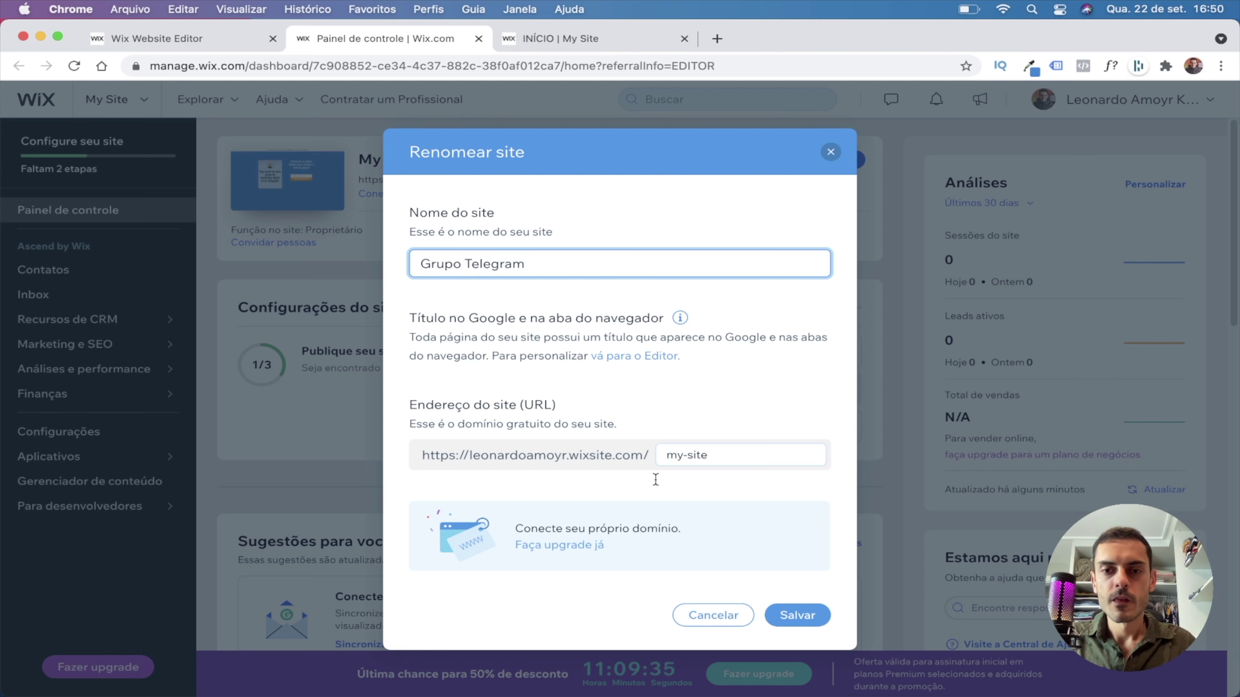
{"action": "left_click_drag", "start_coordinate": [708, 454], "coordinate": [661, 461]}
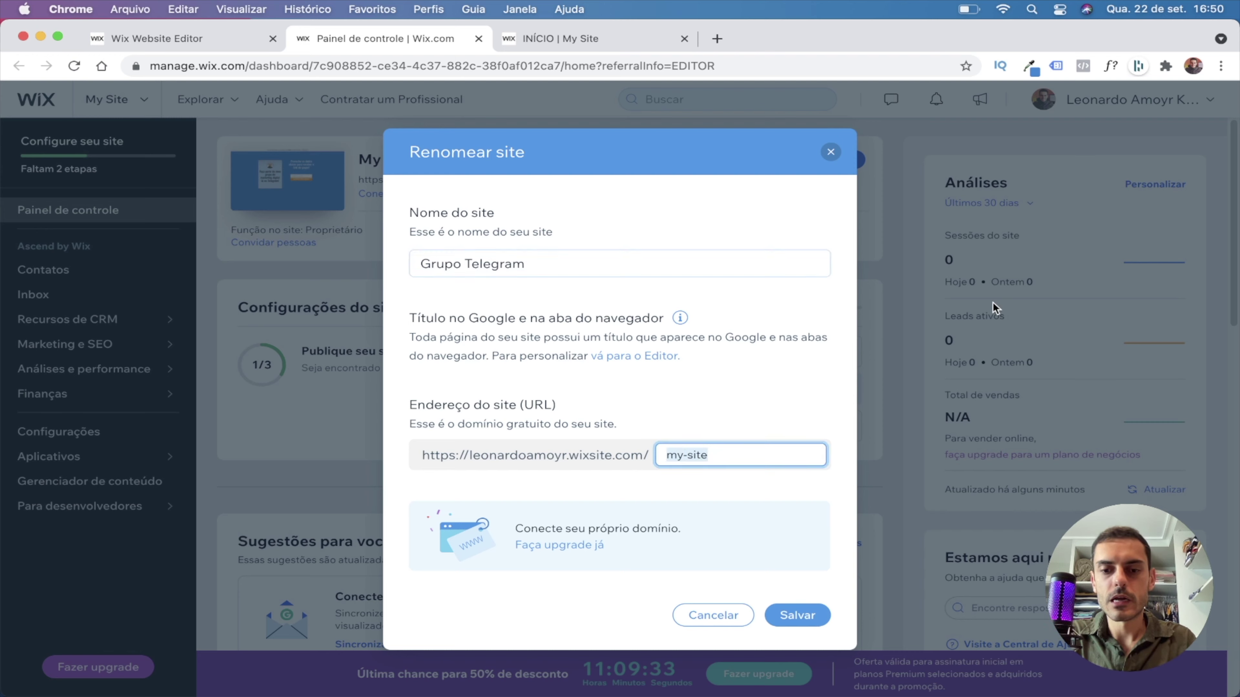
{"action": "type", "text": "grupo-telegram"}
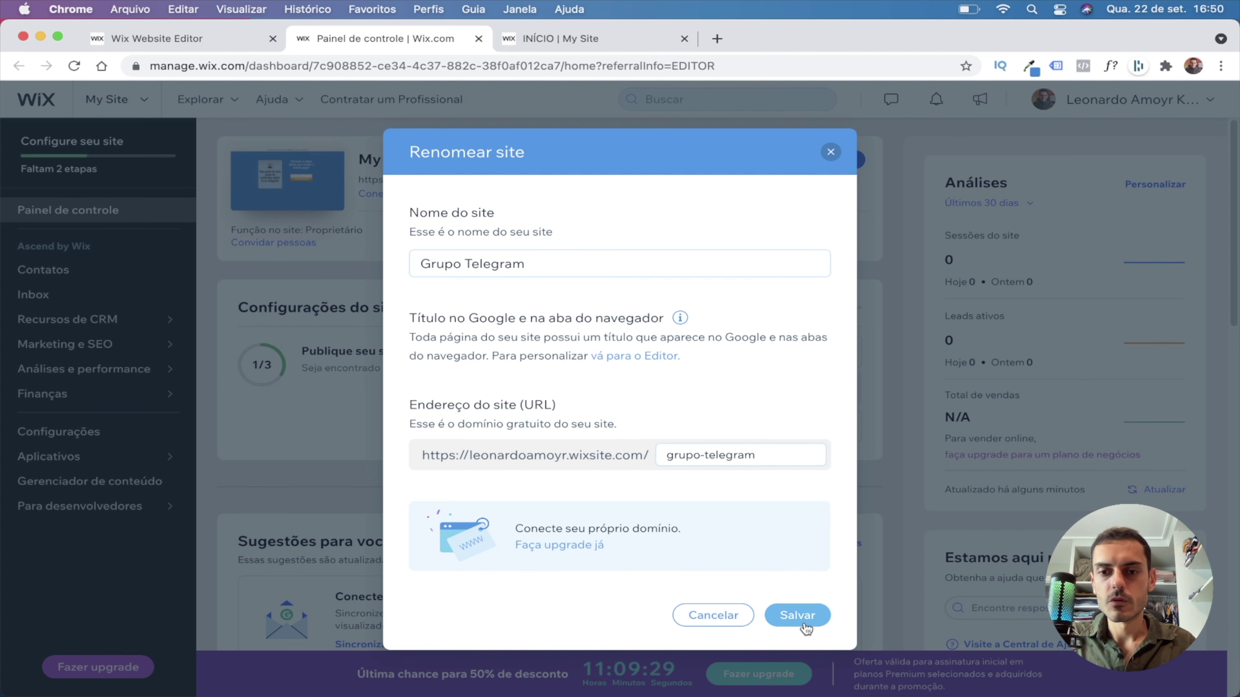
{"action": "left_click", "coordinate": [803, 616]}
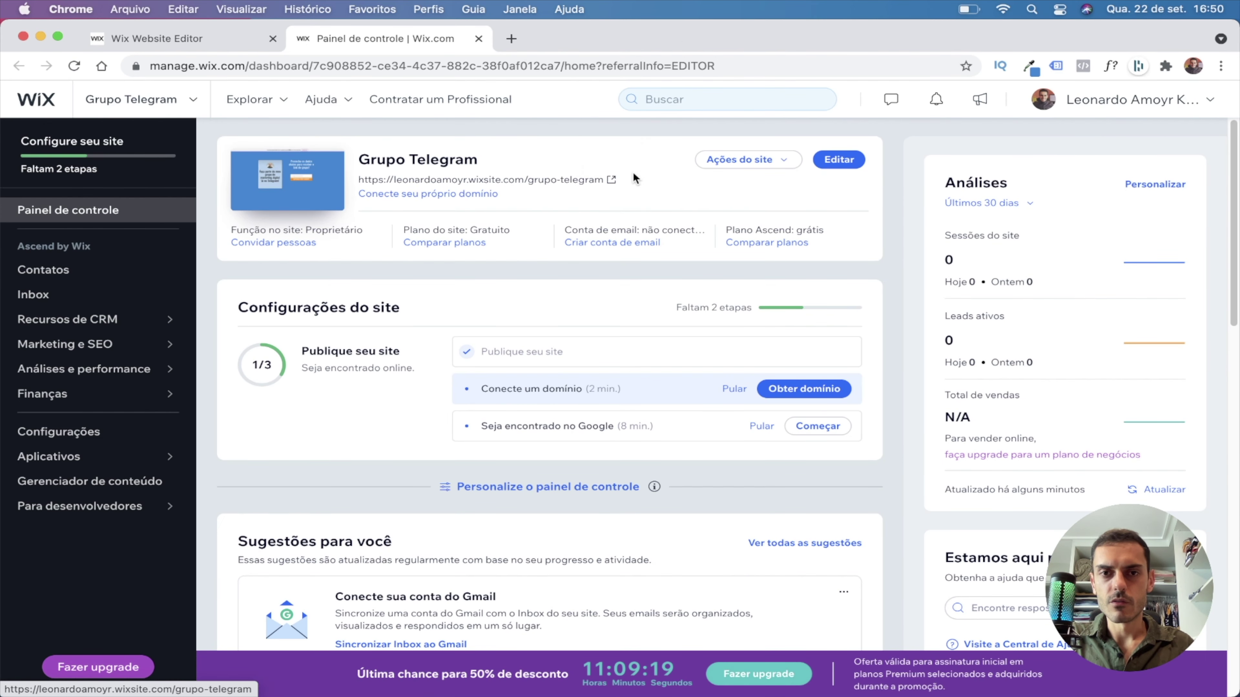
{"action": "left_click", "coordinate": [611, 179]}
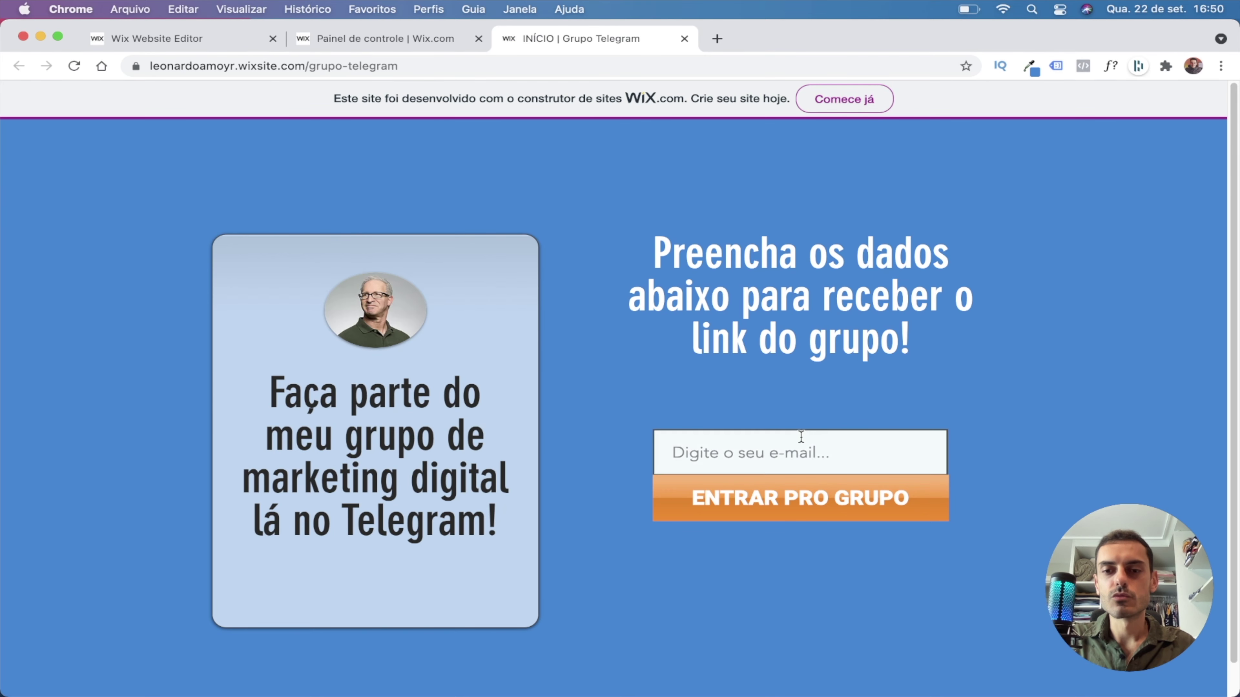
Scroll through the live Grupo Telegram page, then go back to the dashboard.
{"action": "scroll", "coordinate": [800, 438], "scroll_direction": "down", "scroll_amount": 1}
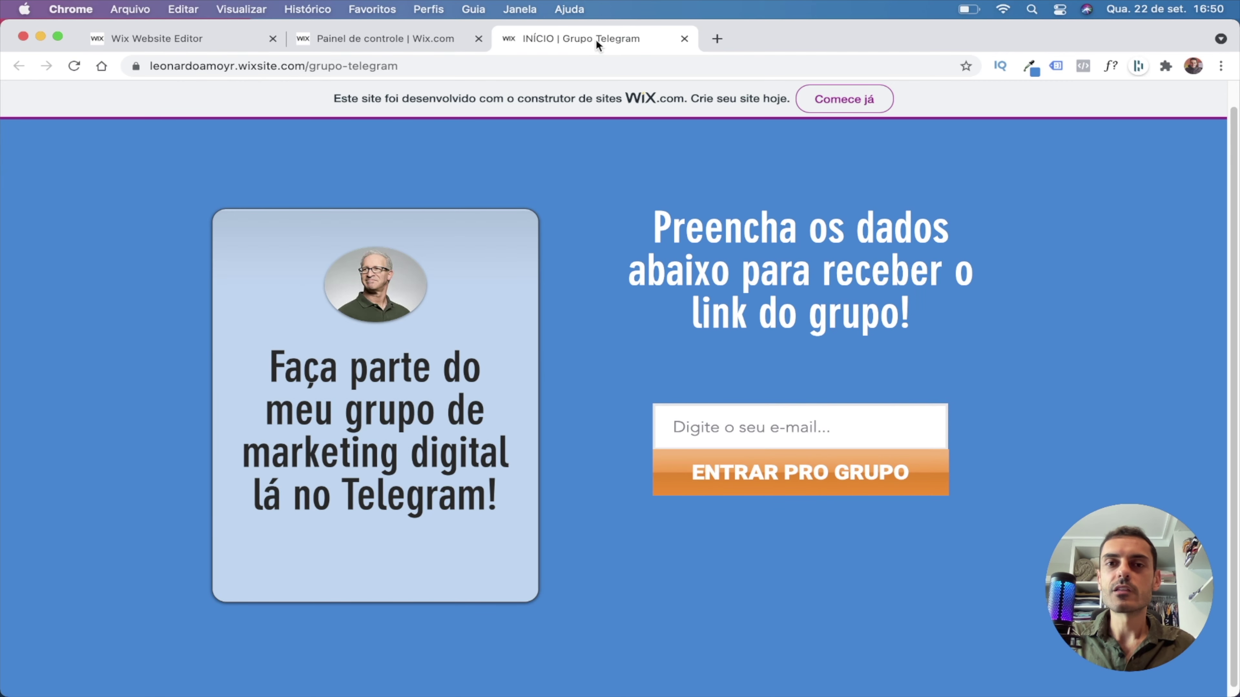
{"action": "left_click", "coordinate": [358, 37]}
On the Automações page, pick the thank-you email for received forms template.
{"action": "left_click", "coordinate": [95, 264]}
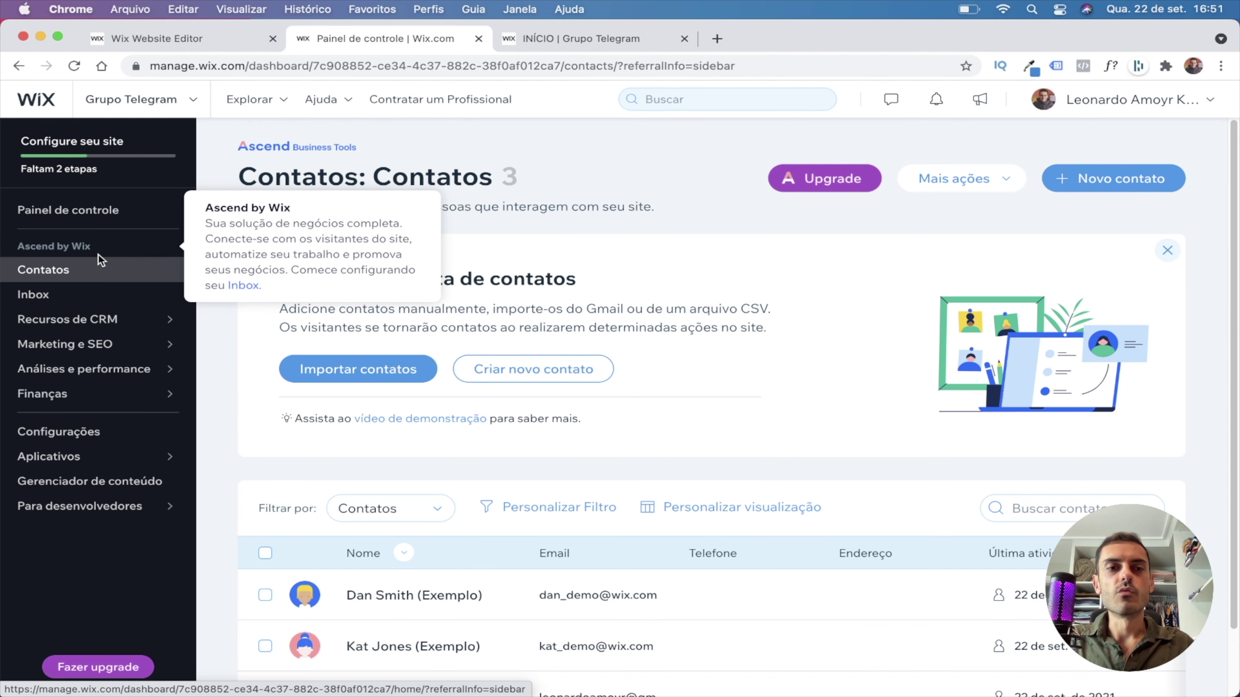
{"action": "mouse_move", "coordinate": [65, 330]}
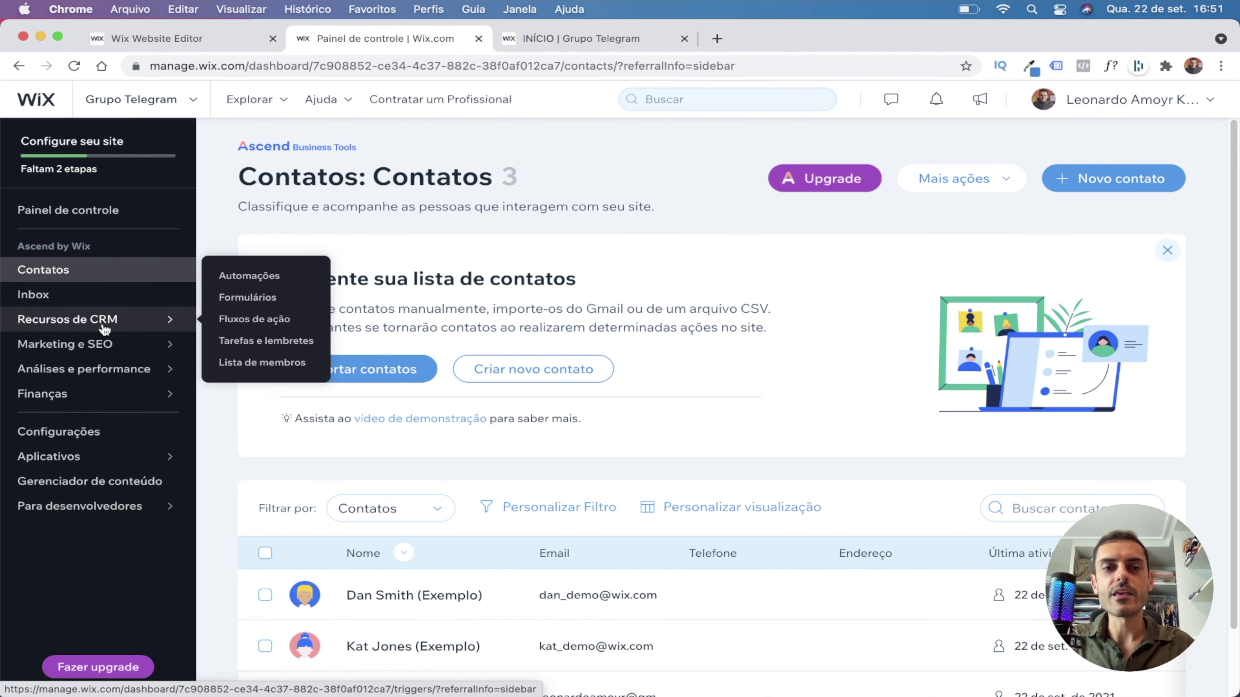
{"action": "left_click", "coordinate": [244, 276]}
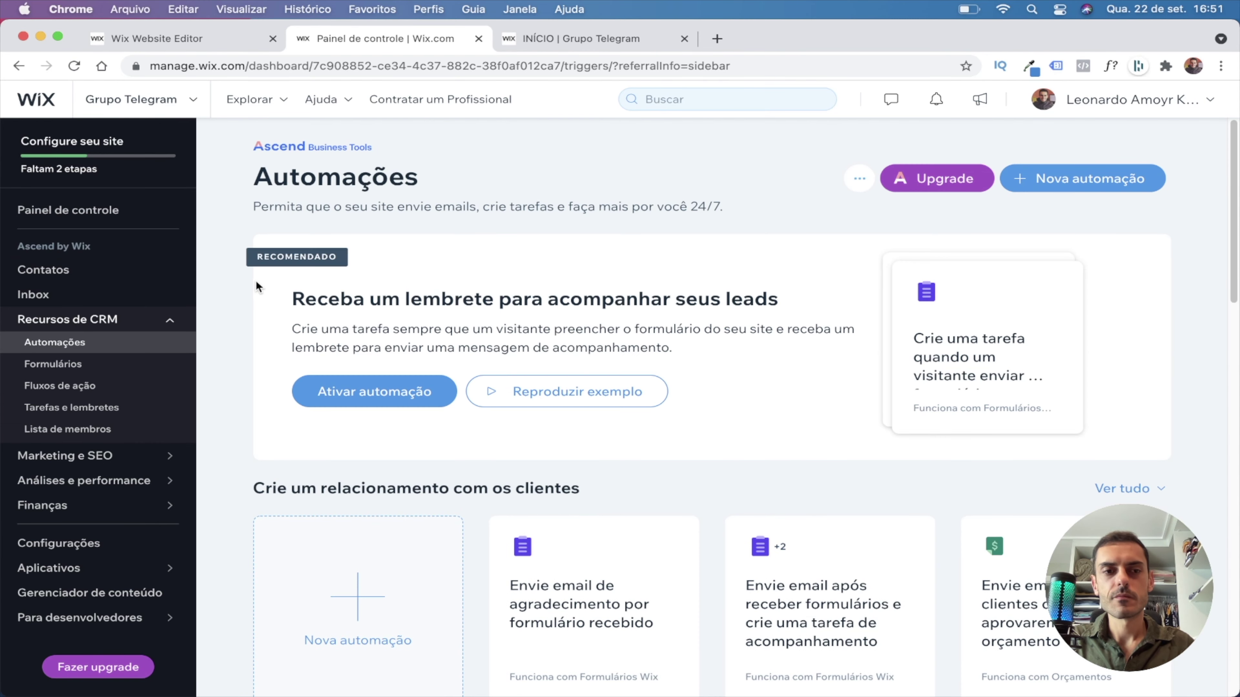
{"action": "scroll", "coordinate": [488, 368], "scroll_direction": "down", "scroll_amount": 1}
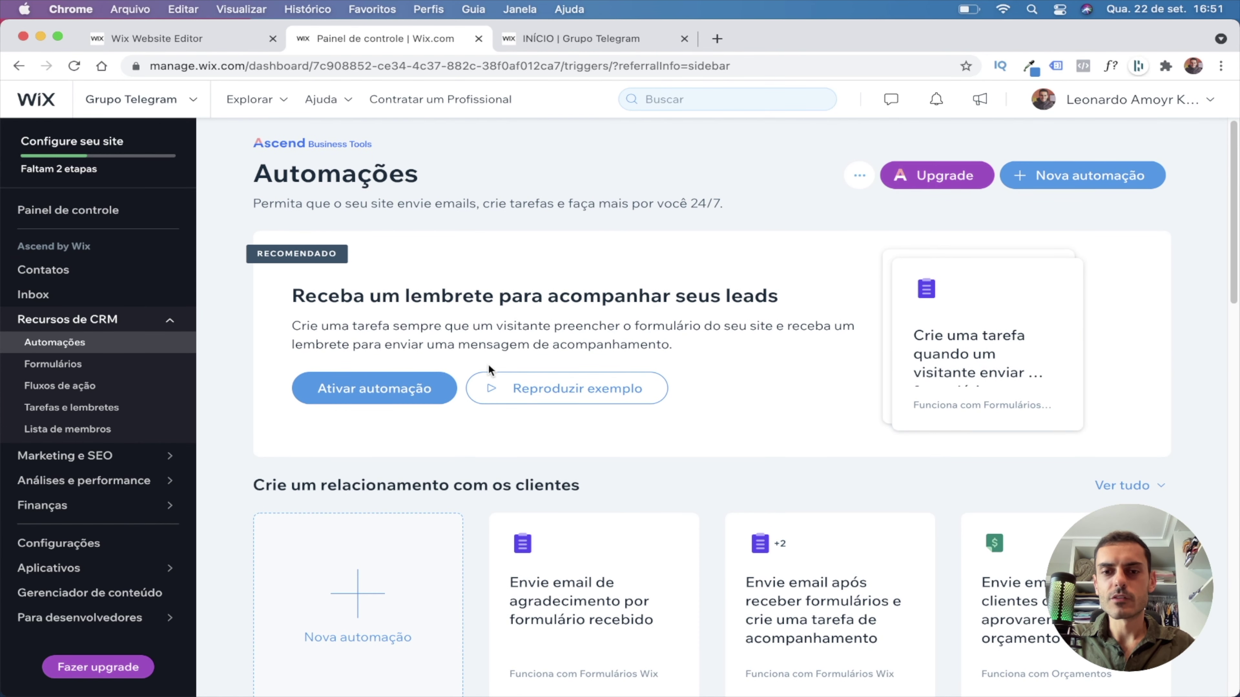
{"action": "scroll", "coordinate": [1061, 188], "scroll_direction": "down", "scroll_amount": 1}
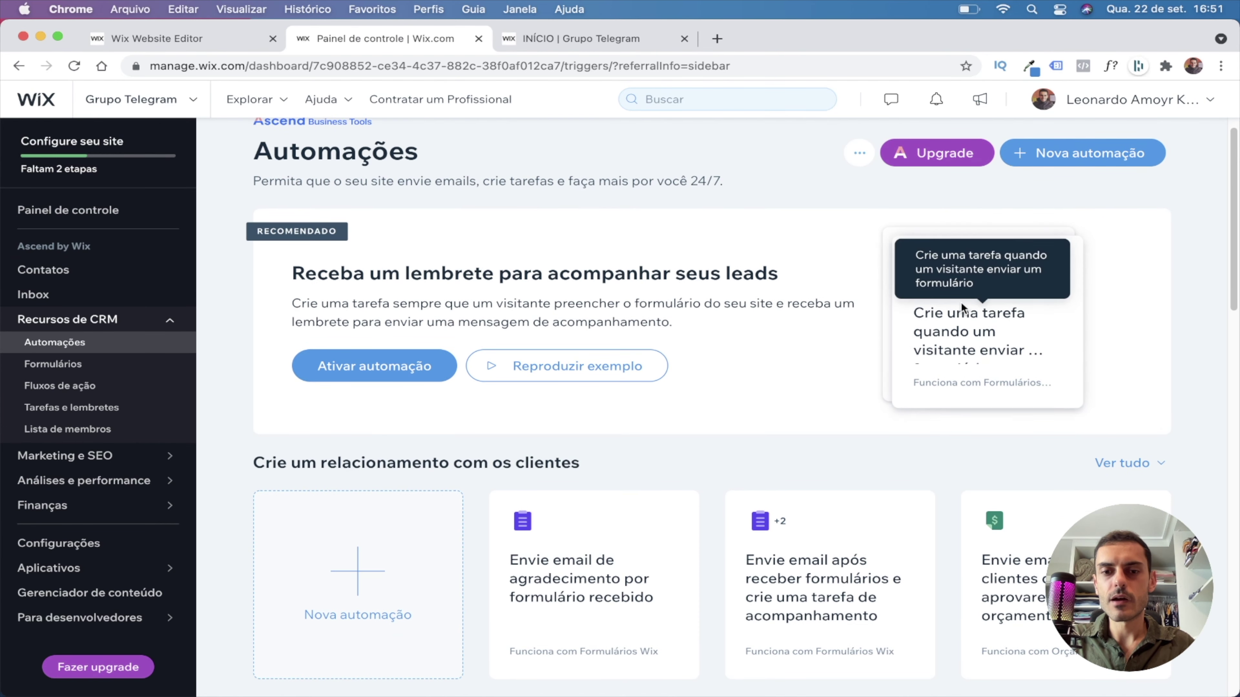
{"action": "scroll", "coordinate": [805, 365], "scroll_direction": "down", "scroll_amount": 5}
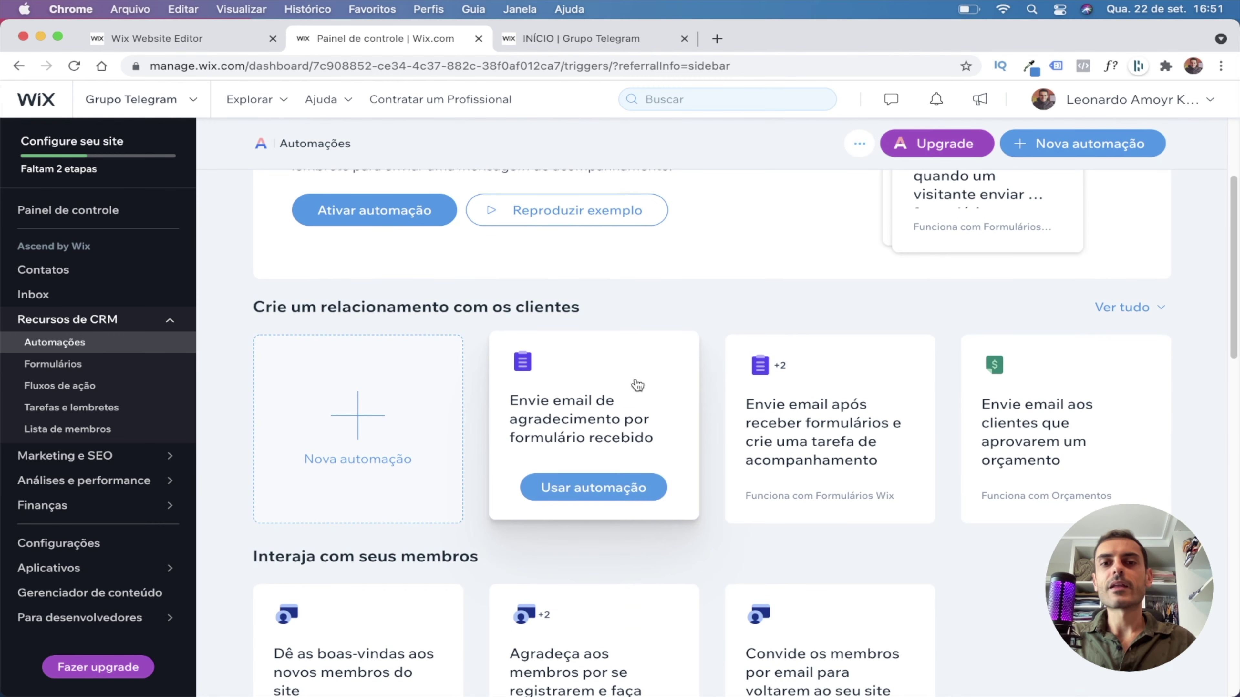
{"action": "scroll", "coordinate": [390, 396], "scroll_direction": "up", "scroll_amount": 1}
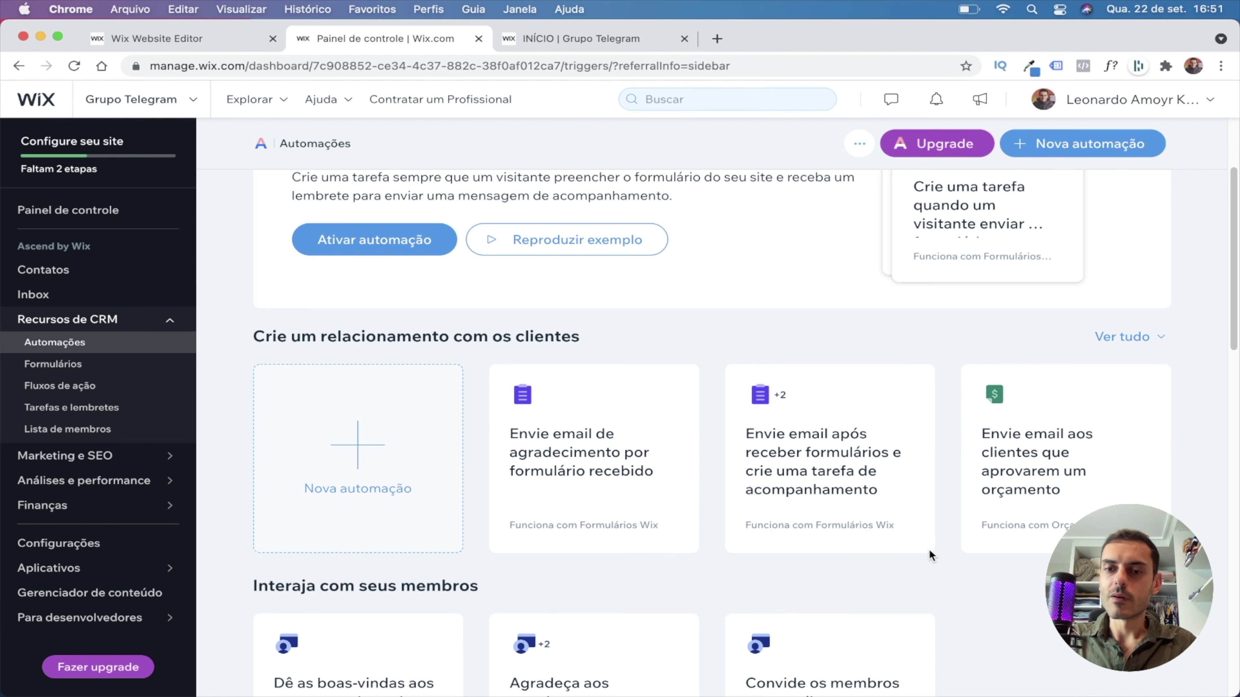
{"action": "scroll", "coordinate": [805, 479], "scroll_direction": "down", "scroll_amount": 5}
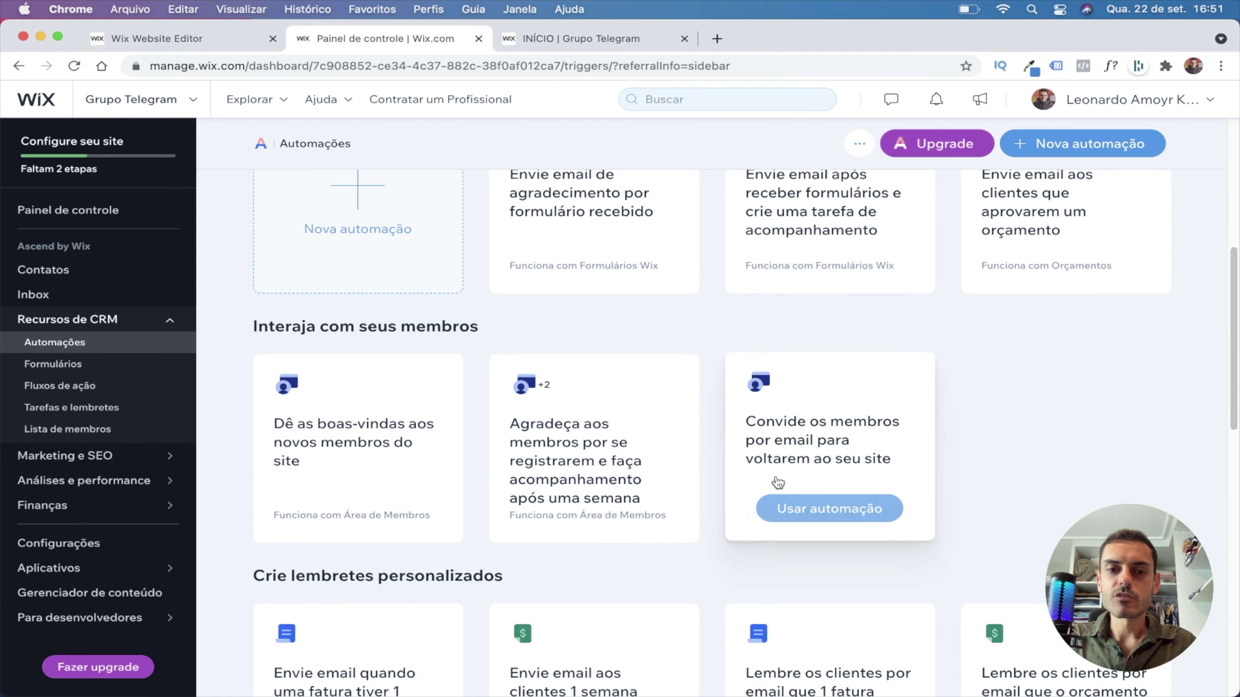
{"action": "scroll", "coordinate": [891, 488], "scroll_direction": "up", "scroll_amount": 5}
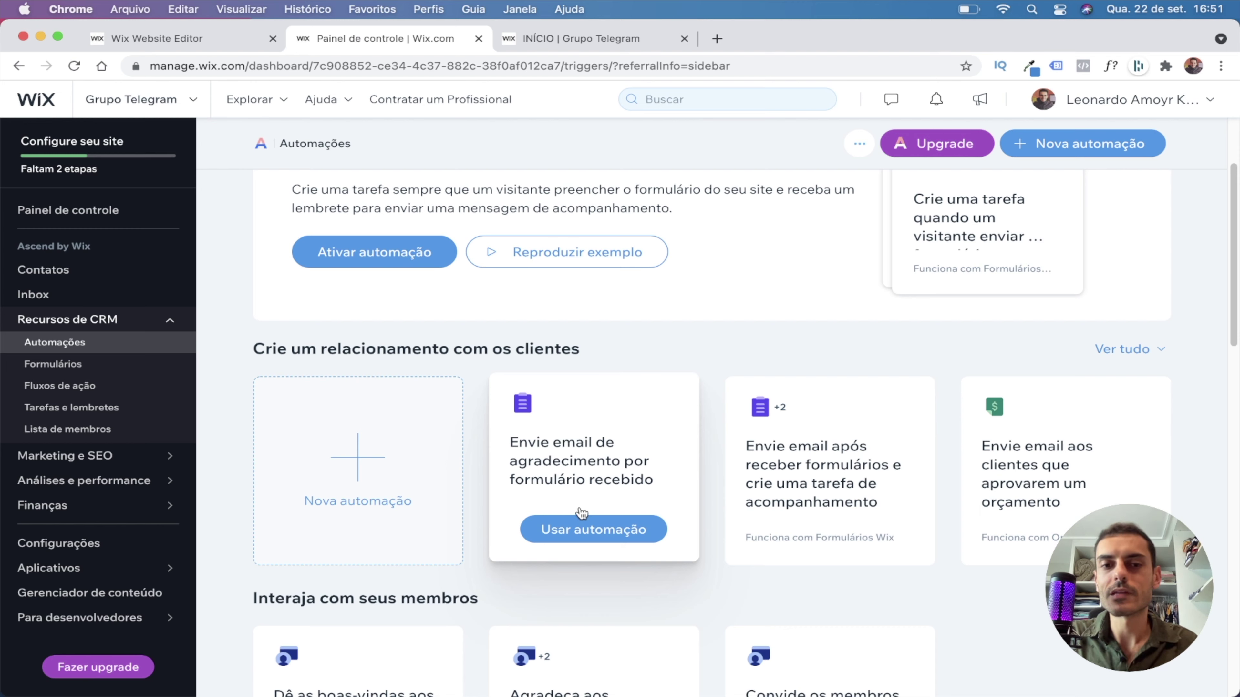
{"action": "left_click", "coordinate": [584, 522]}
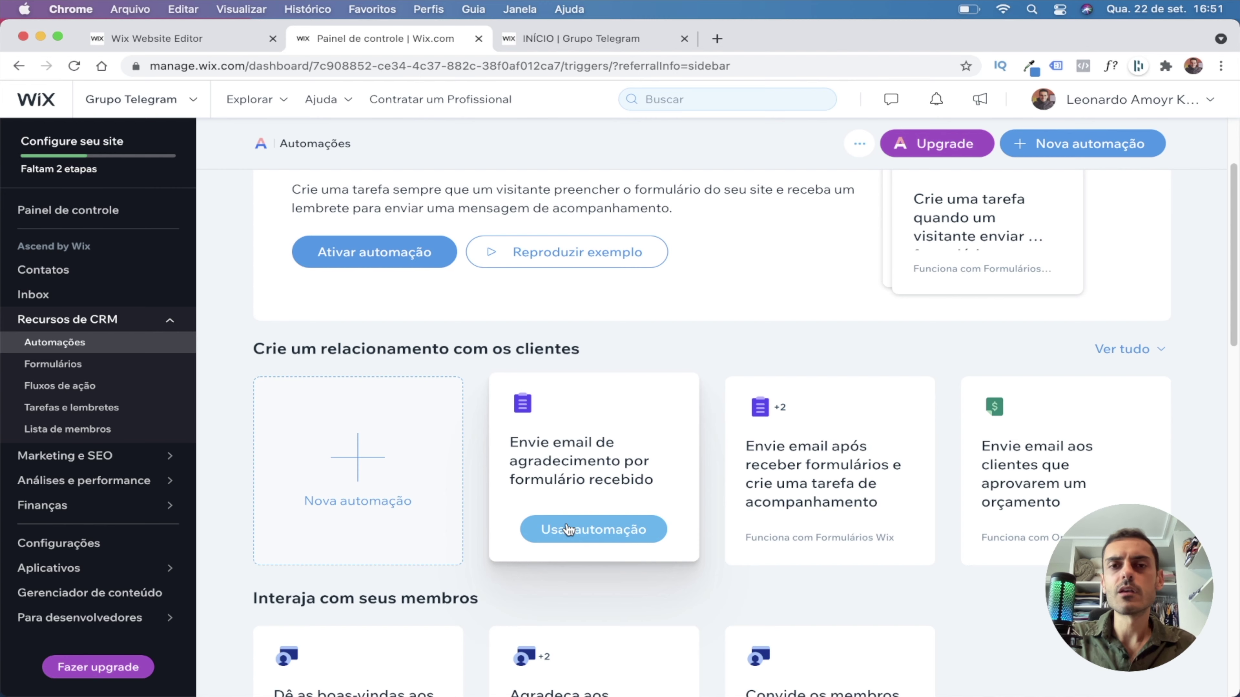
Set the automation trigger to 'Um formulário específico' and tick the Assinaturas form.
{"action": "left_click", "coordinate": [582, 541]}
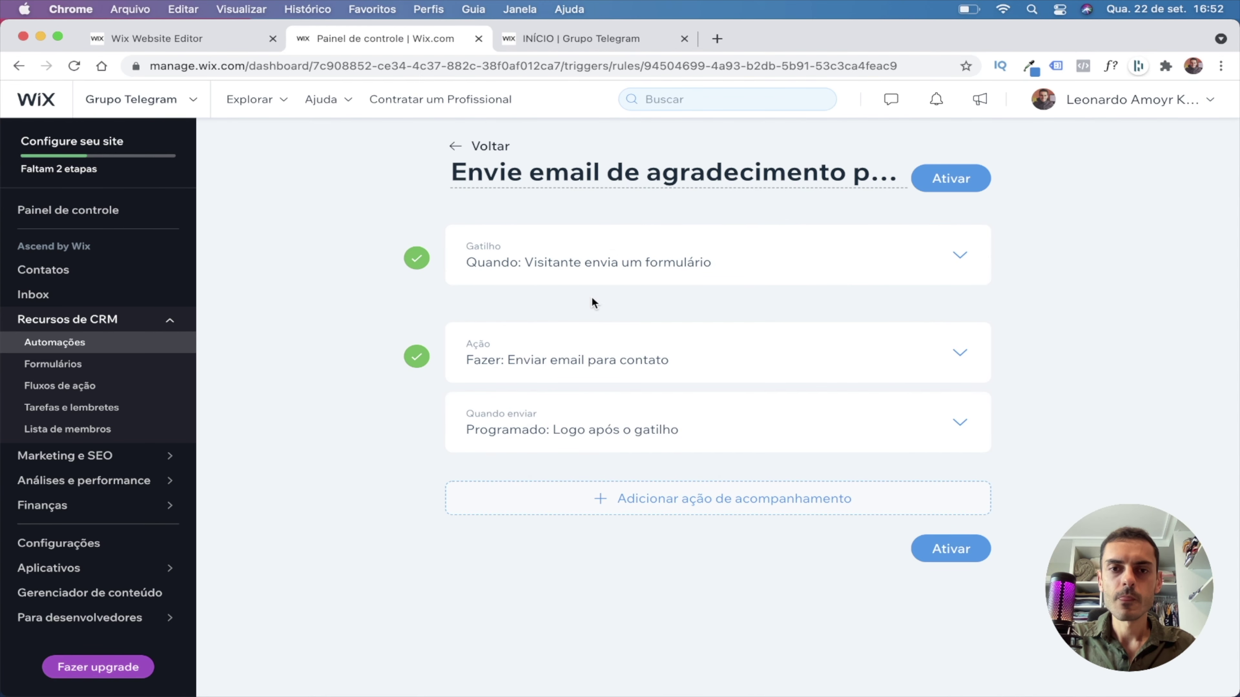
{"action": "left_click", "coordinate": [897, 270]}
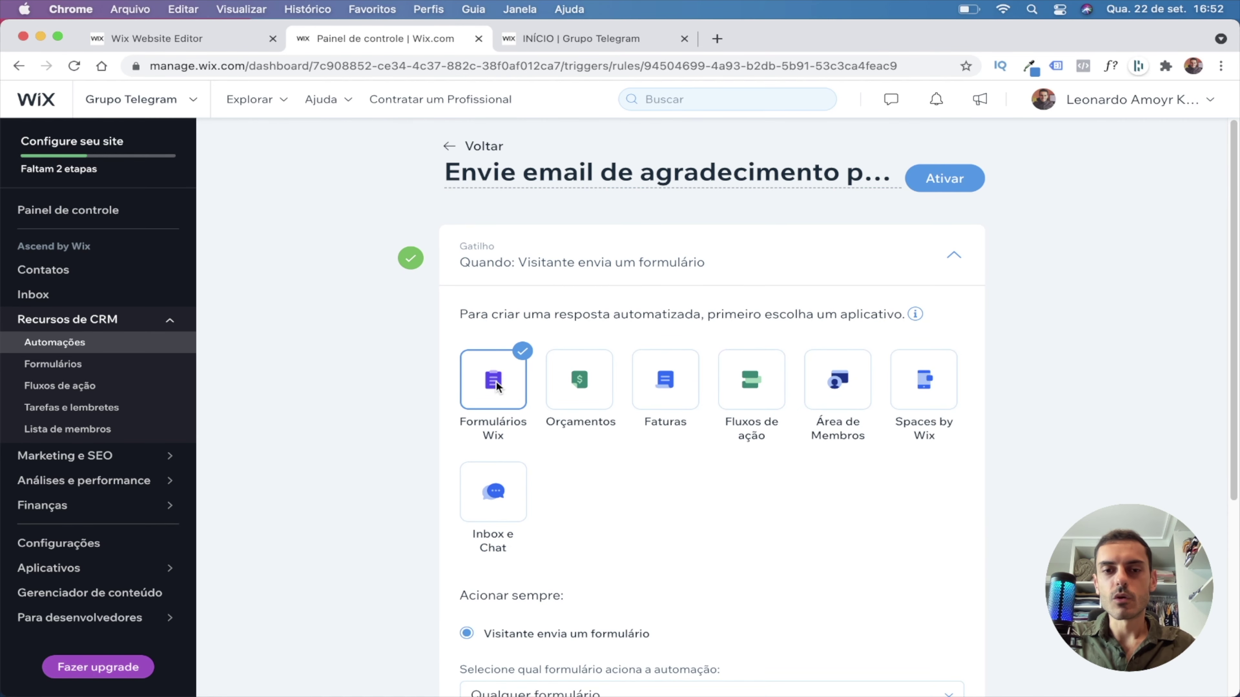
{"action": "scroll", "coordinate": [493, 386], "scroll_direction": "down", "scroll_amount": 3}
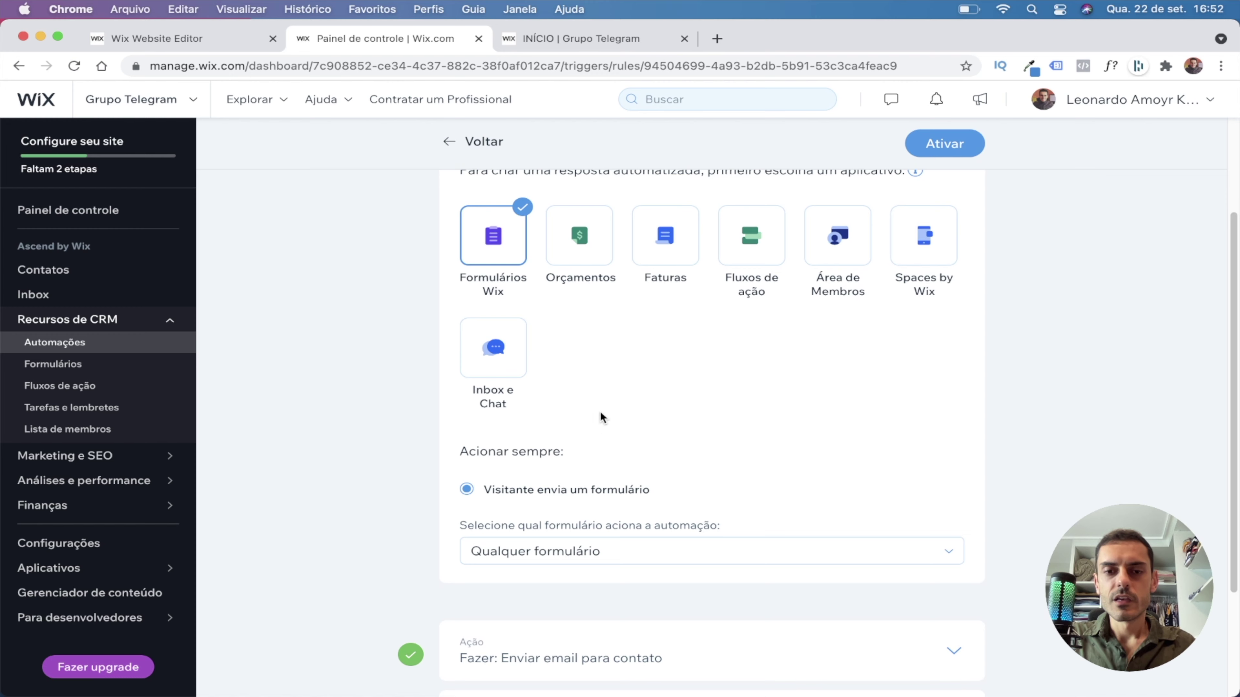
{"action": "left_click", "coordinate": [539, 552]}
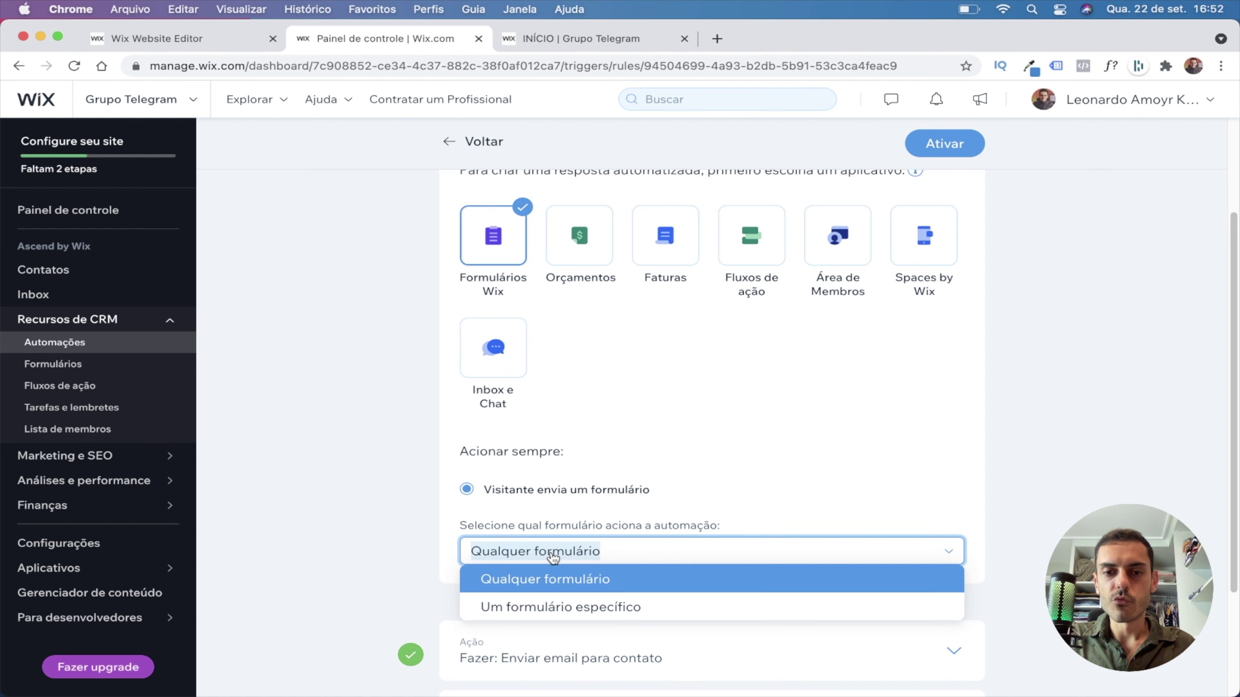
{"action": "left_click", "coordinate": [562, 609]}
{"action": "left_click", "coordinate": [525, 556]}
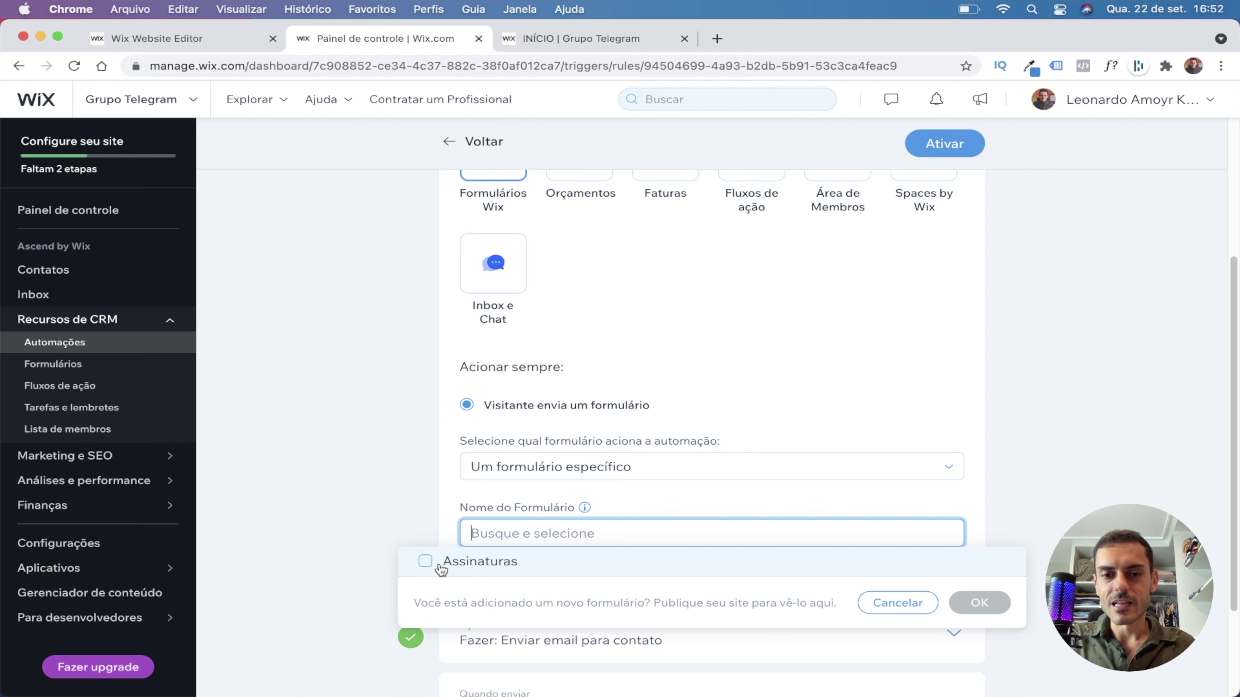
{"action": "left_click", "coordinate": [426, 562]}
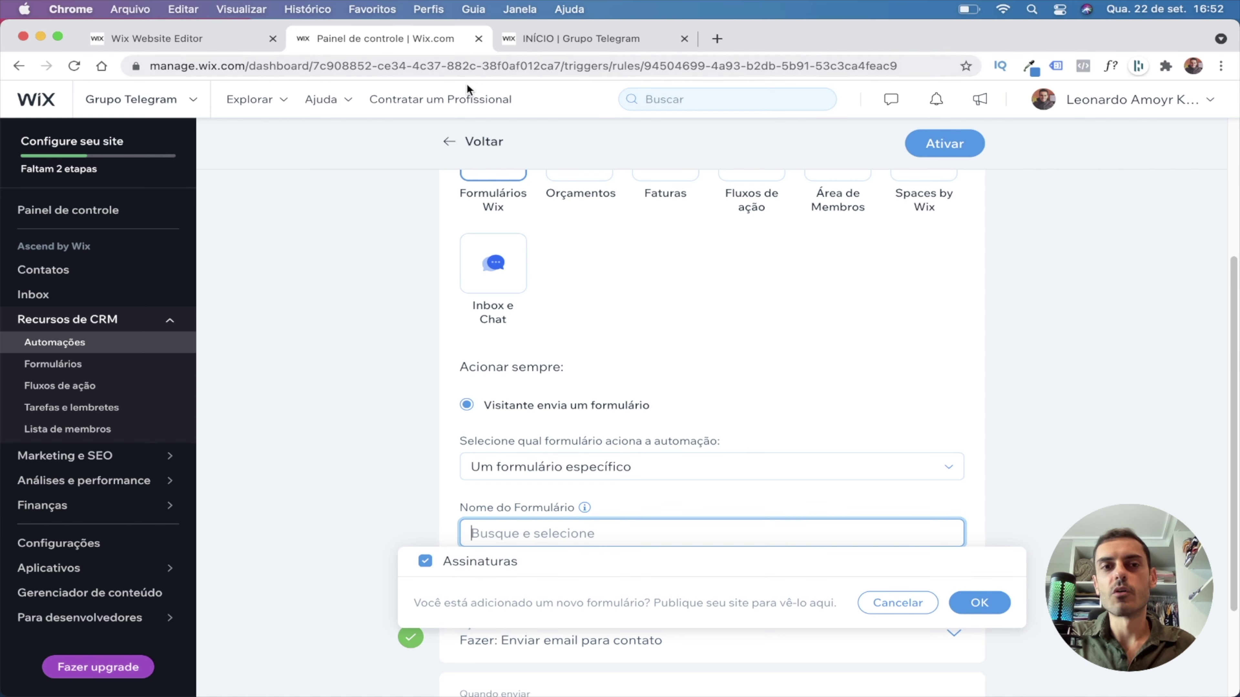
{"action": "left_click", "coordinate": [198, 45]}
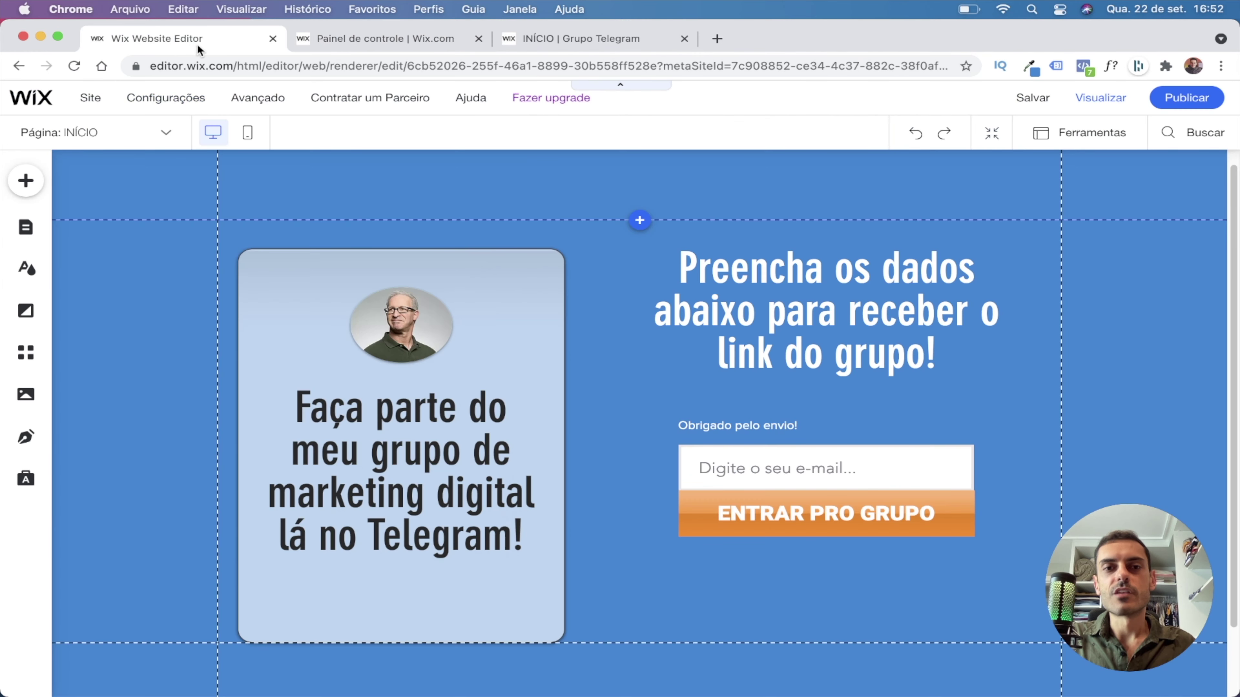
Verify in the editor's form settings that the signup form is named Assinaturas.
{"action": "left_click", "coordinate": [754, 459]}
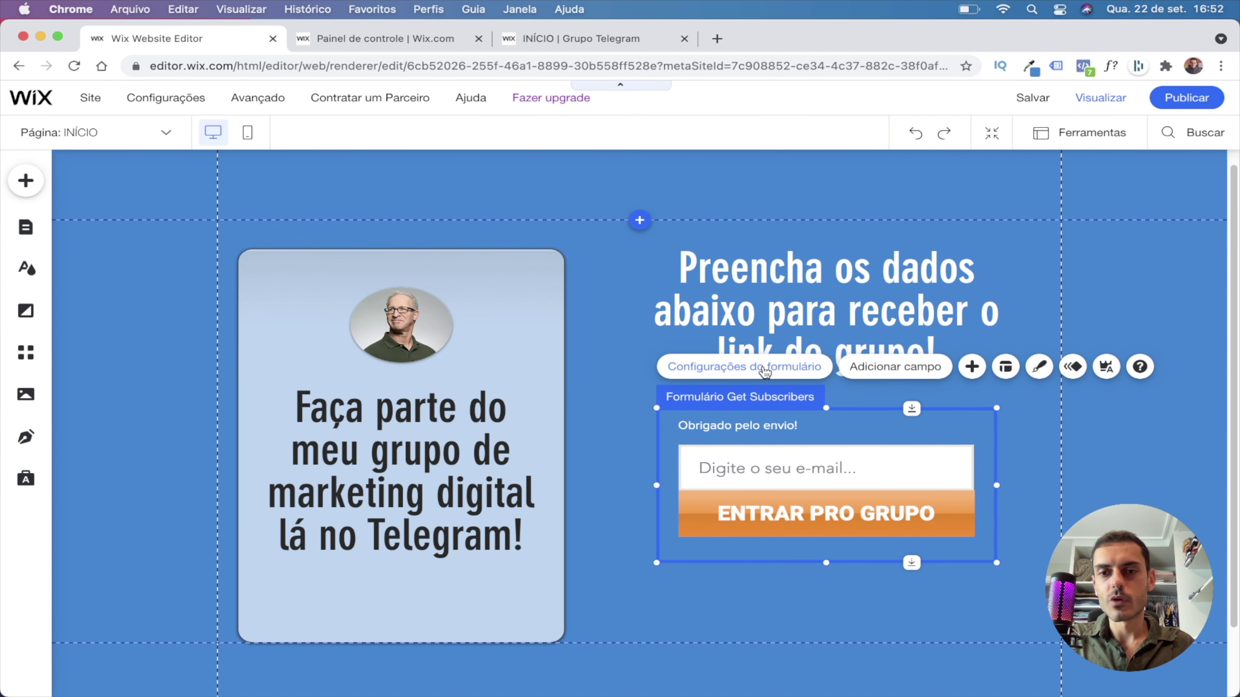
{"action": "left_click", "coordinate": [764, 370]}
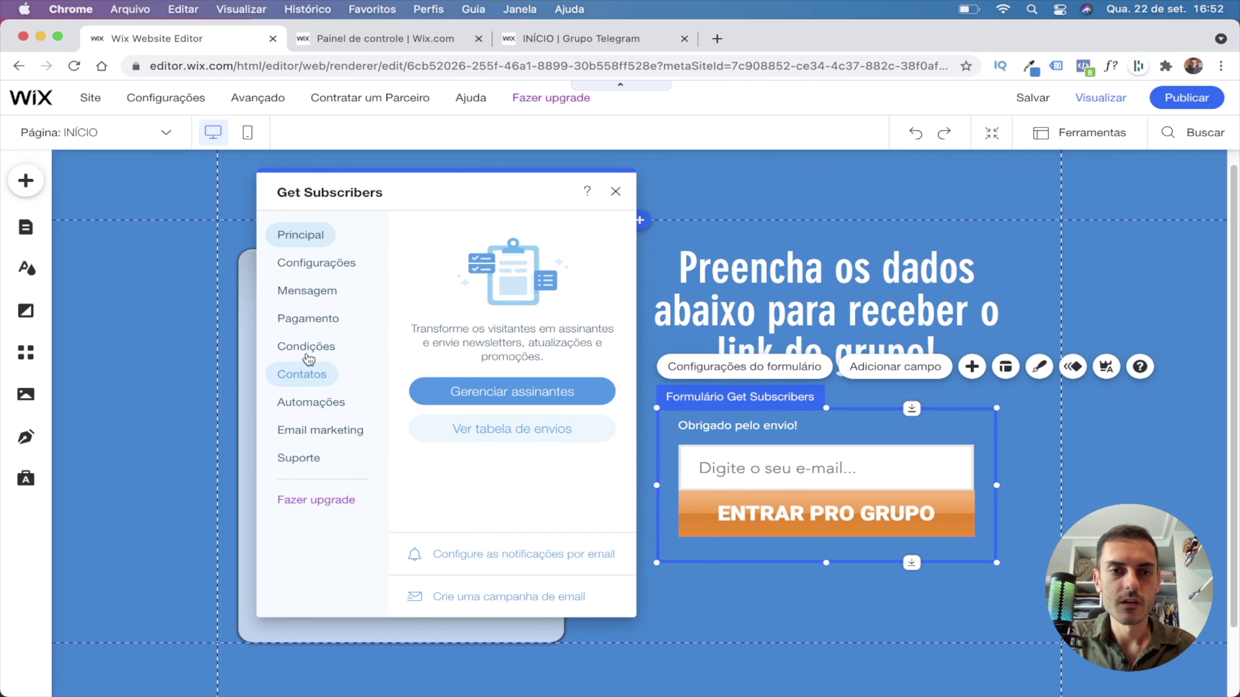
{"action": "left_click", "coordinate": [303, 266]}
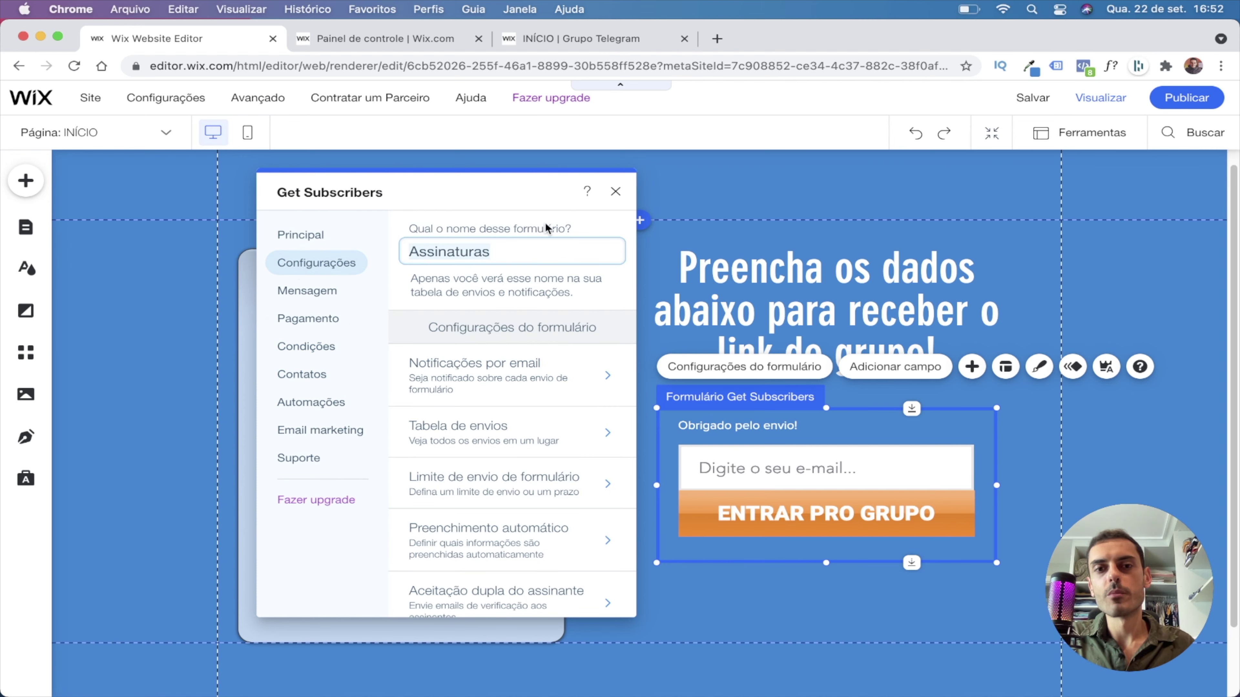
{"action": "left_click", "coordinate": [420, 256]}
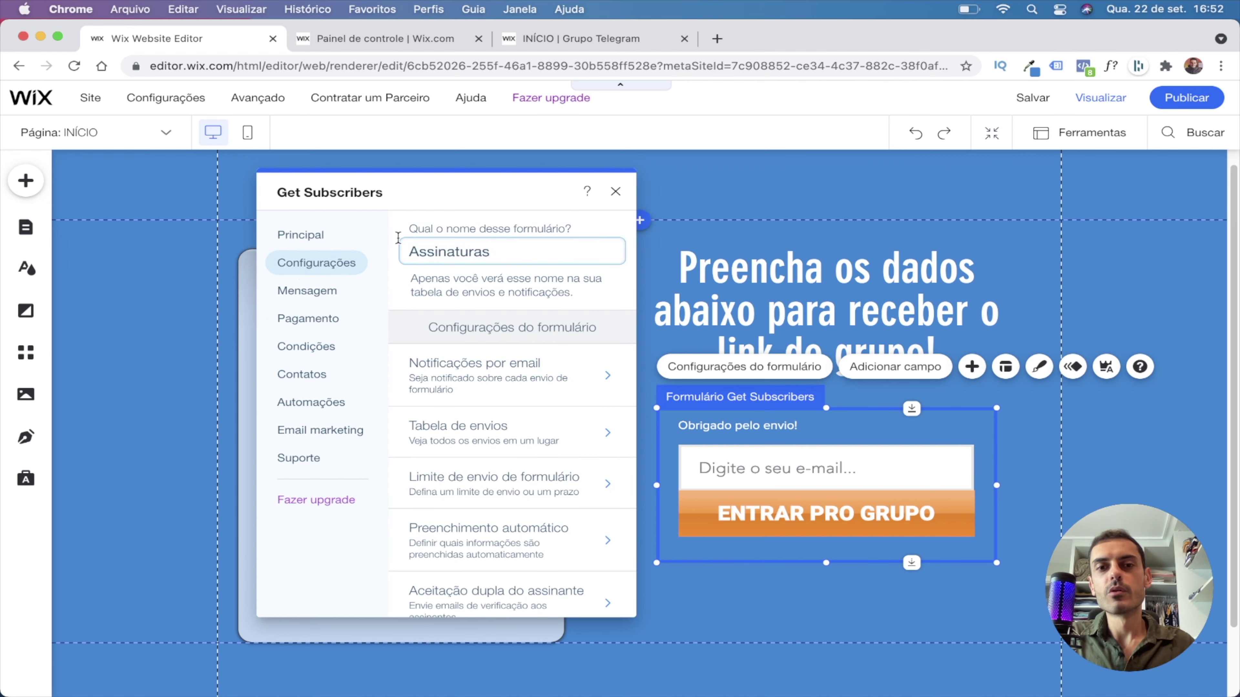
{"action": "left_click", "coordinate": [362, 40]}
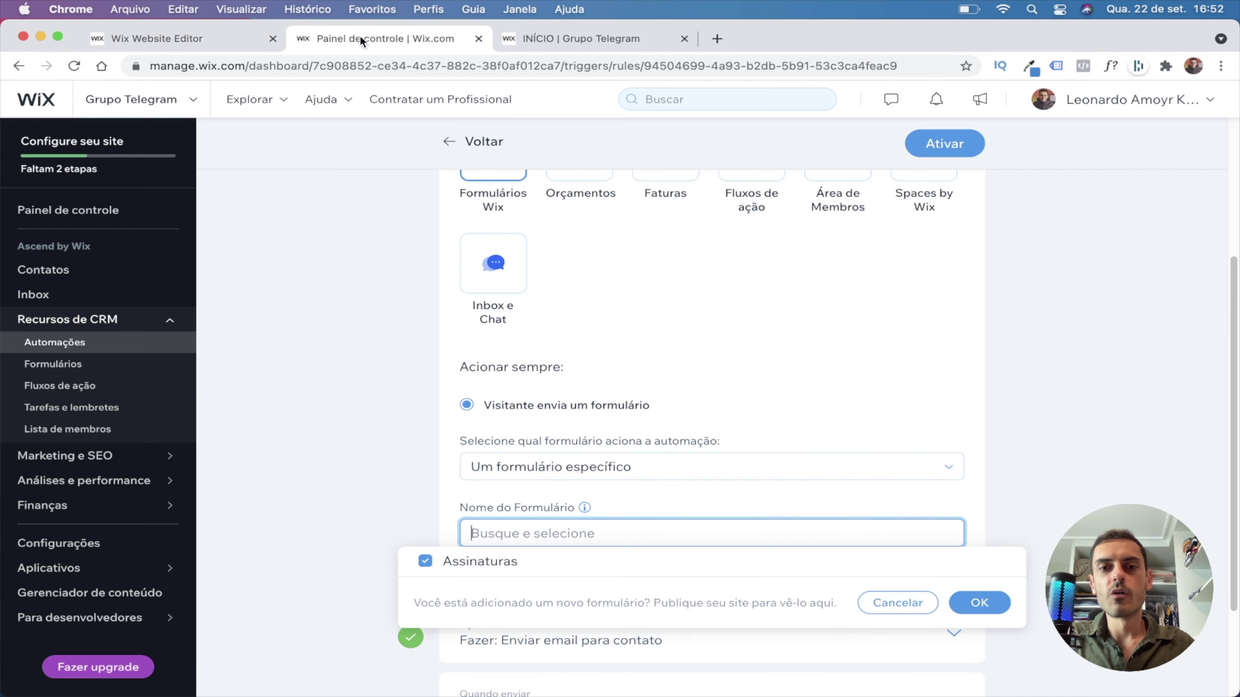
Confirm Assinaturas as the form that triggers the automation.
{"action": "scroll", "coordinate": [371, 491], "scroll_direction": "down", "scroll_amount": 3}
{"action": "left_click", "coordinate": [459, 461]}
{"action": "left_click", "coordinate": [458, 461]}
{"action": "left_click", "coordinate": [978, 496]}
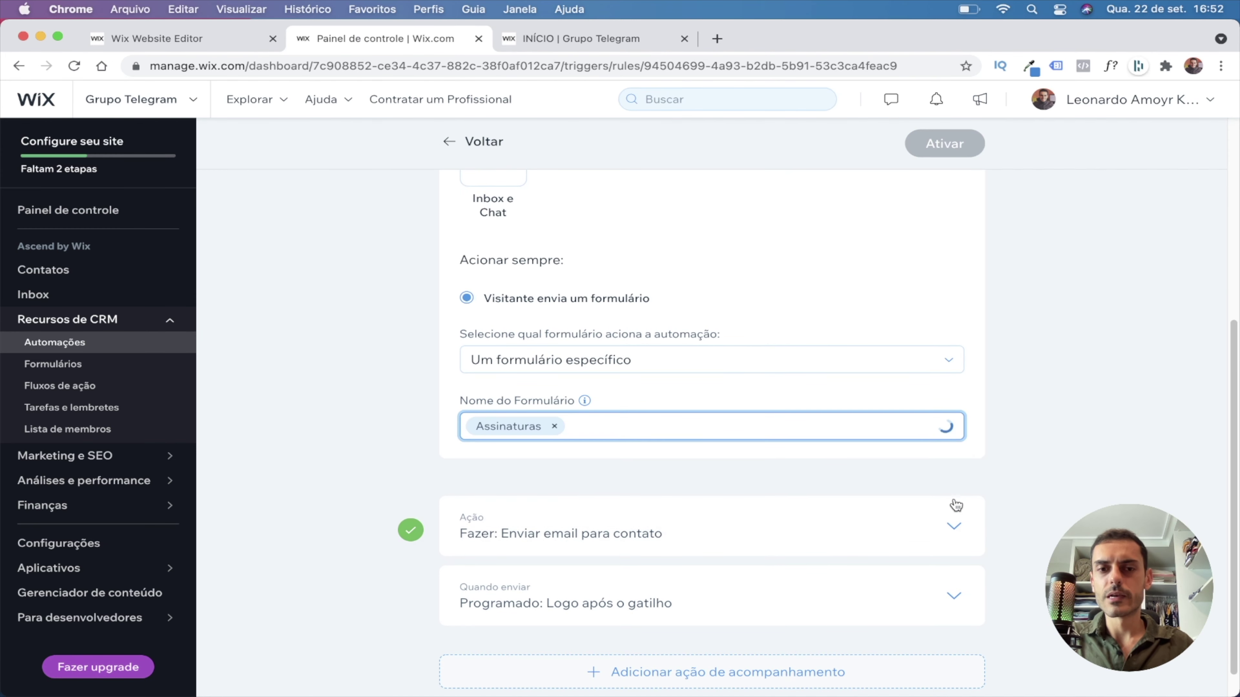
Collapse Gatilho and expand the send-email action to review the no-reply sender and message.
{"action": "scroll", "coordinate": [921, 423], "scroll_direction": "up", "scroll_amount": 7}
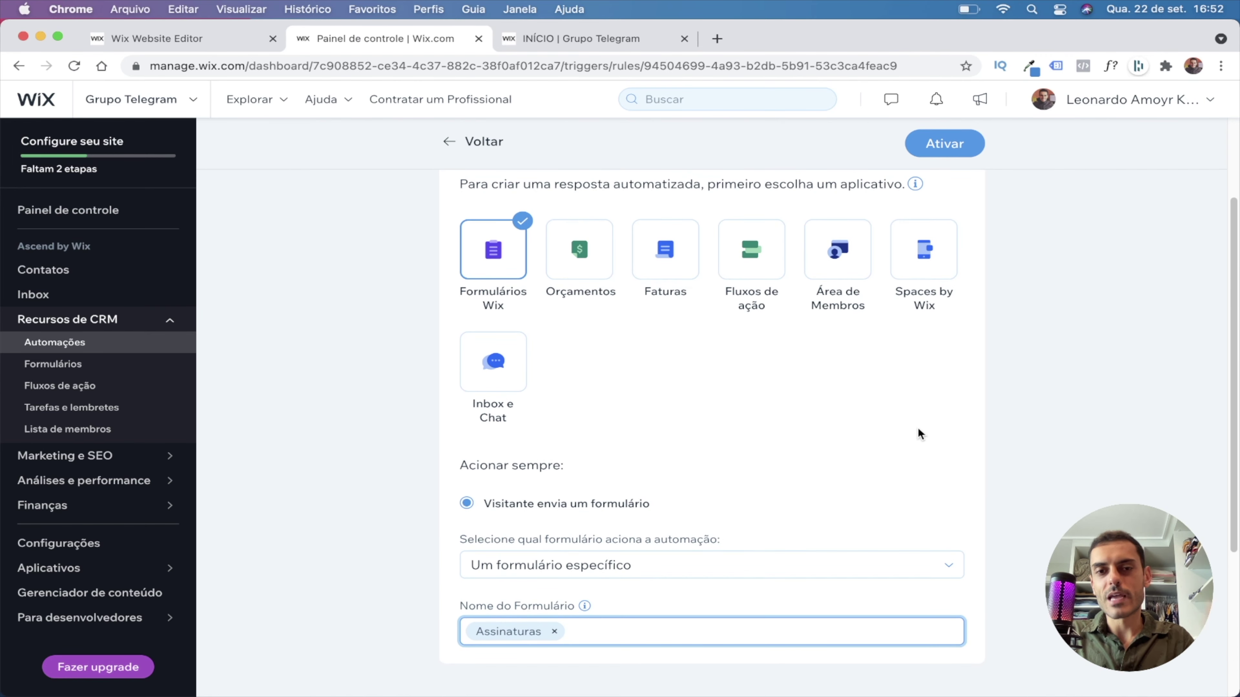
{"action": "scroll", "coordinate": [595, 308], "scroll_direction": "down", "scroll_amount": 1}
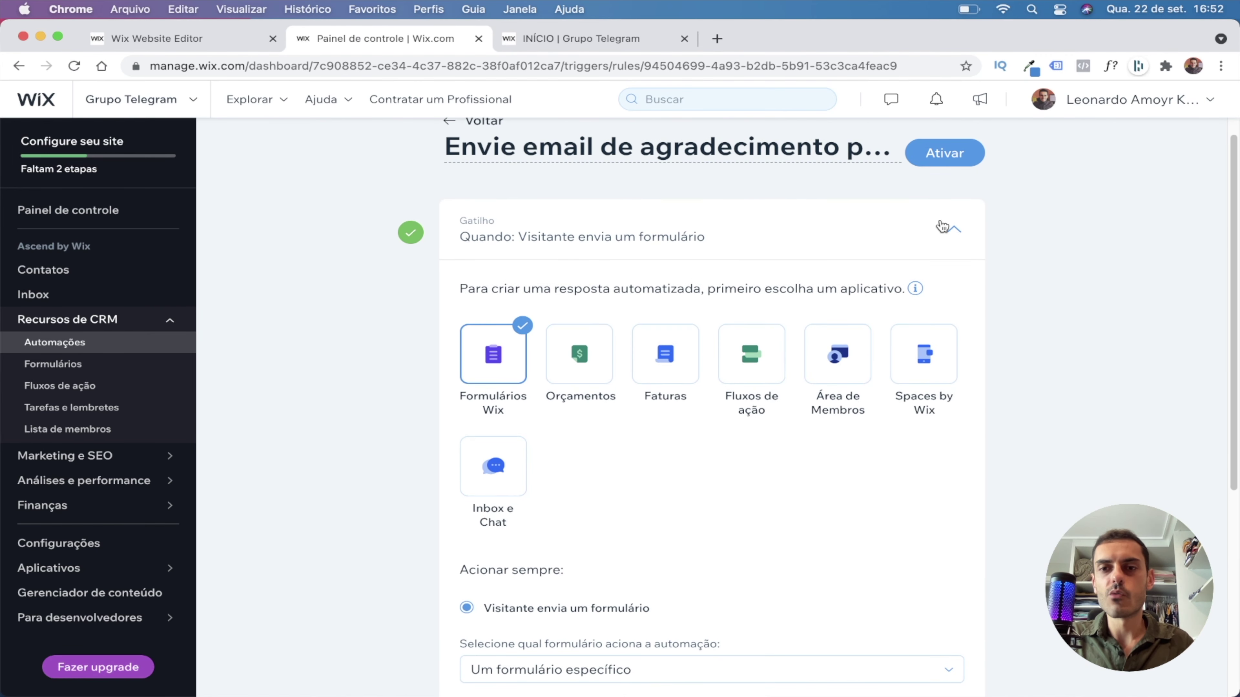
{"action": "scroll", "coordinate": [542, 447], "scroll_direction": "down", "scroll_amount": 2}
{"action": "scroll", "coordinate": [594, 645], "scroll_direction": "up", "scroll_amount": 3}
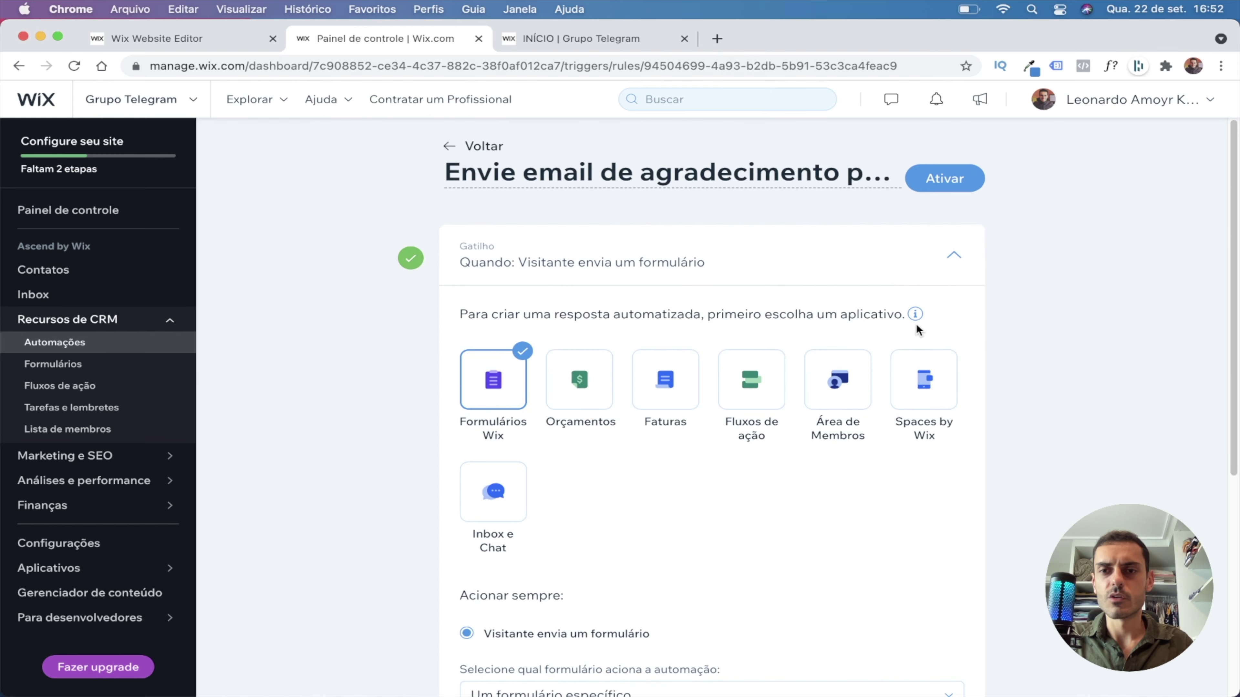
{"action": "mouse_move", "coordinate": [915, 314]}
{"action": "left_click", "coordinate": [703, 266]}
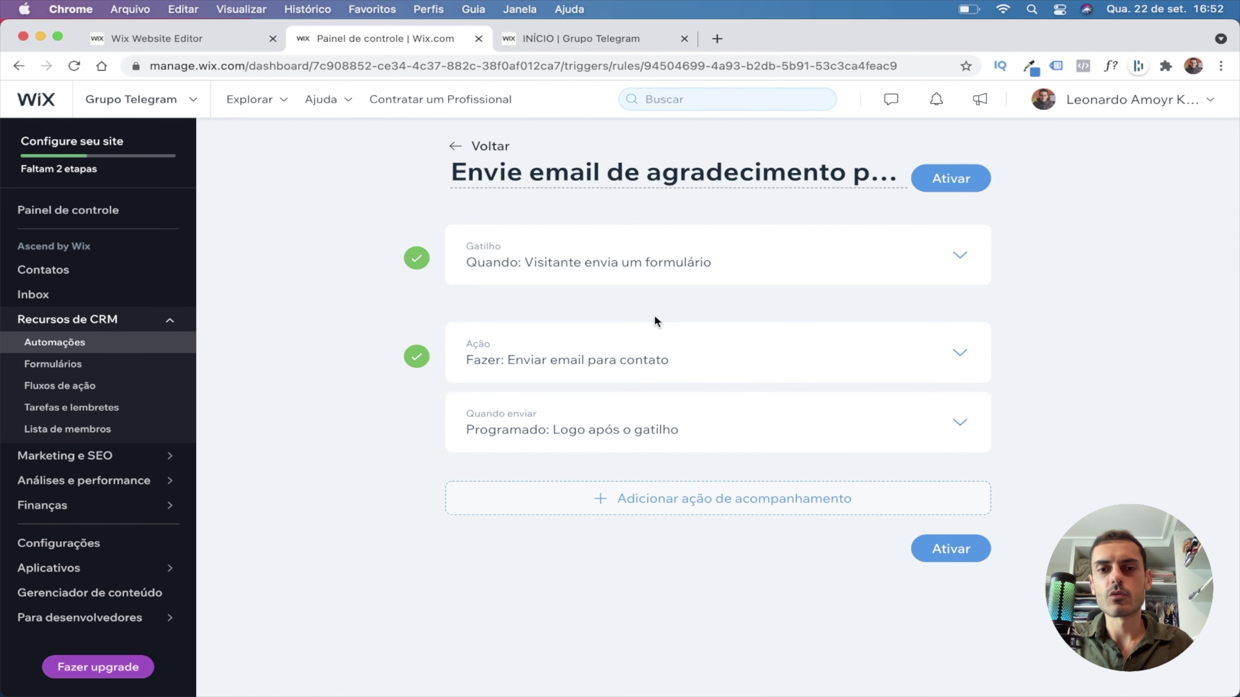
{"action": "left_click", "coordinate": [884, 348]}
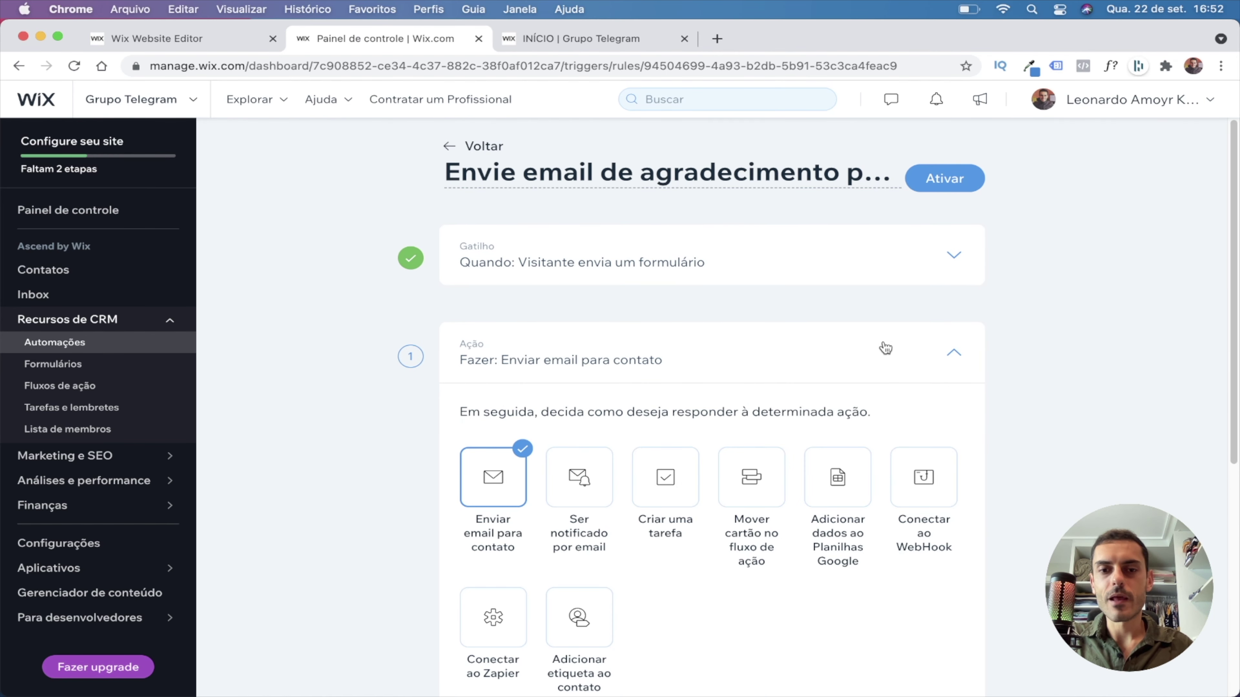
{"action": "scroll", "coordinate": [884, 348], "scroll_direction": "down", "scroll_amount": 2}
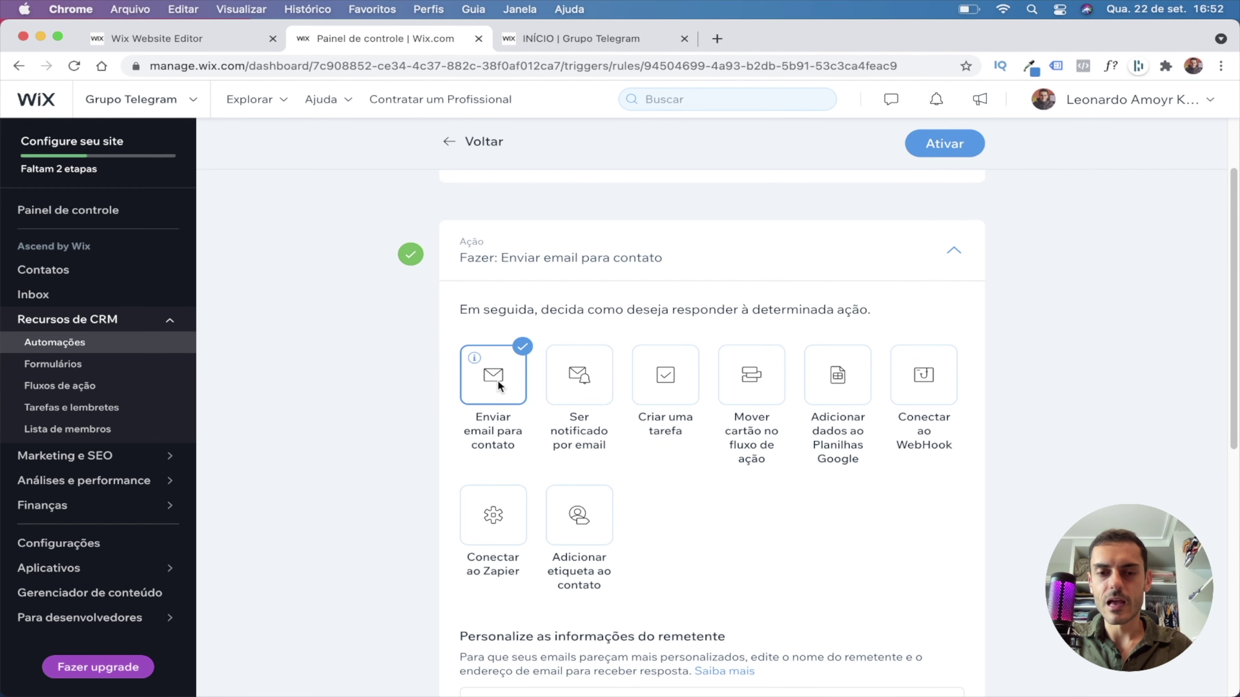
{"action": "scroll", "coordinate": [499, 383], "scroll_direction": "down", "scroll_amount": 5}
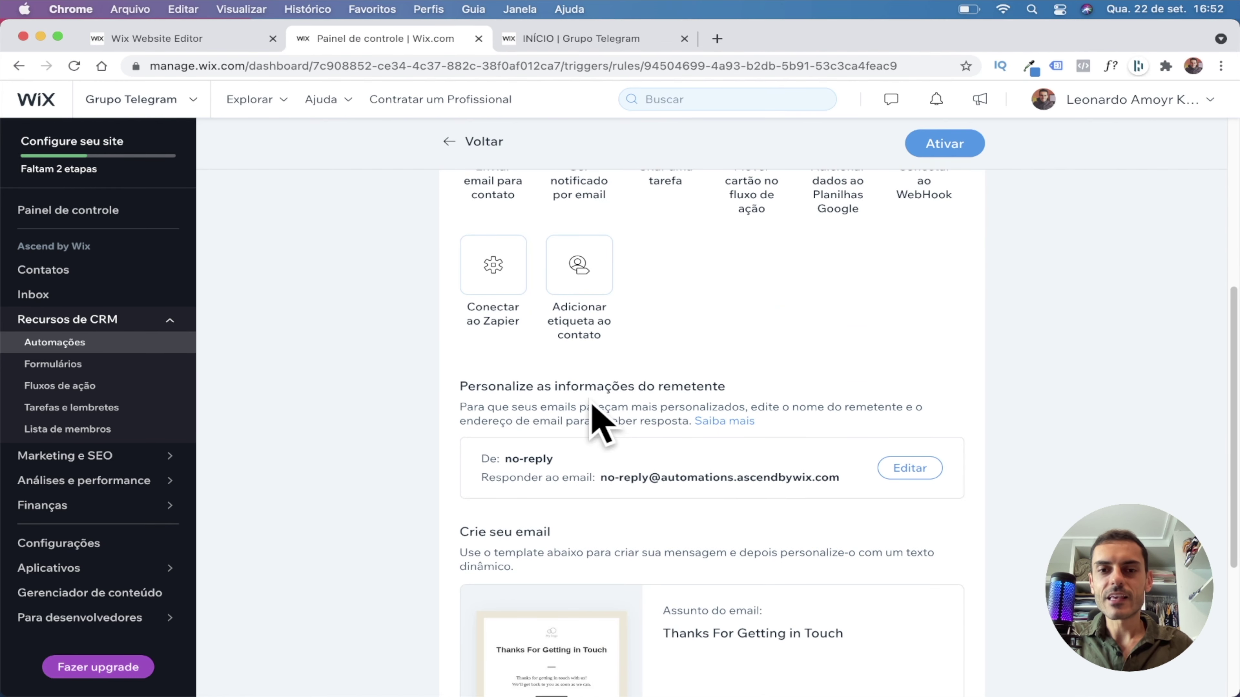
{"action": "scroll", "coordinate": [635, 398], "scroll_direction": "down", "scroll_amount": 1}
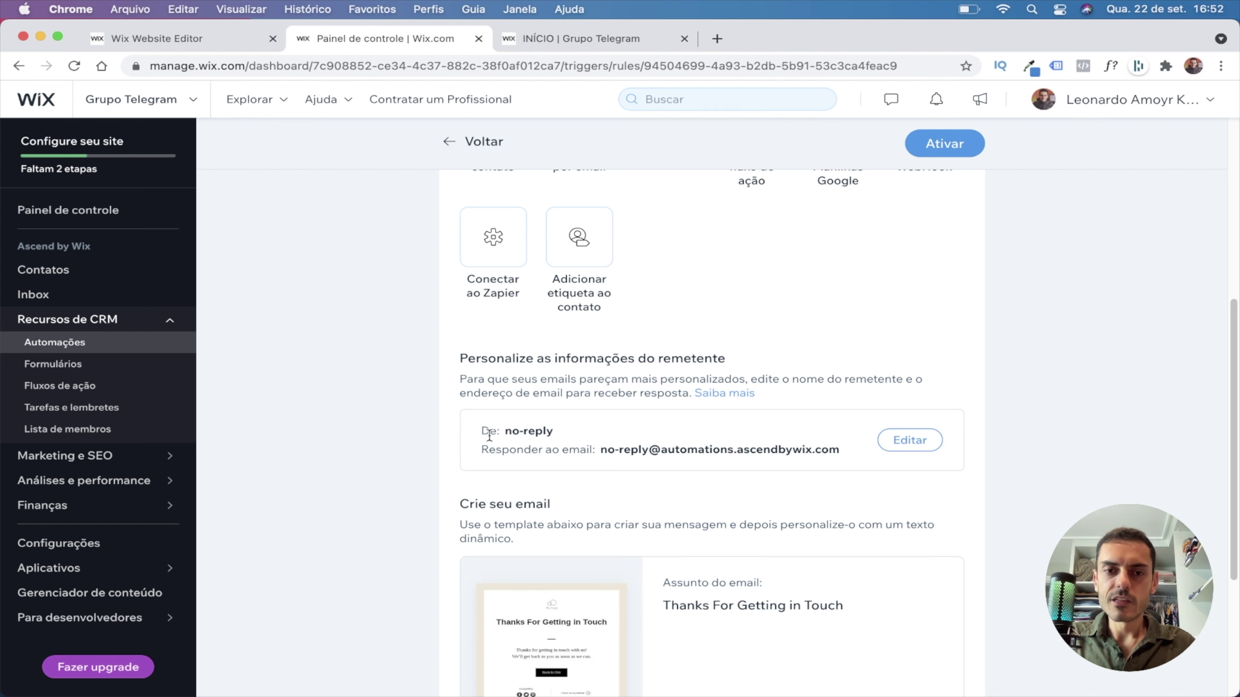
{"action": "left_click_drag", "start_coordinate": [510, 431], "coordinate": [551, 434]}
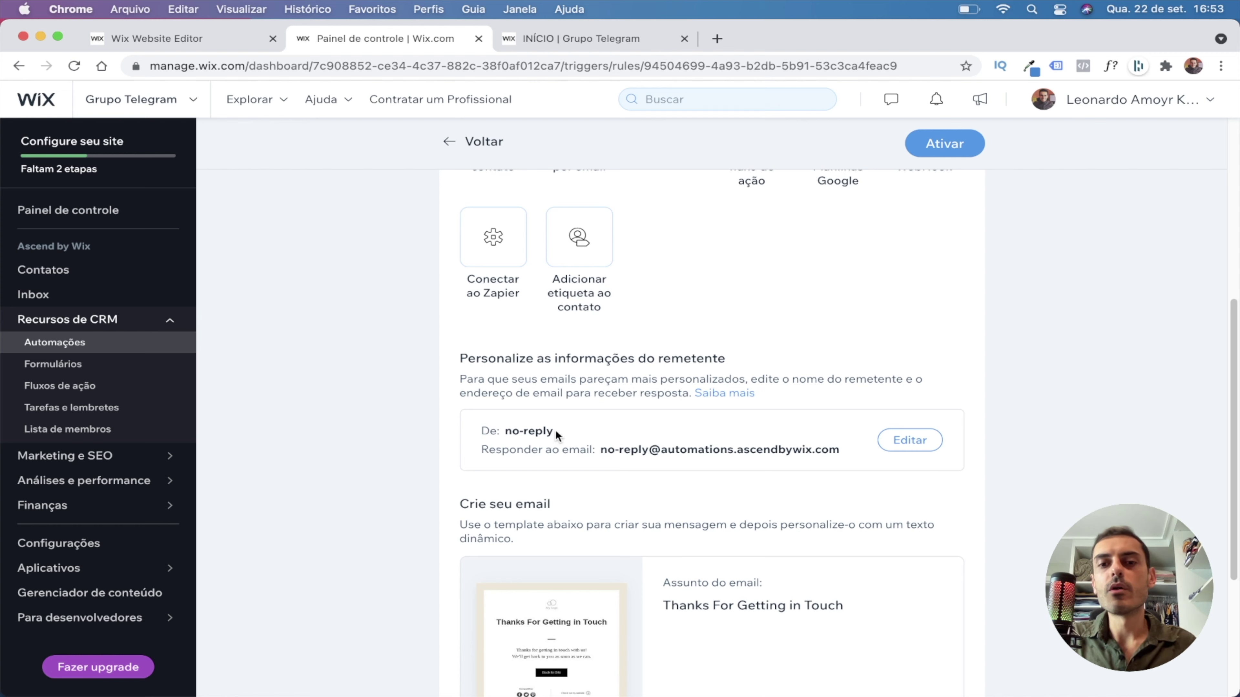
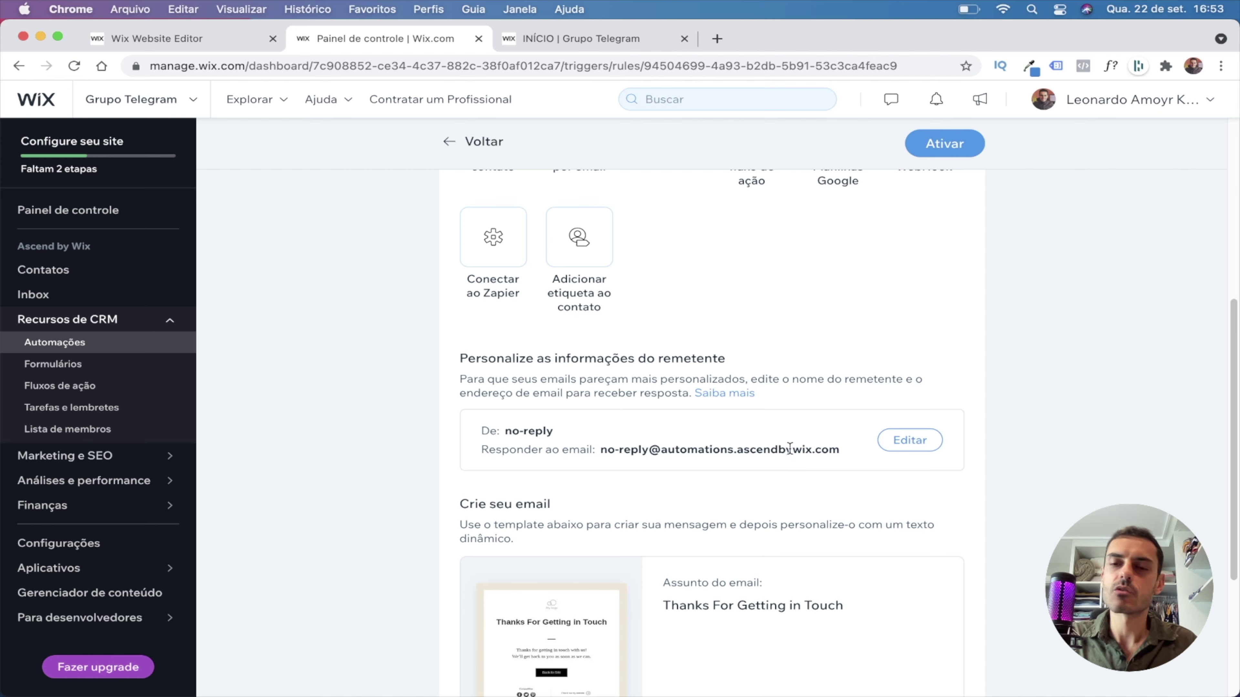
Replace the sender's 'De' name with the site owner's name and save the sender details.
{"action": "left_click", "coordinate": [923, 452]}
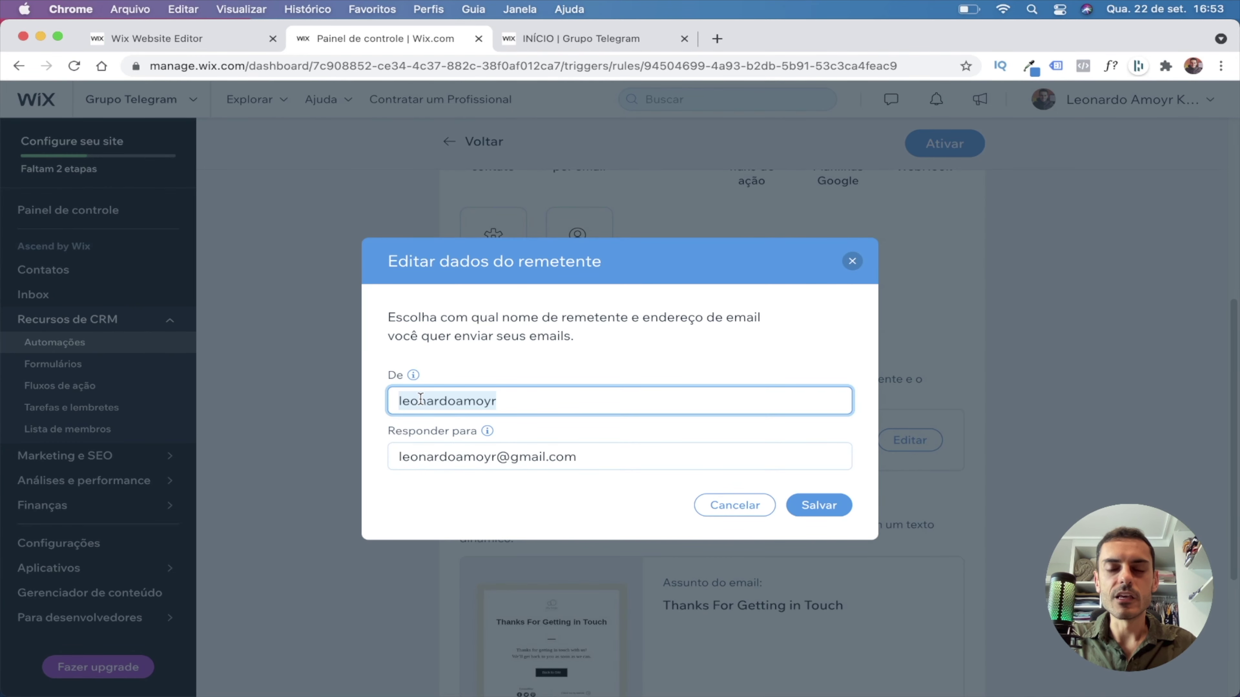
{"action": "type", "text": "LEo"}
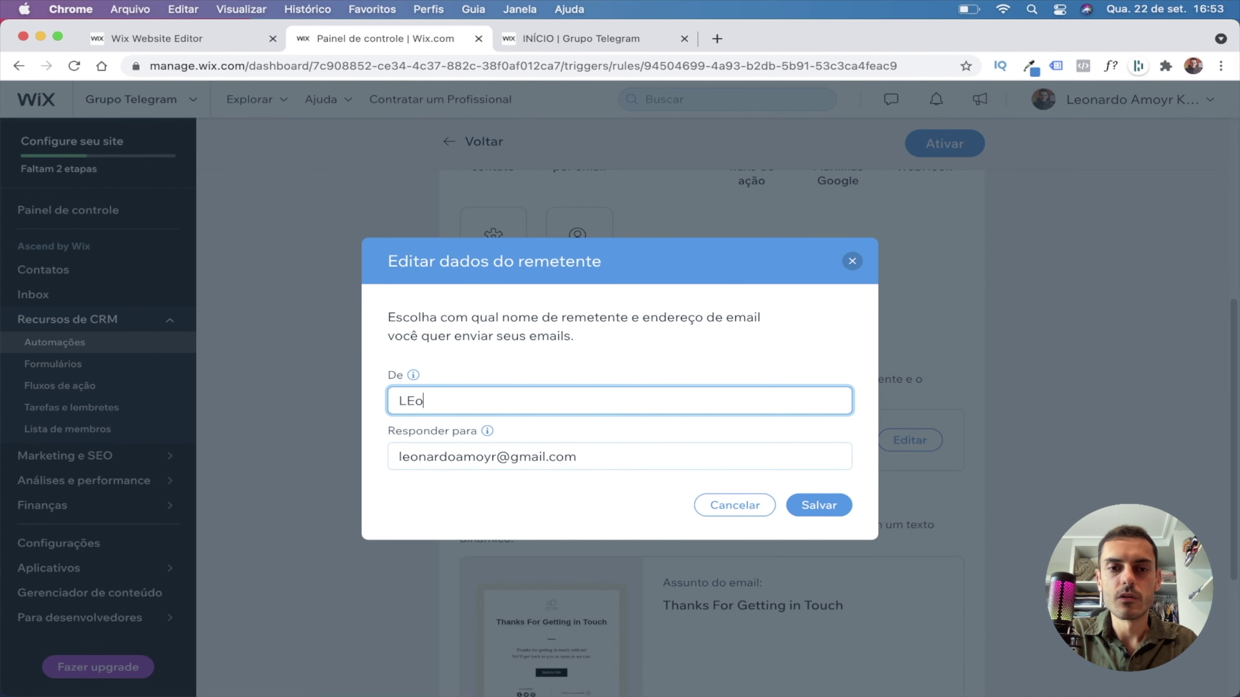
{"action": "type", "text": "nardo Amoyr"}
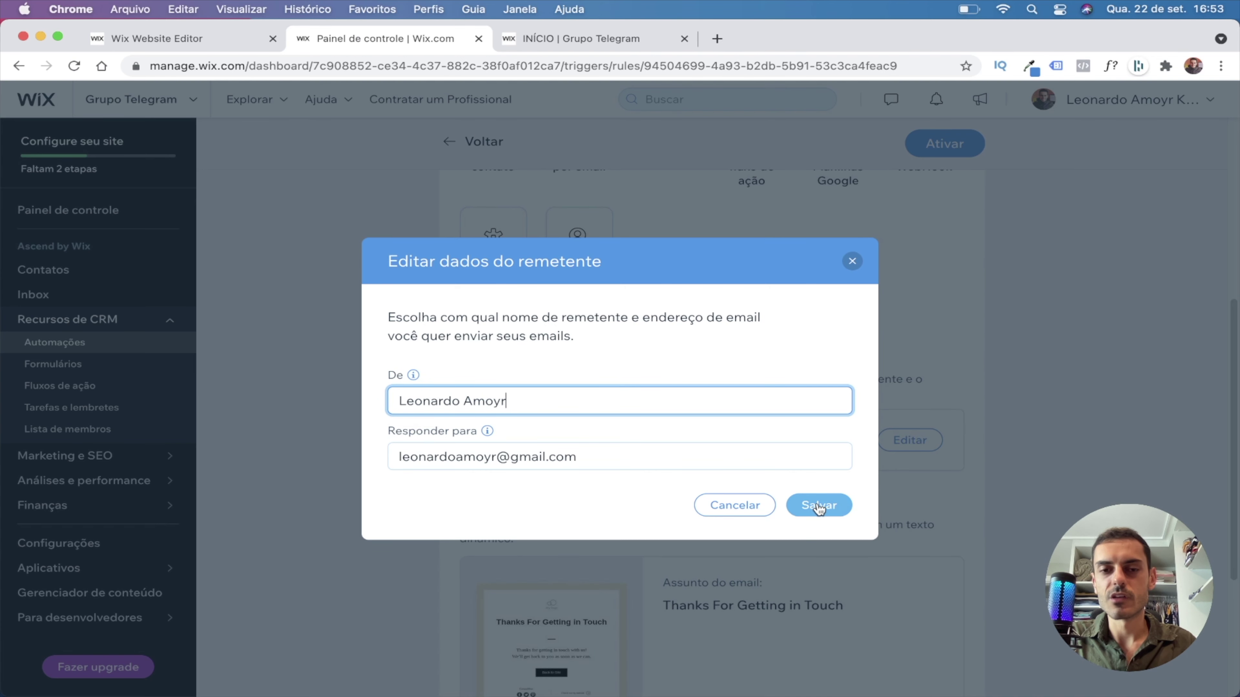
{"action": "left_click", "coordinate": [819, 506]}
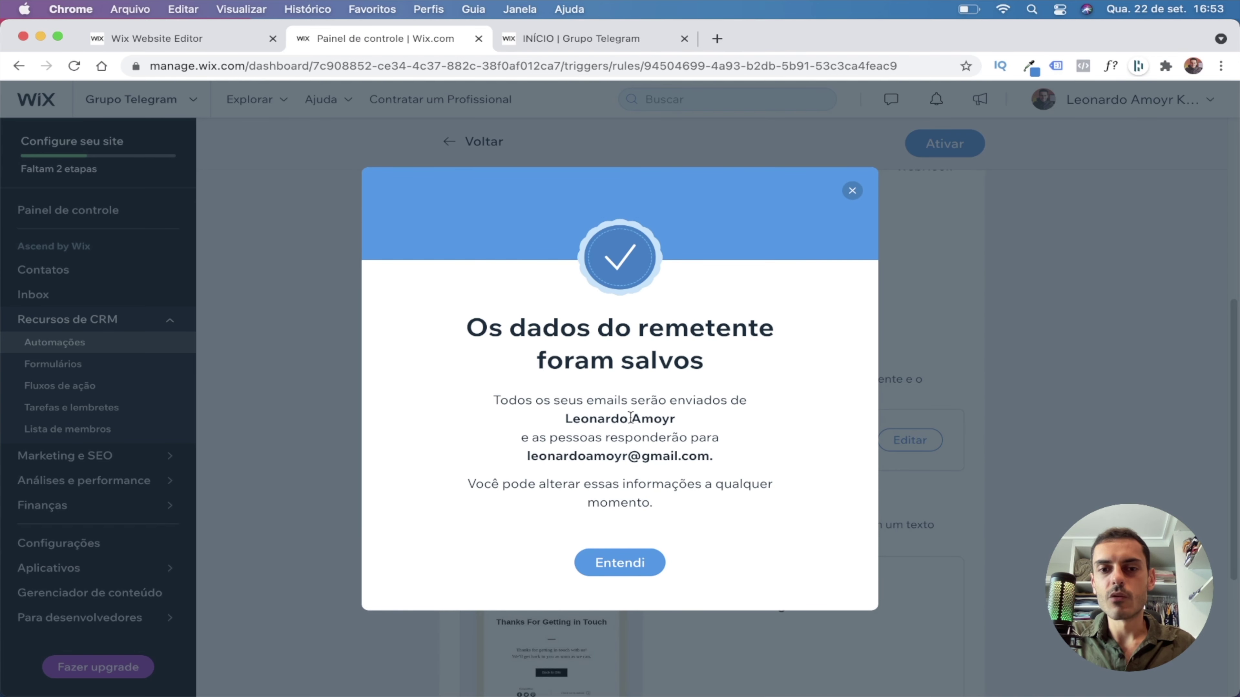
{"action": "left_click", "coordinate": [637, 563]}
{"action": "scroll", "coordinate": [748, 416], "scroll_direction": "down", "scroll_amount": 1}
{"action": "scroll", "coordinate": [748, 417], "scroll_direction": "down", "scroll_amount": 3}
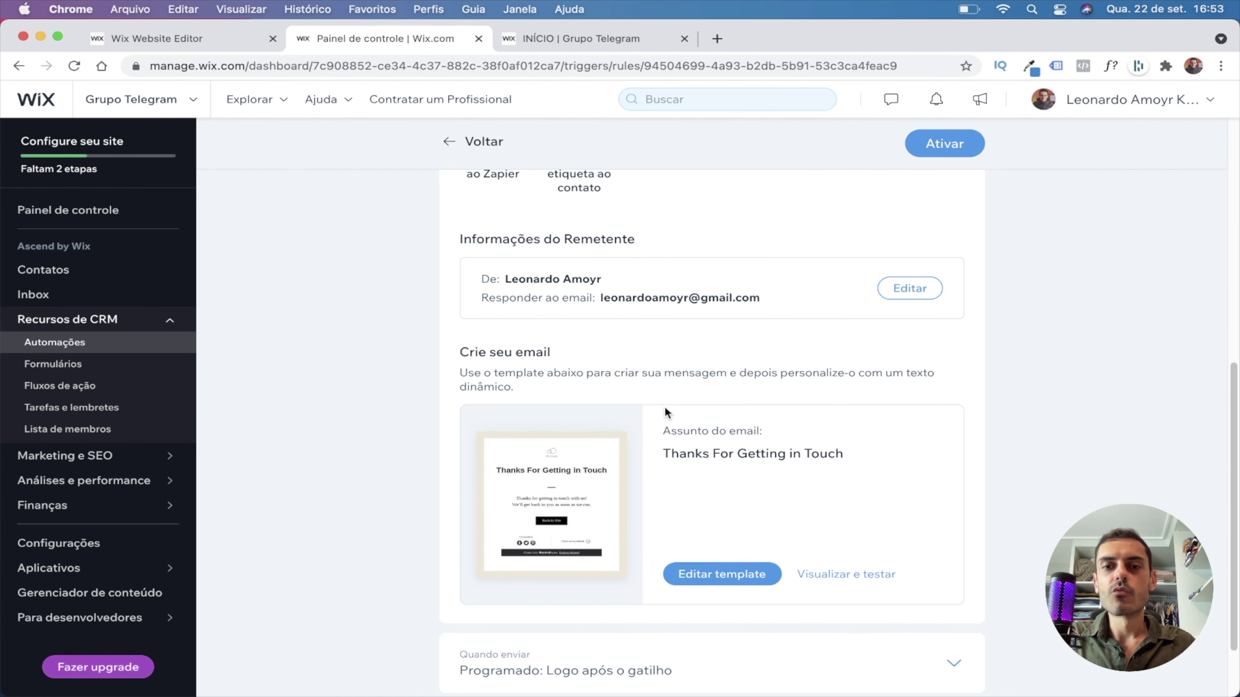
{"action": "scroll", "coordinate": [651, 382], "scroll_direction": "down", "scroll_amount": 3}
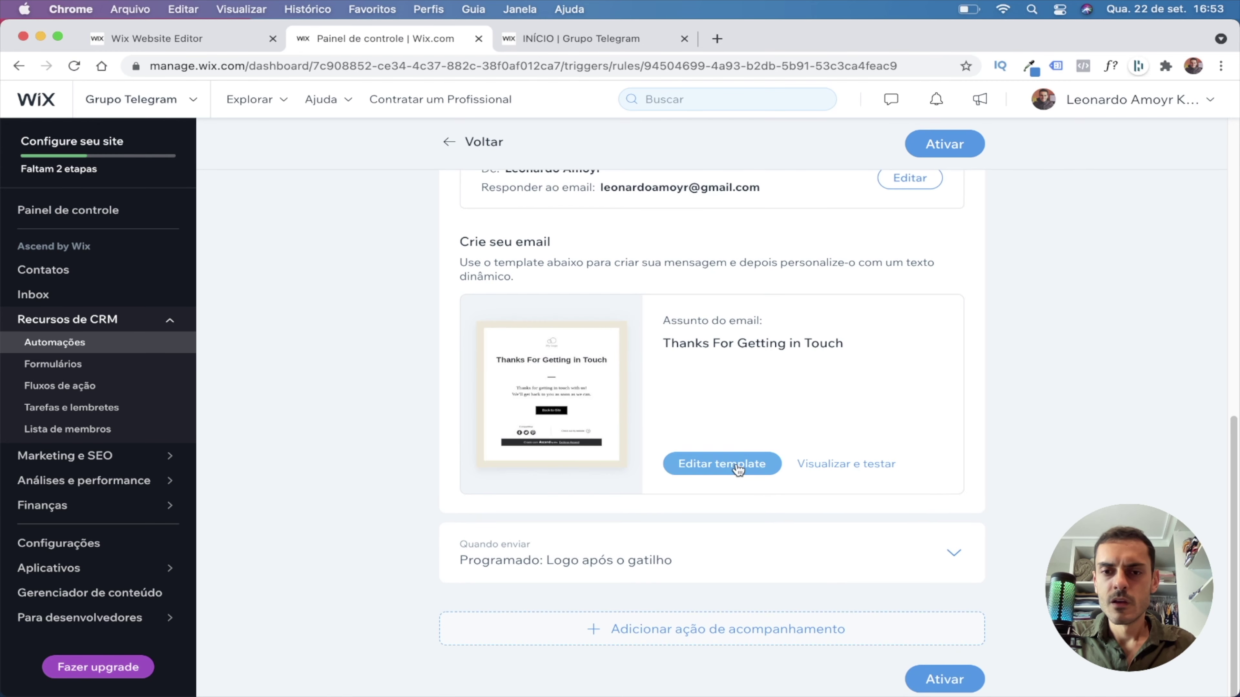
In the email template, set subject 'Seu acesso ao meu grupo do Telegram' and preview text 'Acesse agora...'.
{"action": "left_click", "coordinate": [720, 464]}
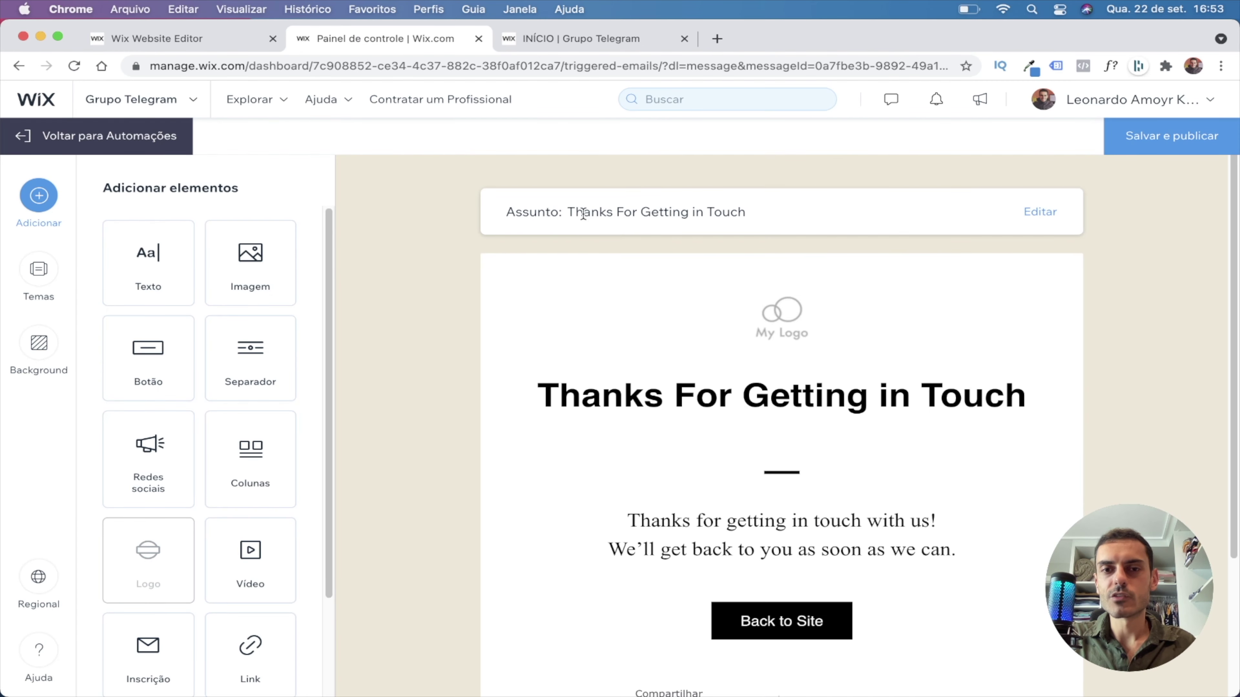
{"action": "left_click", "coordinate": [1044, 215]}
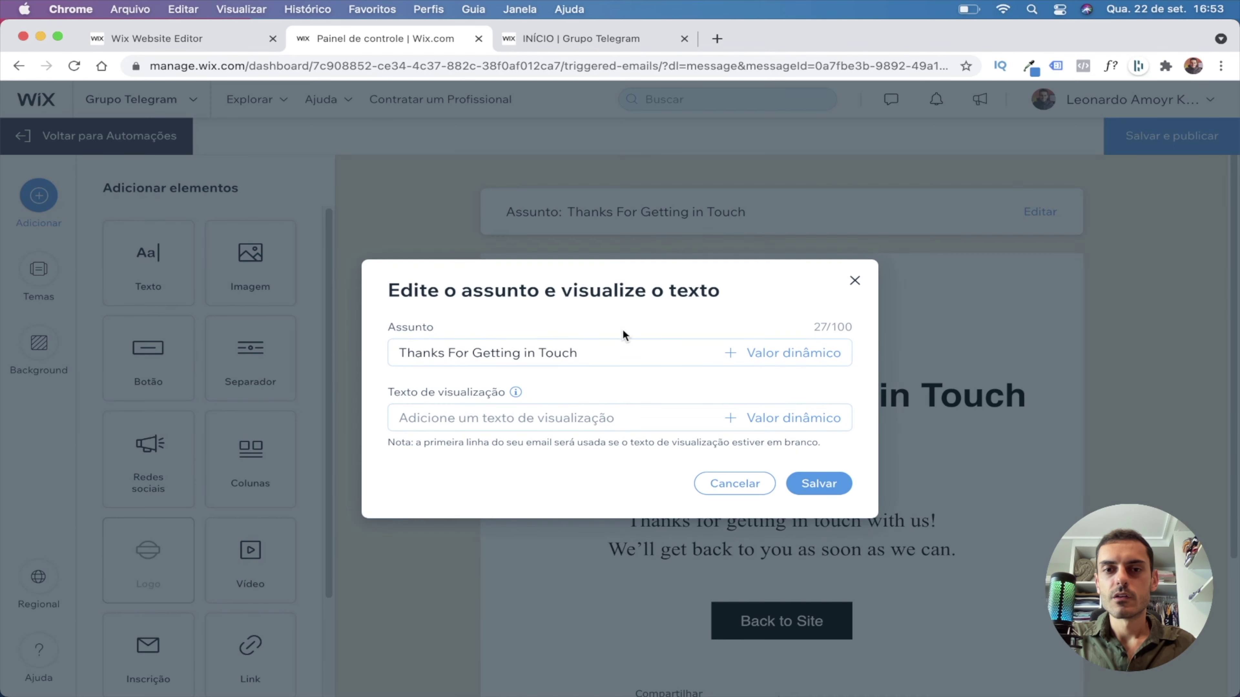
{"action": "left_click", "coordinate": [506, 354]}
{"action": "key", "text": "super+a"}
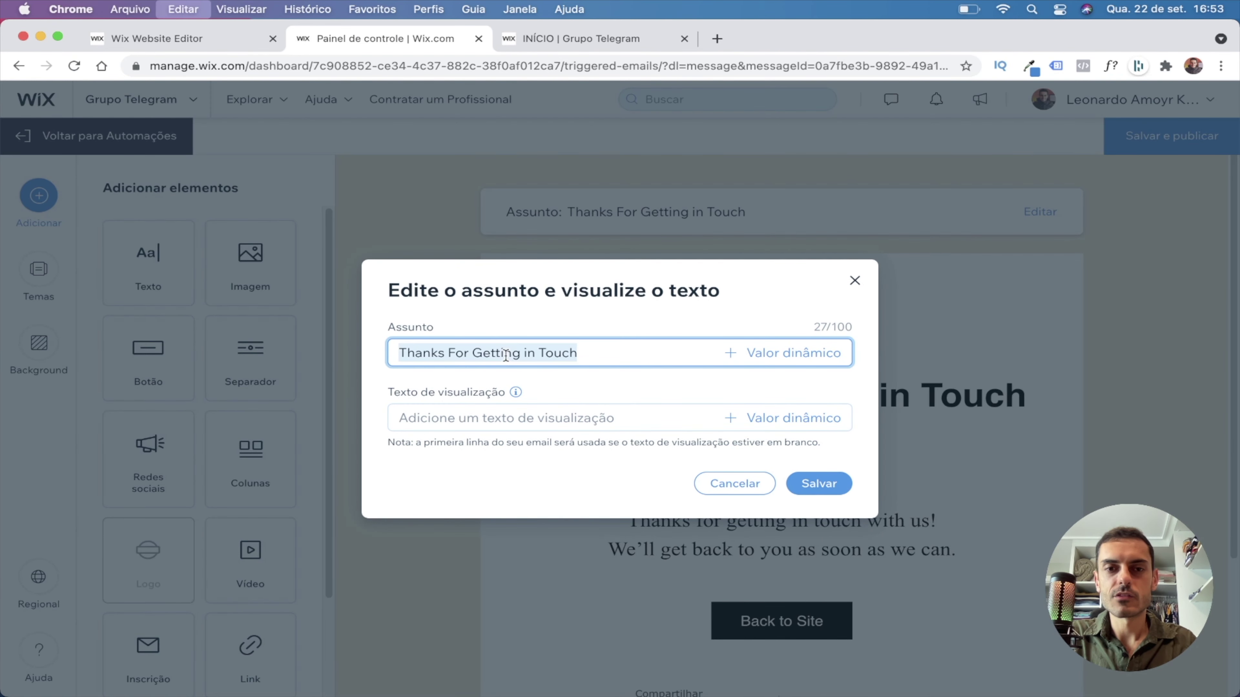
{"action": "type", "text": "Seu acesso ao meu grupo do Telegram"}
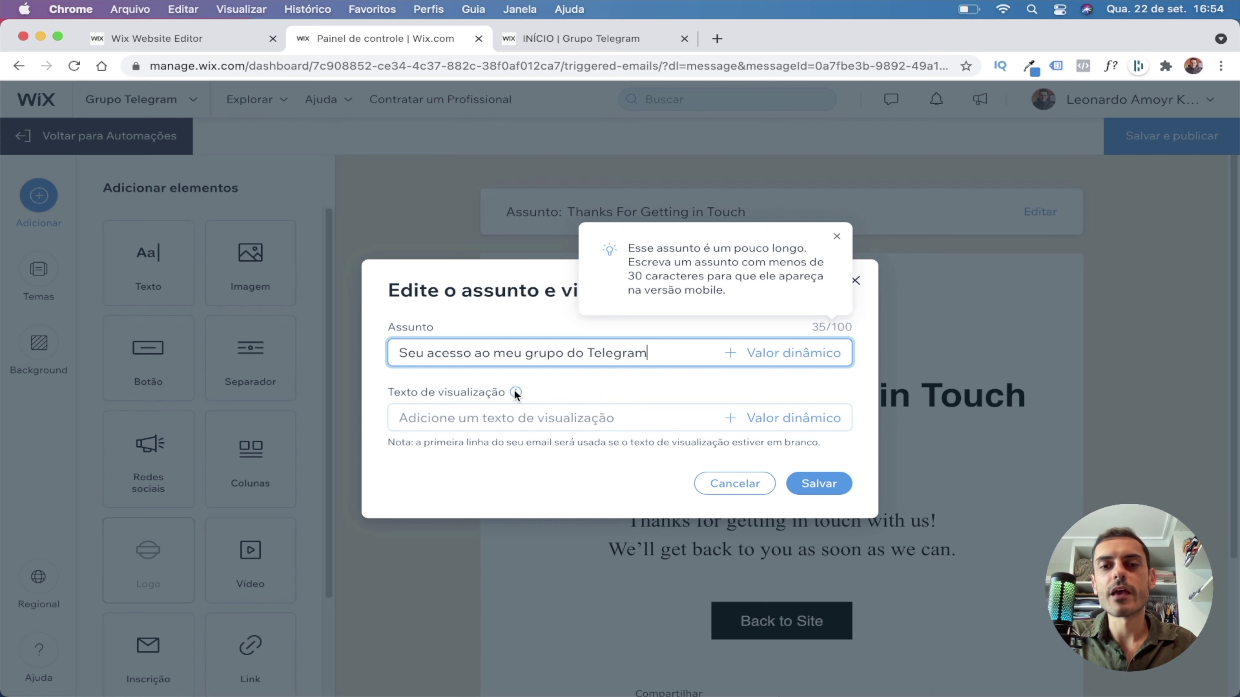
{"action": "mouse_move", "coordinate": [516, 393]}
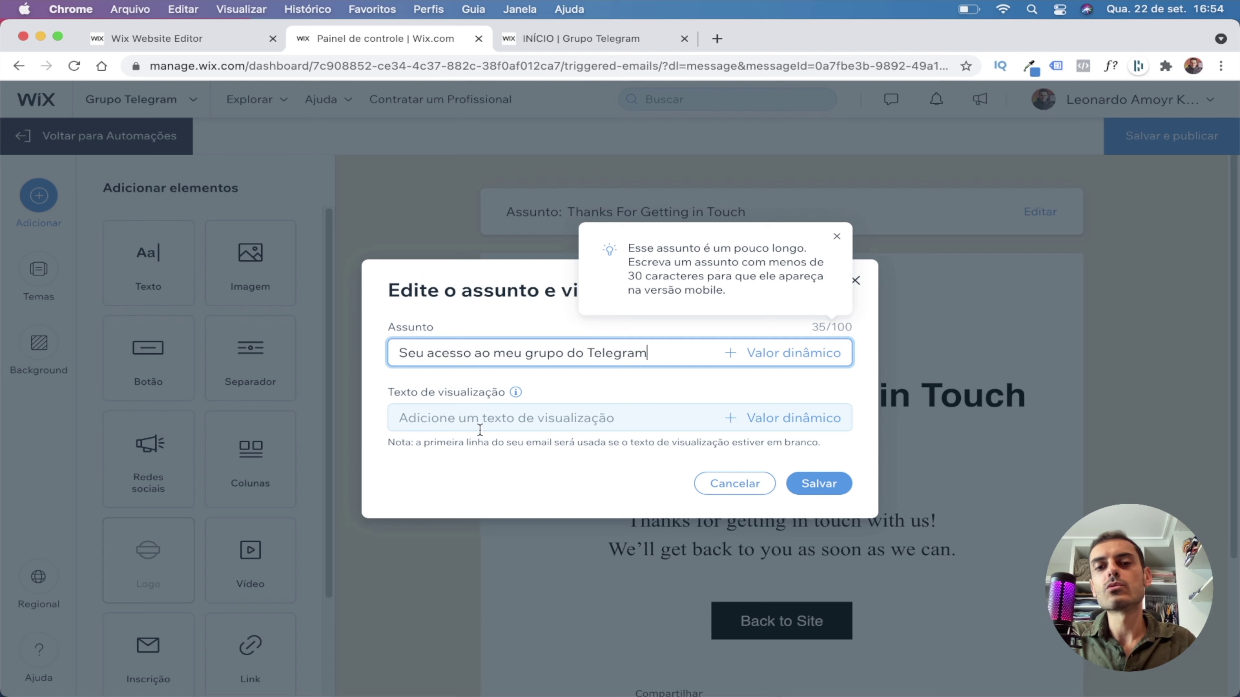
{"action": "left_click", "coordinate": [450, 420]}
{"action": "type", "text": "Acesse agora..."}
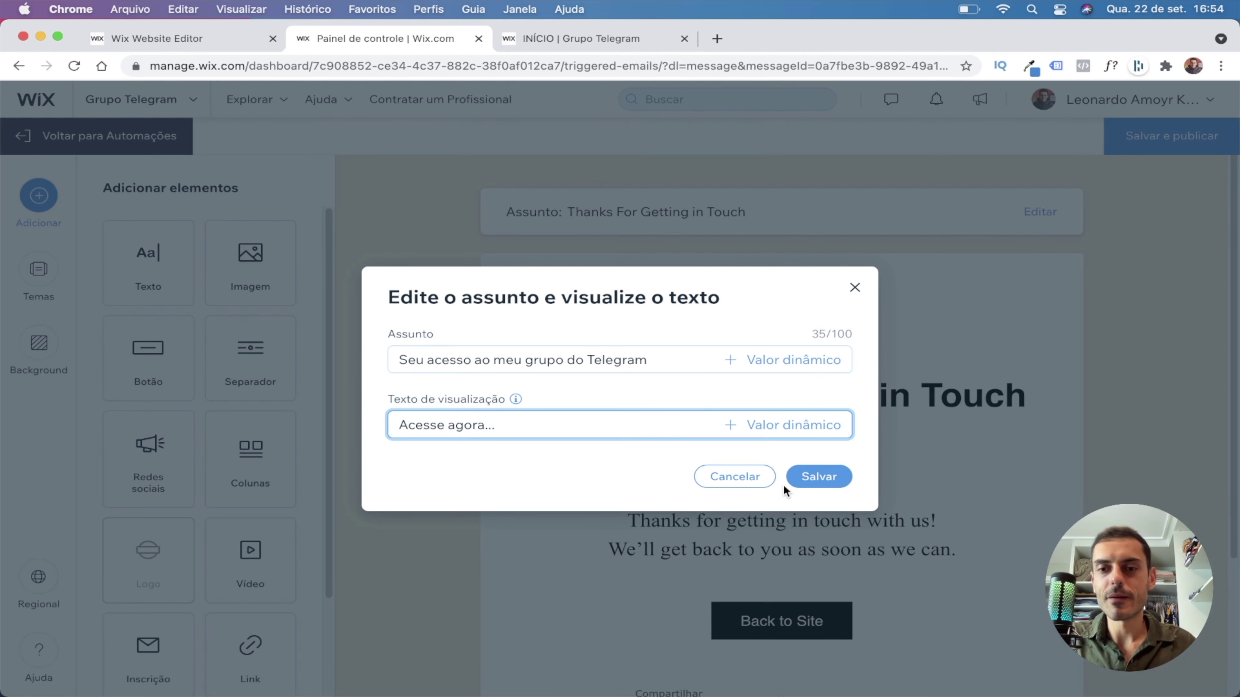
{"action": "left_click", "coordinate": [795, 476]}
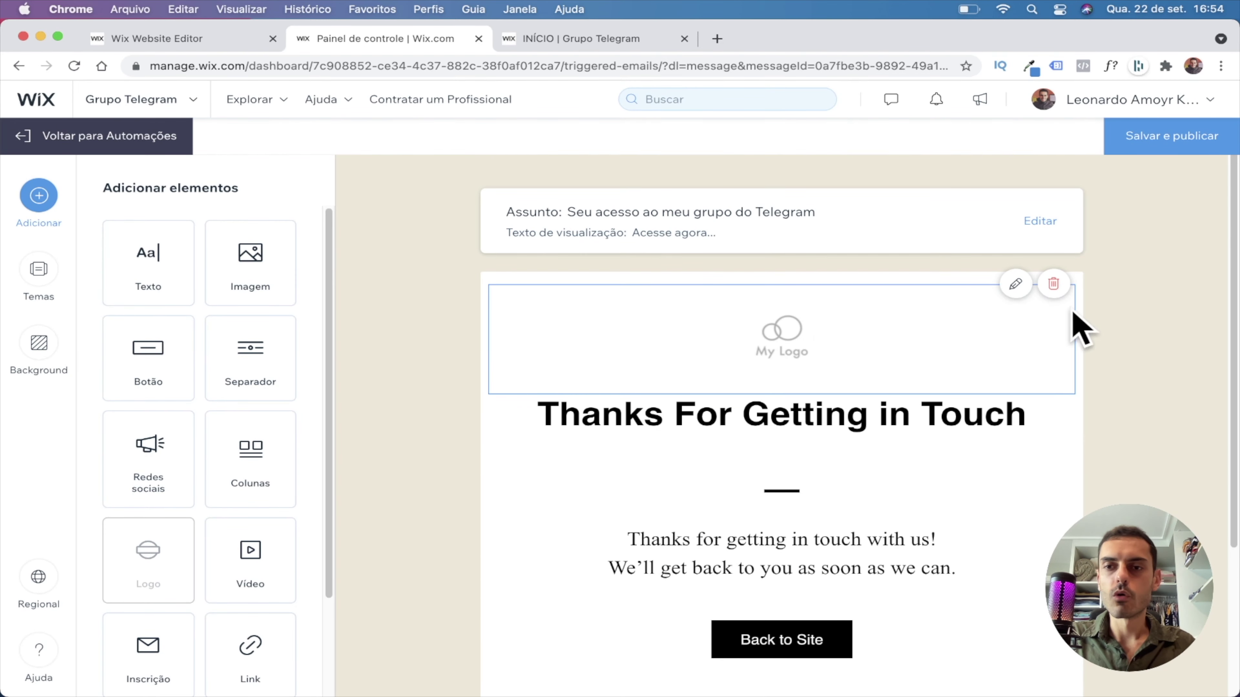
Delete the logo, the 'Thanks For Getting in Touch' heading and the greeting text sections.
{"action": "left_click", "coordinate": [1052, 293]}
{"action": "left_click", "coordinate": [1030, 286]}
{"action": "left_click", "coordinate": [1029, 352]}
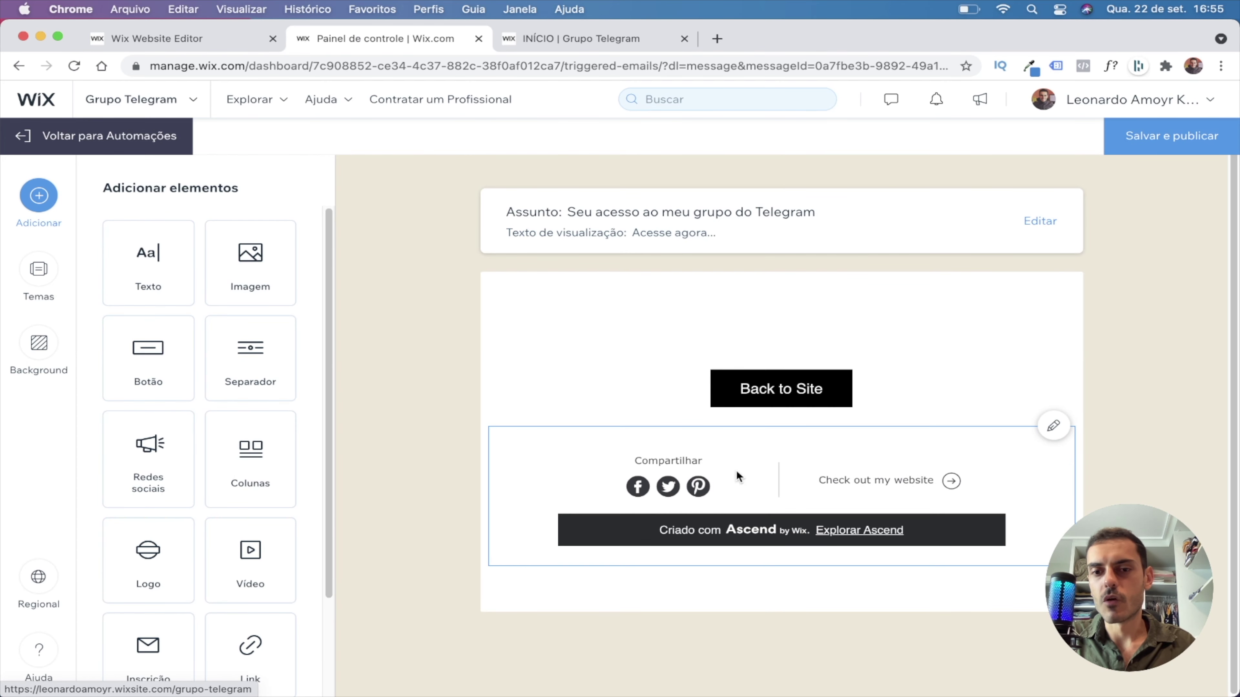
In the footer settings, switch off Adicionar rede social and Adicionar link ao site.
{"action": "left_click", "coordinate": [833, 472]}
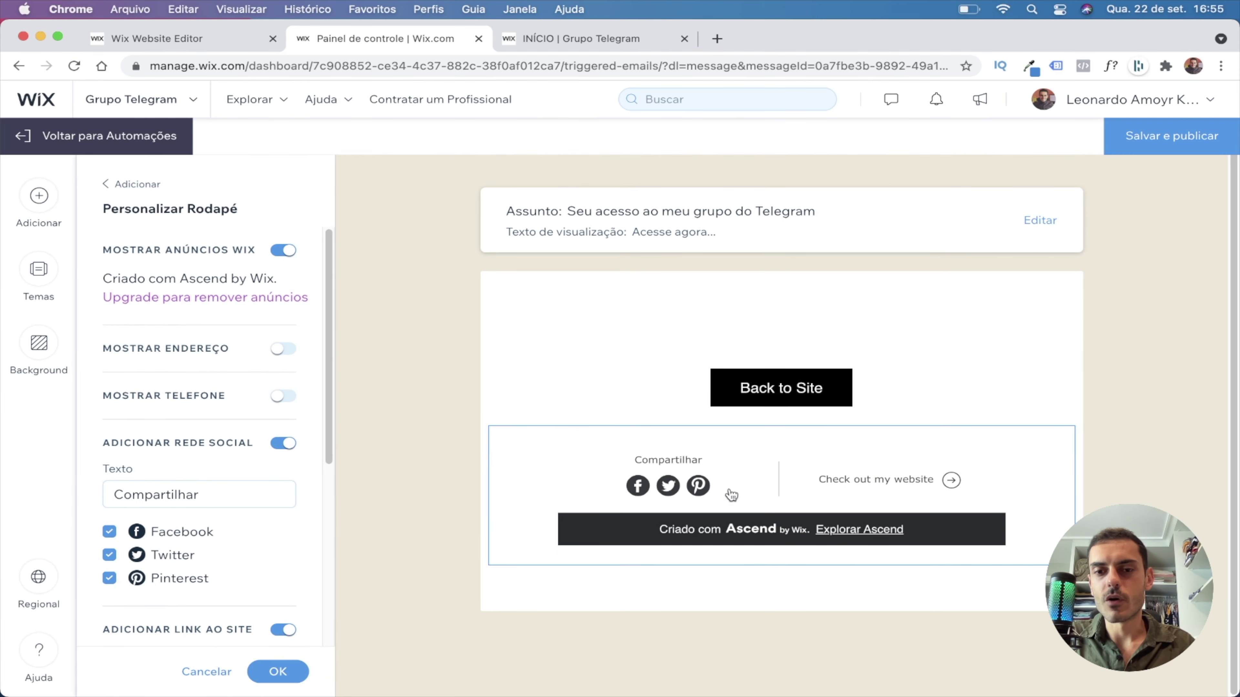
{"action": "left_click_drag", "start_coordinate": [669, 530], "coordinate": [720, 529]}
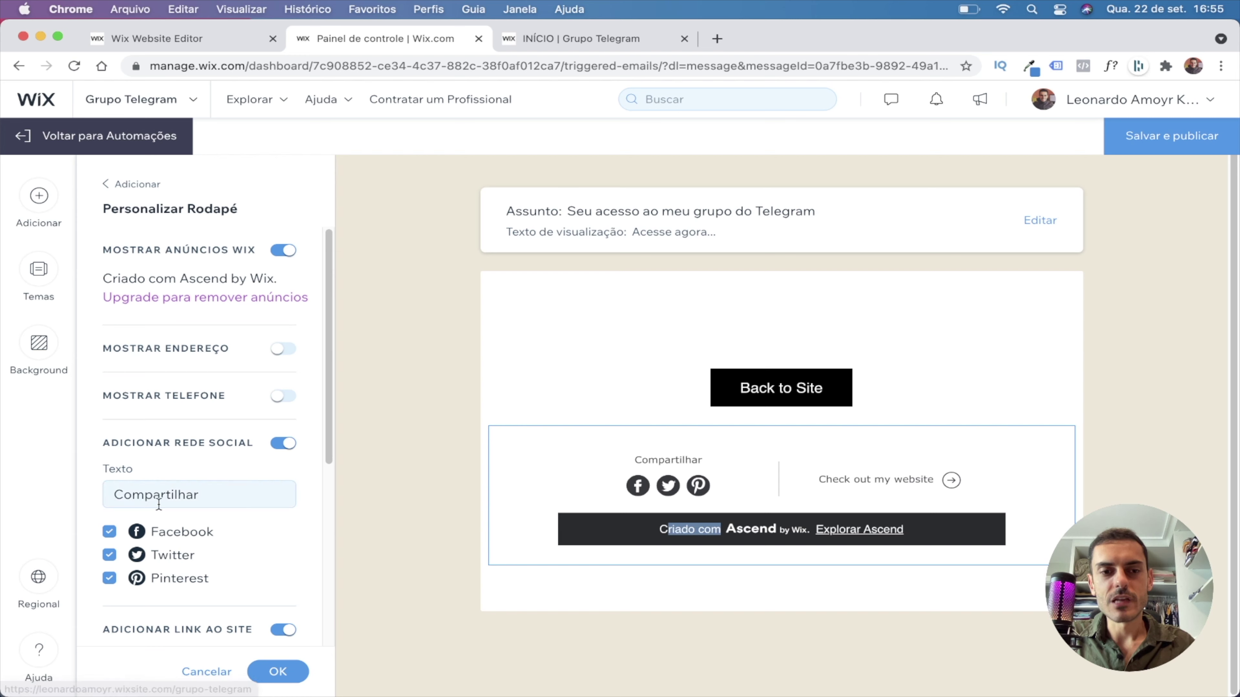
{"action": "scroll", "coordinate": [288, 451], "scroll_direction": "down", "scroll_amount": 1}
{"action": "left_click", "coordinate": [288, 422]}
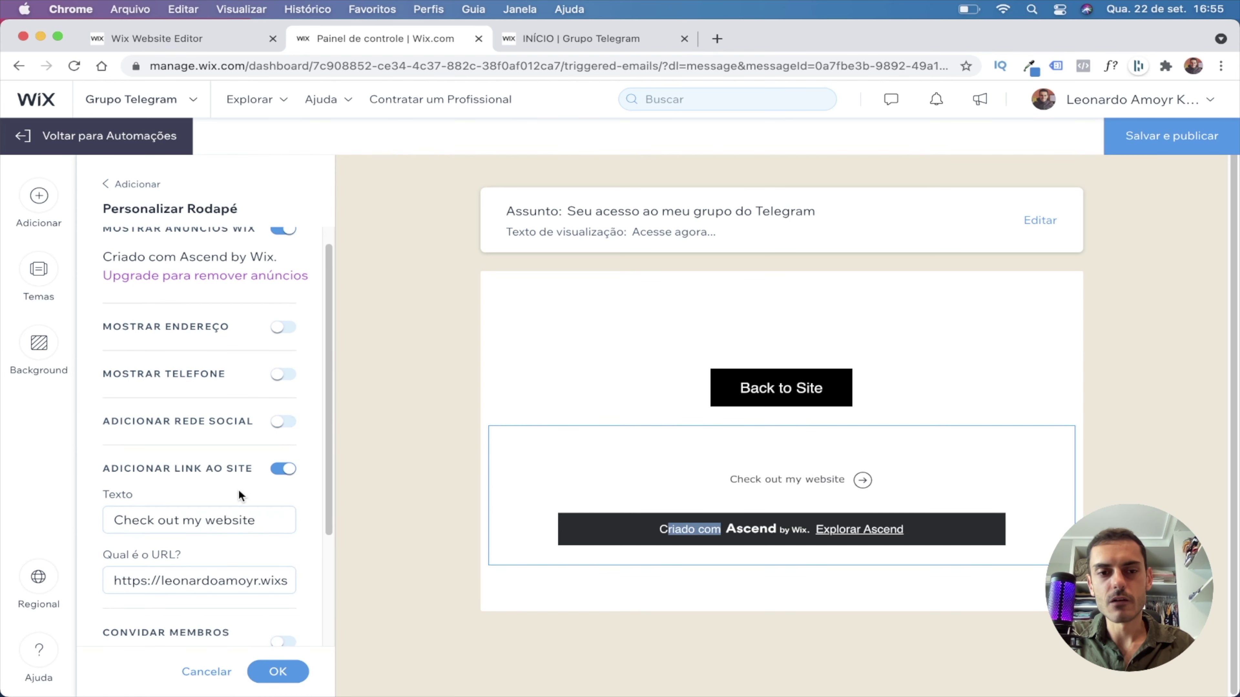
{"action": "scroll", "coordinate": [239, 498], "scroll_direction": "down", "scroll_amount": 5}
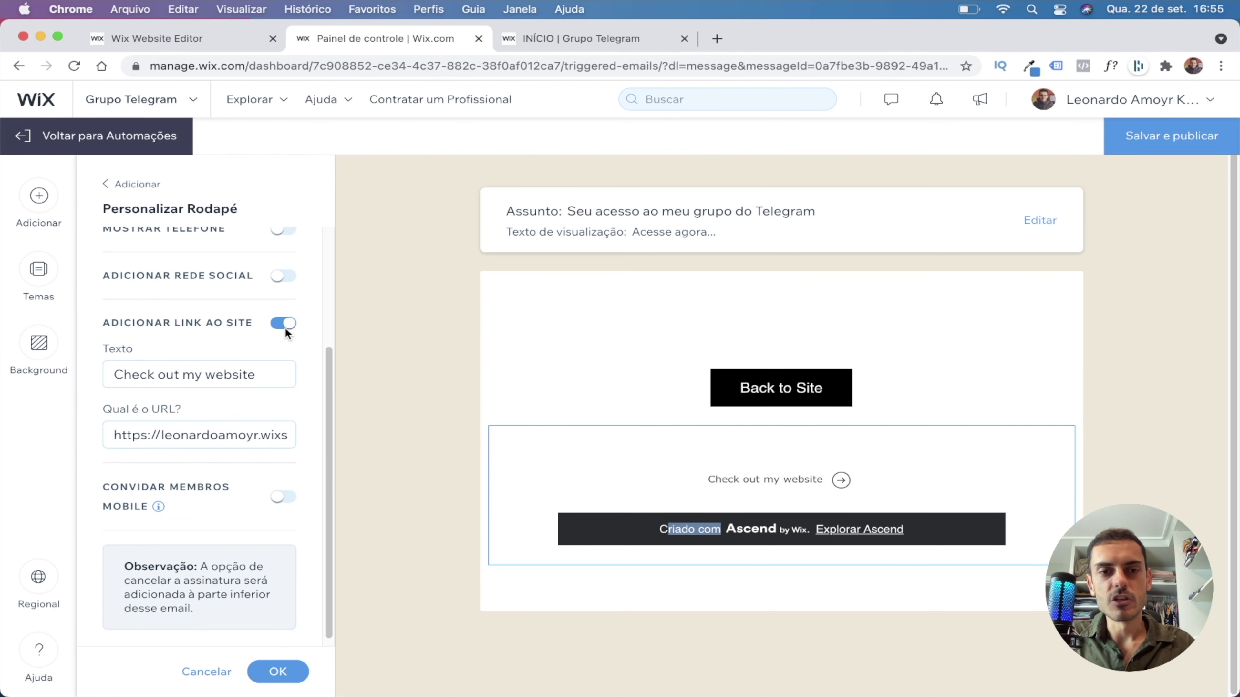
{"action": "left_click", "coordinate": [284, 323]}
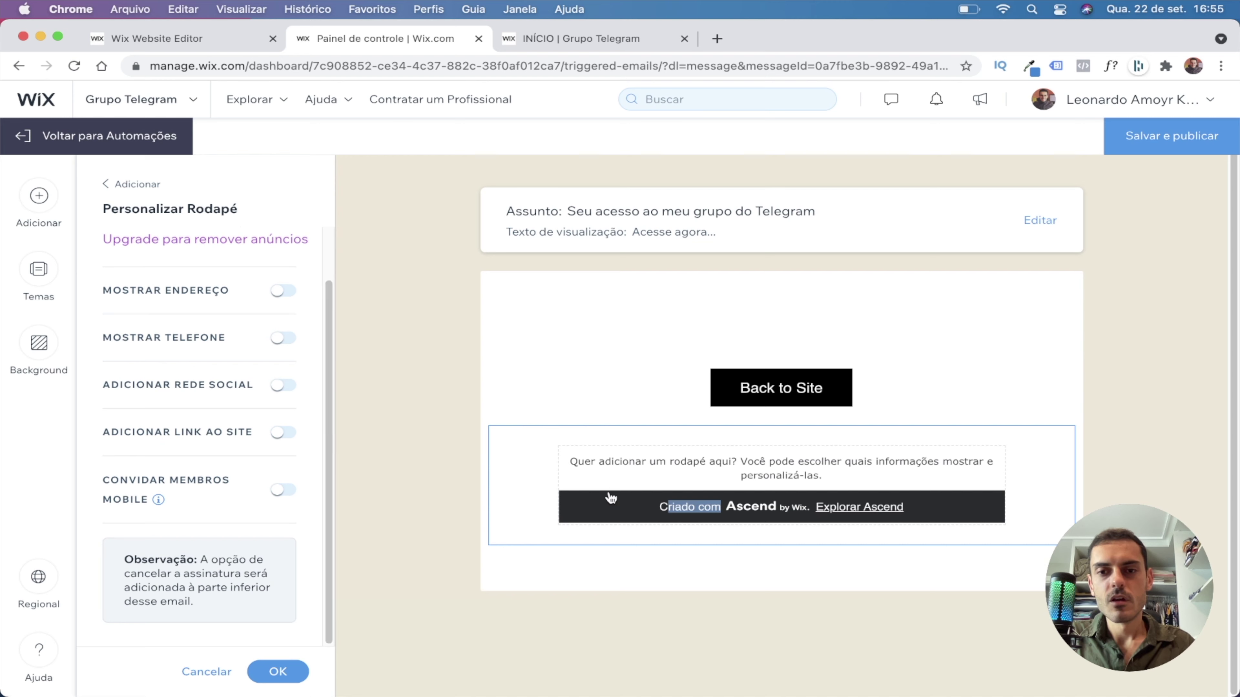
{"action": "scroll", "coordinate": [252, 461], "scroll_direction": "up", "scroll_amount": 3}
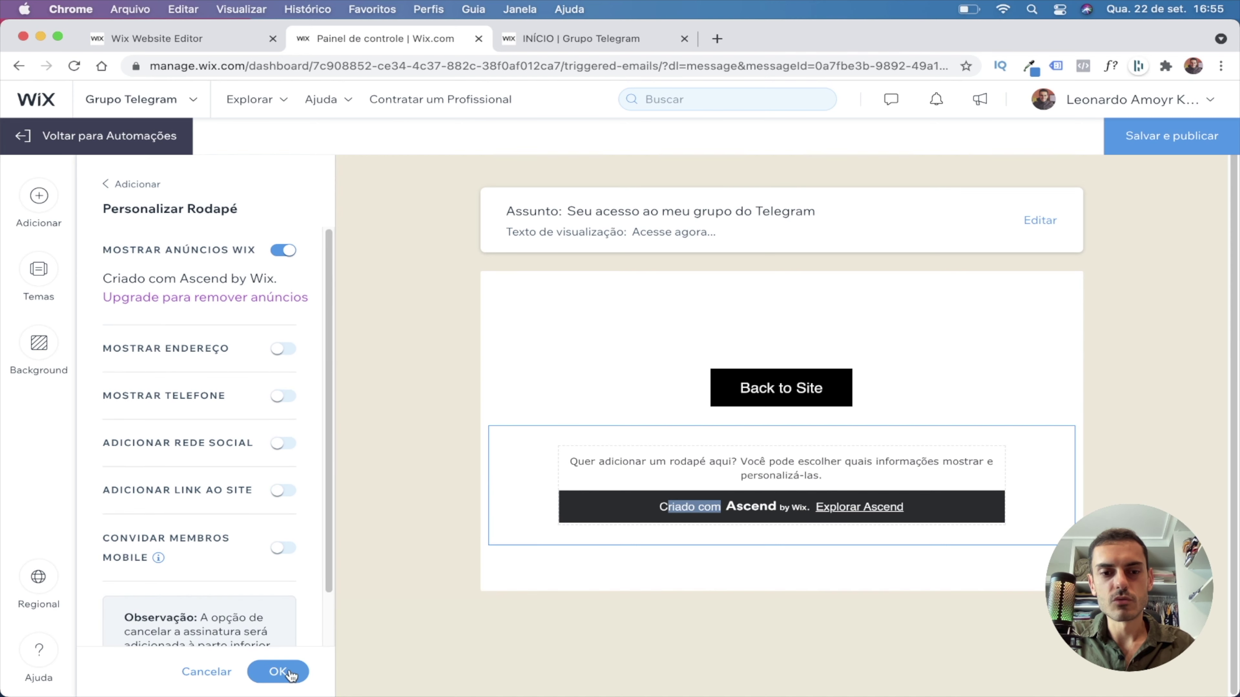
{"action": "left_click", "coordinate": [753, 477]}
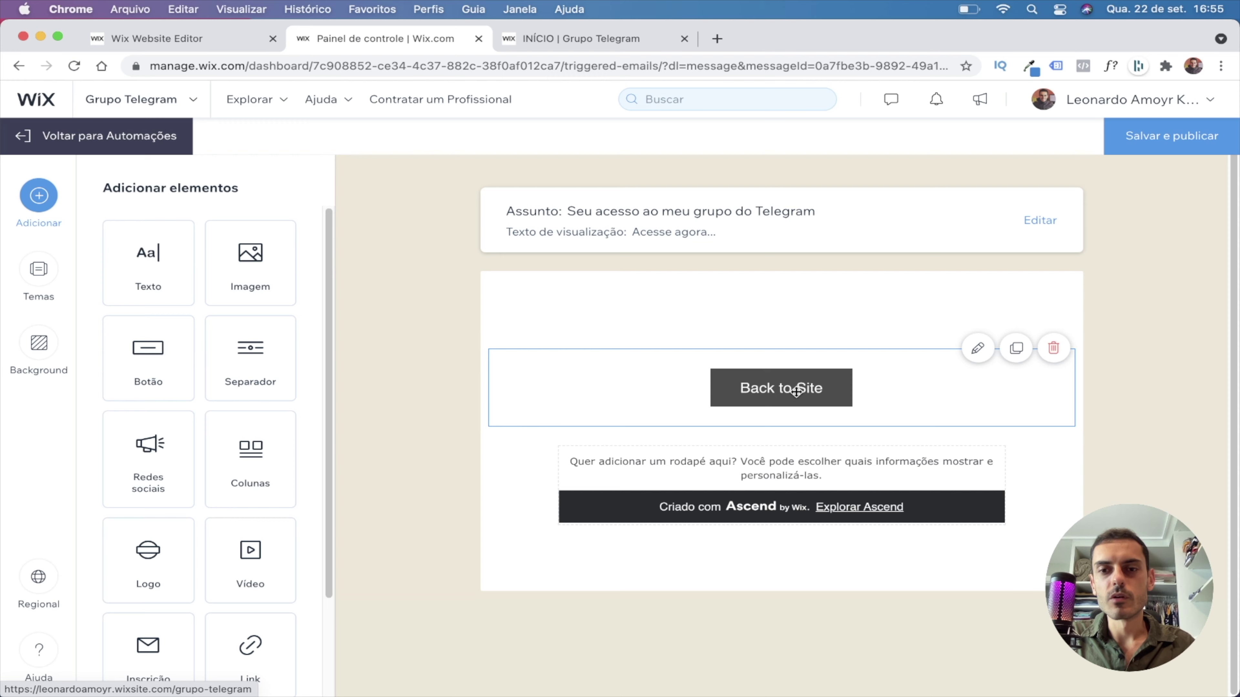
Relabel the Back to Site button as 'Entrar pro grupo'.
{"action": "left_click", "coordinate": [783, 389]}
{"action": "triple_click", "coordinate": [205, 337]}
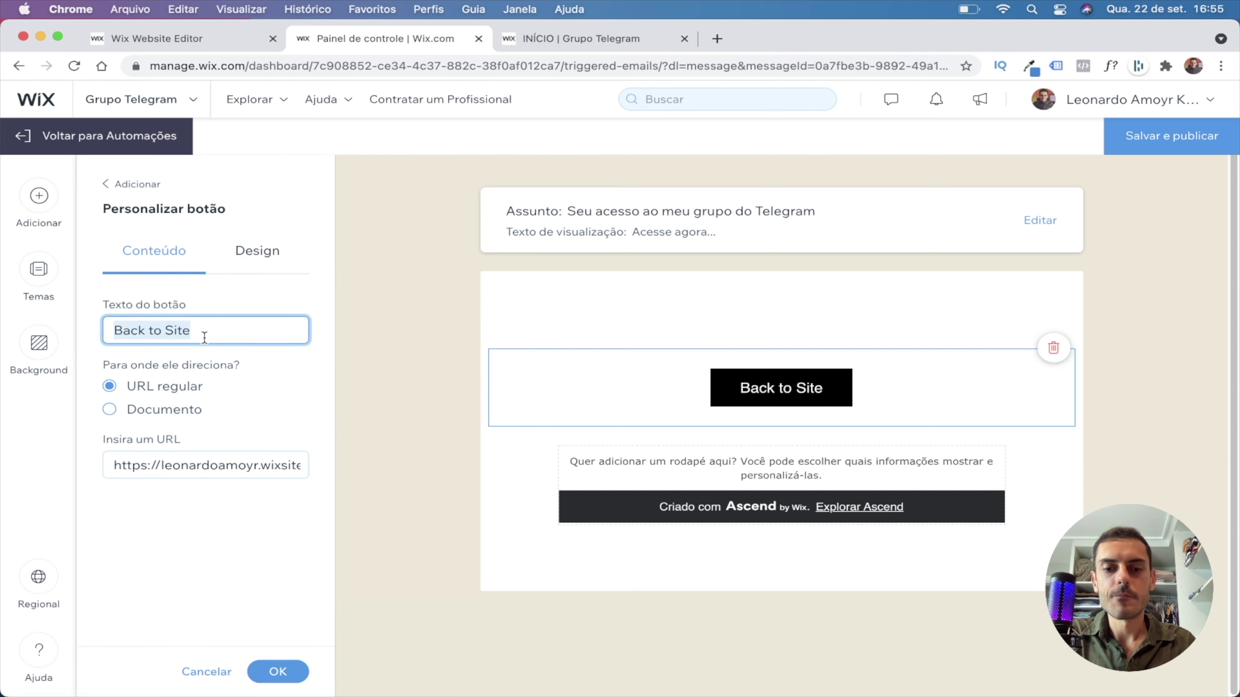
{"action": "type", "text": "Entrar"}
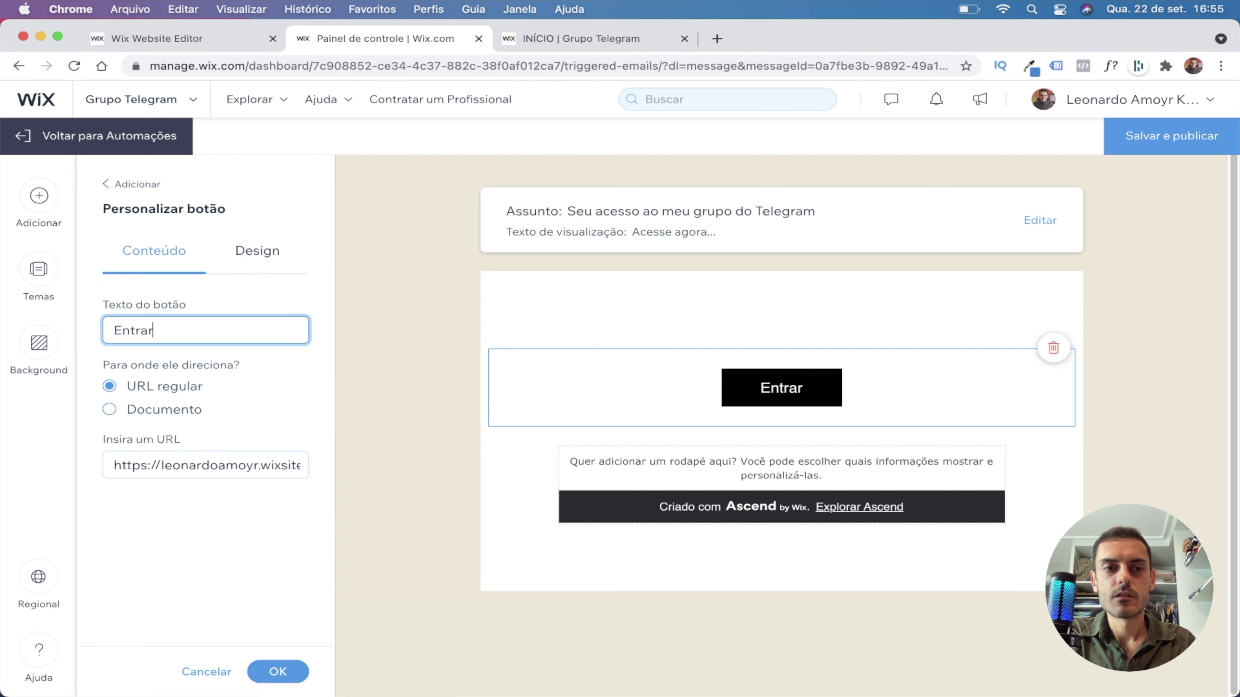
{"action": "type", "text": " pro grupo"}
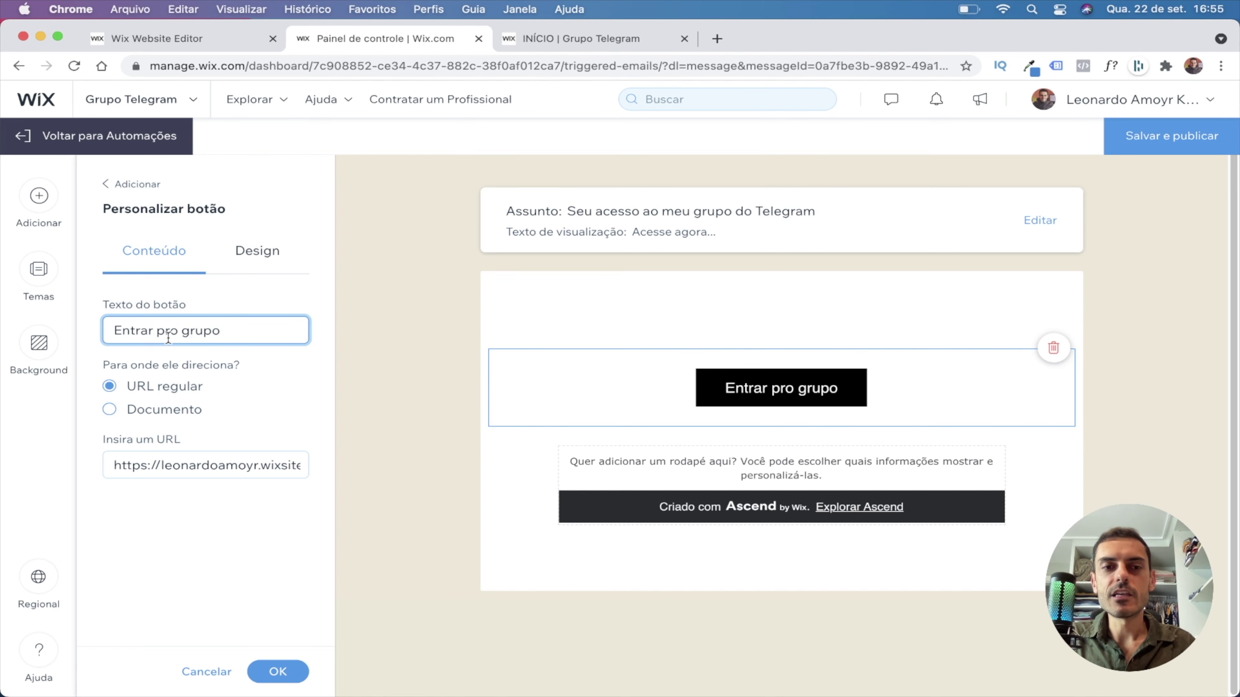
{"action": "left_click", "coordinate": [110, 386]}
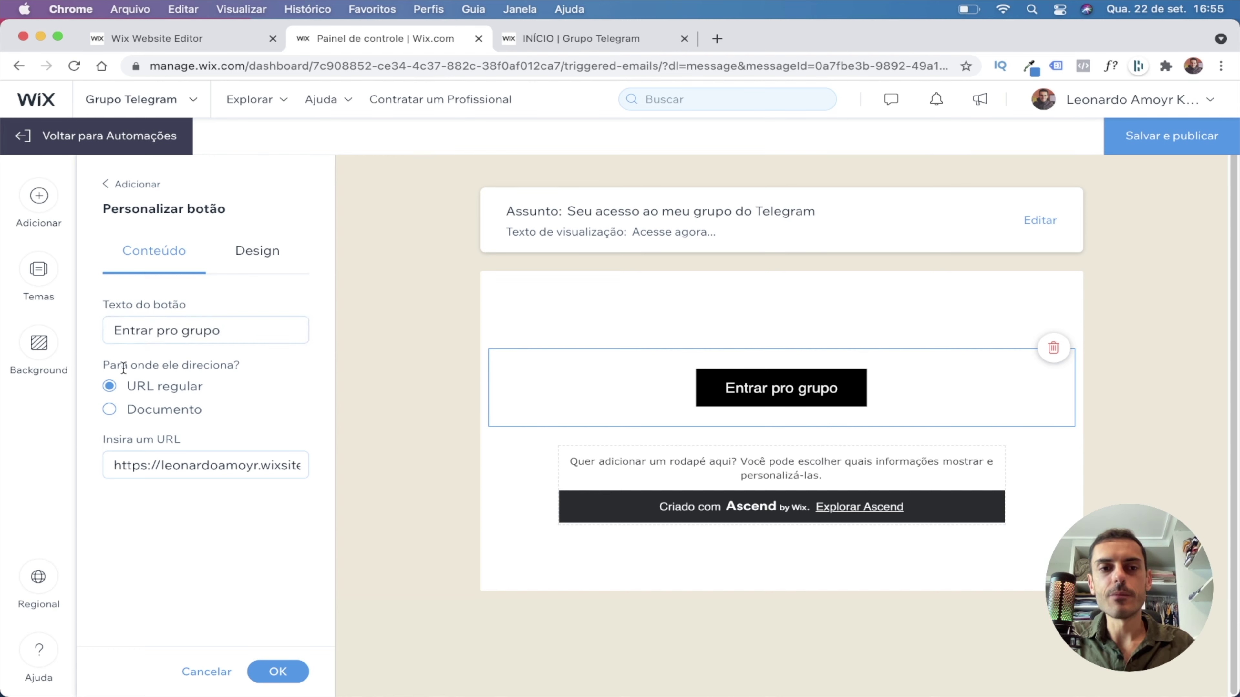
{"action": "left_click_drag", "start_coordinate": [147, 386], "coordinate": [179, 390]}
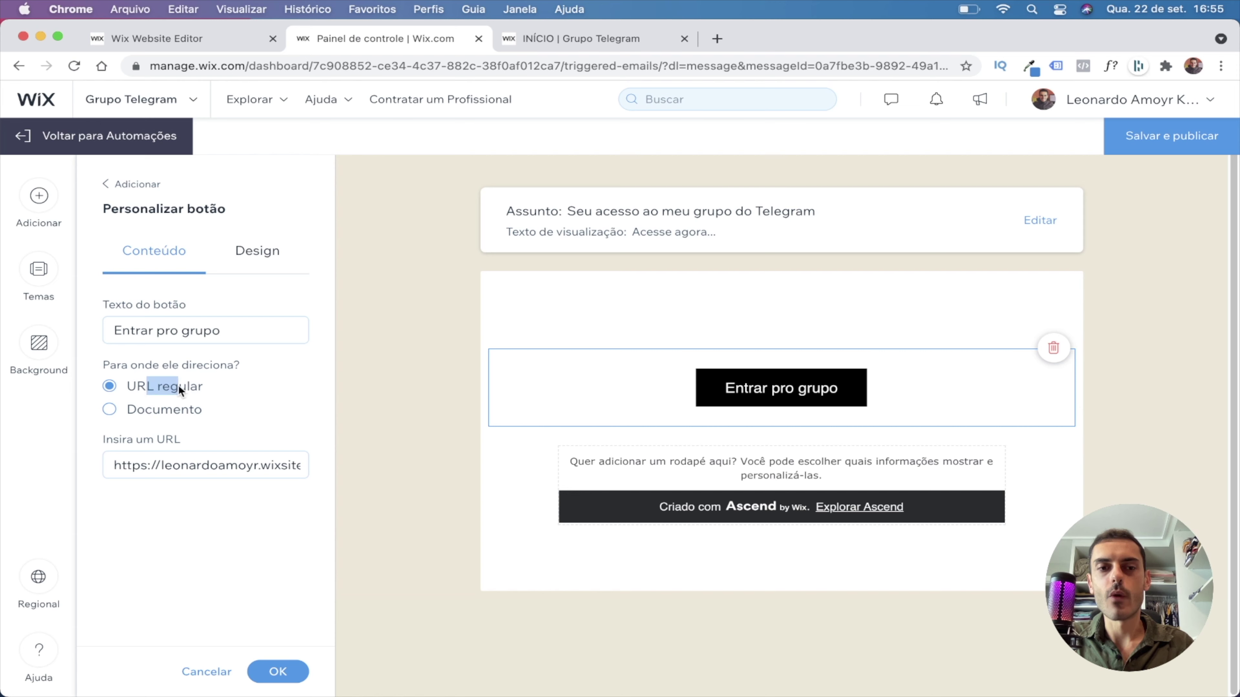
Link the button to the Telegram group t.me URL as a regular URL and confirm.
{"action": "left_click", "coordinate": [187, 467]}
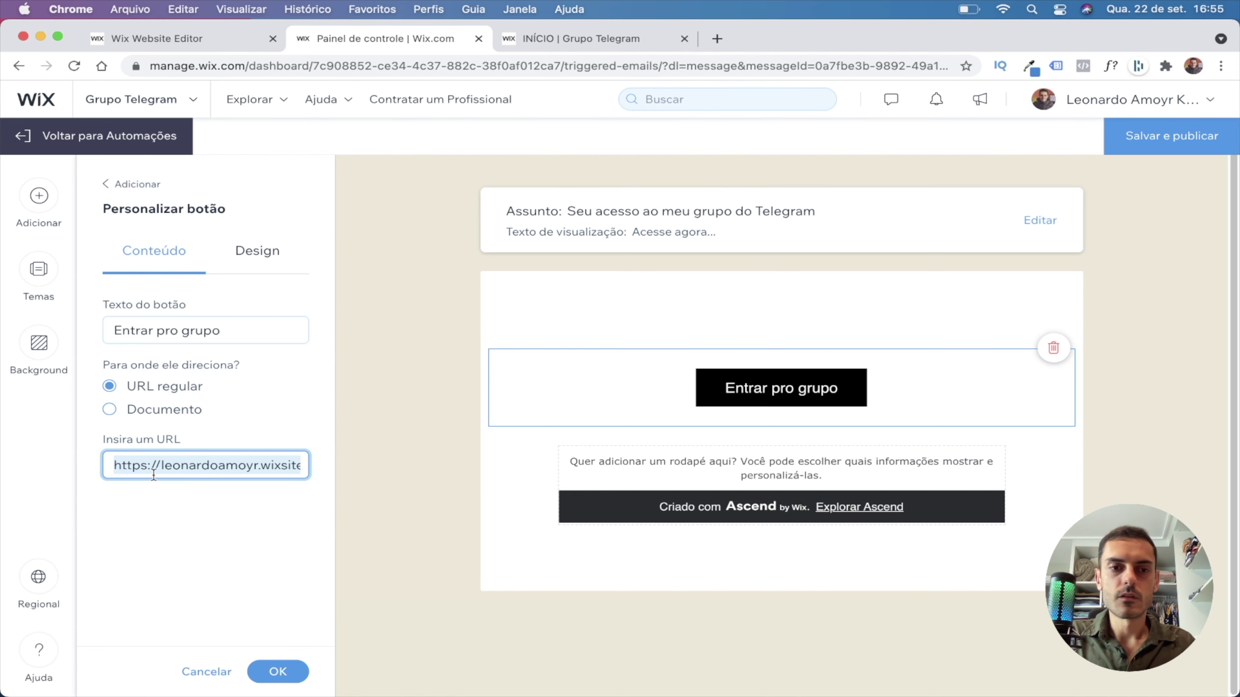
{"action": "type", "text": "https://t.me/abcdefxcjfsefji"}
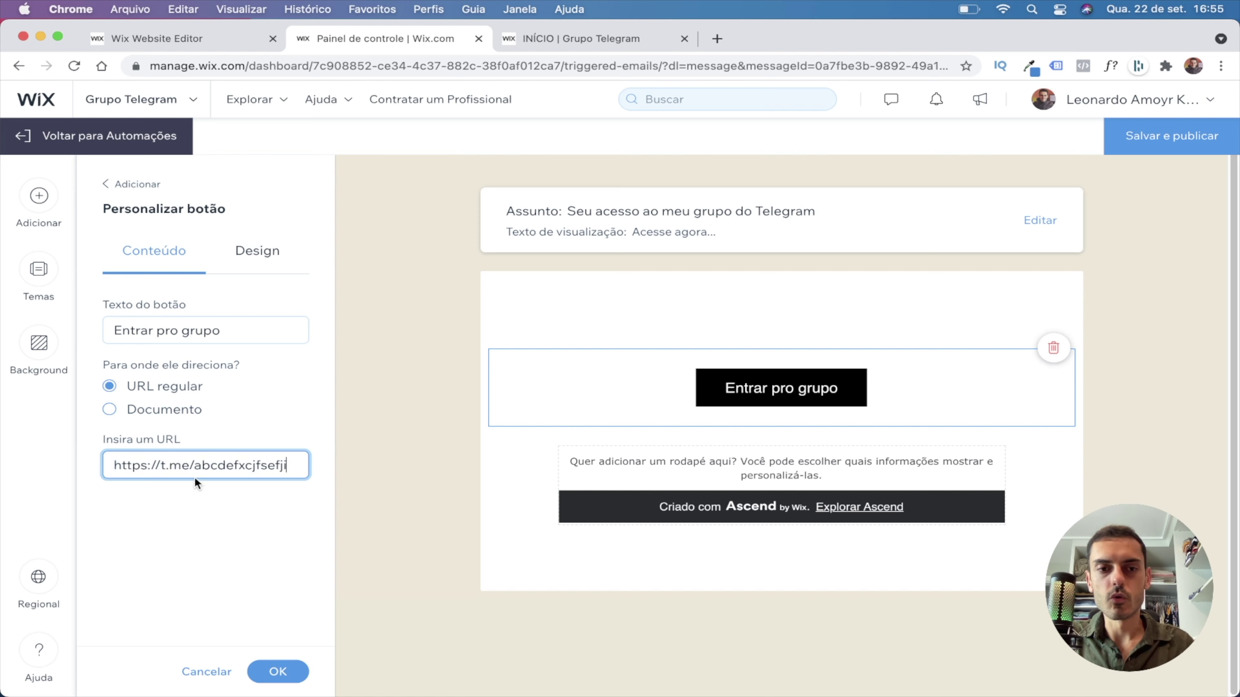
{"action": "left_click", "coordinate": [280, 505]}
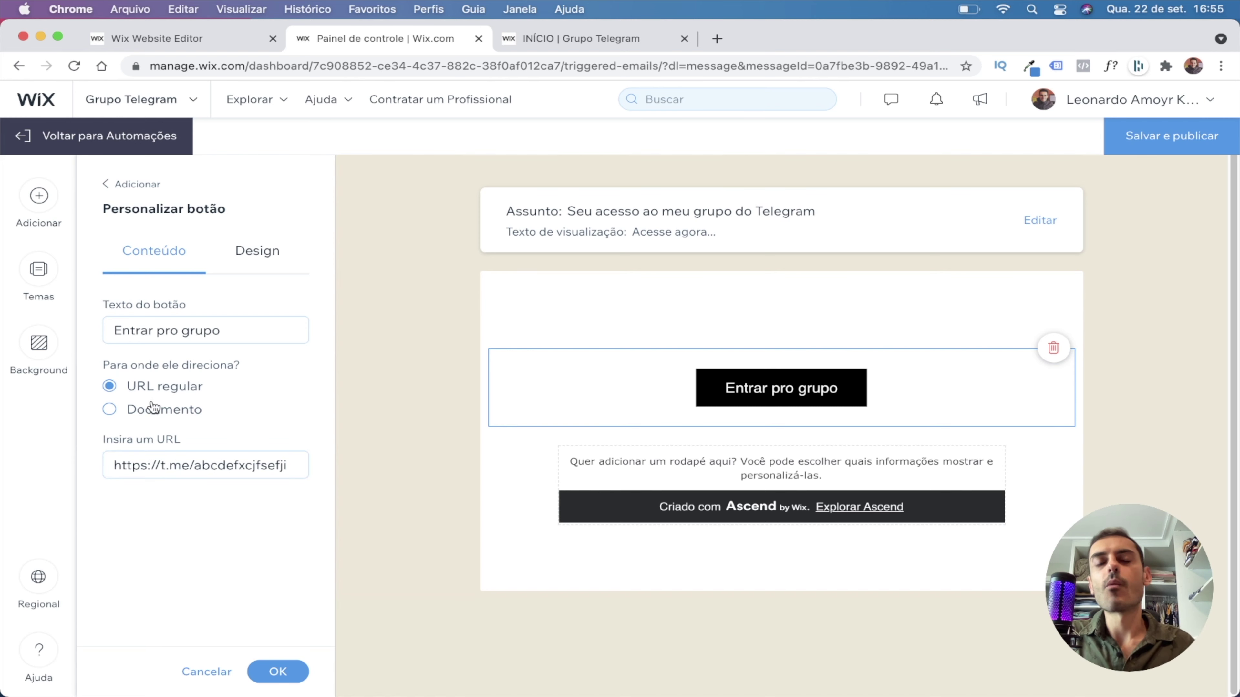
{"action": "left_click", "coordinate": [110, 411]}
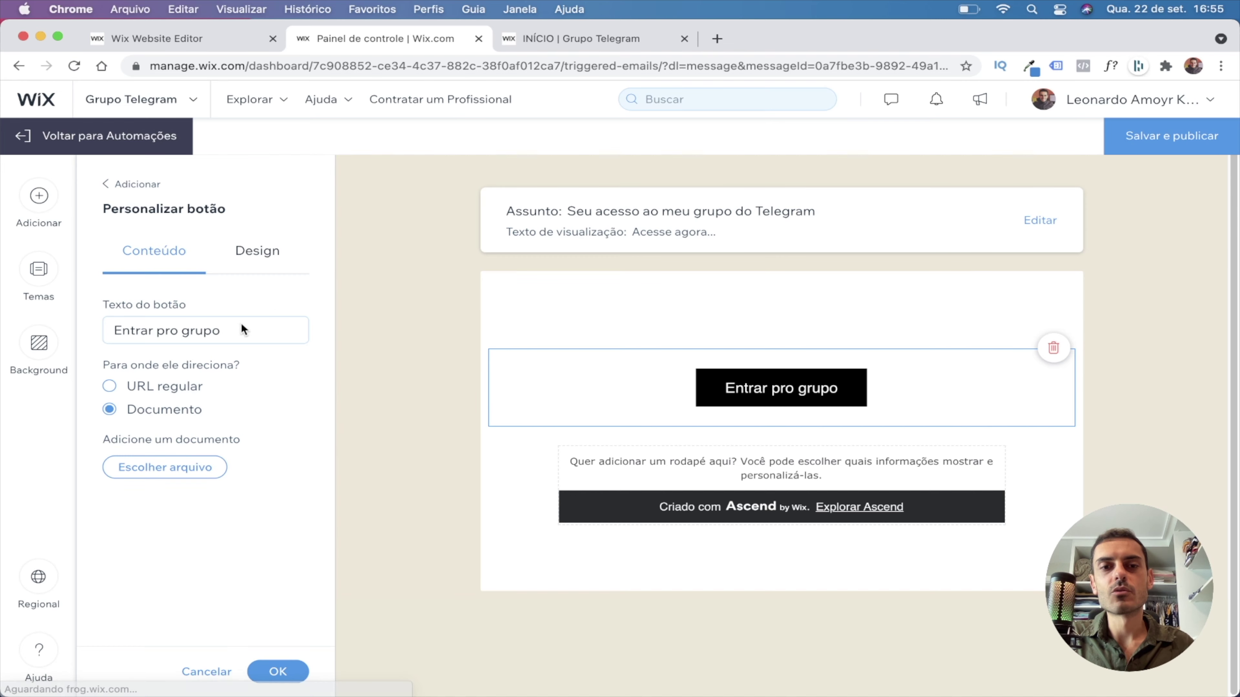
{"action": "left_click", "coordinate": [157, 467]}
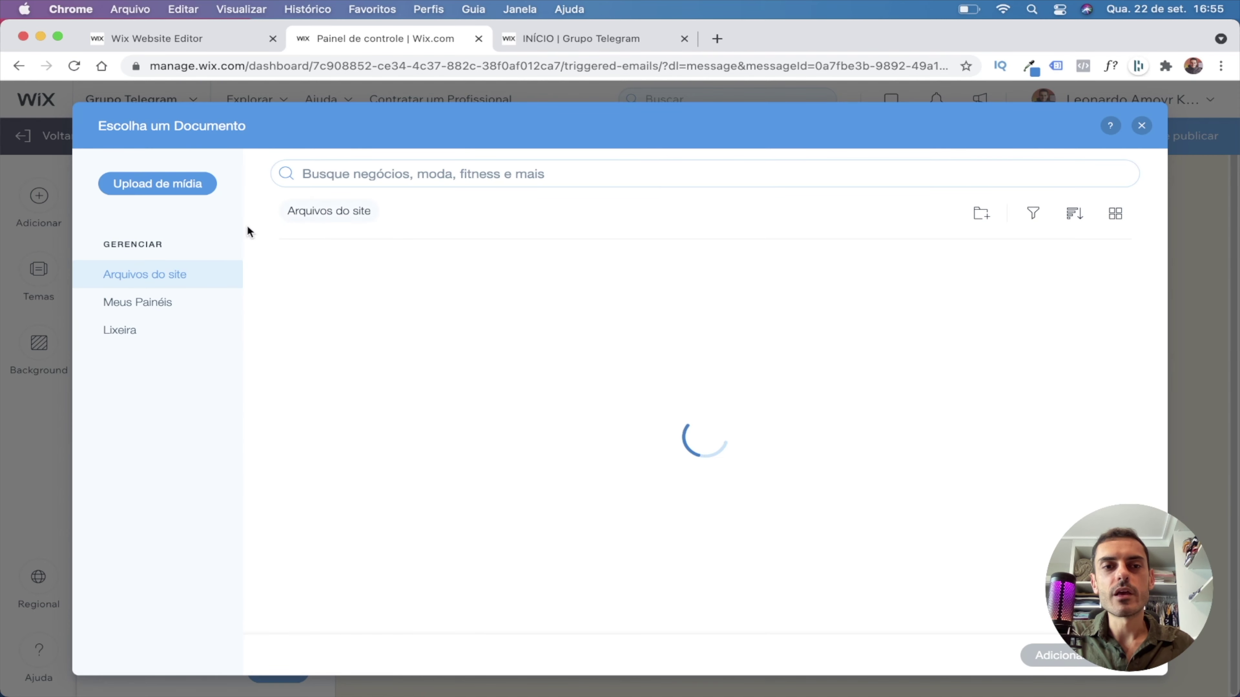
{"action": "left_click", "coordinate": [1139, 127]}
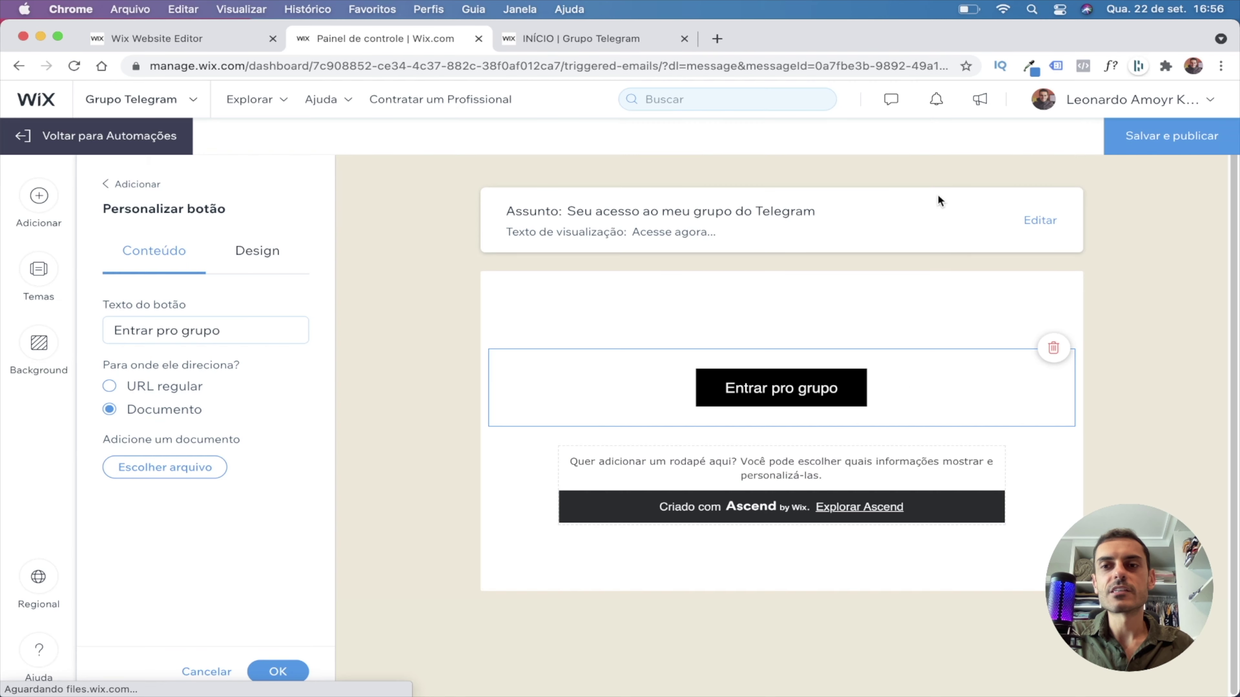
{"action": "left_click", "coordinate": [109, 386]}
{"action": "left_click", "coordinate": [140, 463]}
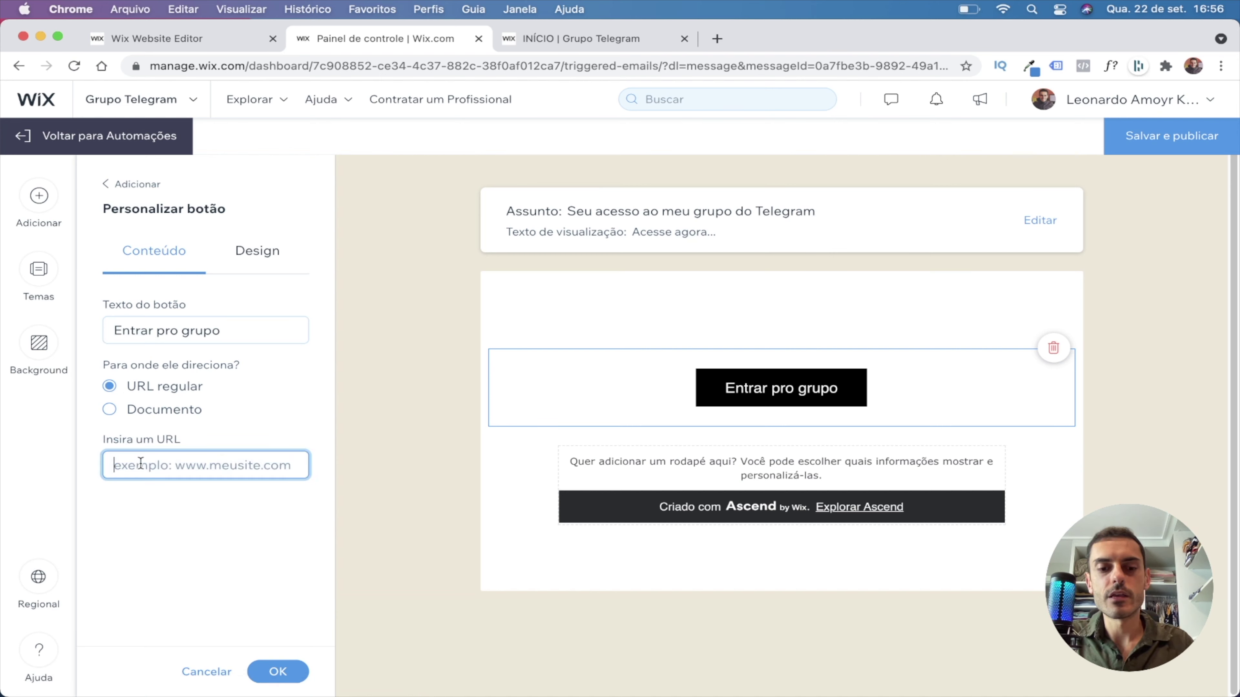
{"action": "type", "text": "https://t.me/abcdefxcjfsefji"}
{"action": "left_click", "coordinate": [210, 530]}
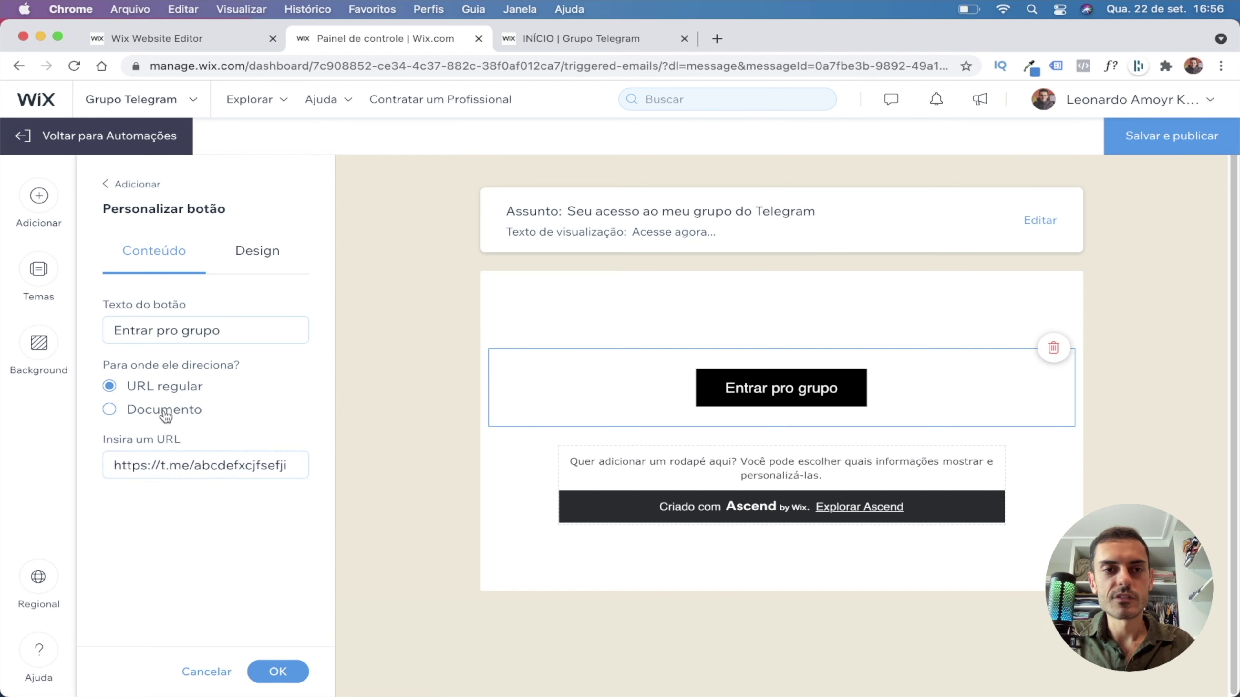
{"action": "left_click", "coordinate": [275, 676]}
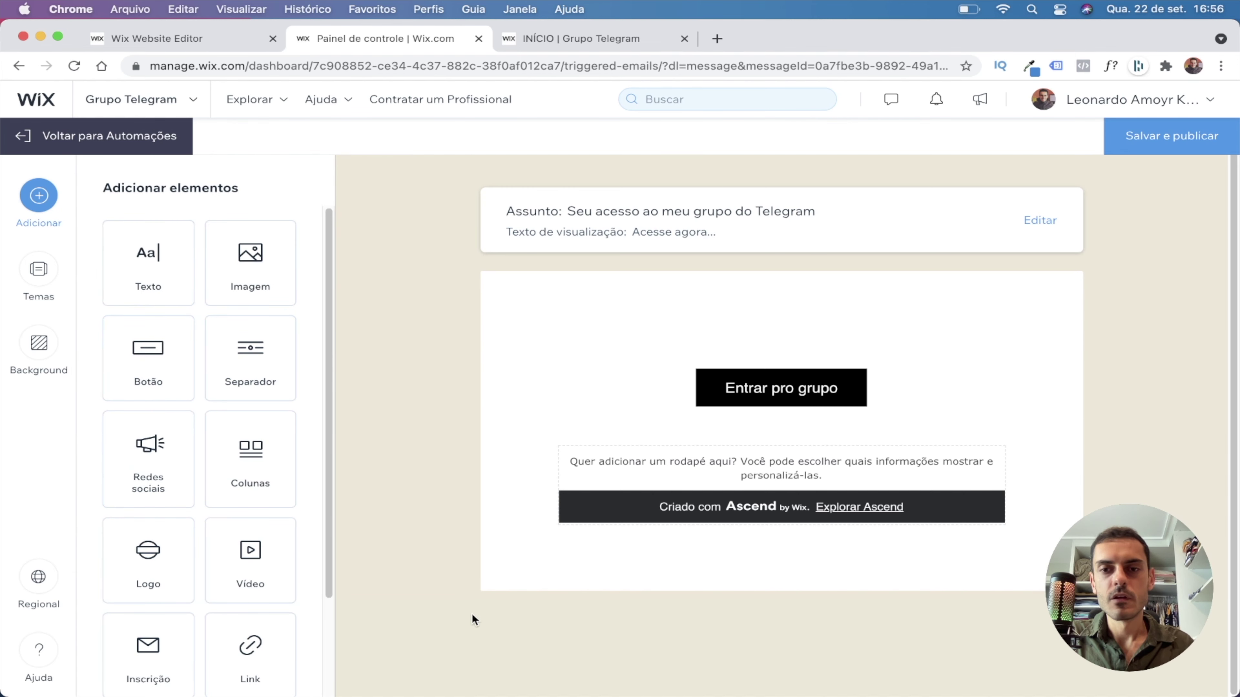
Add a centred size-16 text block above the button reading 'Olá, seja bem-vindo(a)!'.
{"action": "left_click", "coordinate": [757, 313]}
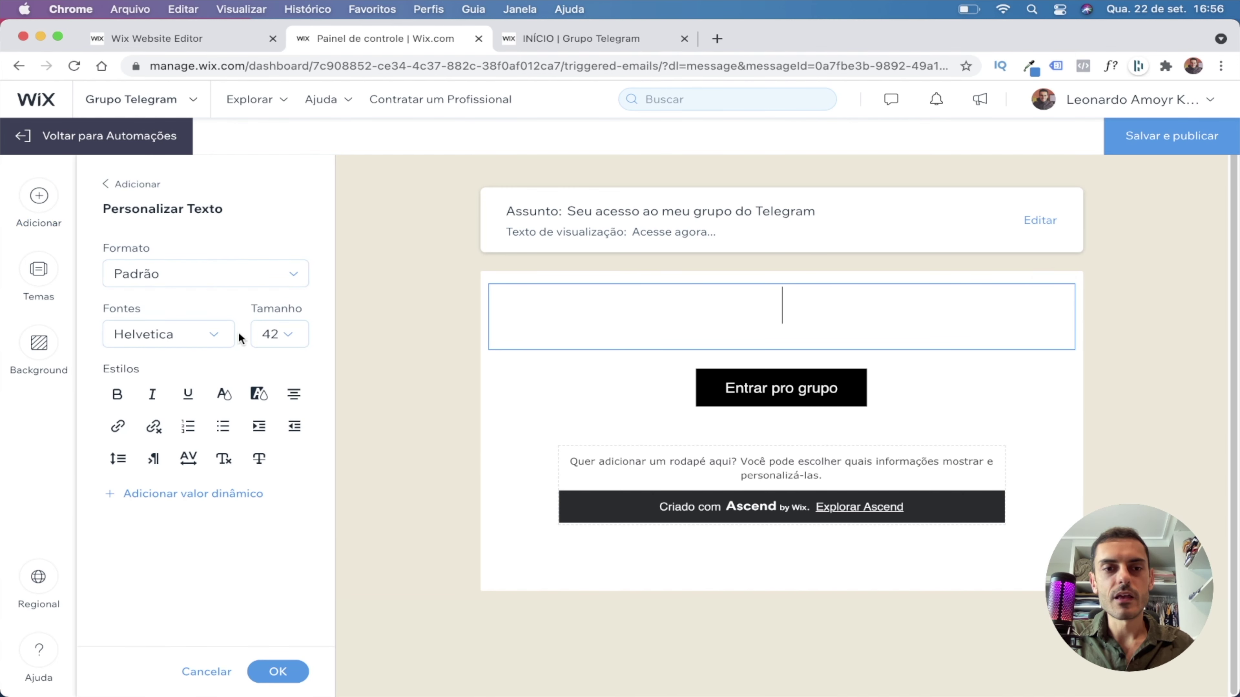
{"action": "left_click", "coordinate": [276, 334]}
{"action": "scroll", "coordinate": [285, 424], "scroll_direction": "down", "scroll_amount": 1}
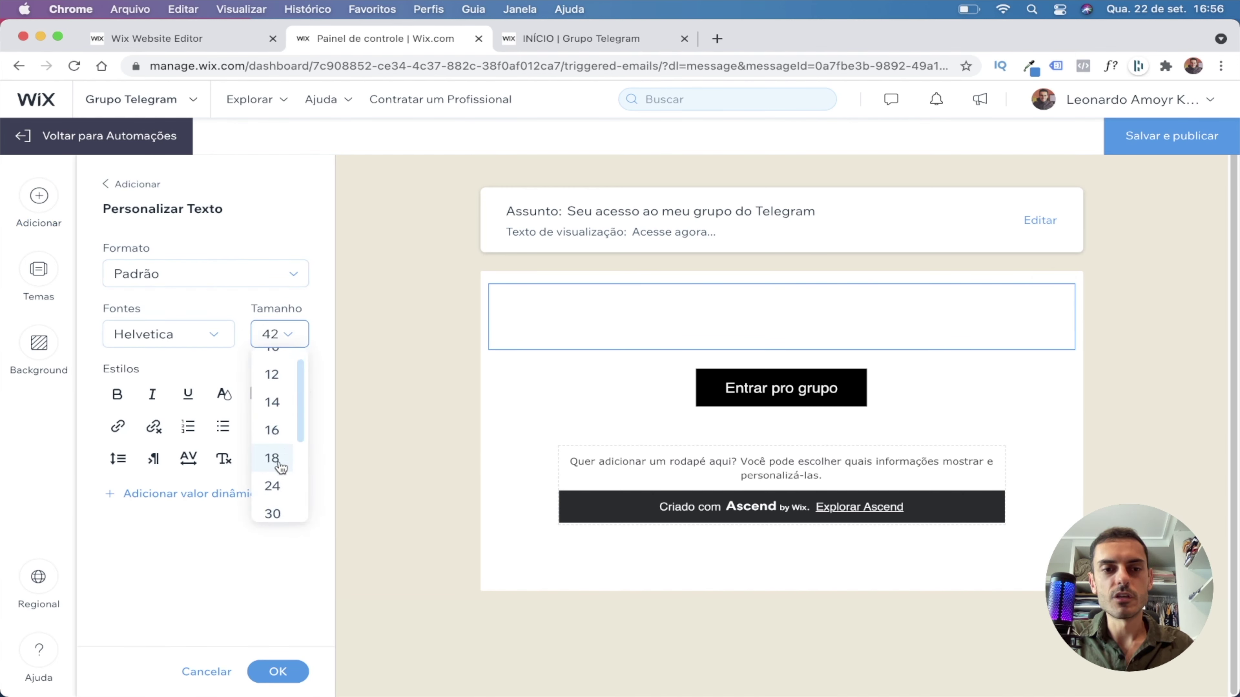
{"action": "left_click", "coordinate": [276, 428]}
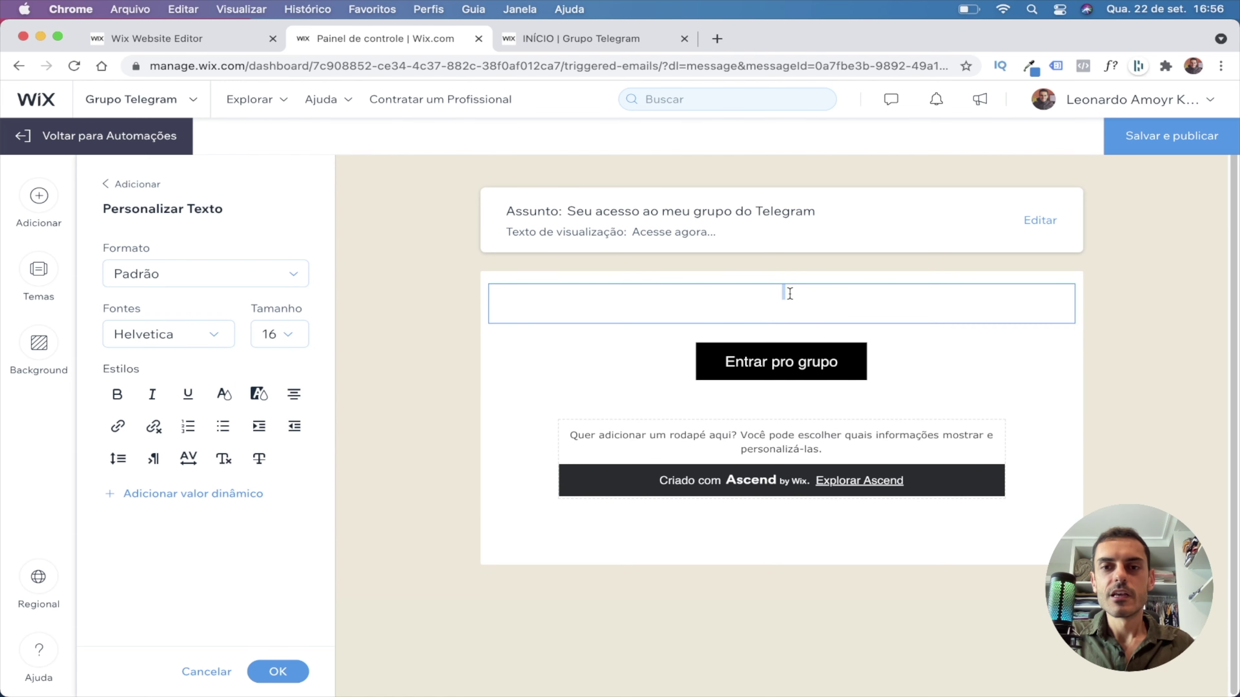
{"action": "left_click", "coordinate": [294, 394]}
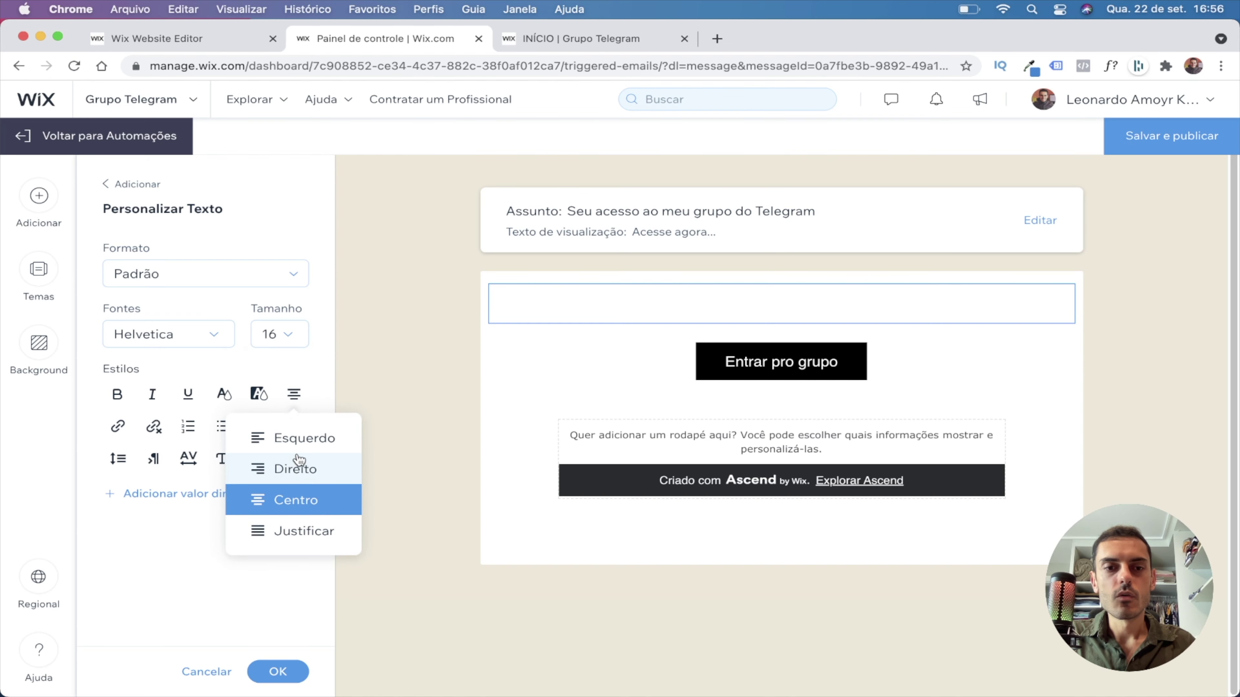
{"action": "left_click", "coordinate": [781, 307]}
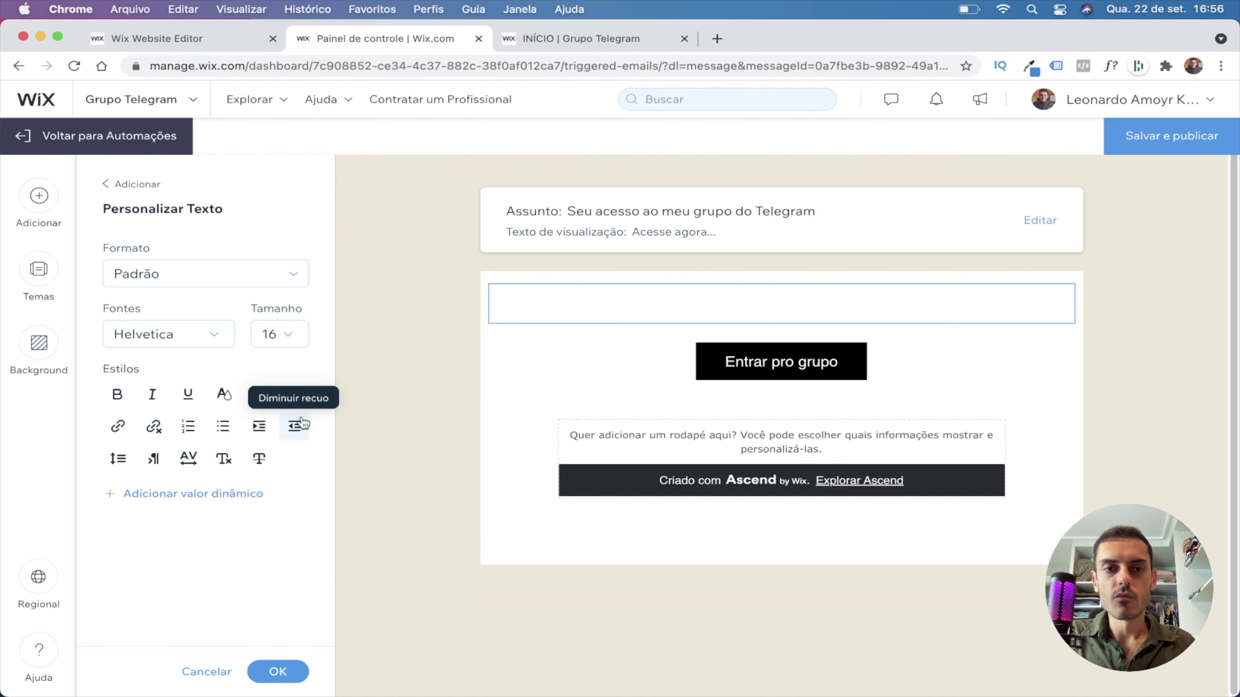
{"action": "type", "text": "Ol"}
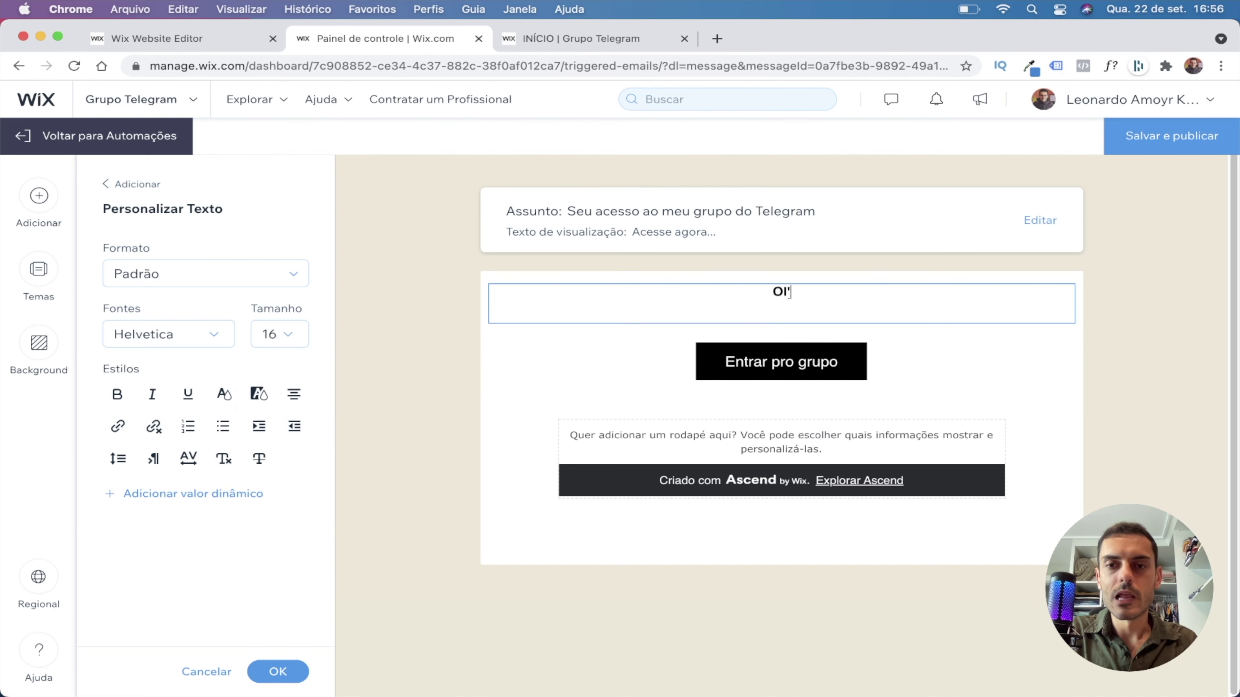
{"action": "type", "text": "á, seja bem v"}
{"action": "key", "text": "BackSpace"}
{"action": "key", "text": "BackSpace"}
{"action": "type", "text": "-v"}
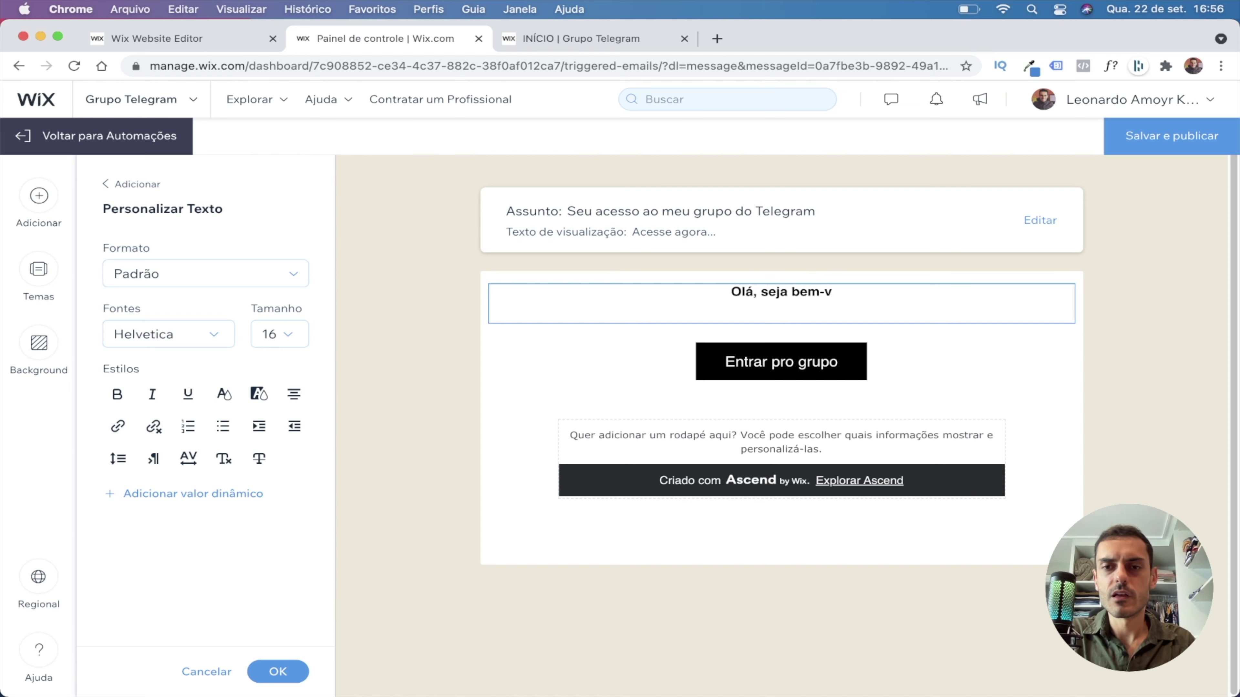
{"action": "type", "text": "indo(a)!"}
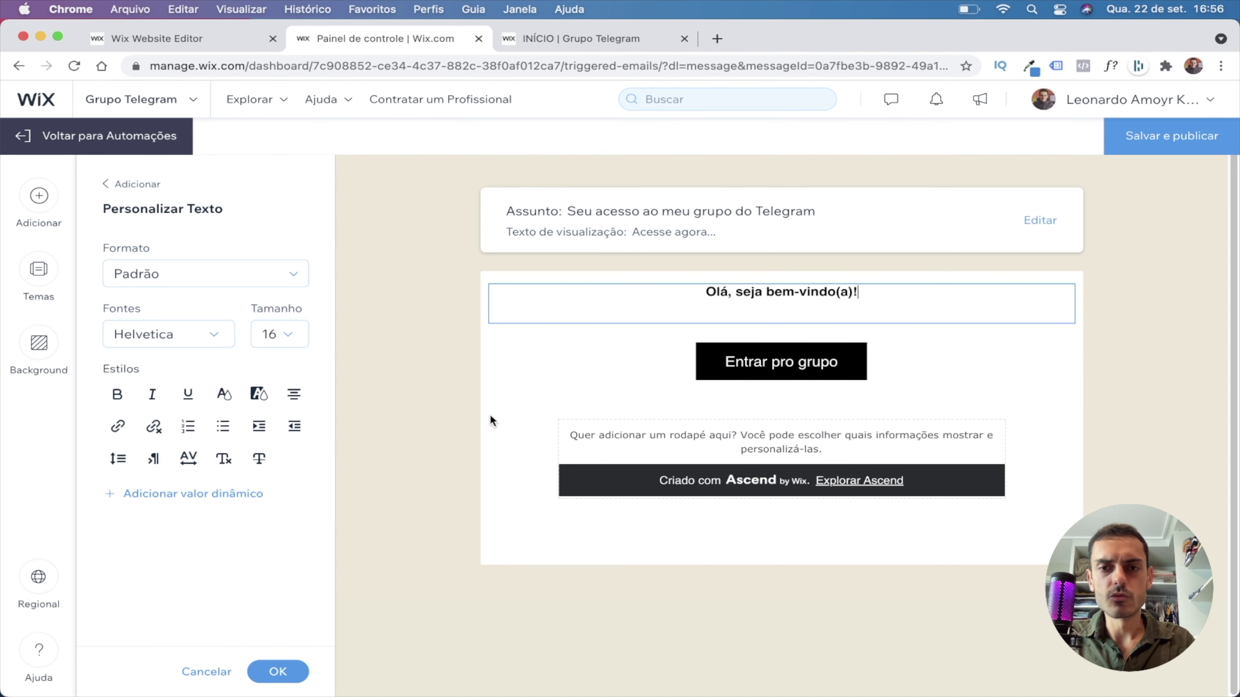
Add lines 'Aqui está o seu link para o meu grupo de assinantes elite no Telegram!' and 'Clique no botão abaixo para acessar!'.
{"action": "triple_click", "coordinate": [751, 309]}
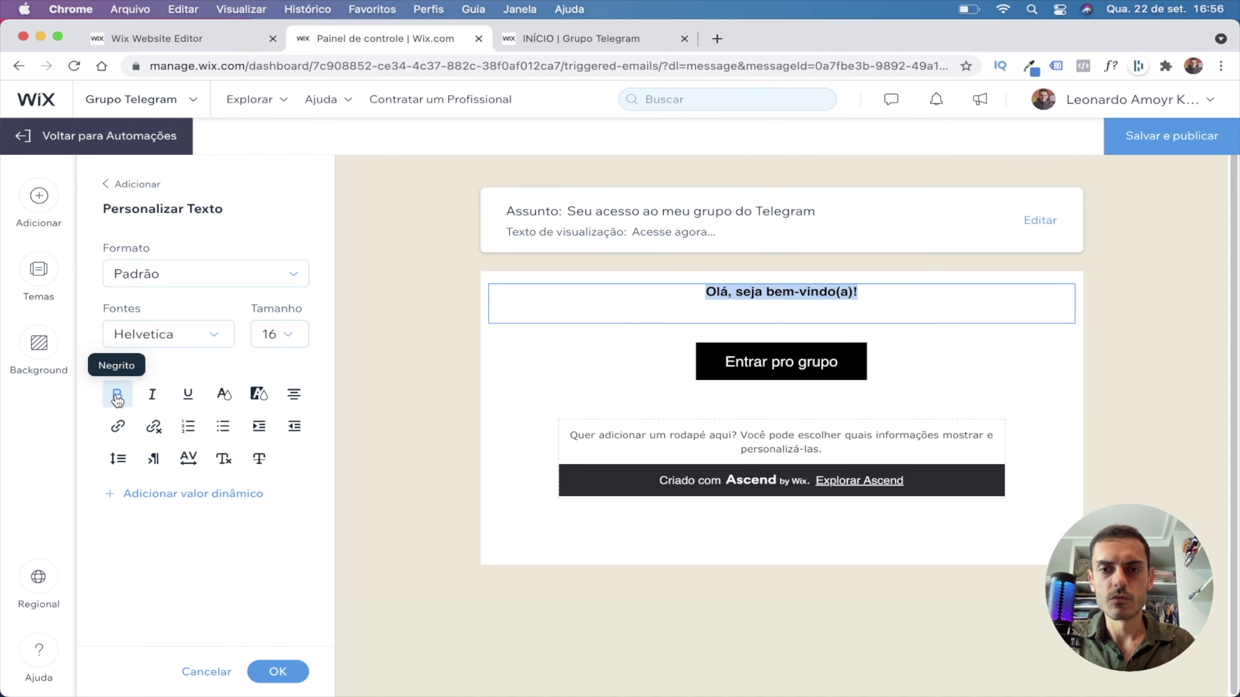
{"action": "key", "text": "Right"}
{"action": "key", "text": "Return"}
{"action": "type", "text": "Aqui está o s"}
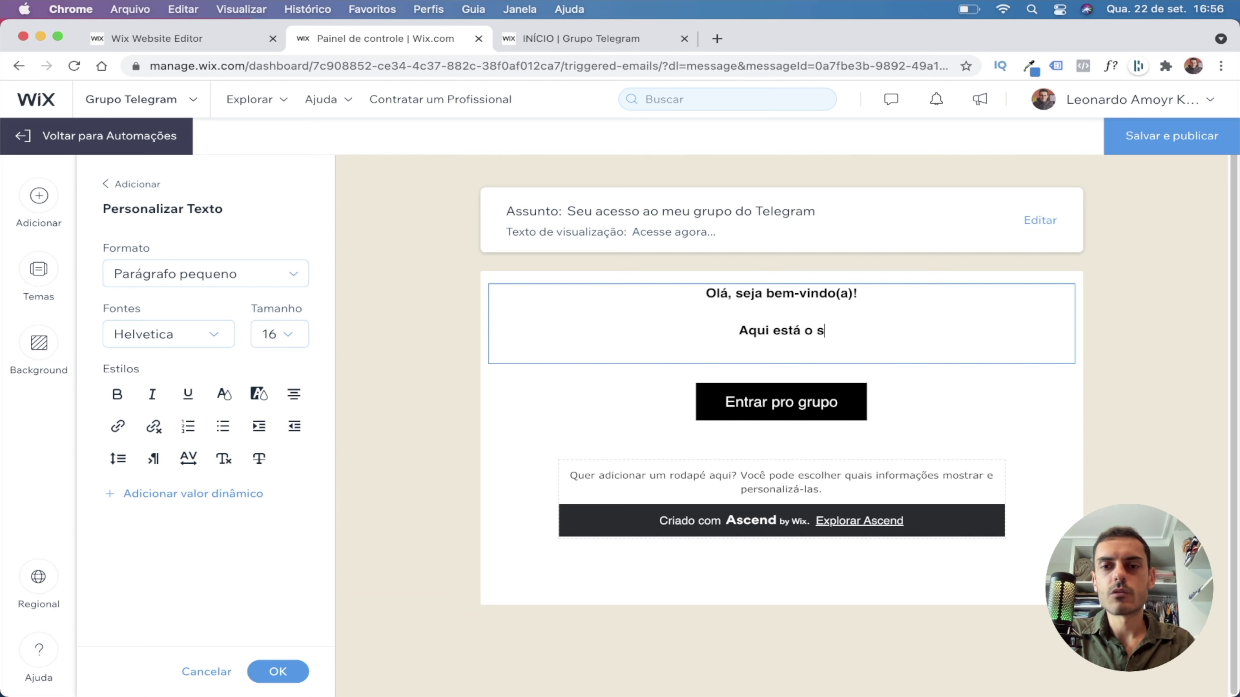
{"action": "type", "text": "eu link para o meu gruo"}
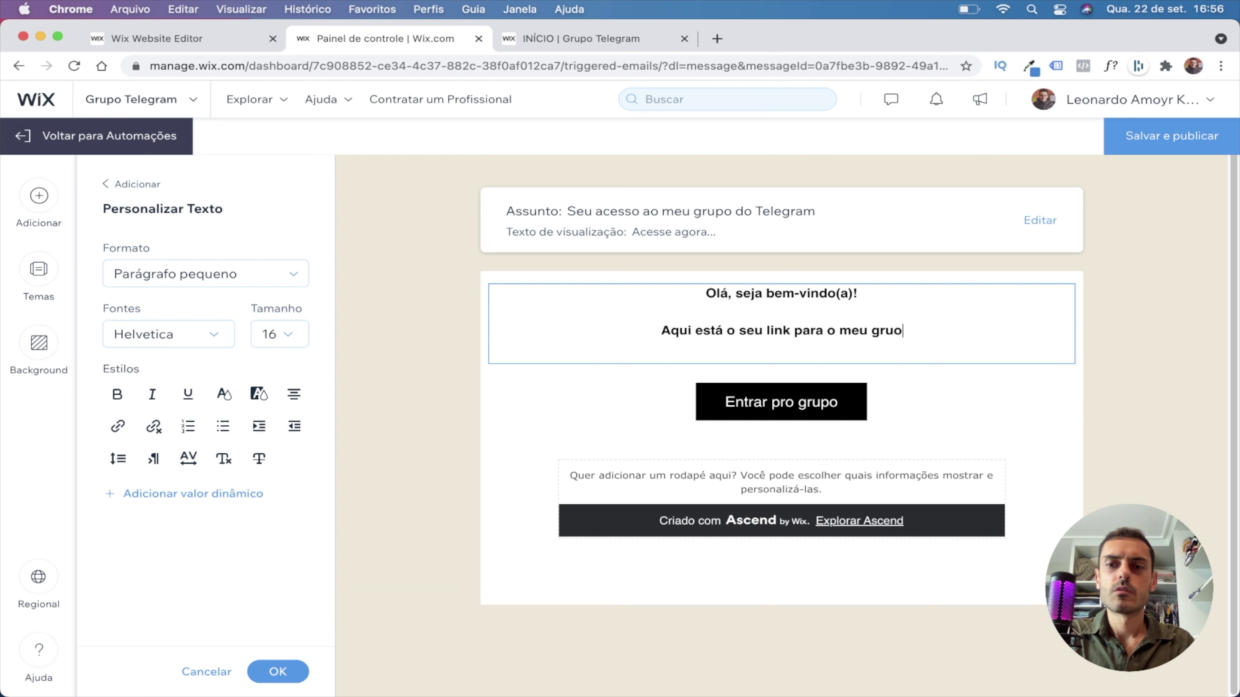
{"action": "key", "text": "BackSpace"}
{"action": "type", "text": "po d"}
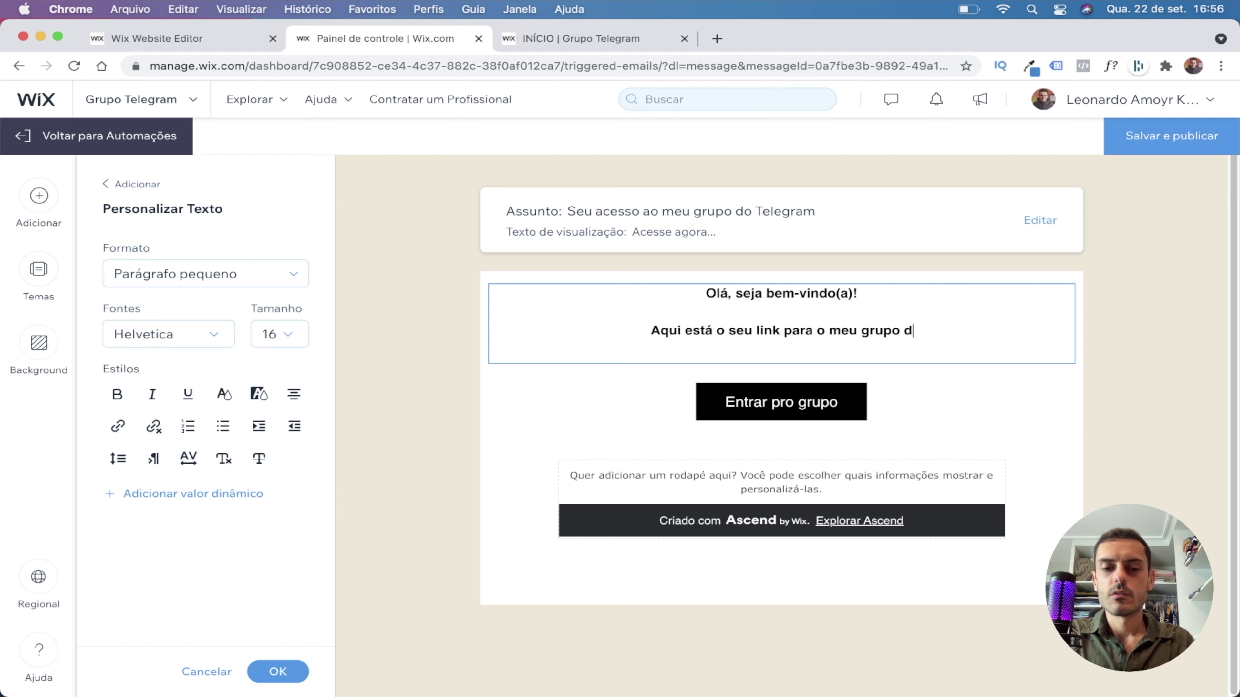
{"action": "type", "text": "e assinantes elite "}
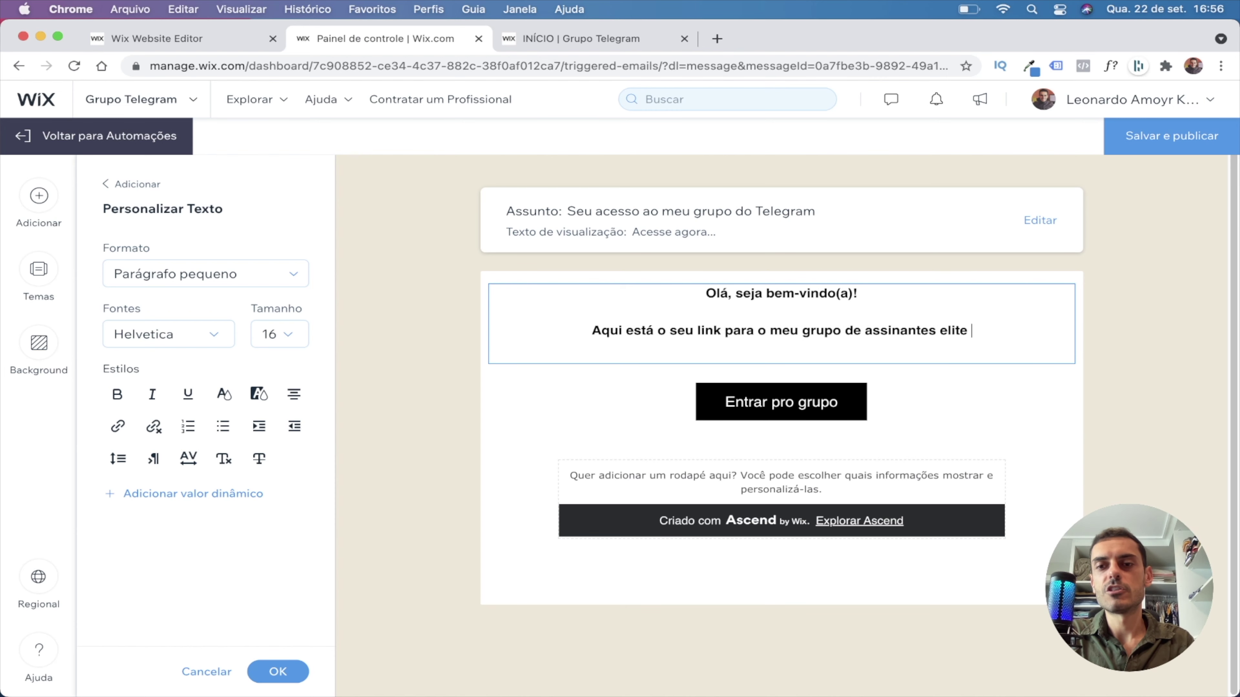
{"action": "type", "text": "no Telegram!"}
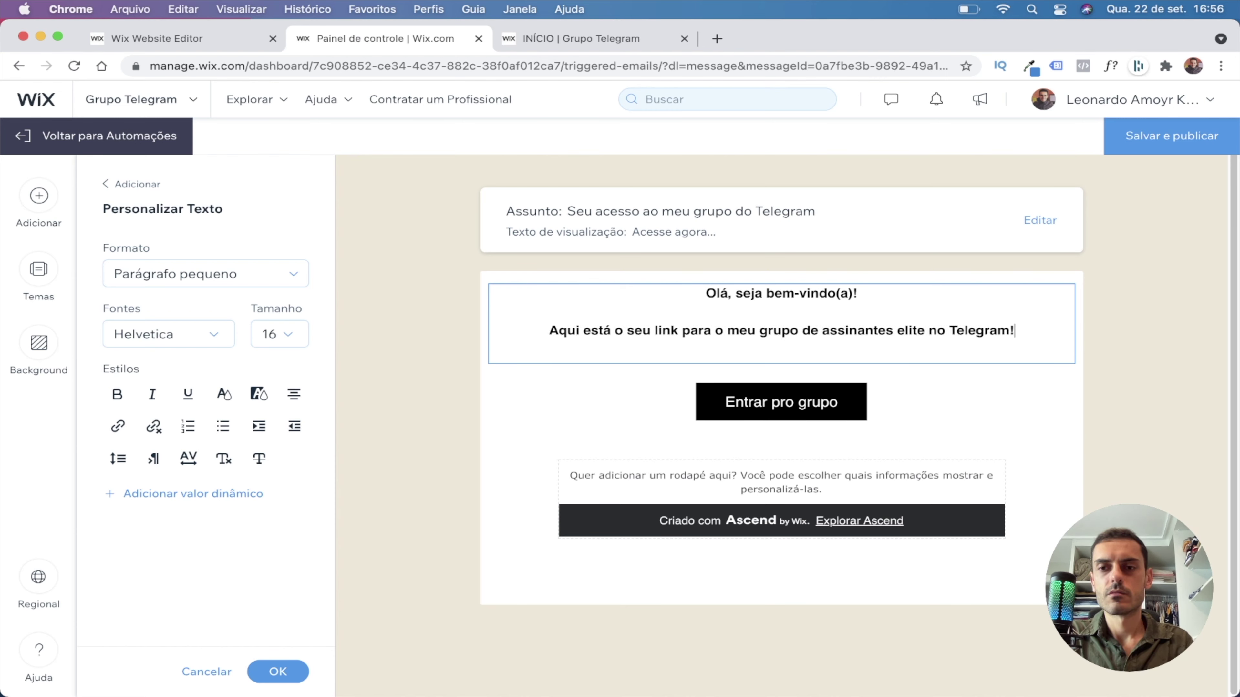
{"action": "key", "text": "Return"}
{"action": "type", "text": "Clique no b"}
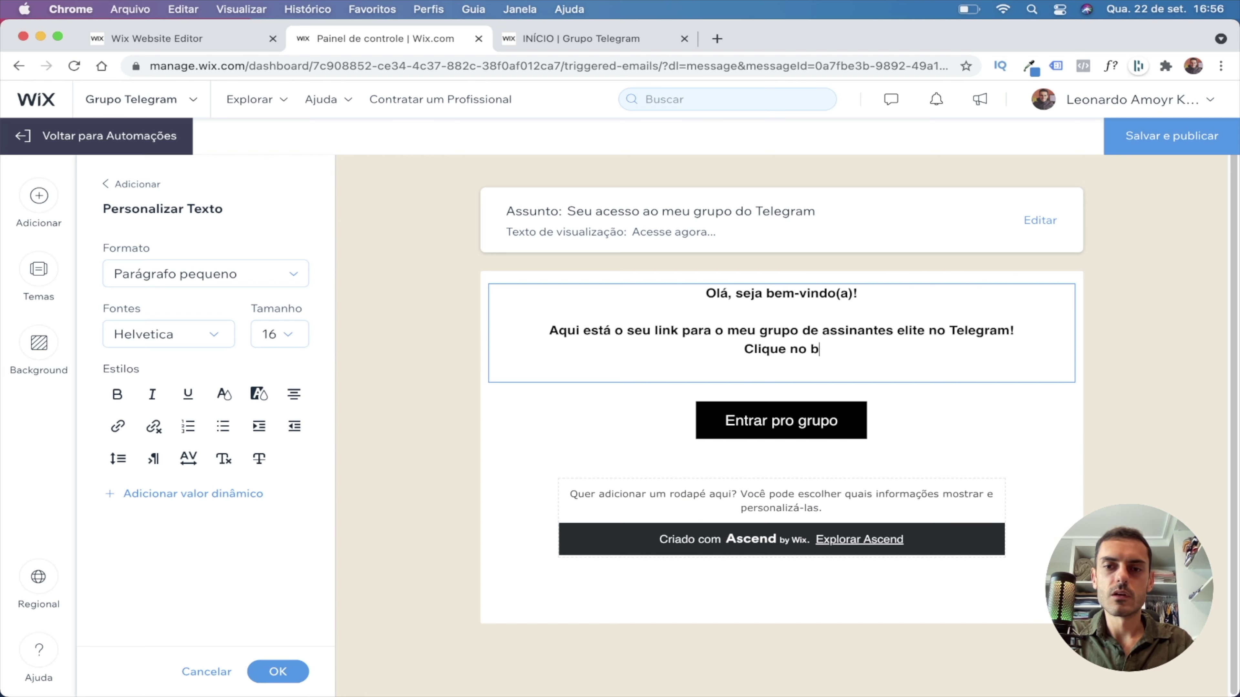
{"action": "type", "text": "otão abaixo para acessar!"}
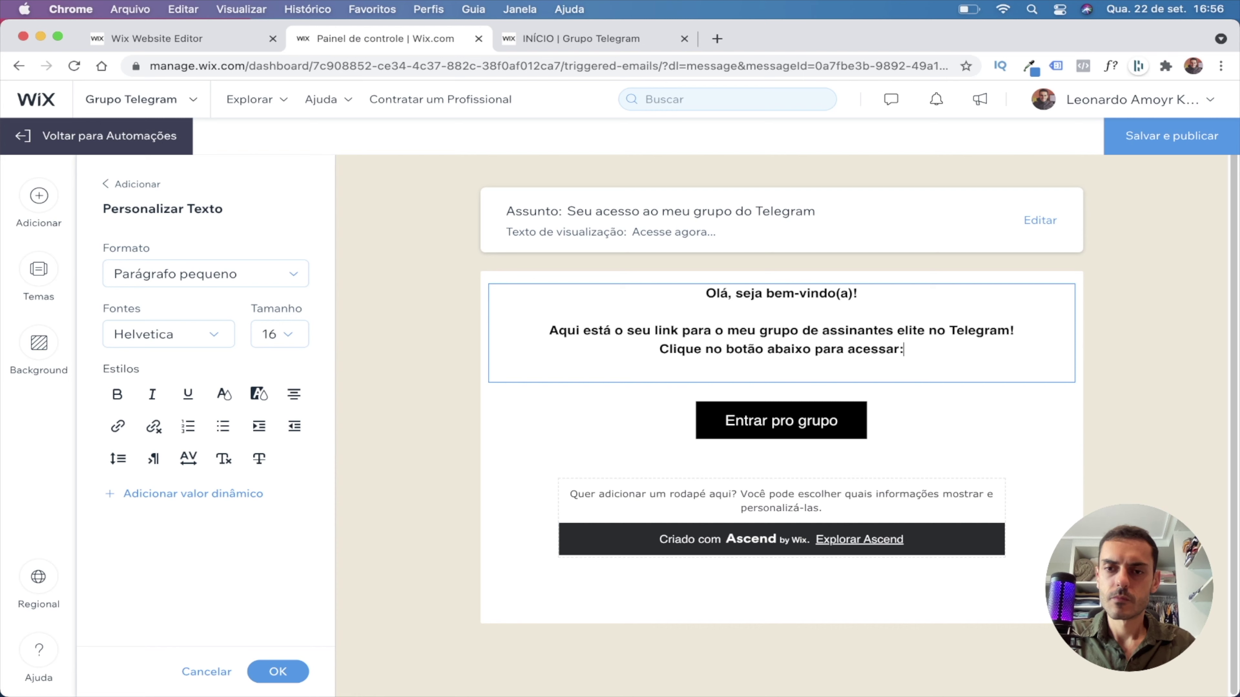
{"action": "left_click", "coordinate": [296, 669]}
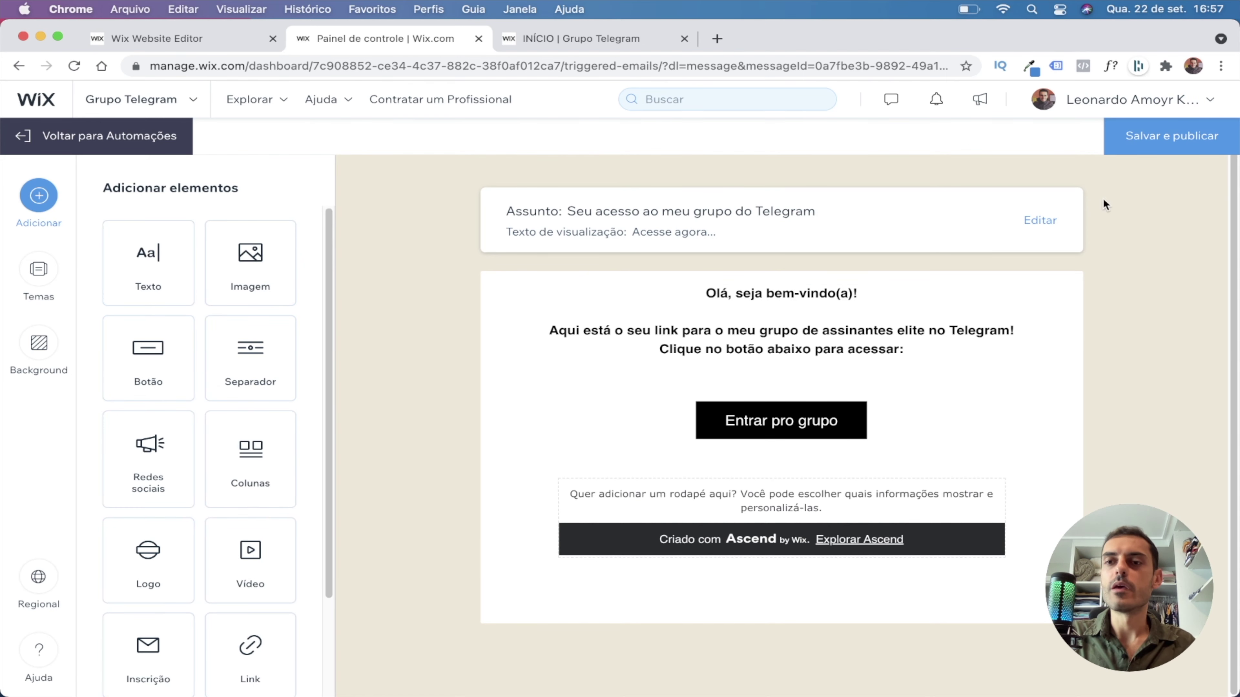
Save the email and expand the automation's 'Quando enviar' schedule settings.
{"action": "left_click", "coordinate": [1169, 141]}
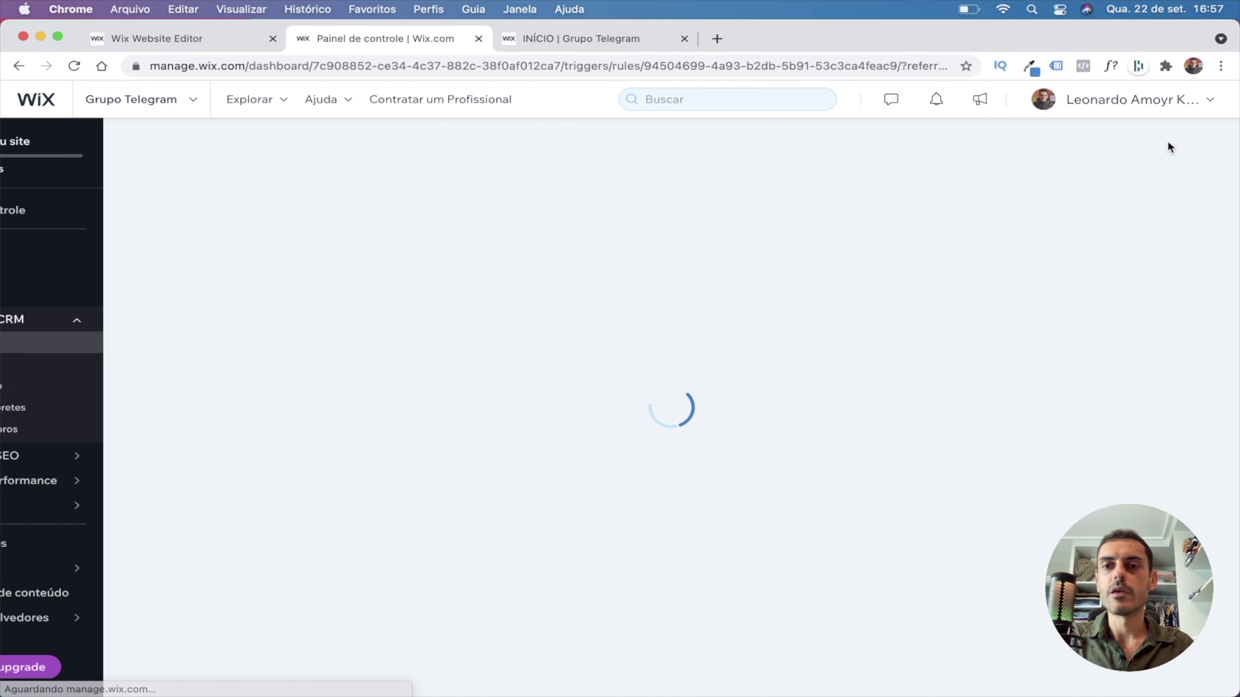
{"action": "scroll", "coordinate": [481, 349], "scroll_direction": "down", "scroll_amount": 10}
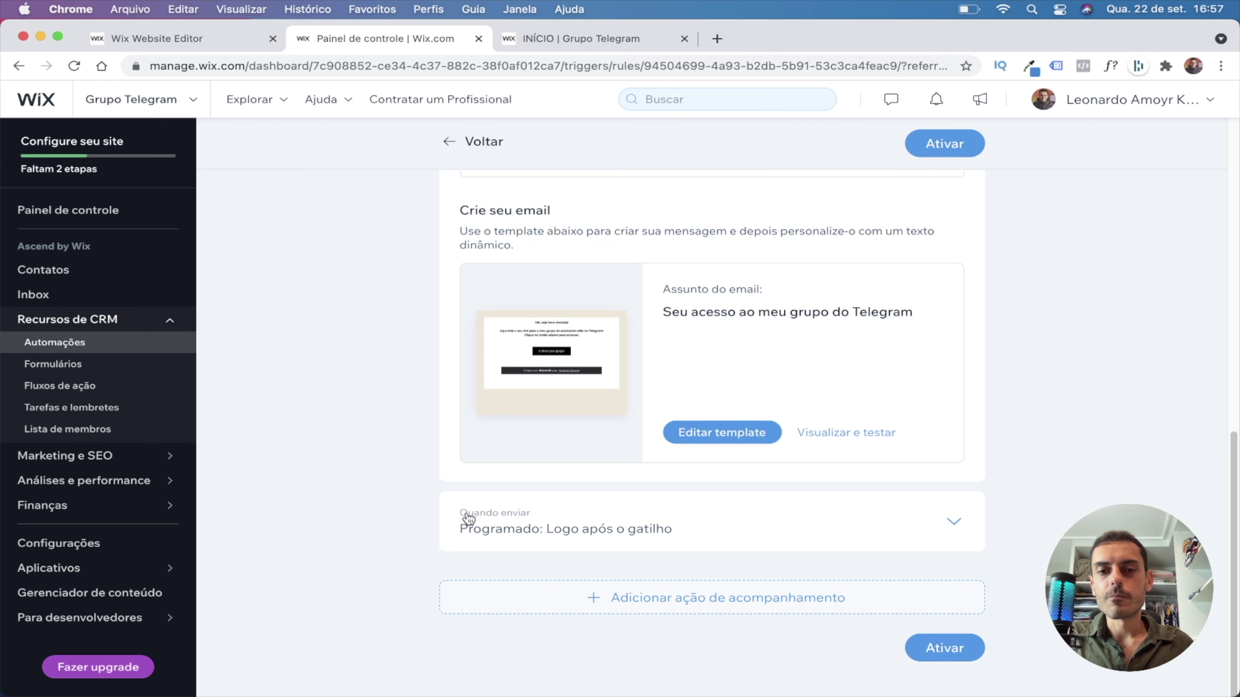
{"action": "left_click", "coordinate": [949, 526]}
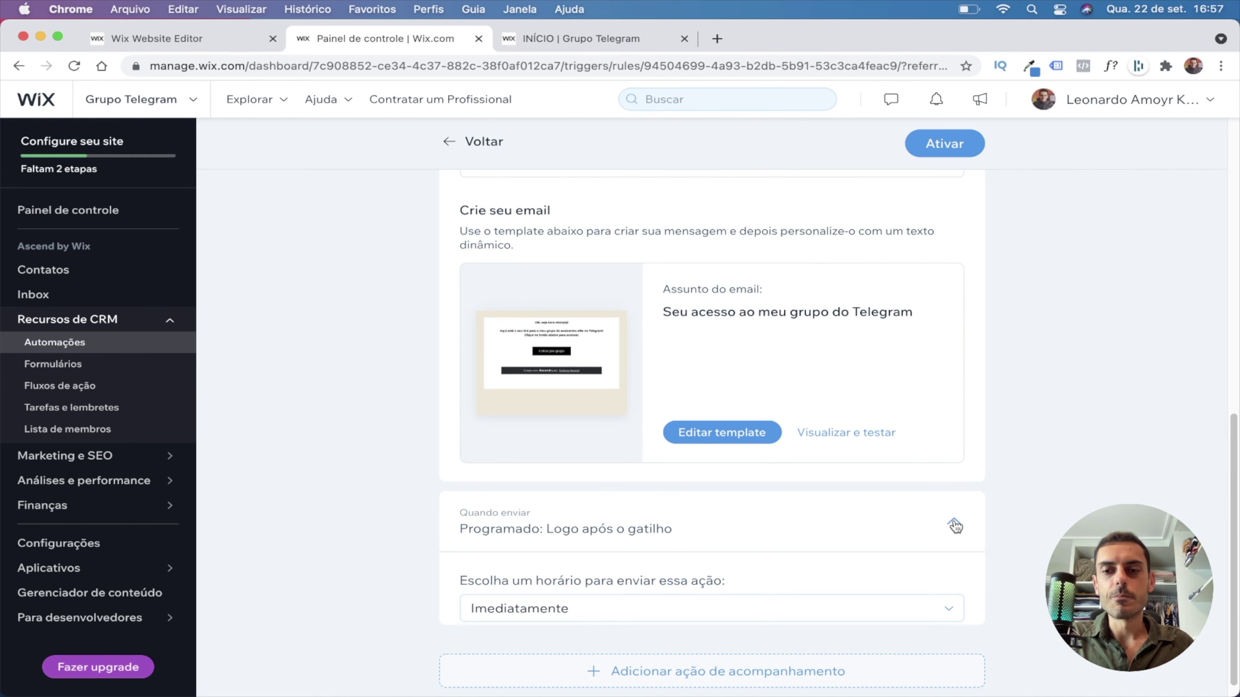
{"action": "scroll", "coordinate": [535, 462], "scroll_direction": "down", "scroll_amount": 3}
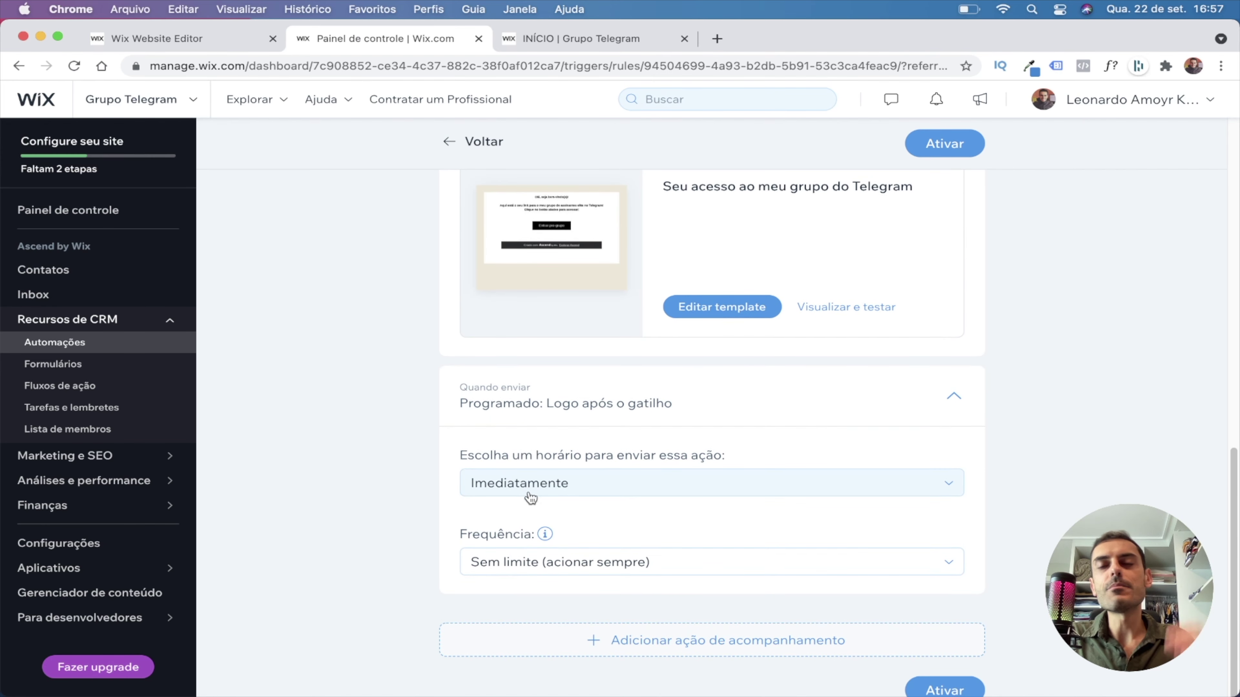
Try submitting the Grupo Telegram landing page form empty, then return to the automation.
{"action": "left_click", "coordinate": [561, 44]}
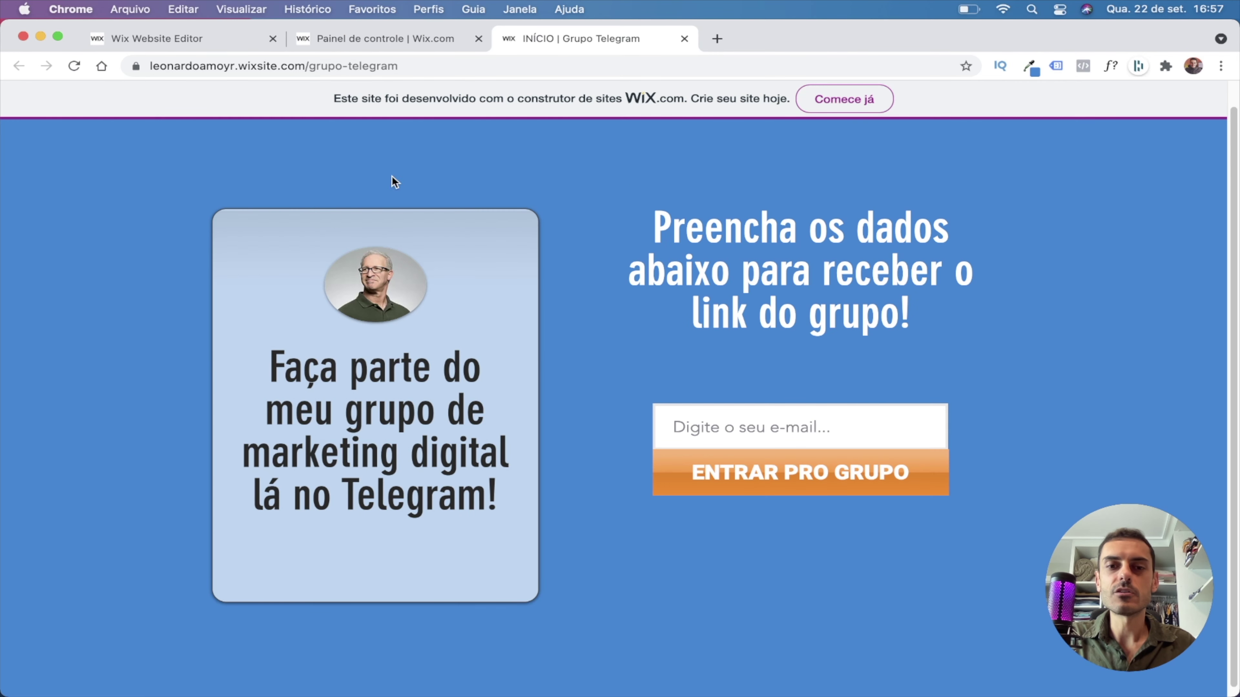
{"action": "left_click", "coordinate": [722, 429]}
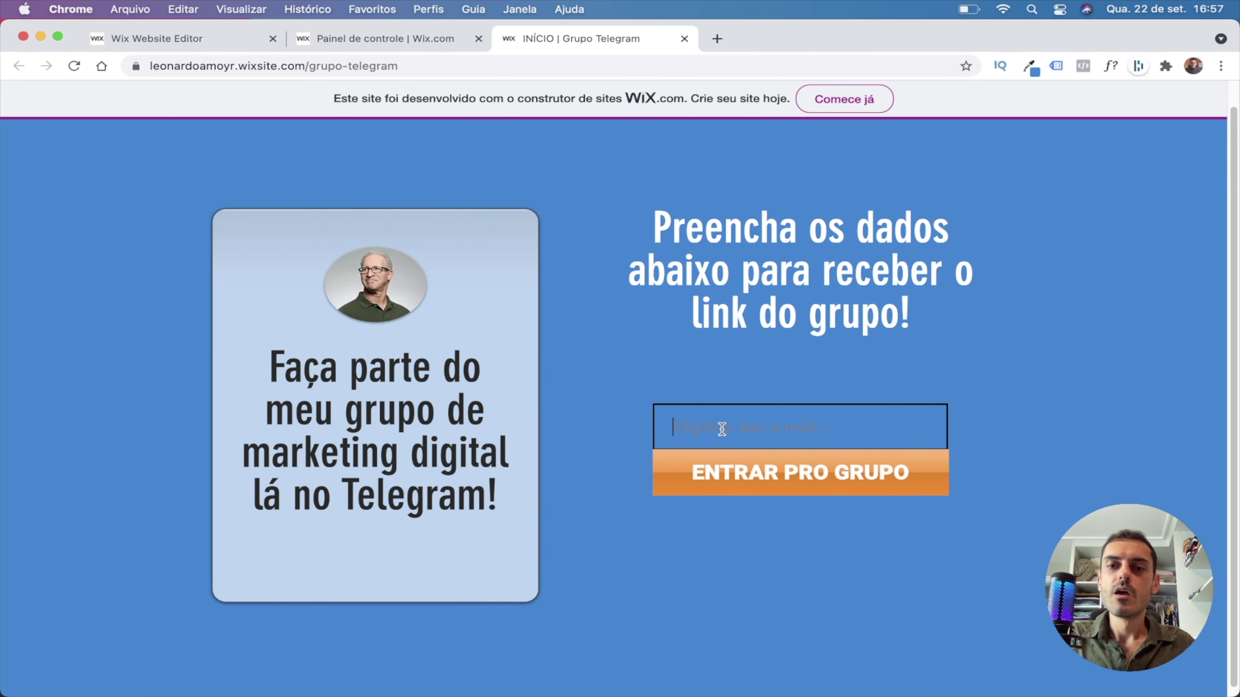
{"action": "left_click", "coordinate": [713, 322]}
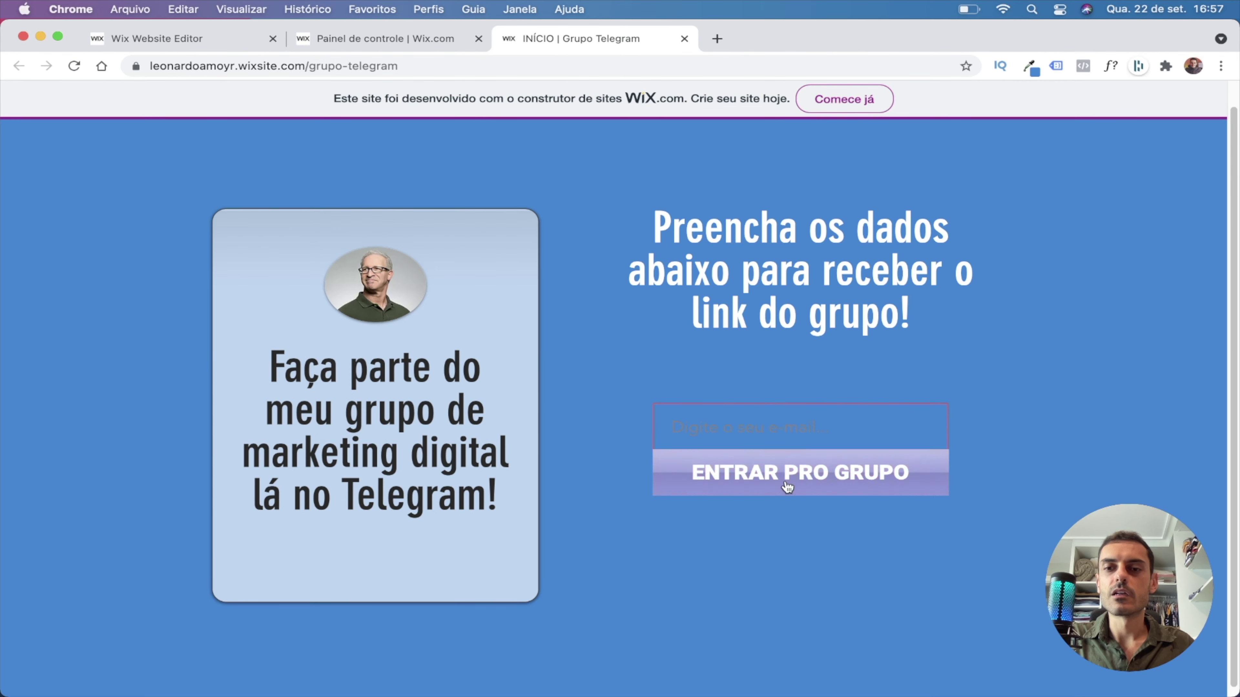
{"action": "left_click", "coordinate": [430, 38]}
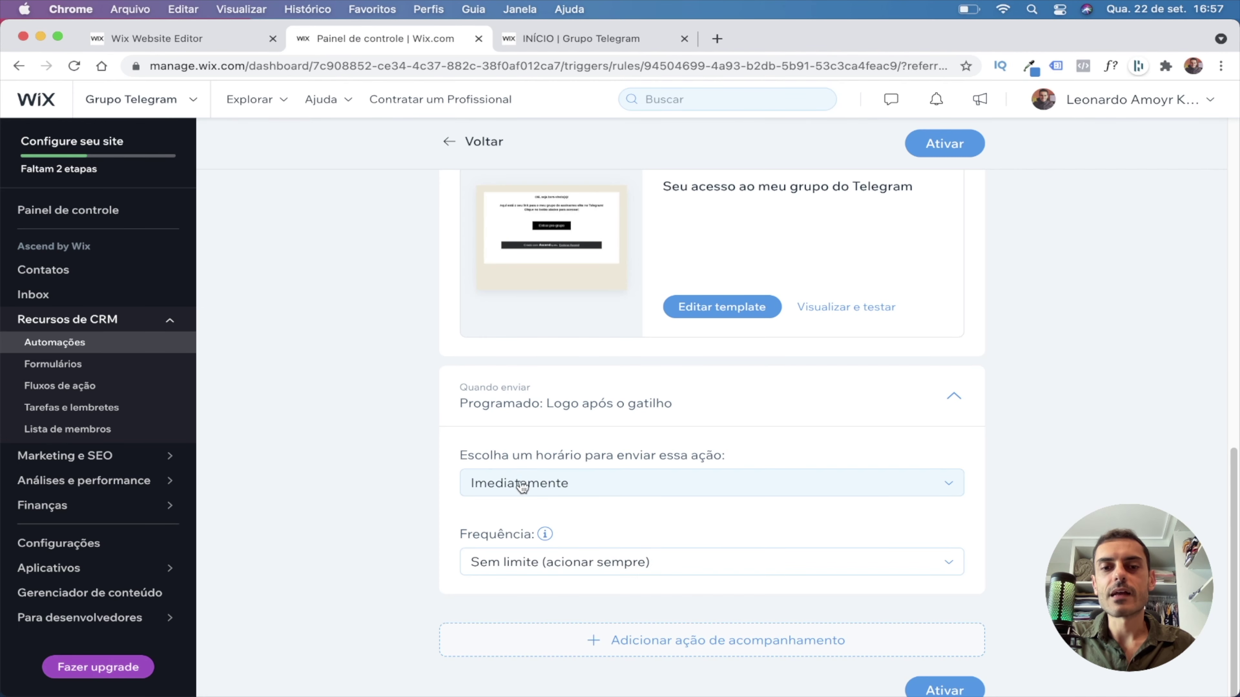
Keep 'Imediatamente' and 'Sem limite (acionar sempre)' and activate the automation.
{"action": "scroll", "coordinate": [521, 490], "scroll_direction": "down", "scroll_amount": 2}
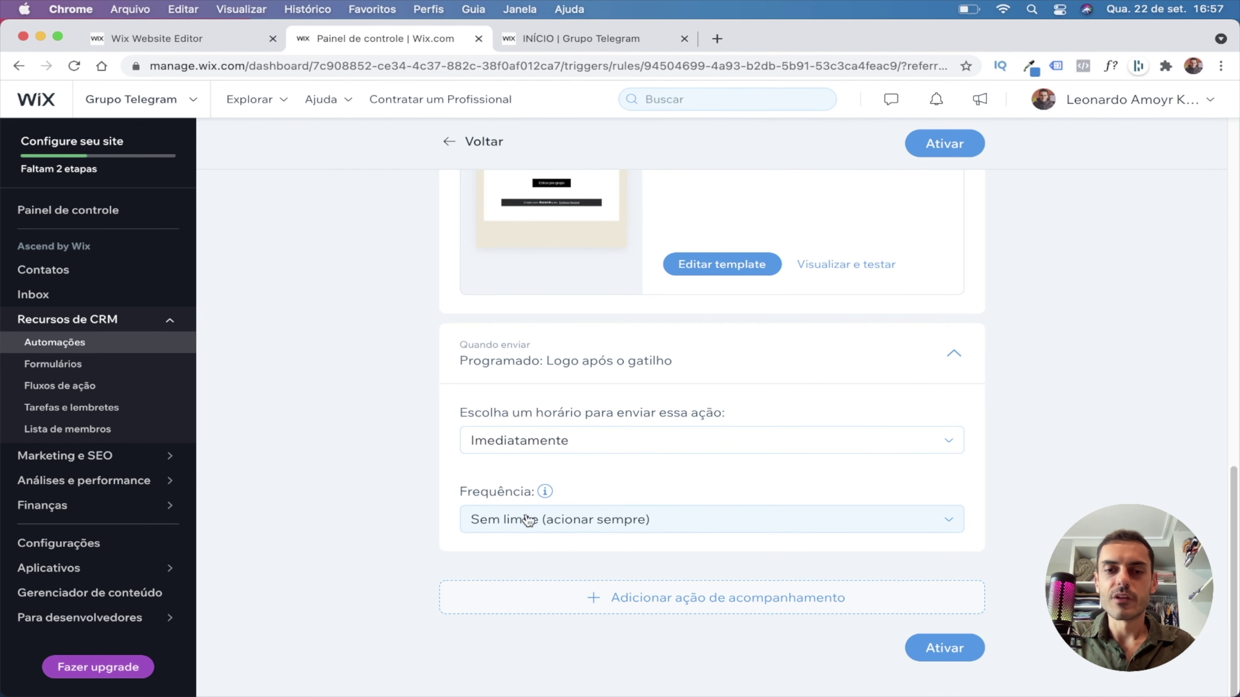
{"action": "left_click", "coordinate": [566, 525]}
{"action": "left_click", "coordinate": [554, 522]}
{"action": "left_click", "coordinate": [540, 529]}
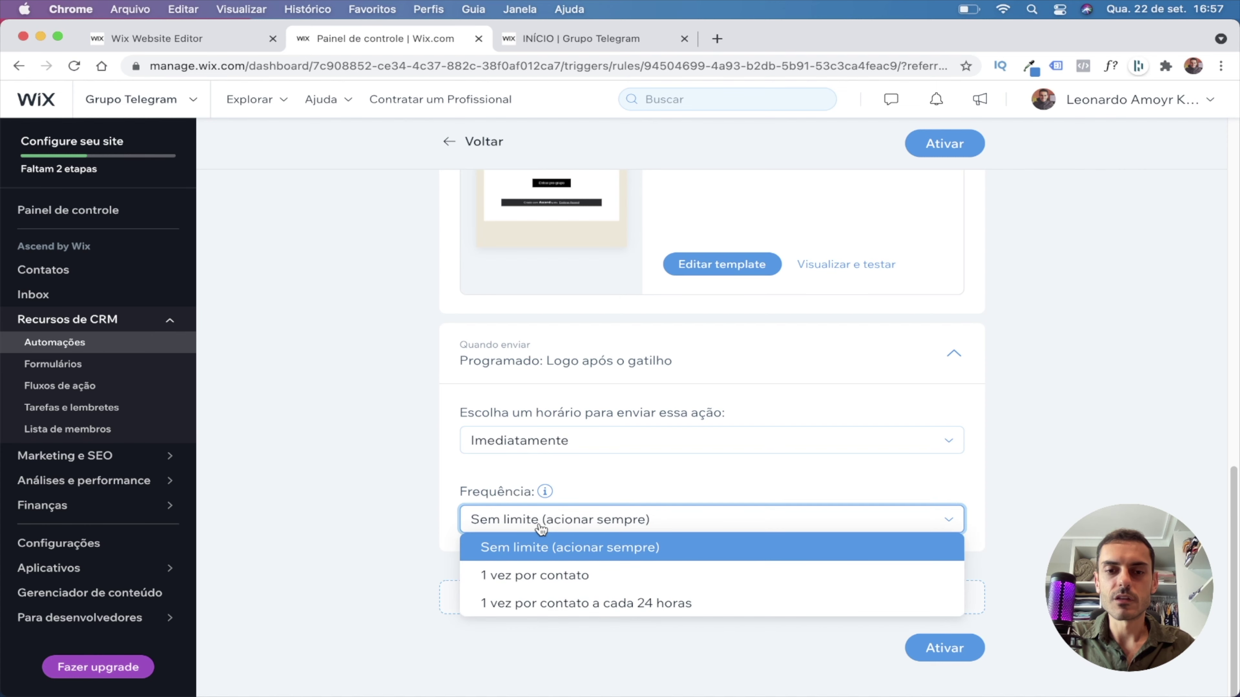
{"action": "left_click", "coordinate": [541, 529]}
{"action": "mouse_move", "coordinate": [895, 599]}
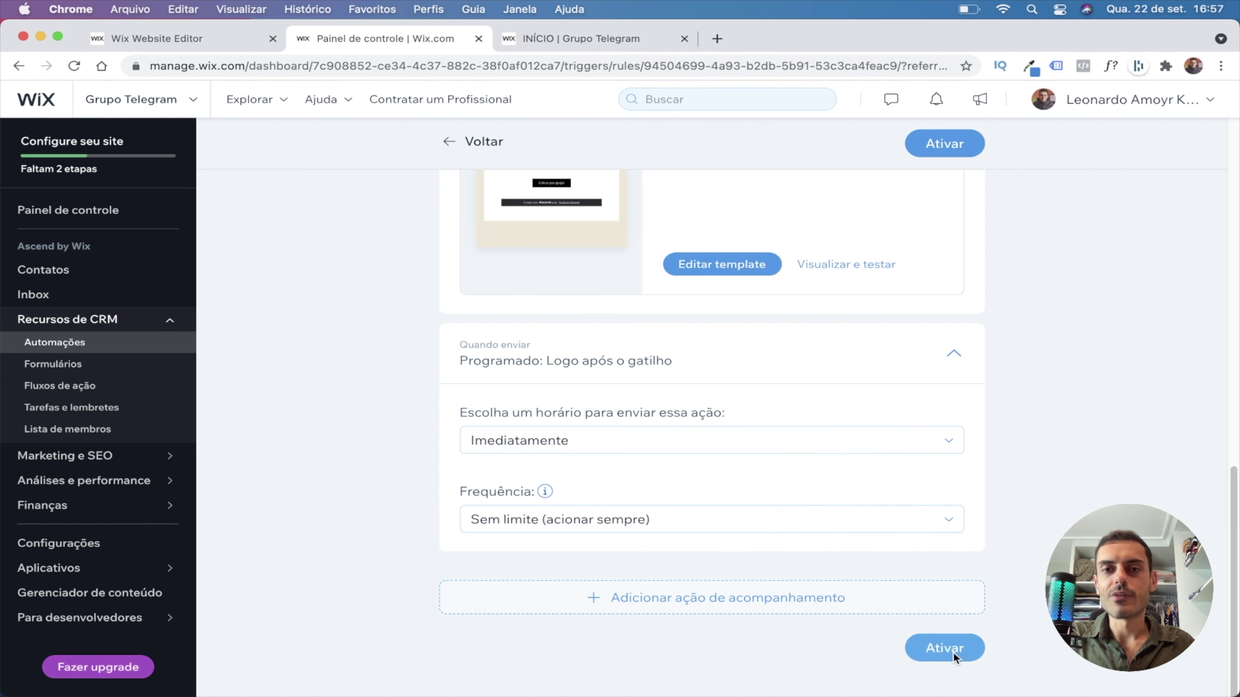
{"action": "left_click", "coordinate": [953, 653]}
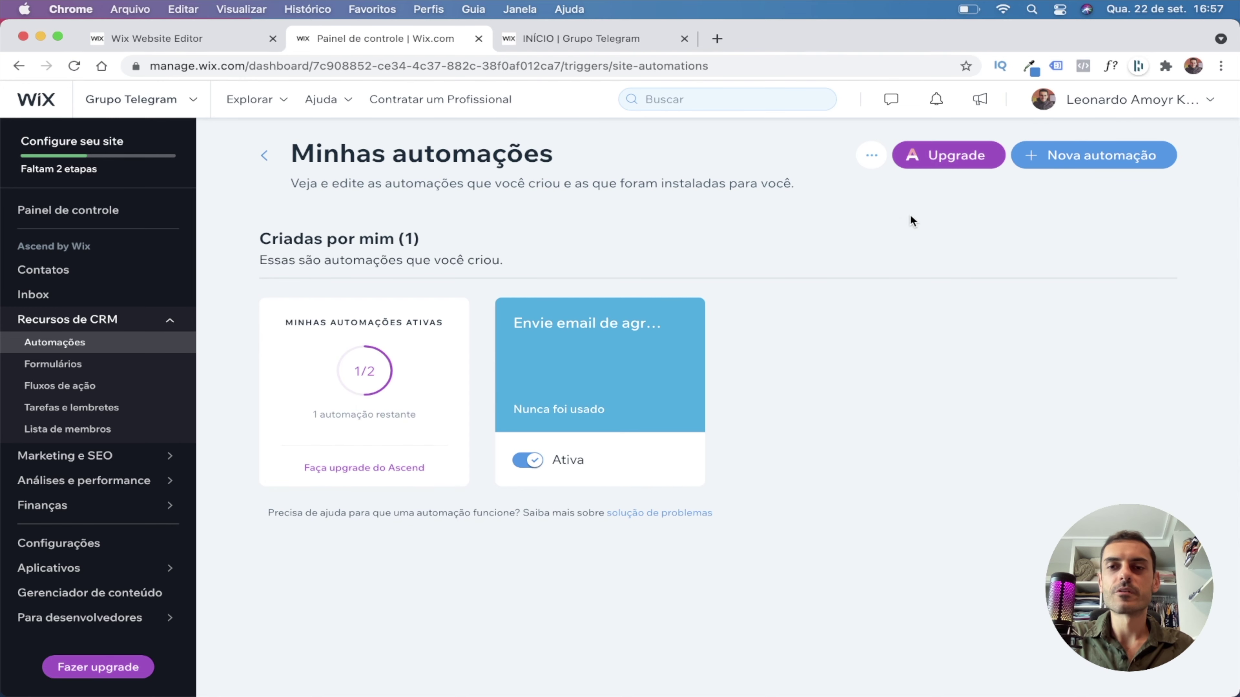
Confirm the automation shows Ativa, glance at the webmail inbox, then bring up the Grupo Telegram page.
{"action": "mouse_move", "coordinate": [926, 181]}
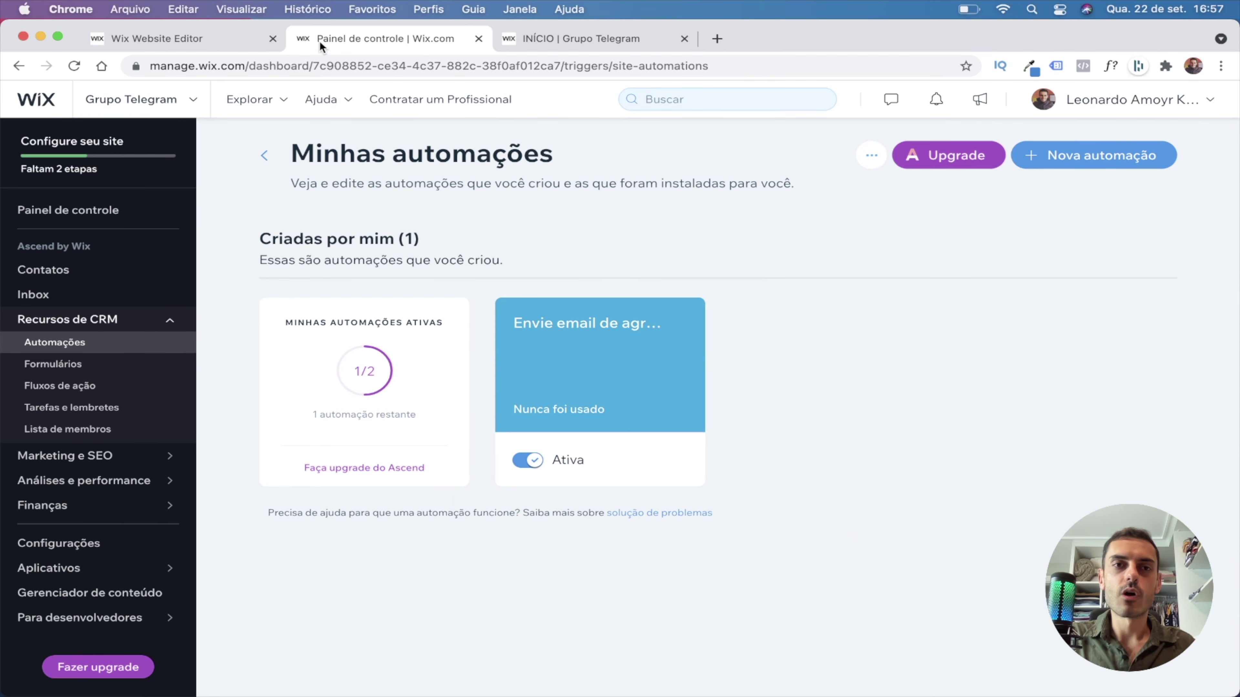
{"action": "left_click", "coordinate": [251, 37]}
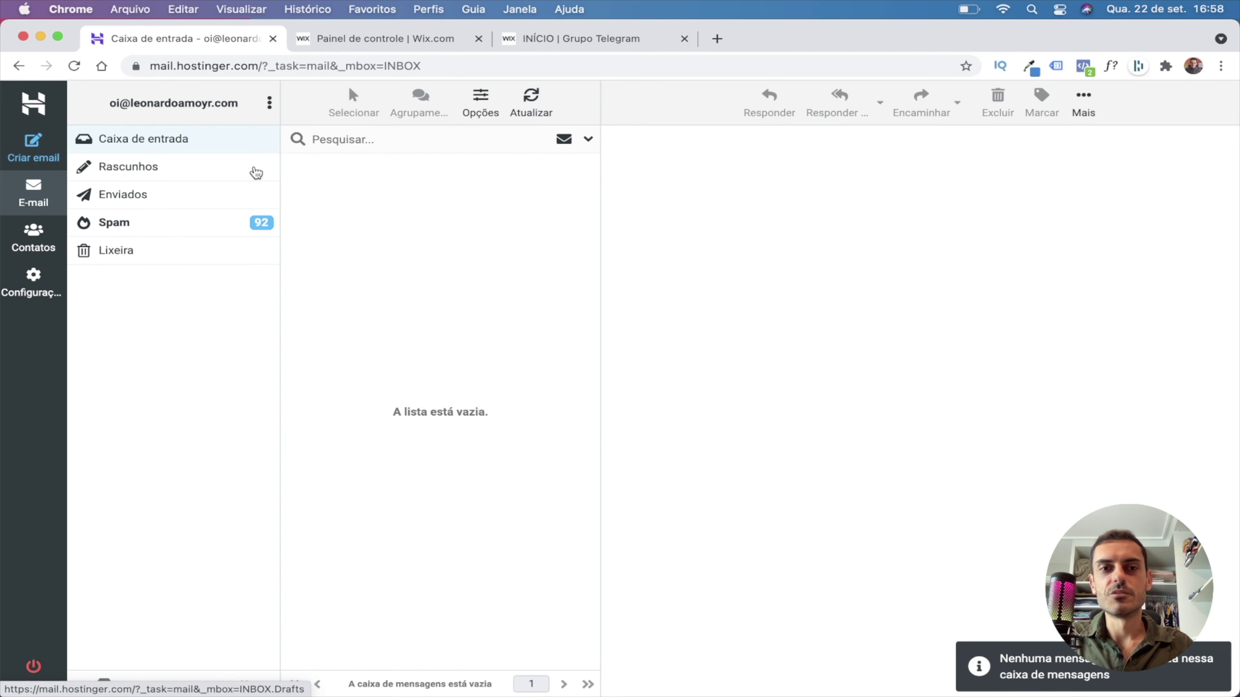
{"action": "left_click", "coordinate": [380, 38]}
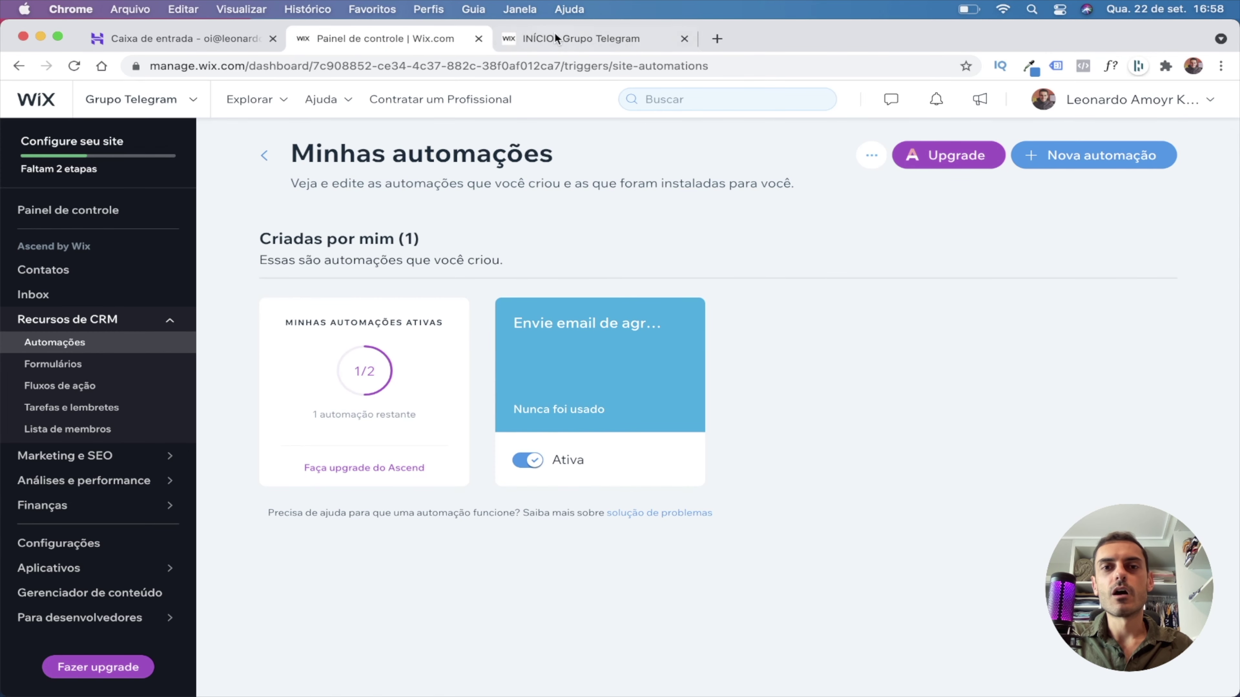
{"action": "left_click", "coordinate": [581, 38]}
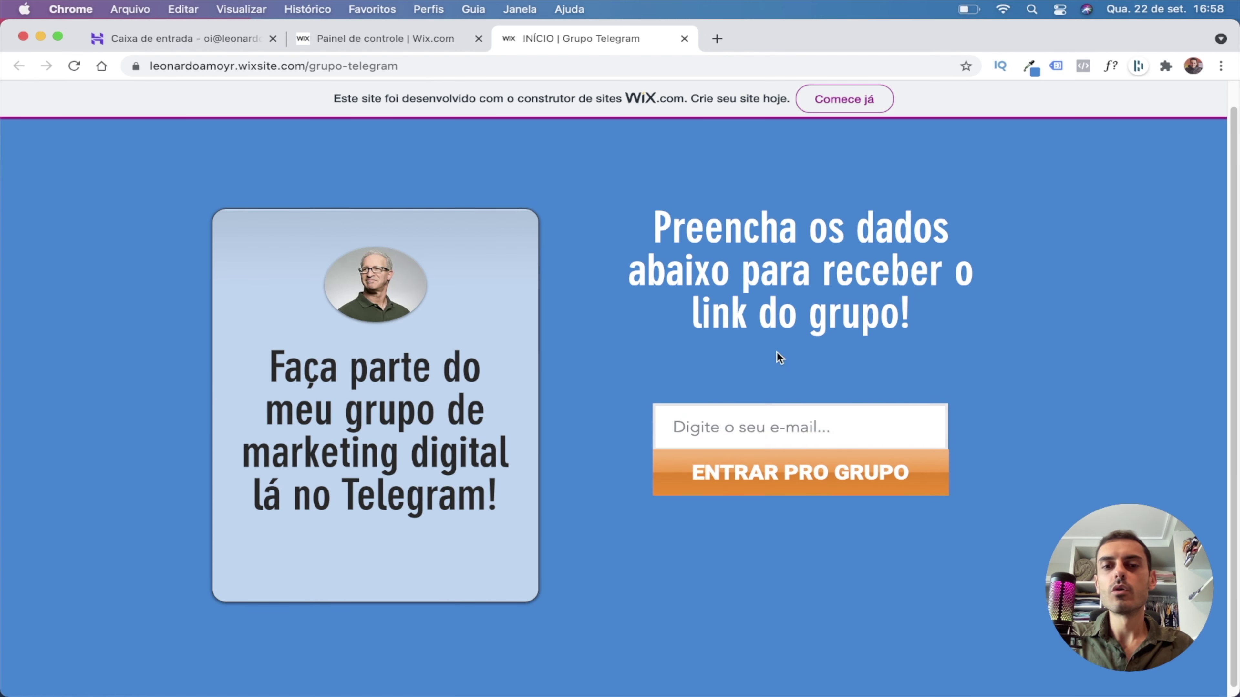
Submit the landing form with the inbox's e-mail address, see 'Obrigado pelo envio!', and return to webmail.
{"action": "left_click", "coordinate": [751, 426]}
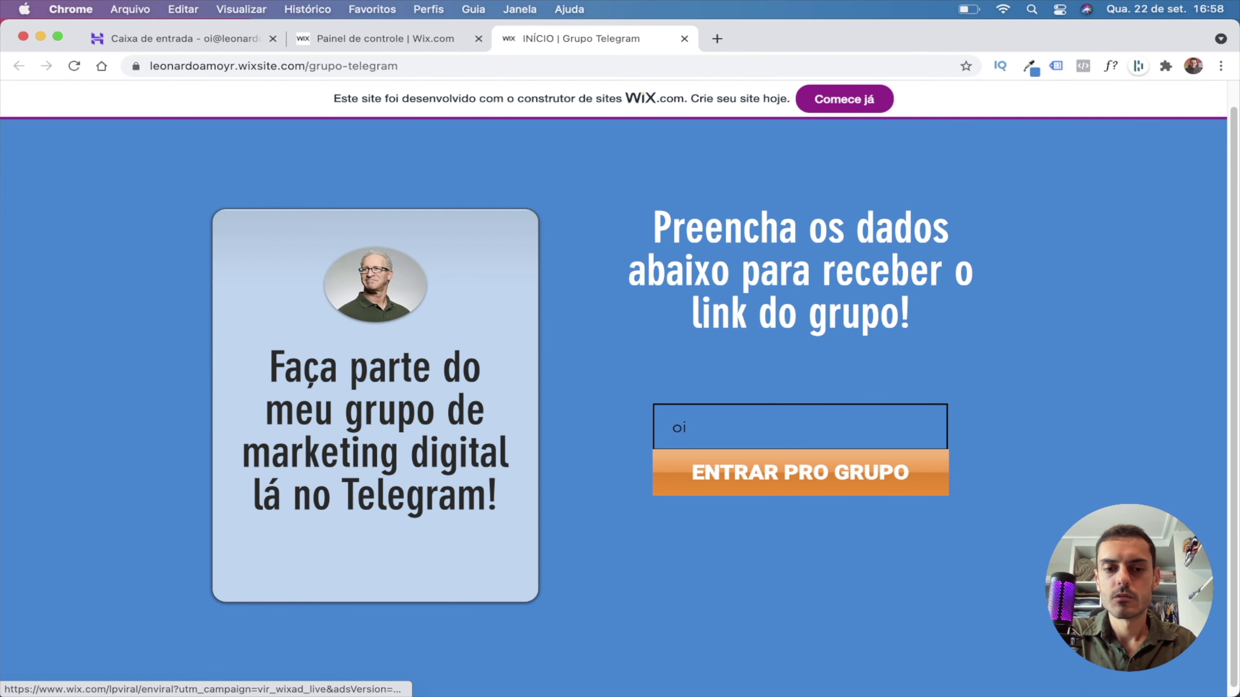
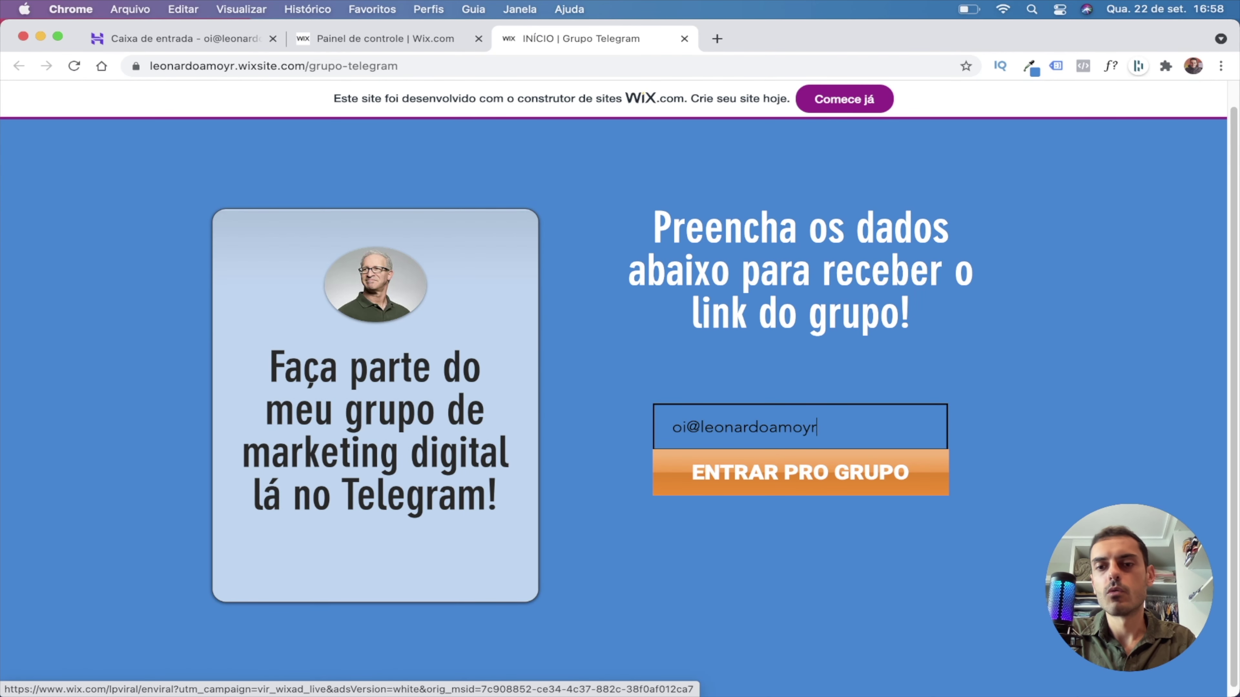
{"action": "left_click", "coordinate": [789, 478]}
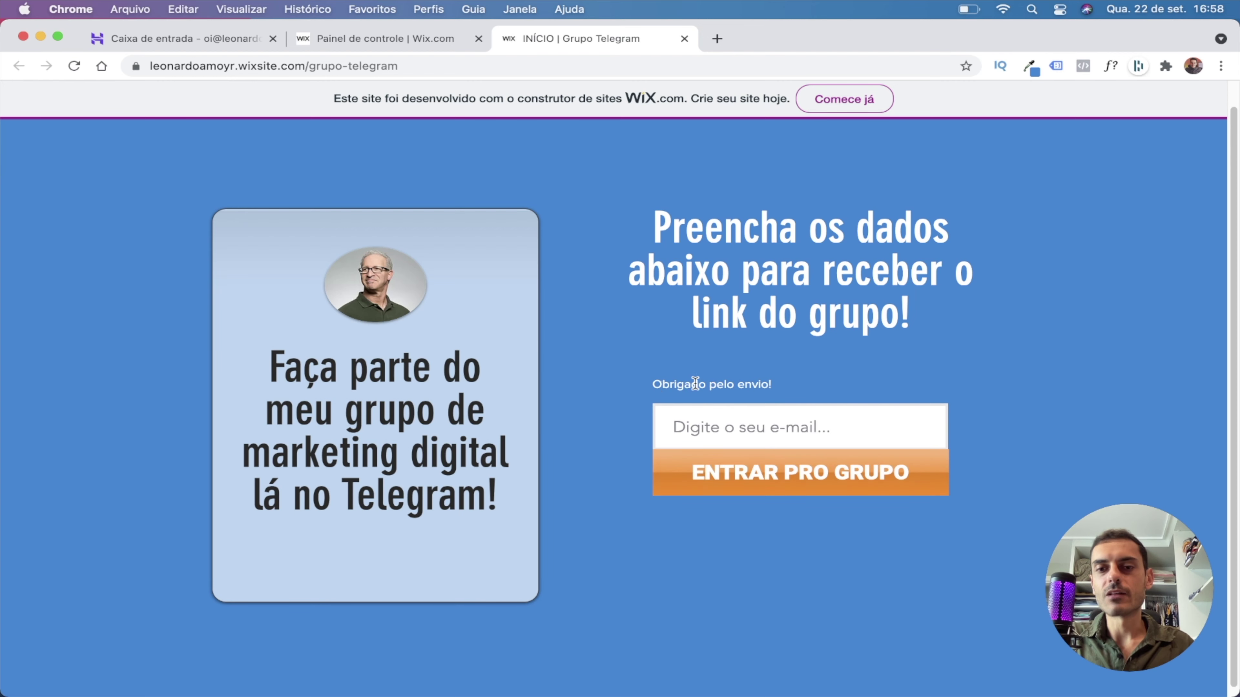
{"action": "left_click_drag", "start_coordinate": [653, 385], "coordinate": [764, 387]}
{"action": "left_click", "coordinate": [790, 389]}
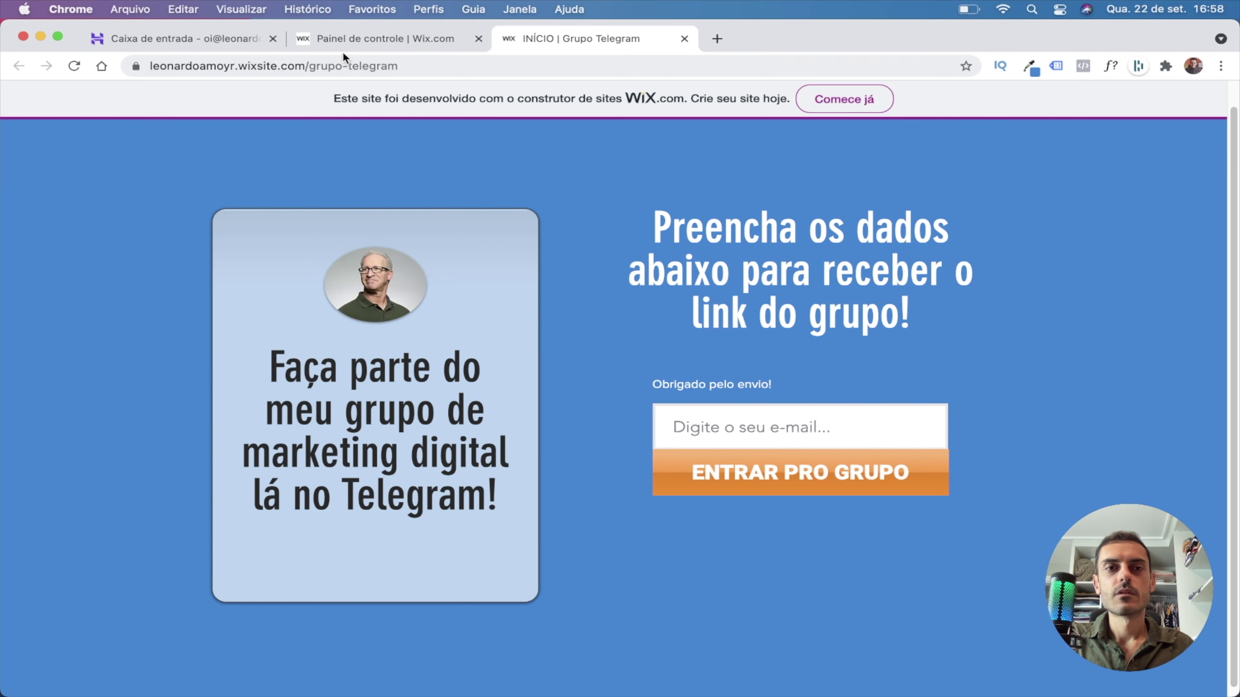
{"action": "left_click", "coordinate": [232, 40]}
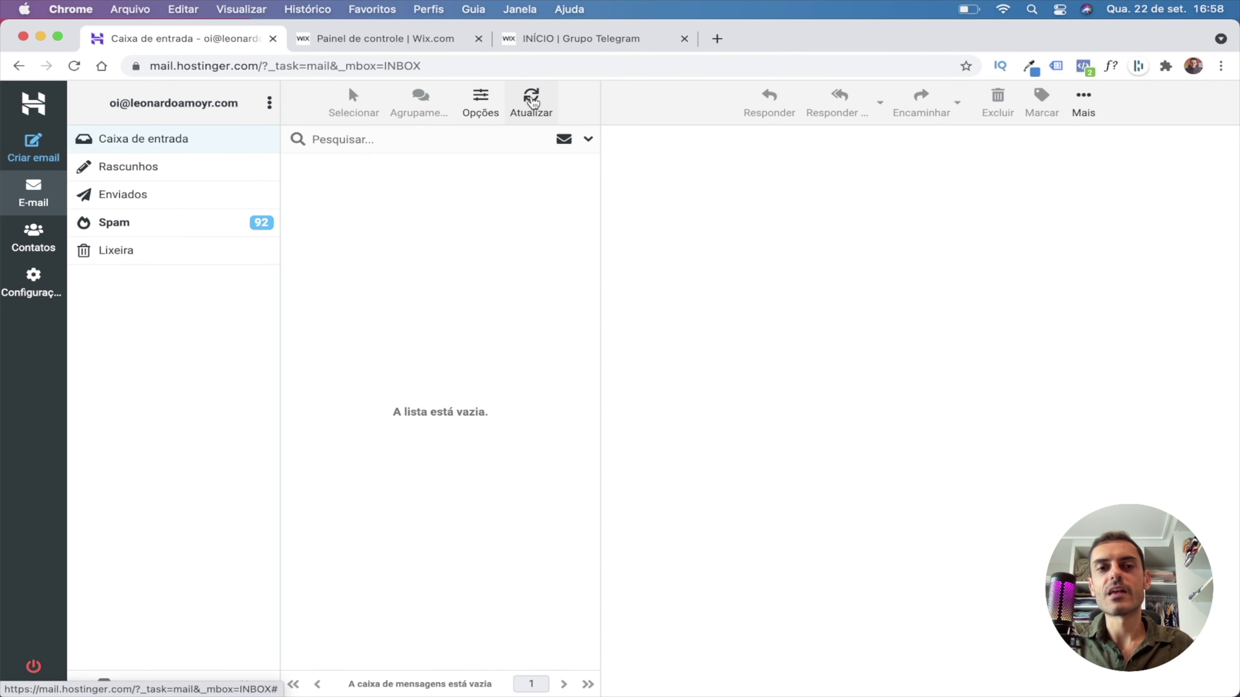
Refresh the inbox and open the 'Seu acesso ao meu grupo do Telegram' email, allowing remote content.
{"action": "left_click", "coordinate": [532, 102]}
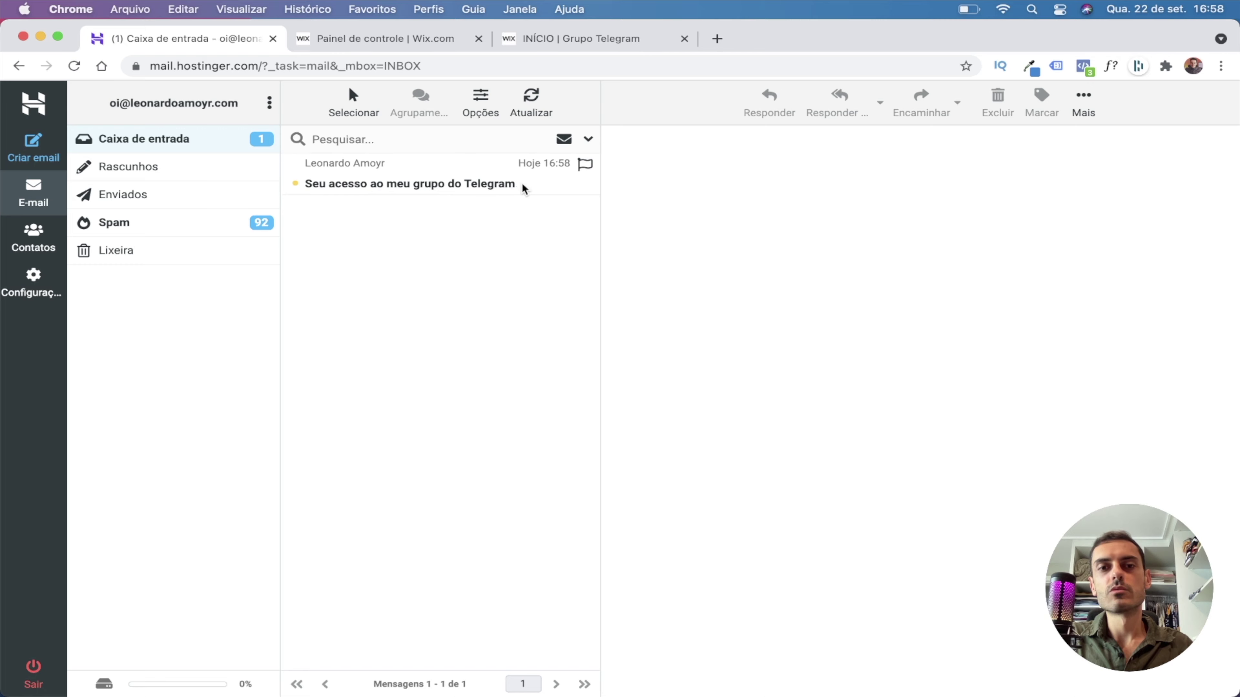
{"action": "left_click", "coordinate": [390, 185]}
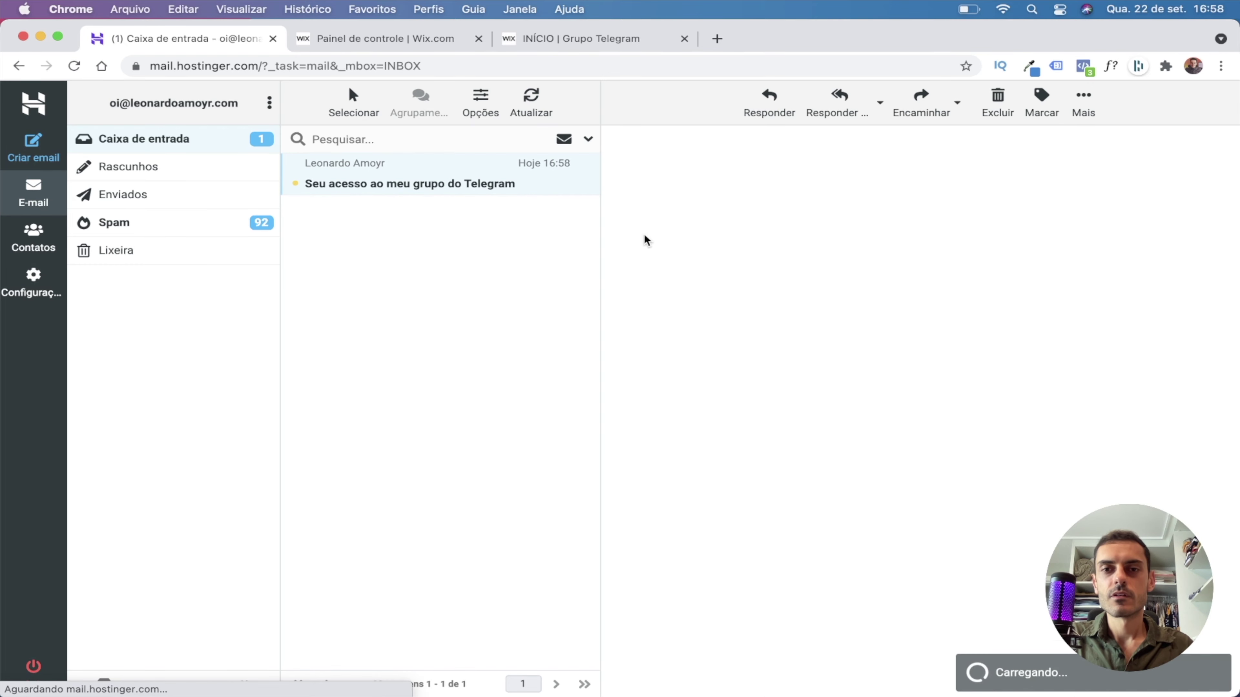
{"action": "left_click", "coordinate": [1050, 234]}
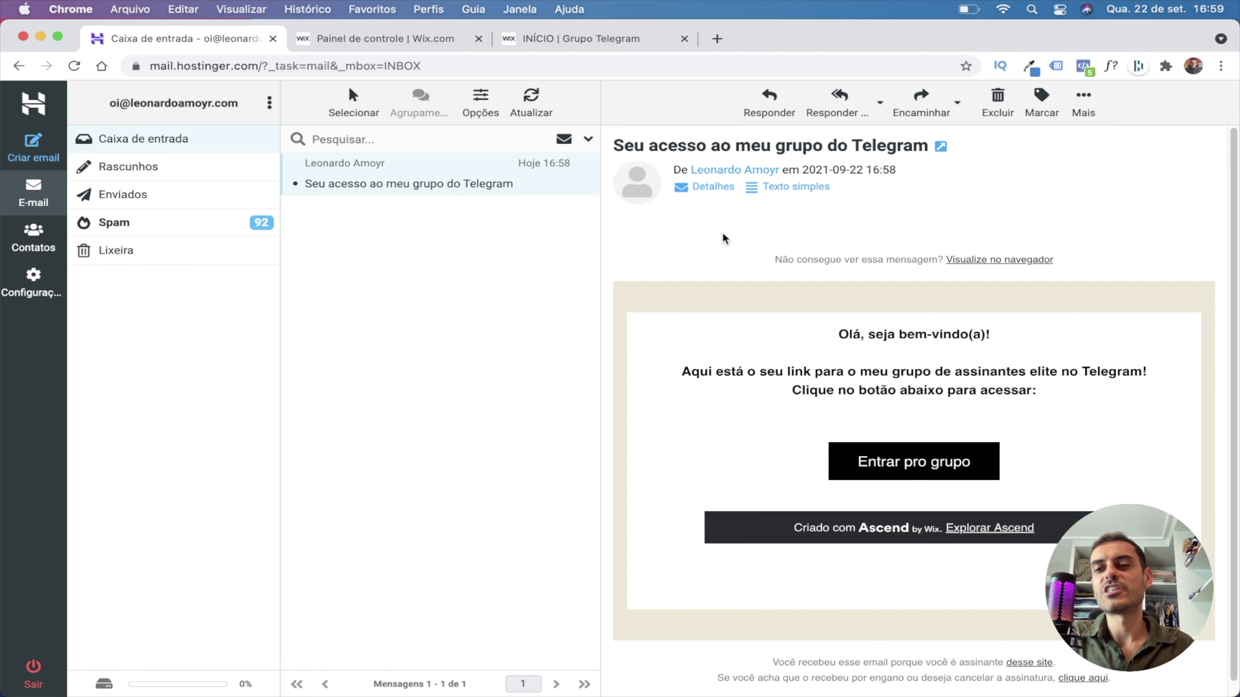
{"action": "scroll", "coordinate": [890, 364], "scroll_direction": "down", "scroll_amount": 1}
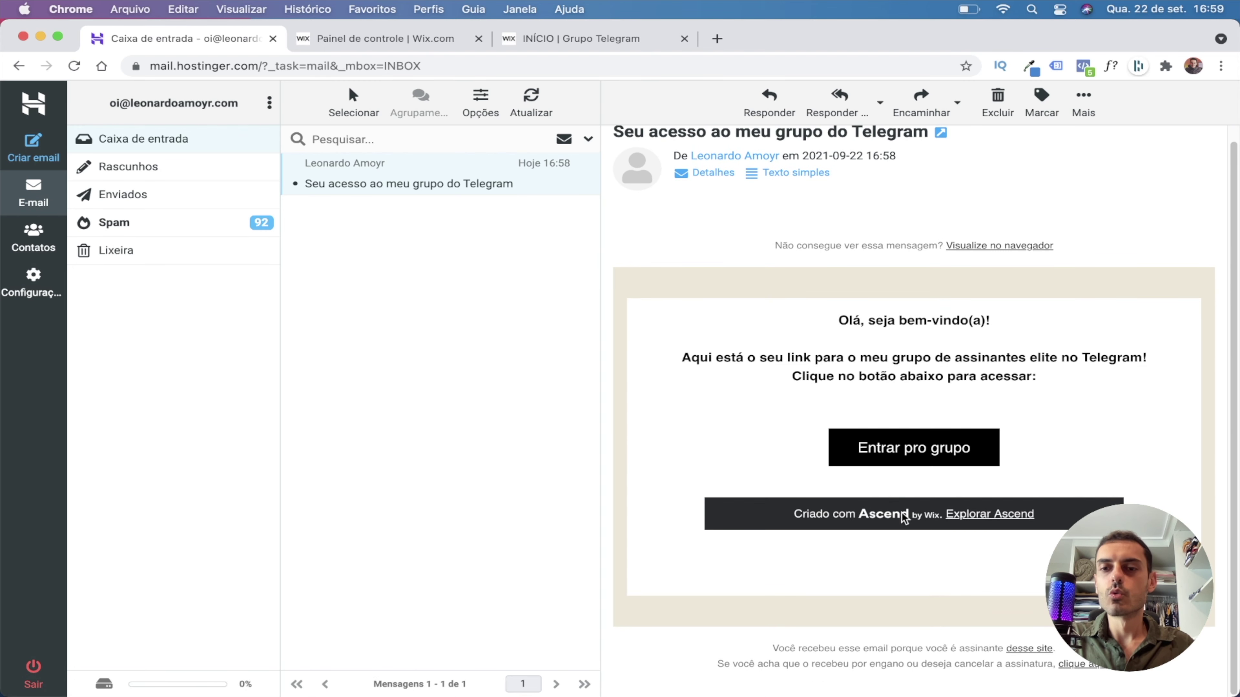
{"action": "scroll", "coordinate": [927, 459], "scroll_direction": "up", "scroll_amount": 1}
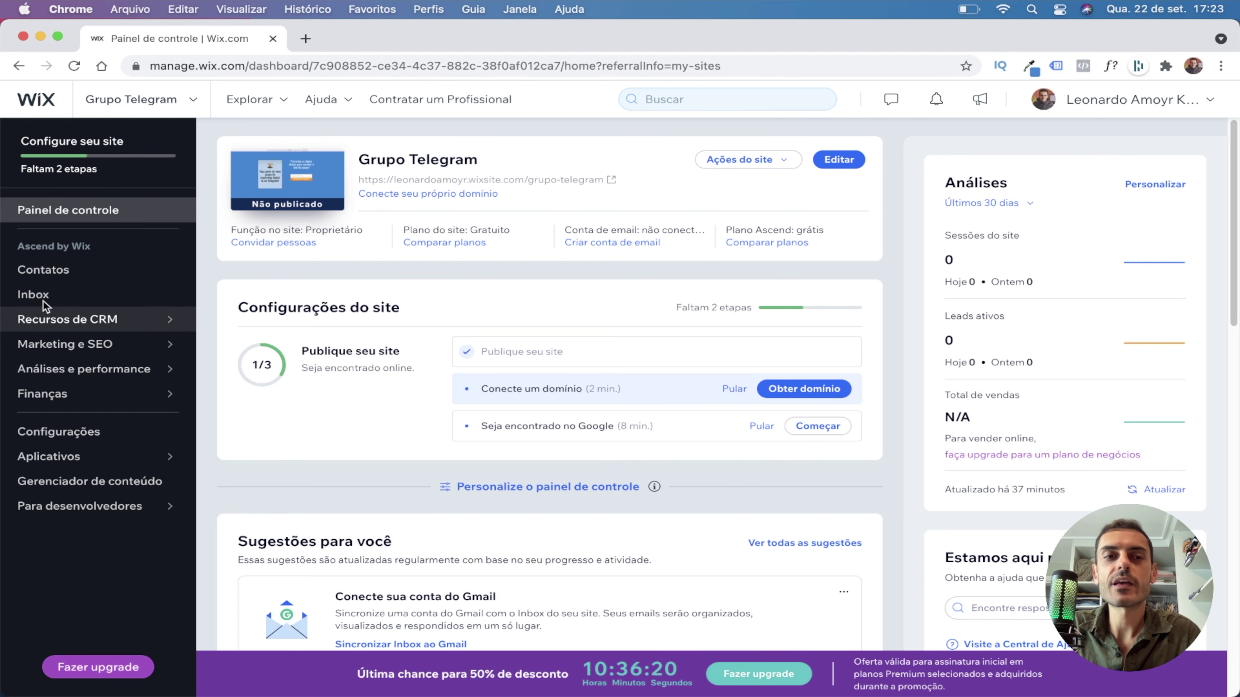
Review the 4 contacts on the Contatos page, briefly selecting and deselecting them all.
{"action": "left_click", "coordinate": [47, 276]}
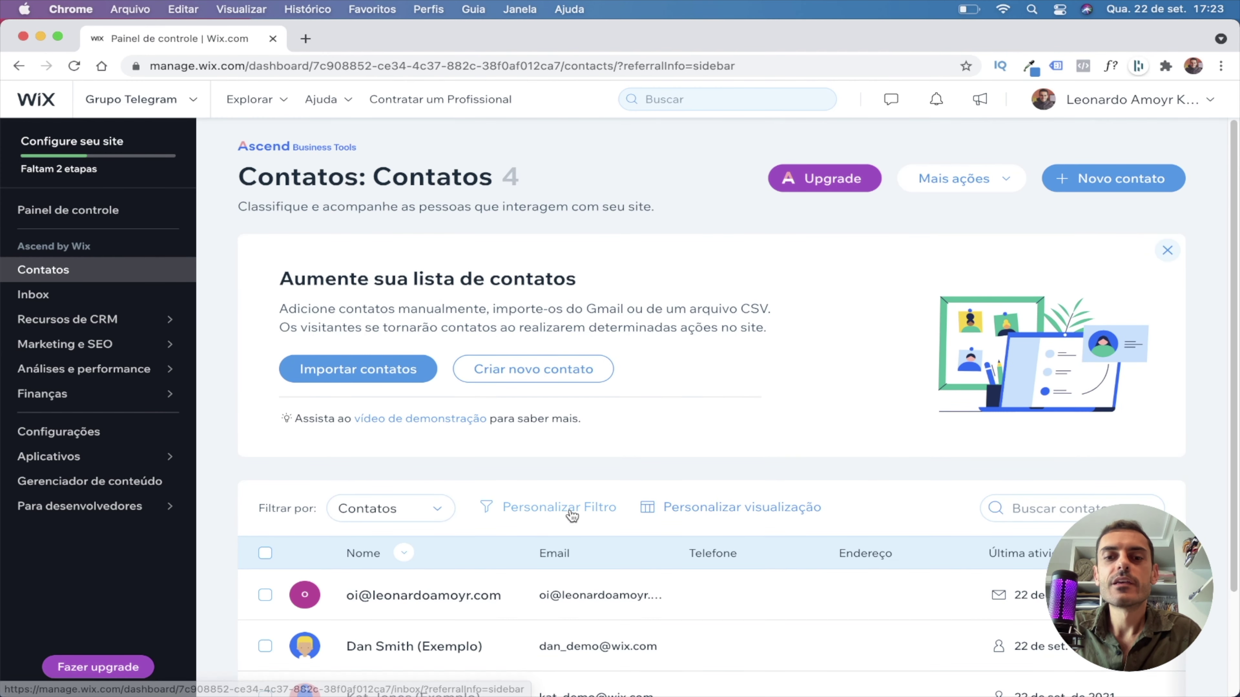
{"action": "scroll", "coordinate": [572, 515], "scroll_direction": "down", "scroll_amount": 1}
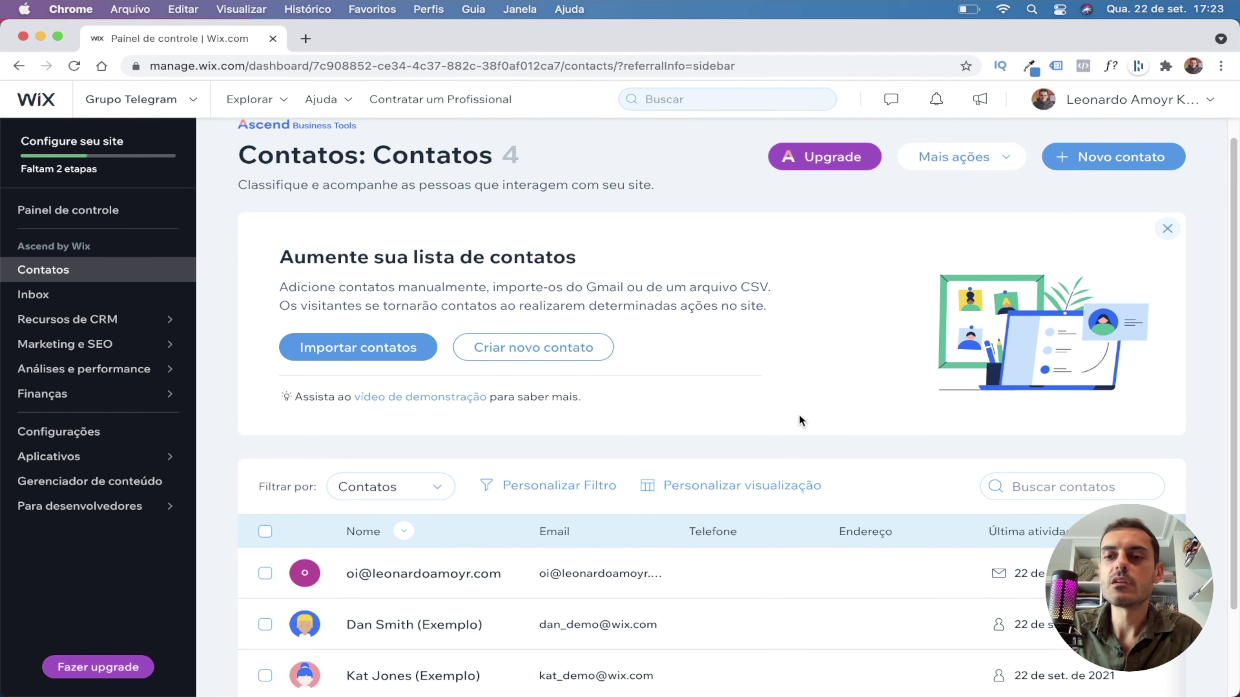
{"action": "scroll", "coordinate": [271, 432], "scroll_direction": "down", "scroll_amount": 3}
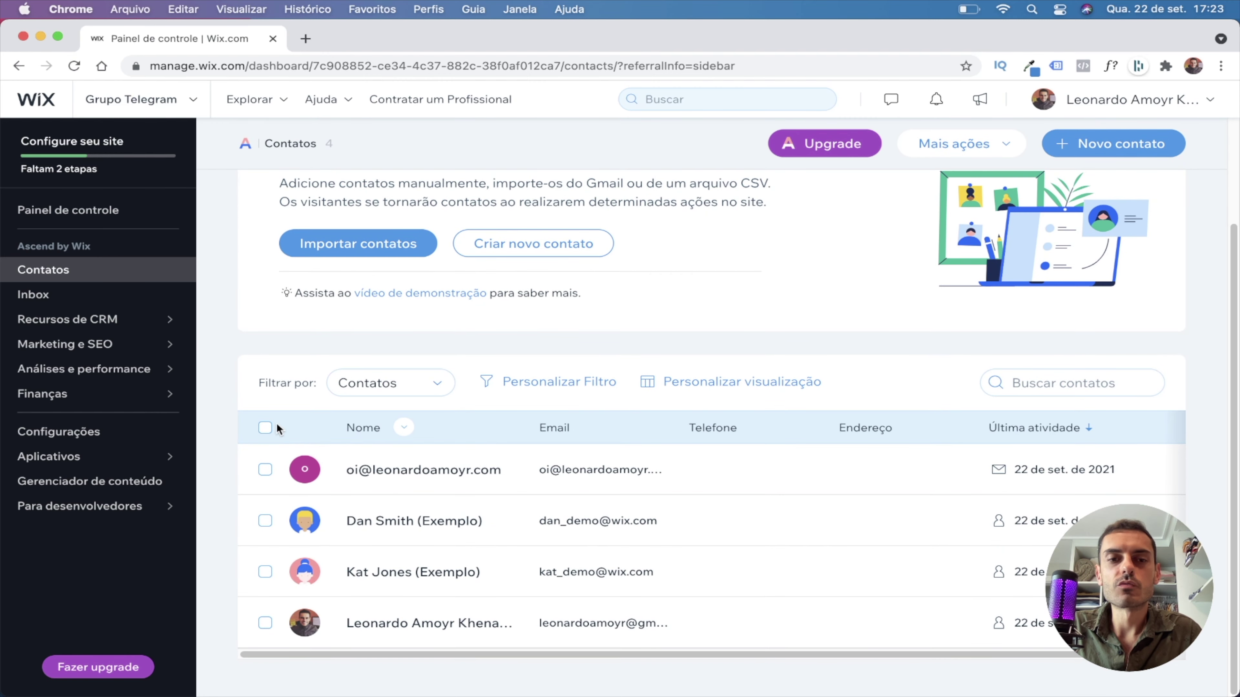
{"action": "left_click", "coordinate": [265, 431]}
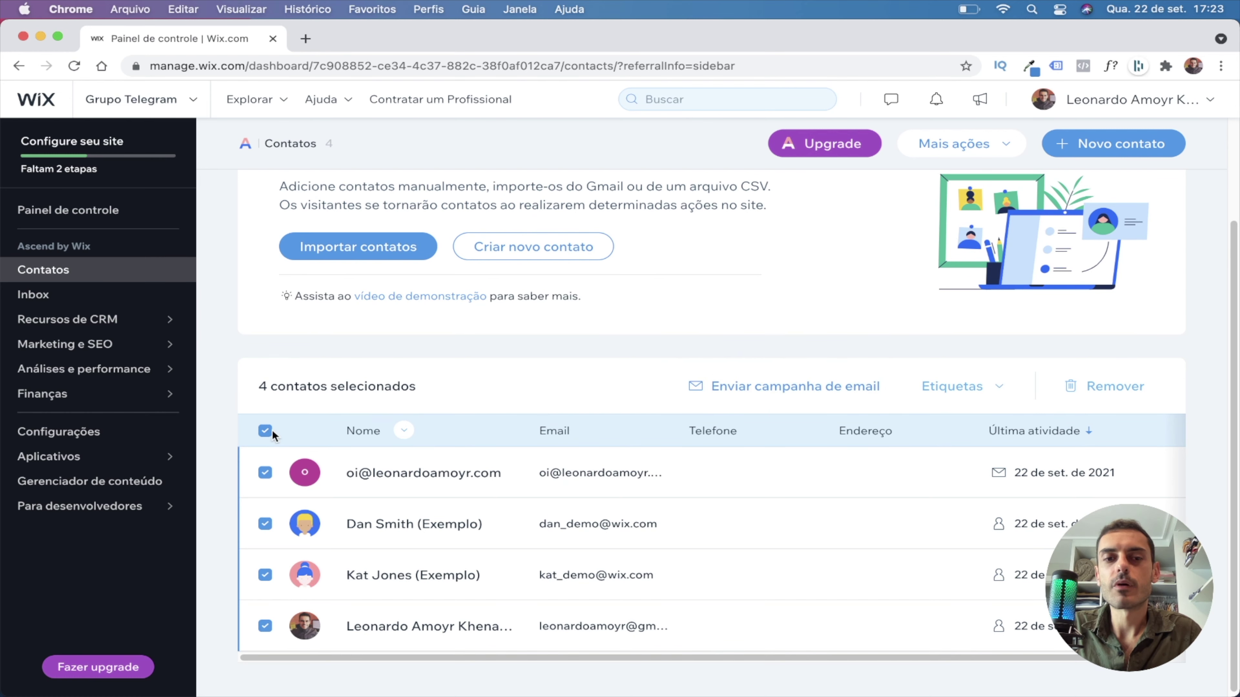
{"action": "left_click", "coordinate": [266, 432]}
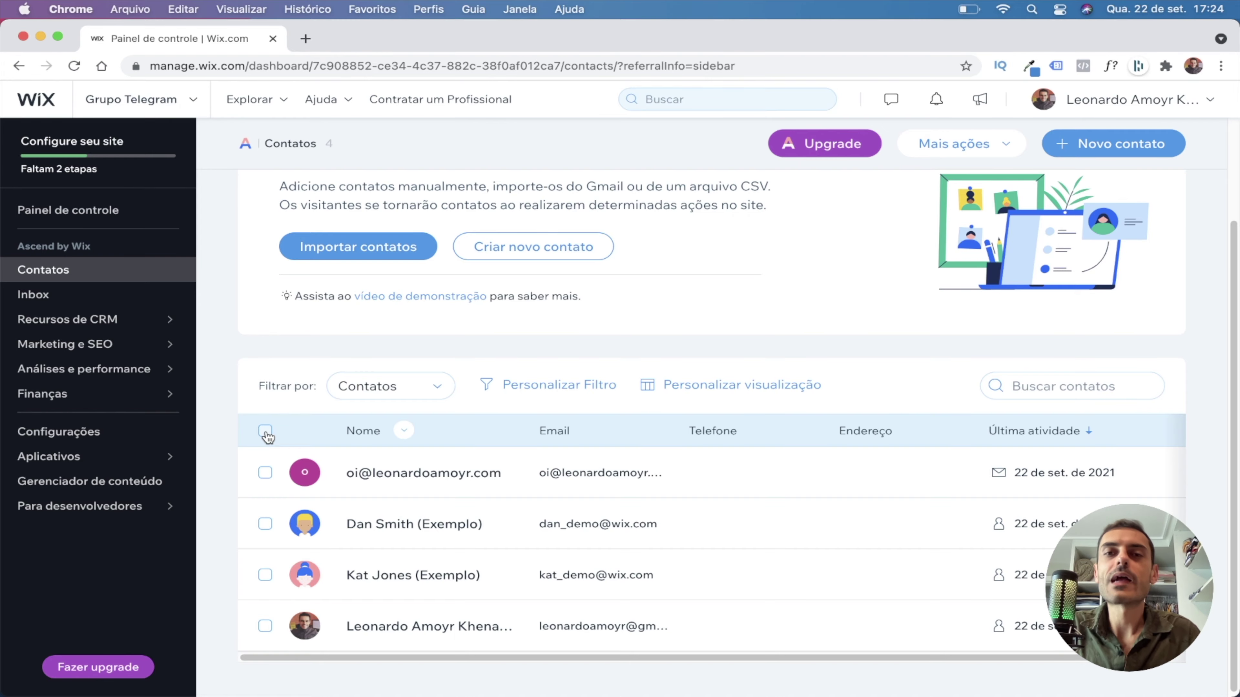